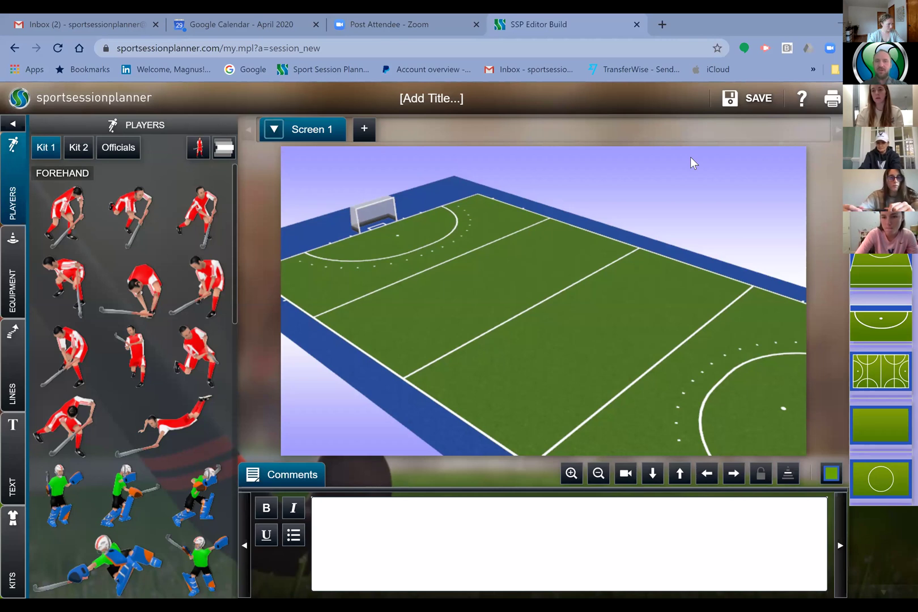
Rotate the pitch to look along its length and place a Kit 1 forehand player between the centre line and the nearer cross line.
drag(459, 265, 459, 280)
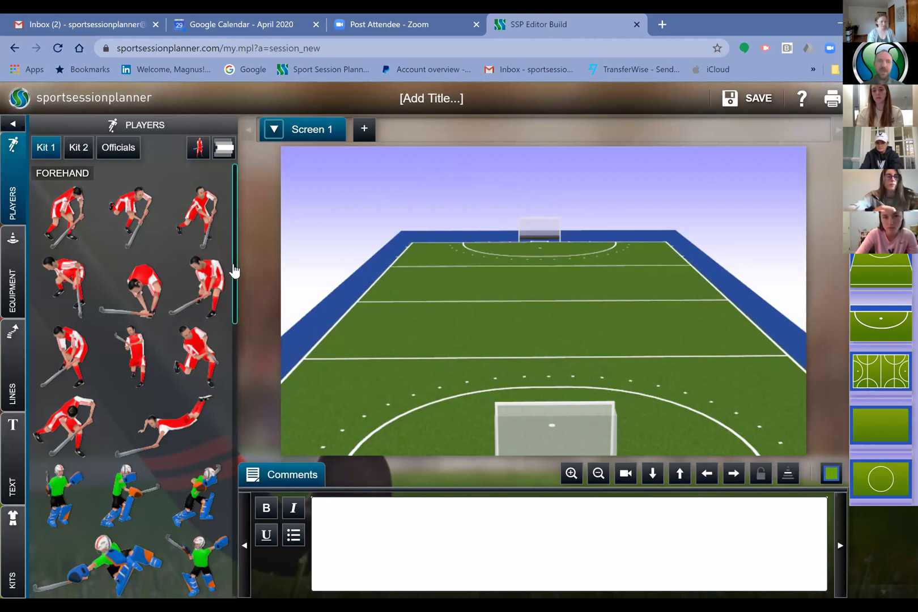
scroll(236, 318, down, 5)
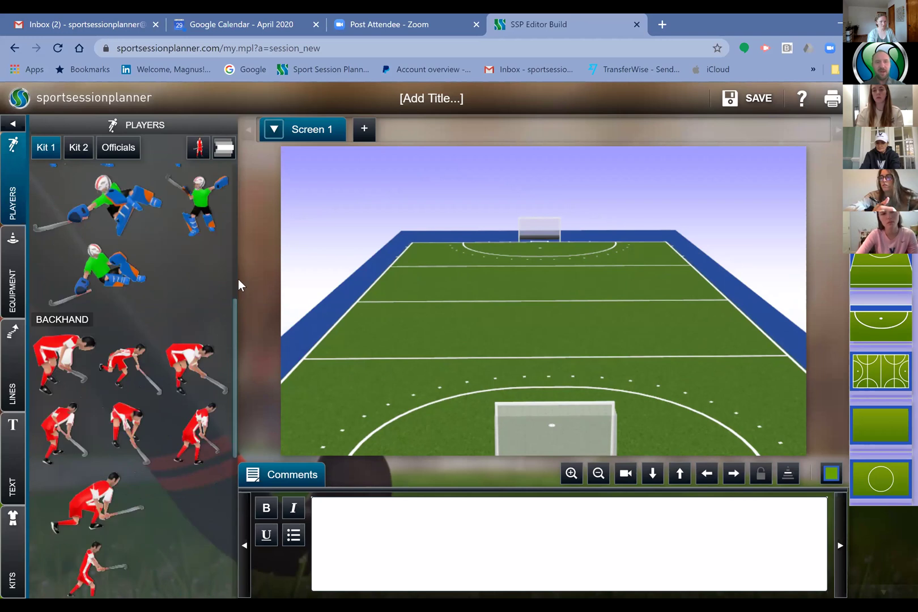
scroll(238, 227, up, 5)
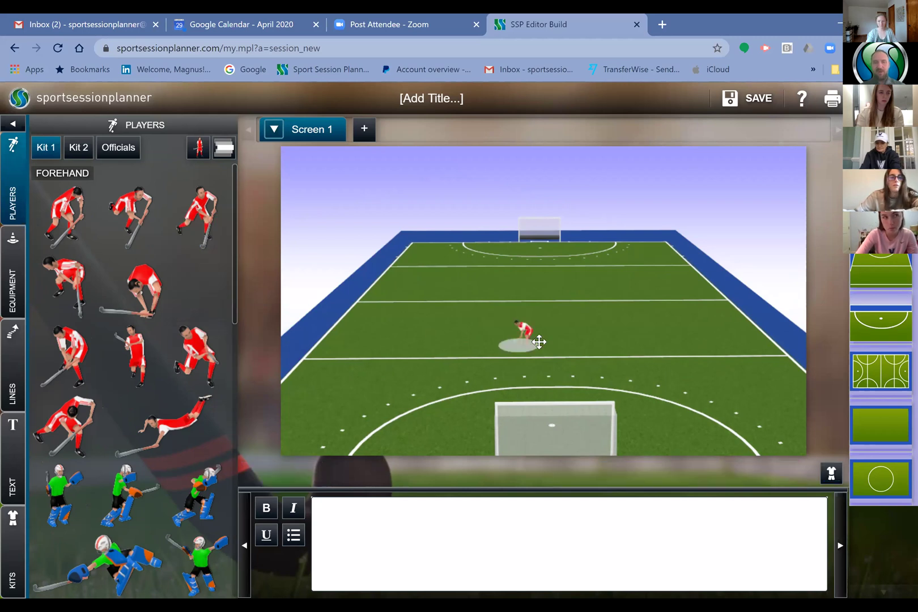
click(536, 337)
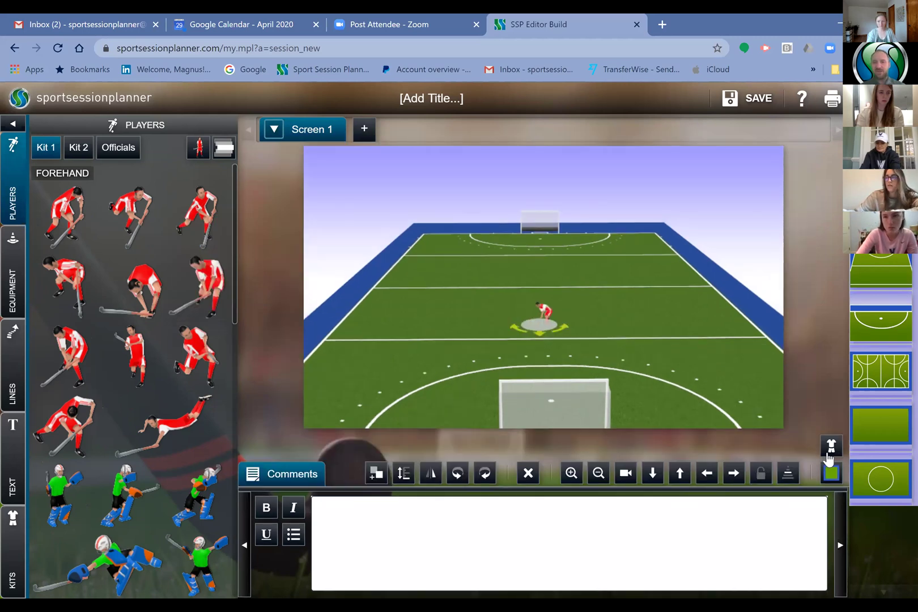
Cycle the scale of players and objects through its sizes and move the player up onto the centre line.
click(790, 478)
click(790, 479)
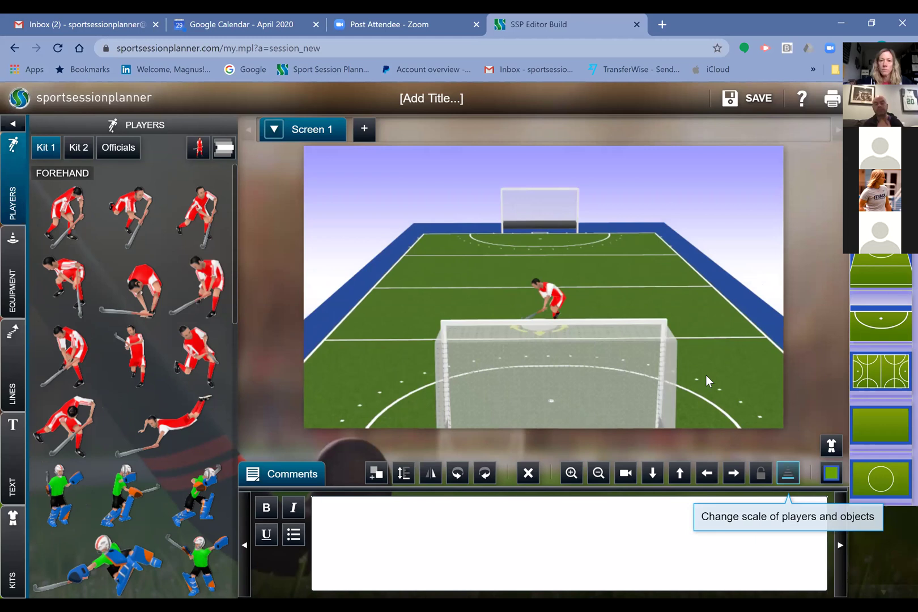
click(785, 479)
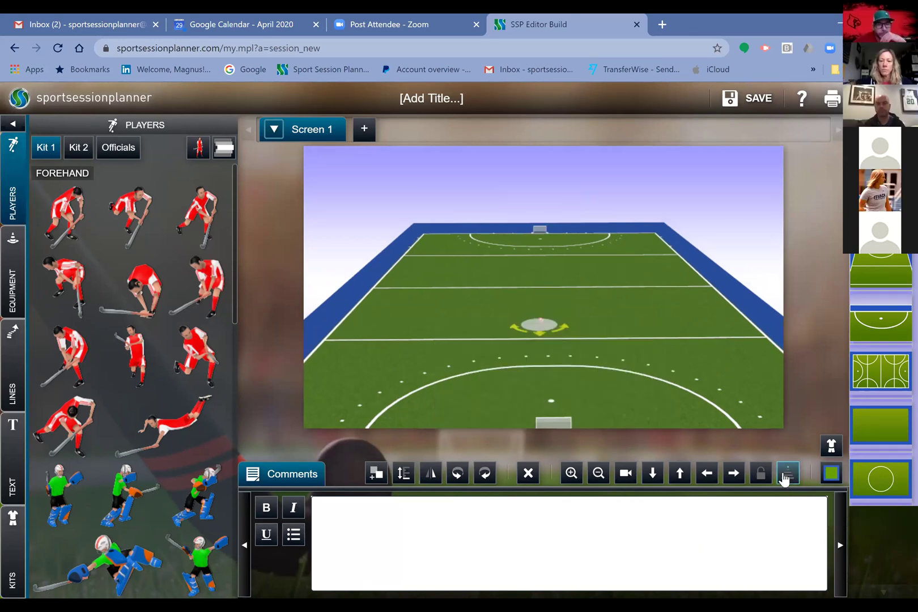
click(785, 479)
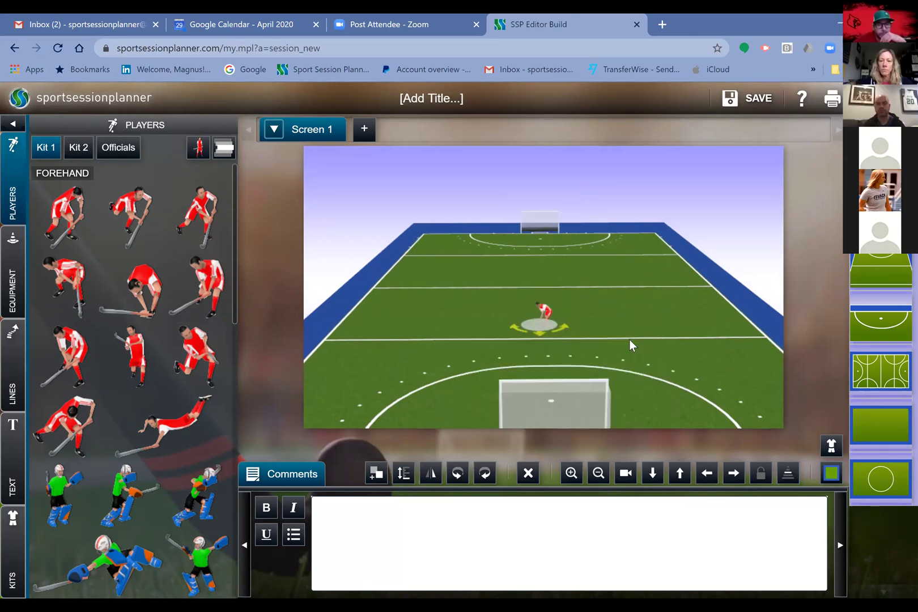
click(546, 357)
drag(546, 356, 578, 285)
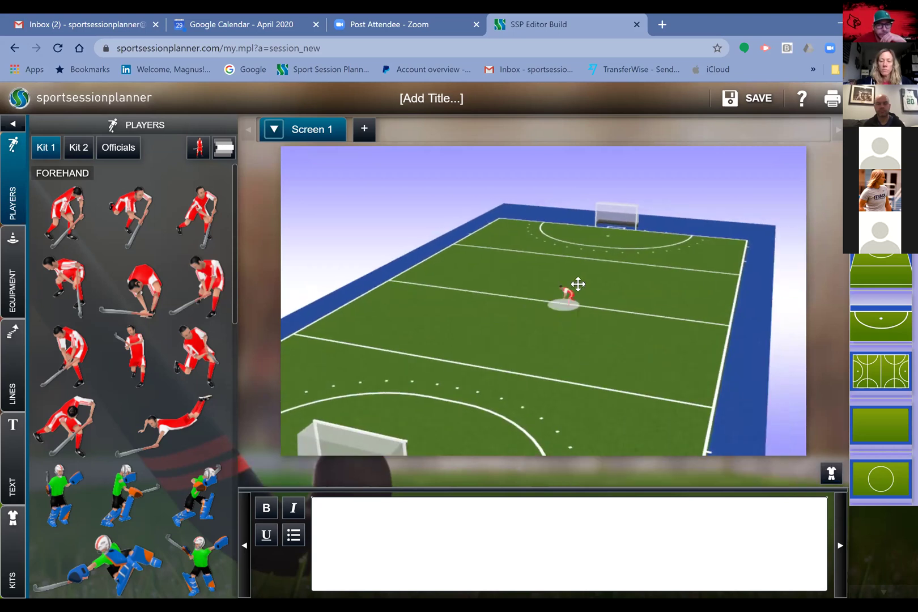
Examine the placed player up close and from several camera angles around the pitch.
scroll(578, 285, up, 5)
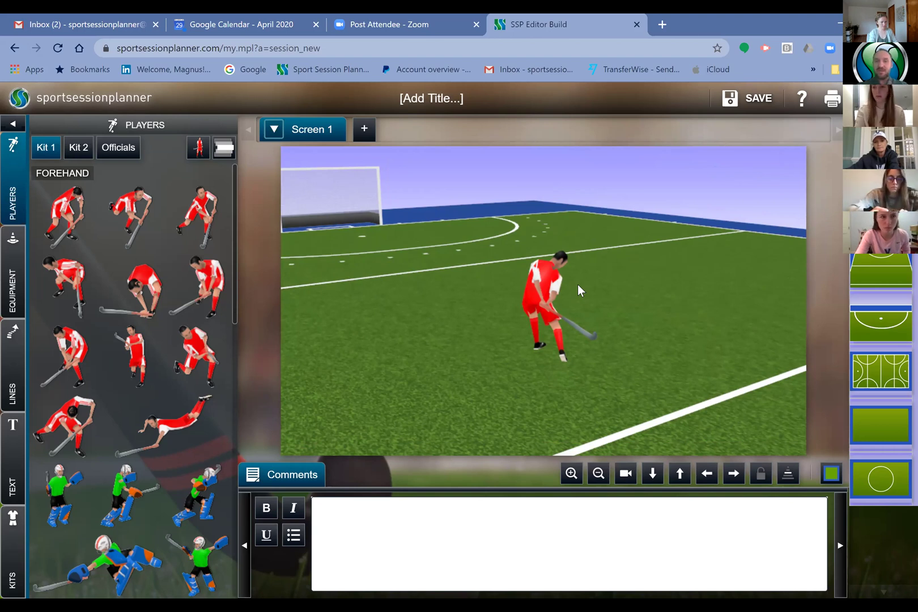
scroll(578, 284, down, 2)
scroll(578, 285, up, 3)
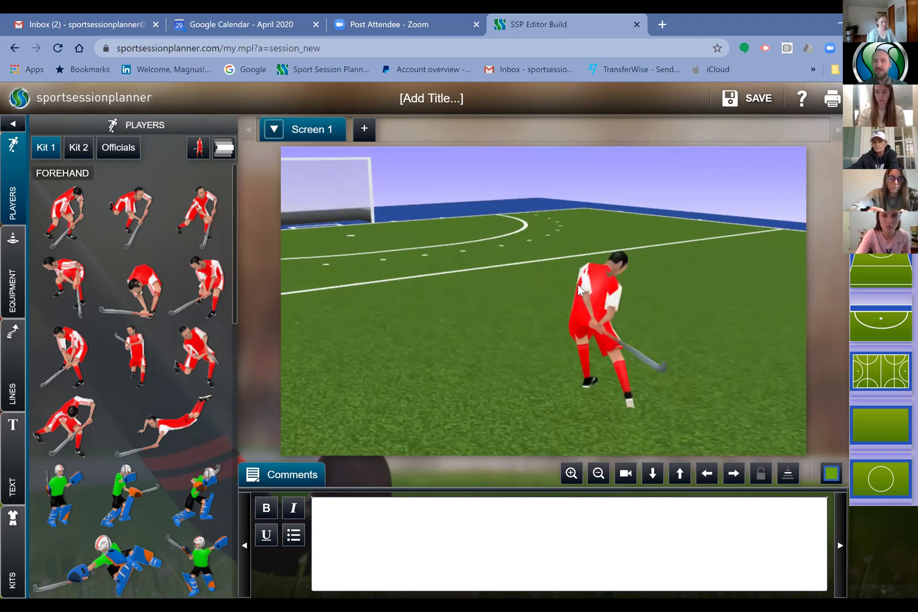
key(Right)
key(Right)
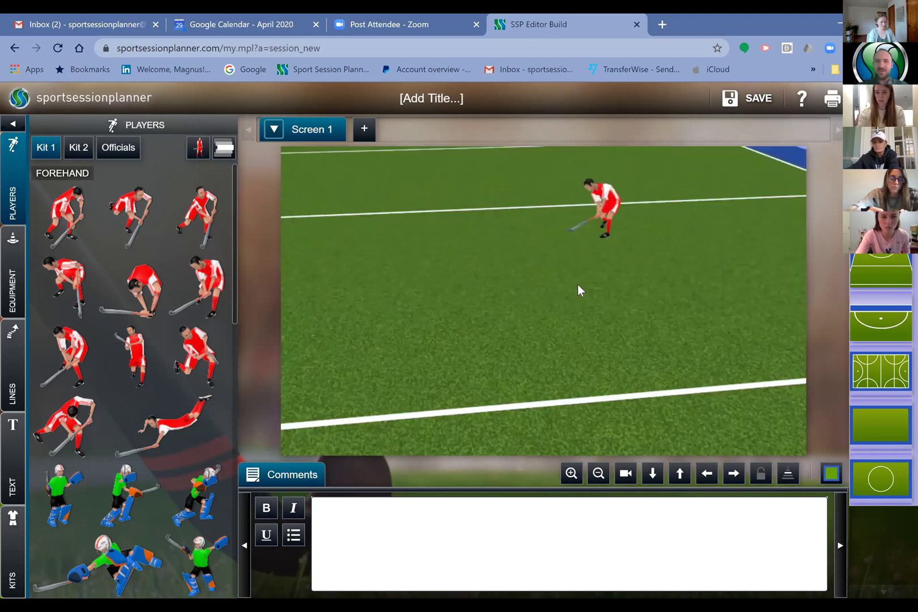
key(Down)
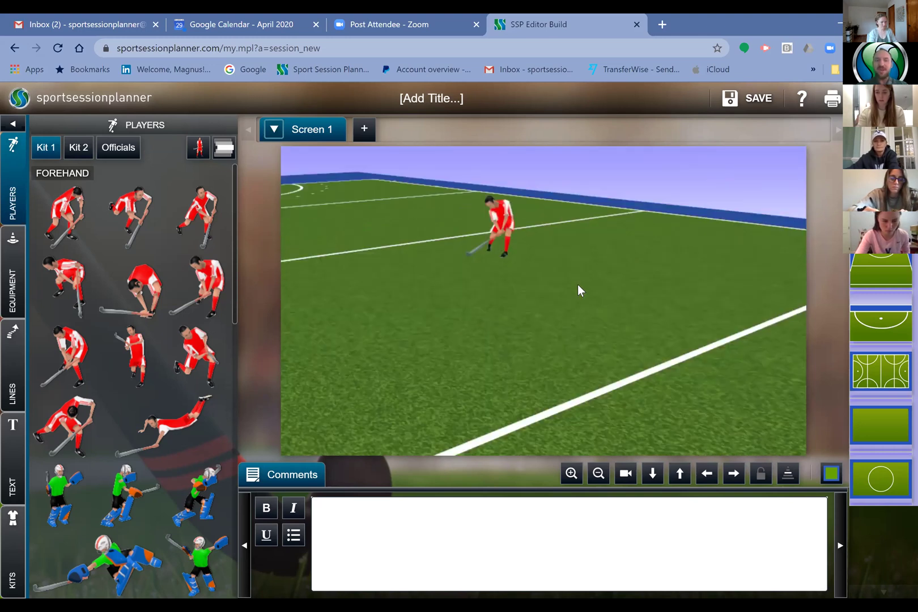
scroll(577, 285, up, 3)
scroll(577, 285, up, 1)
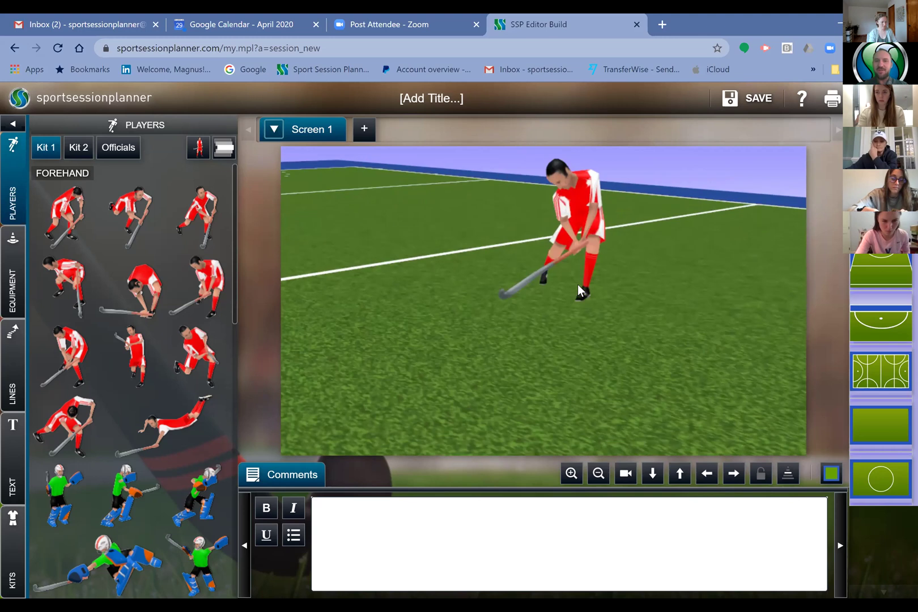
scroll(578, 284, up, 1)
scroll(578, 285, down, 2)
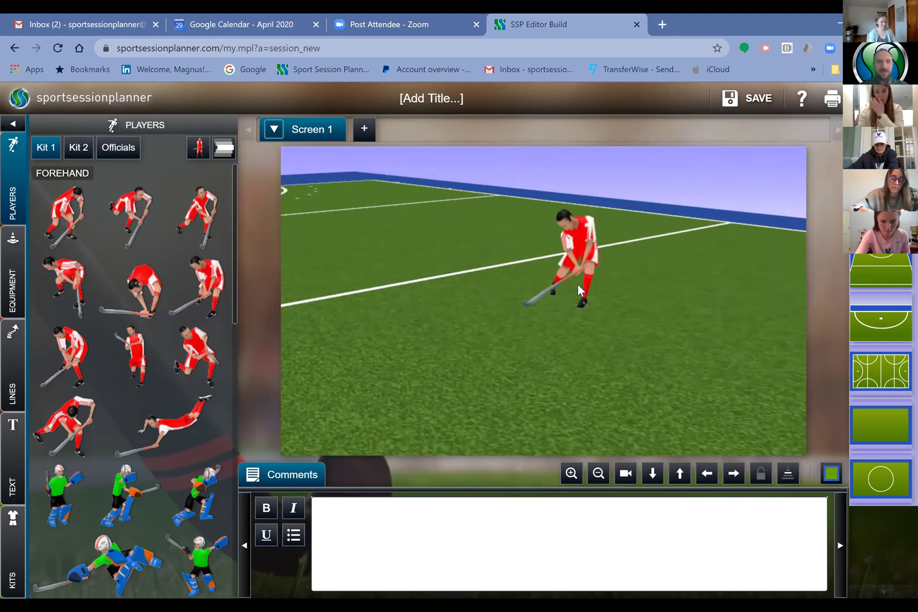
Place a white ball from the equipment on the turf just in front of the player's stick.
click(7, 249)
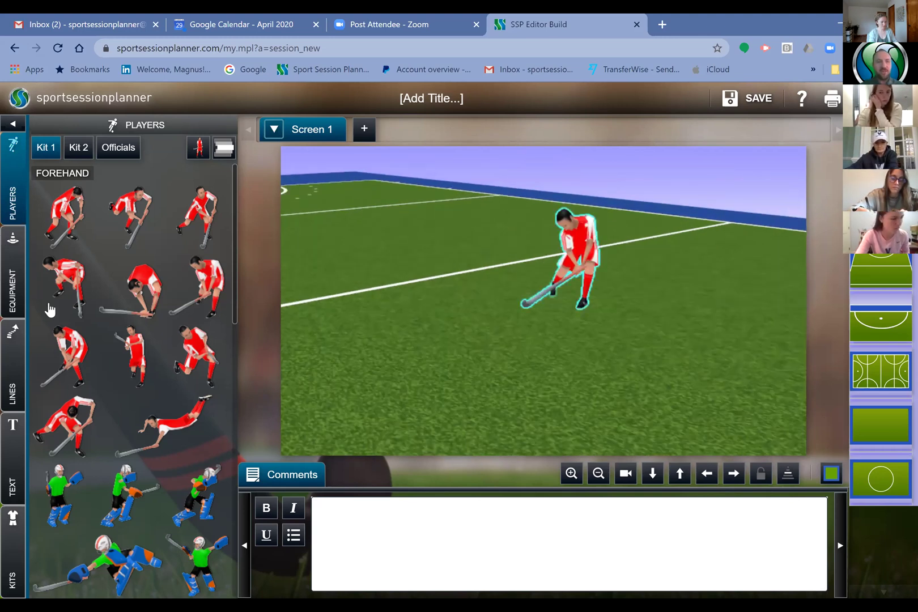
drag(134, 205, 563, 333)
click(549, 333)
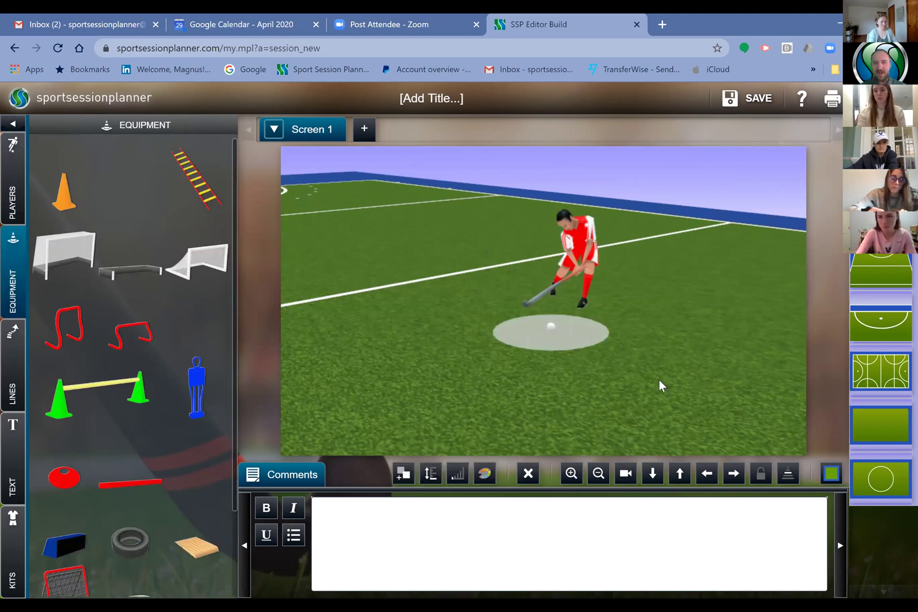
click(683, 396)
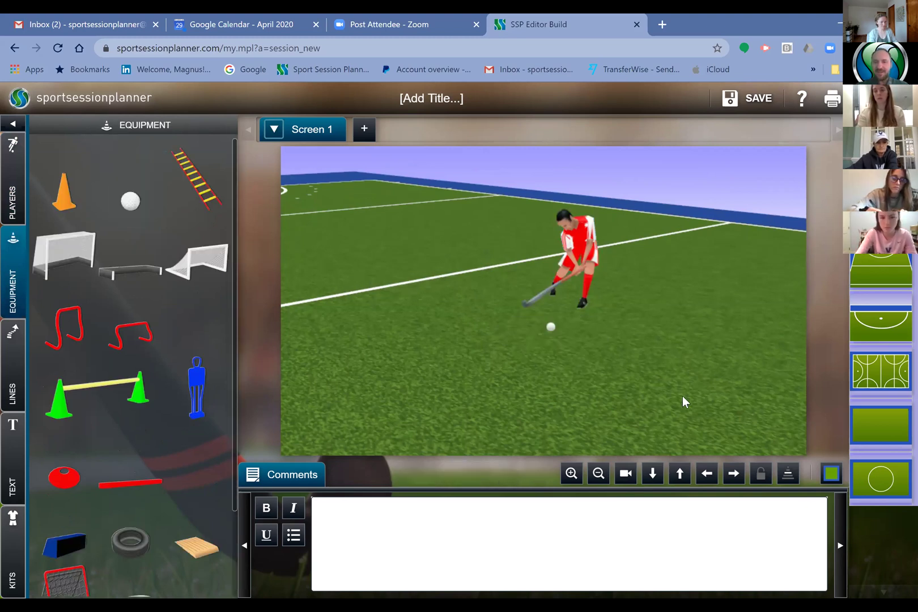
Examine the player and ball together by zooming in and circling the camera all the way around them.
scroll(682, 396, up, 3)
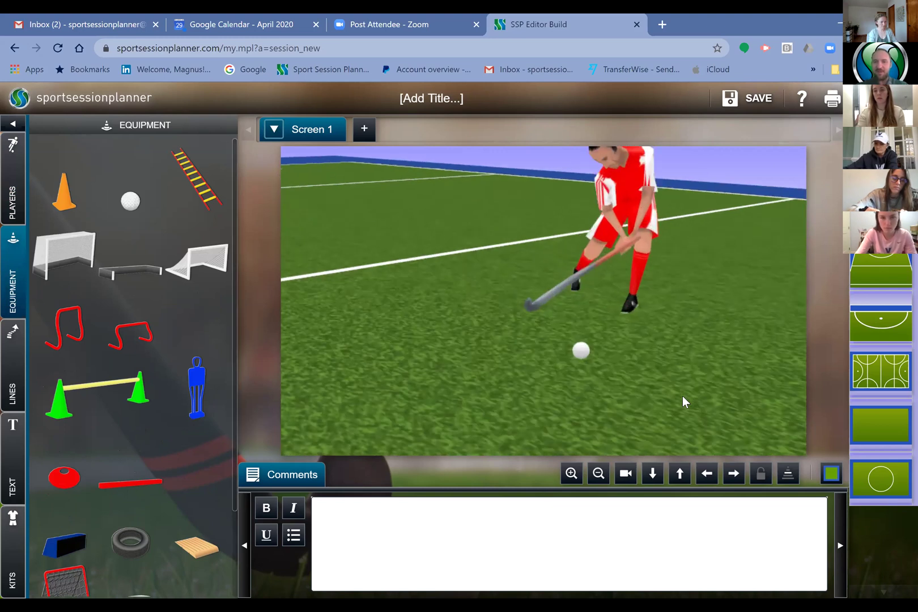
scroll(683, 396, down, 3)
key(Left)
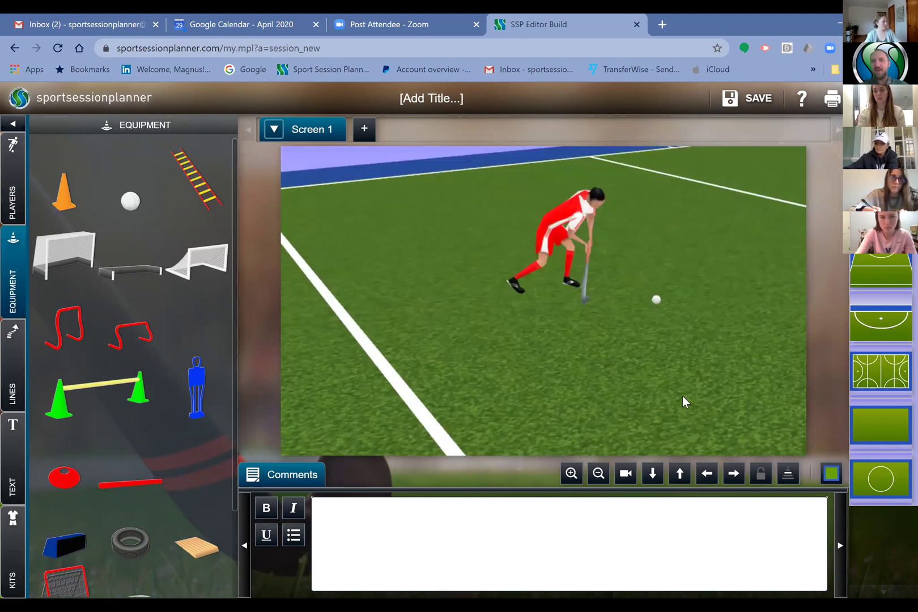
key(Left)
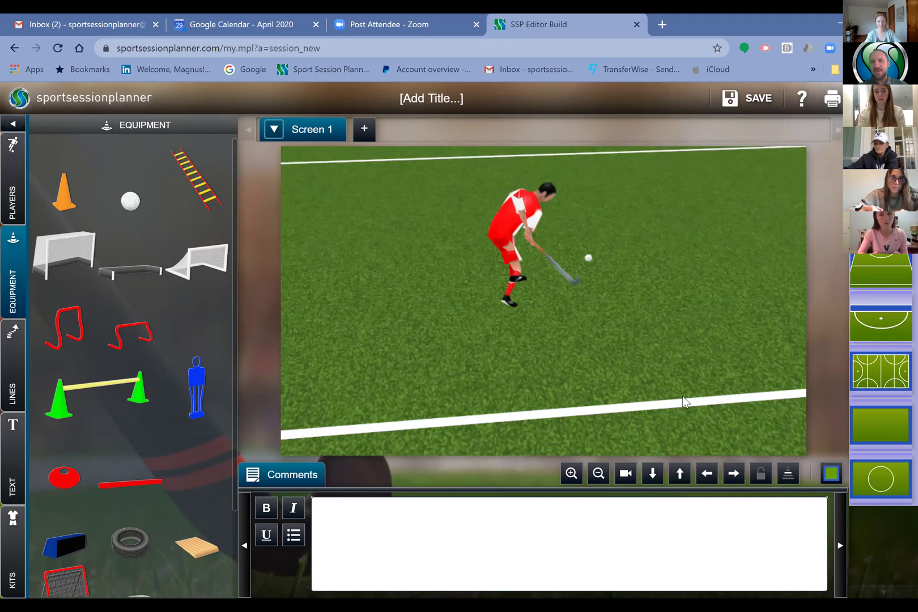
scroll(683, 396, up, 3)
key(Left)
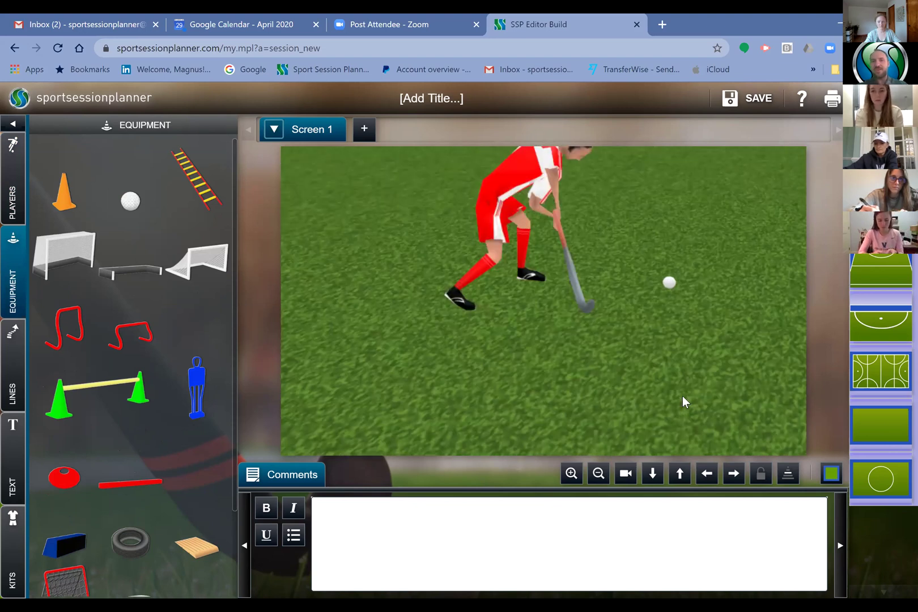
key(Left)
key(Left)
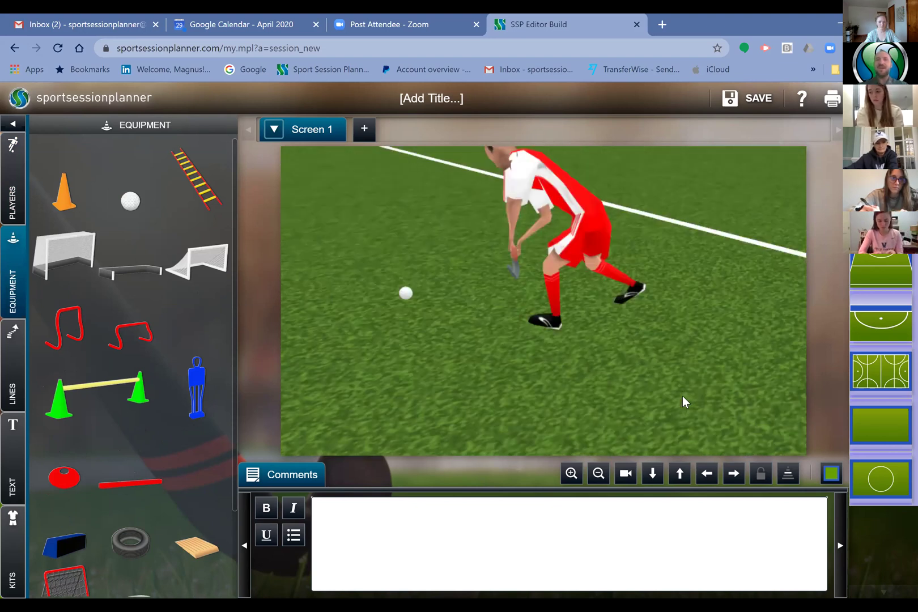
key(Left)
key(Left)
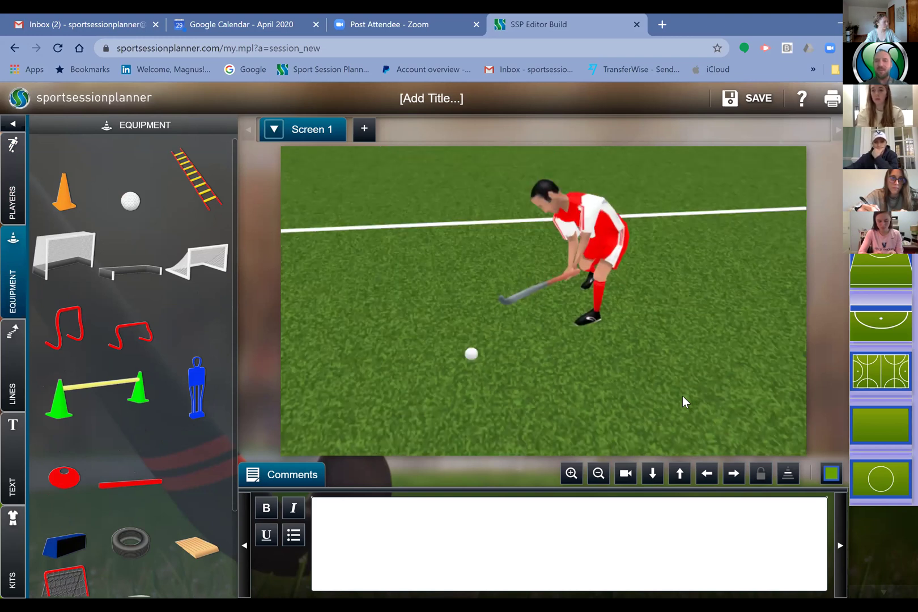
key(Left)
key(Left)
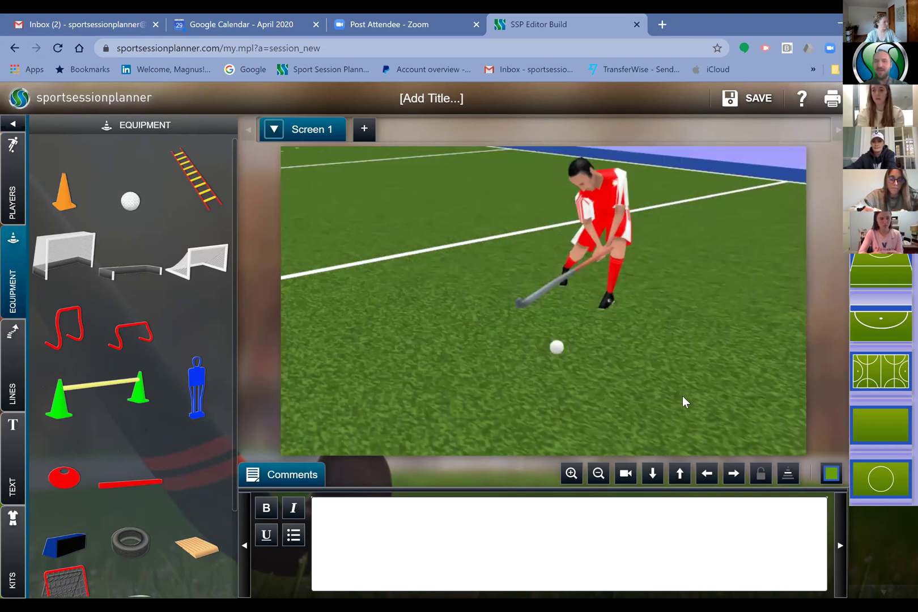
key(Left)
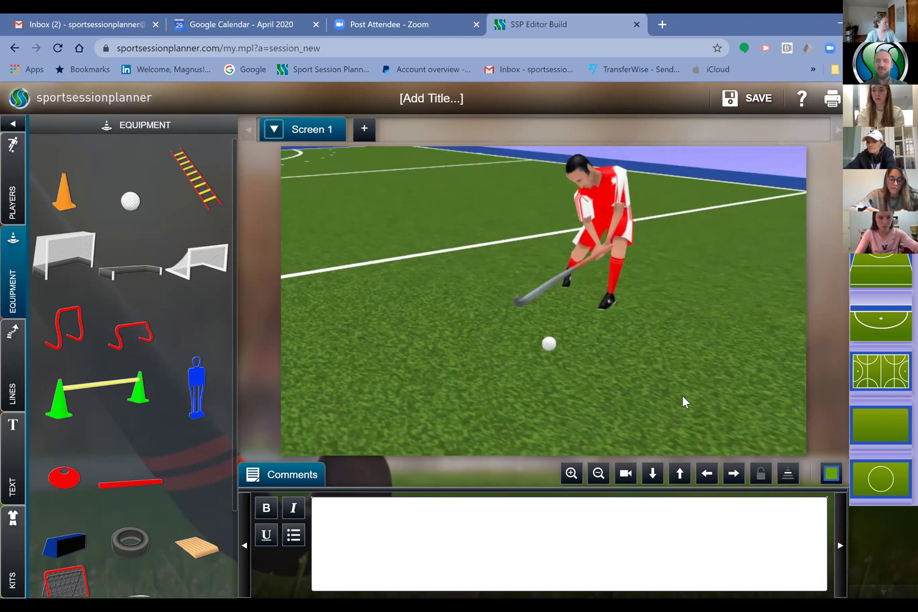
Try to place a small goal on the pitch, and reload the session editor page, discarding the unsaved changes.
scroll(683, 397, down, 1)
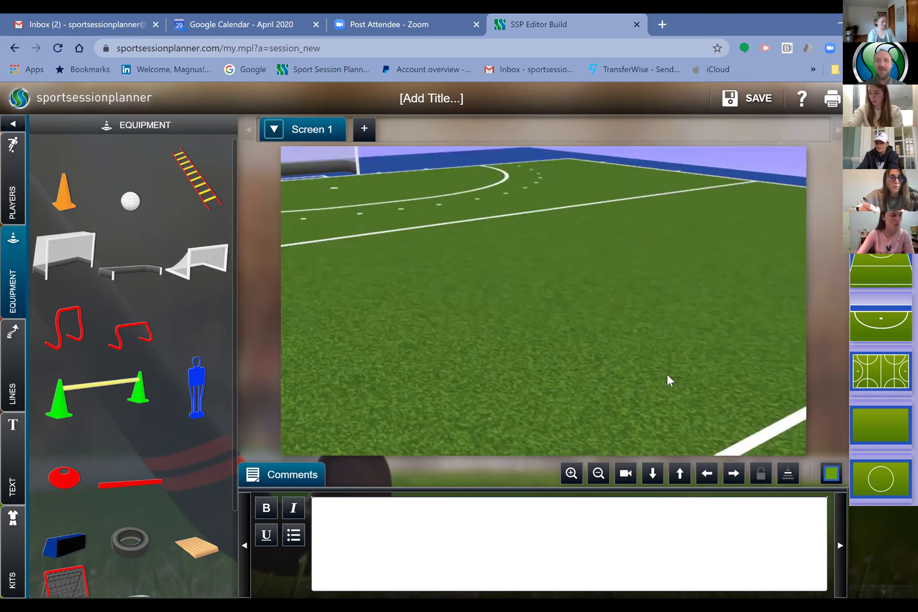
drag(178, 258, 615, 313)
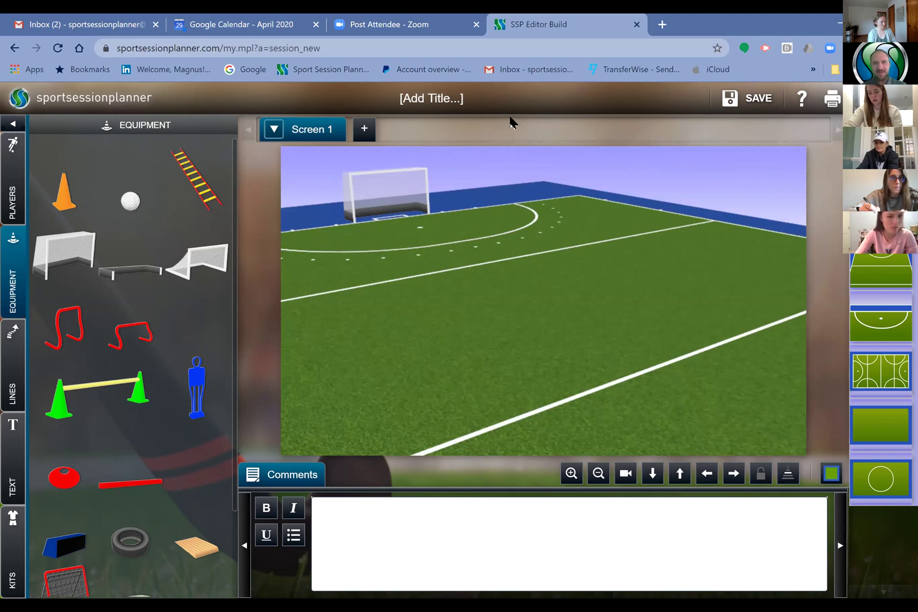
key(F5)
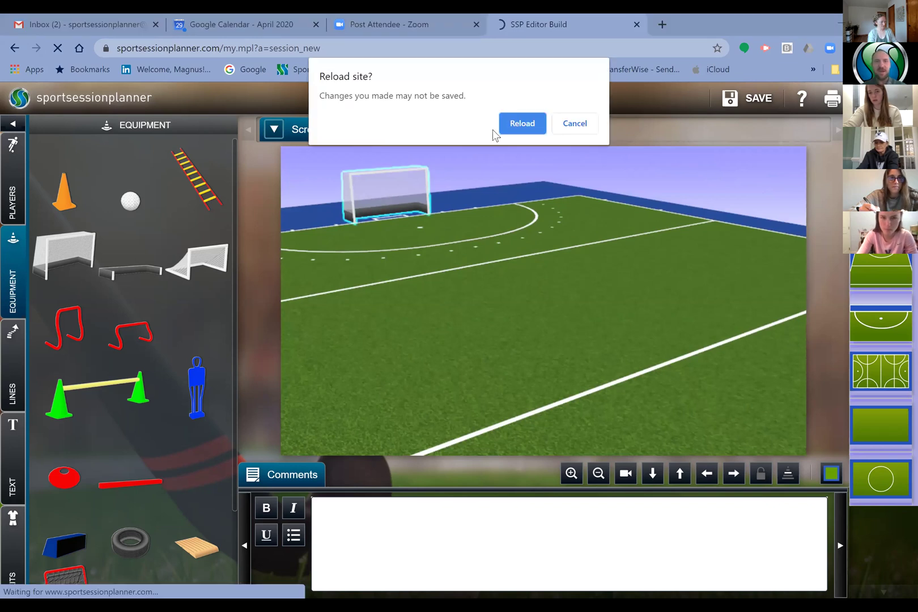
key(Return)
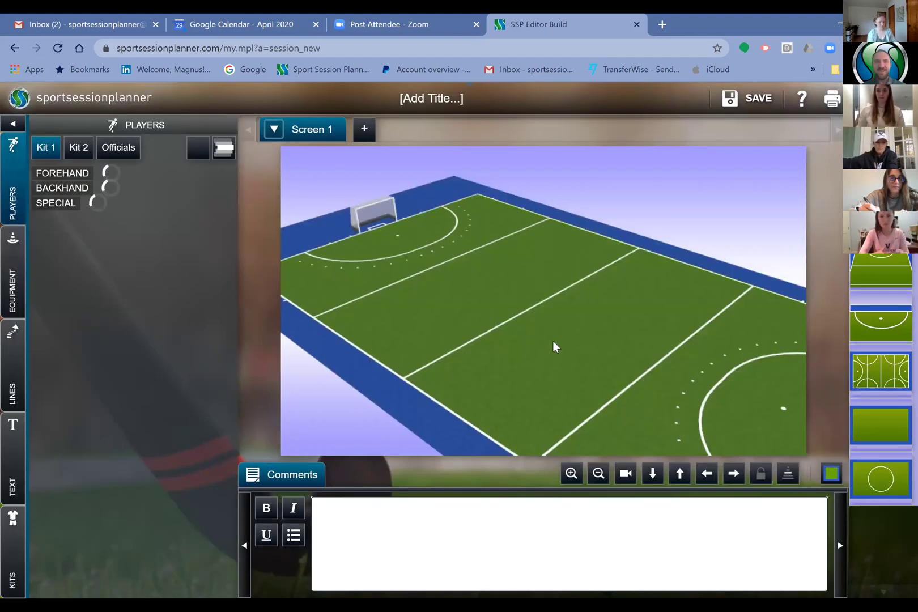
Place a small netted goal from the equipment on the pitch between the centre line and the far cross line, and shift it toward the sideline.
click(7, 278)
mouse_move(184, 263)
mouse_down()
mouse_move(285, 295)
mouse_move(479, 297)
mouse_move(616, 365)
mouse_up()
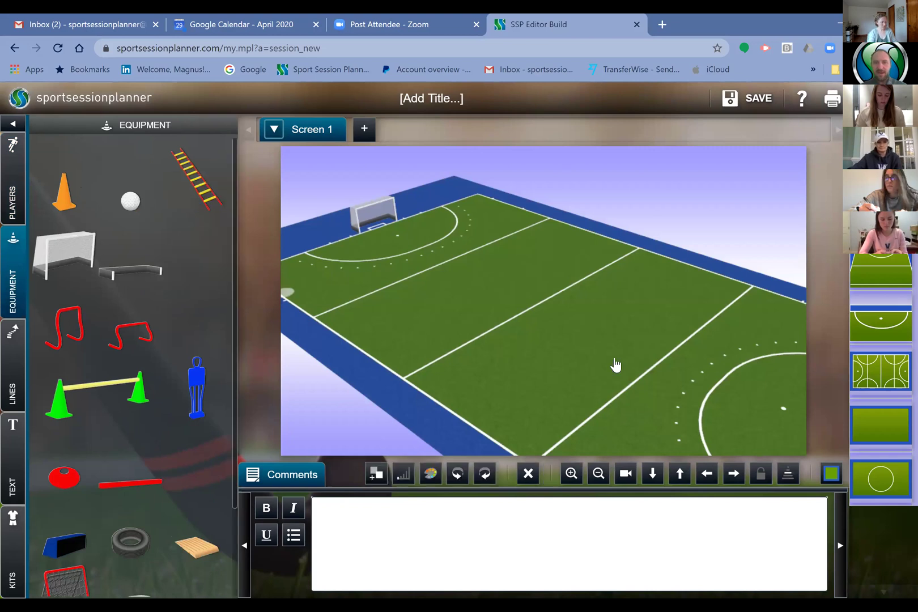
click(572, 474)
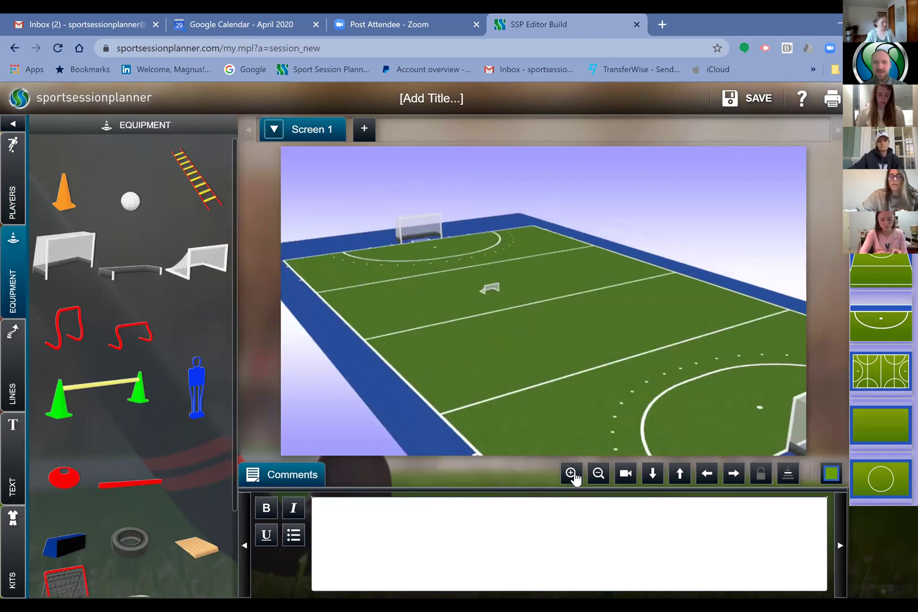
click(572, 475)
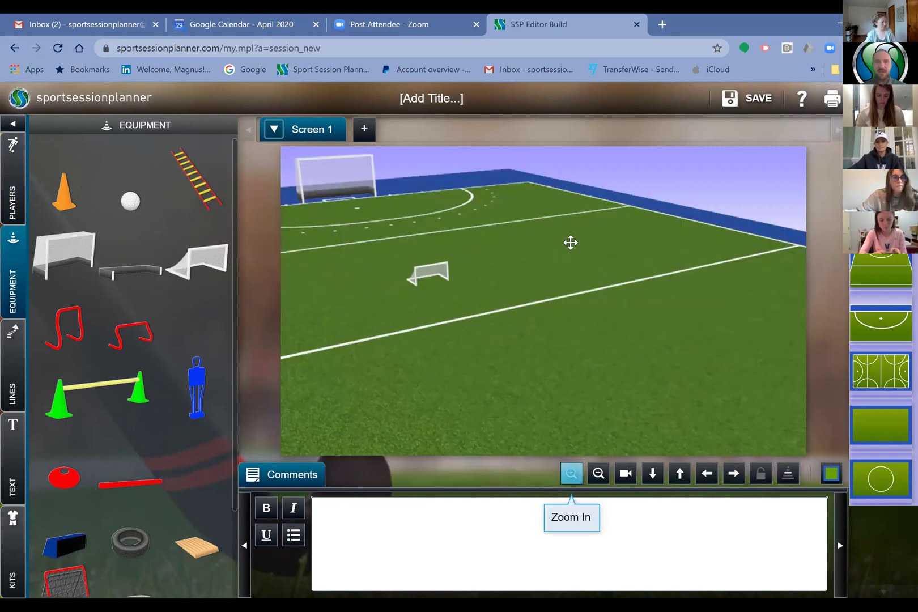
drag(429, 273, 570, 243)
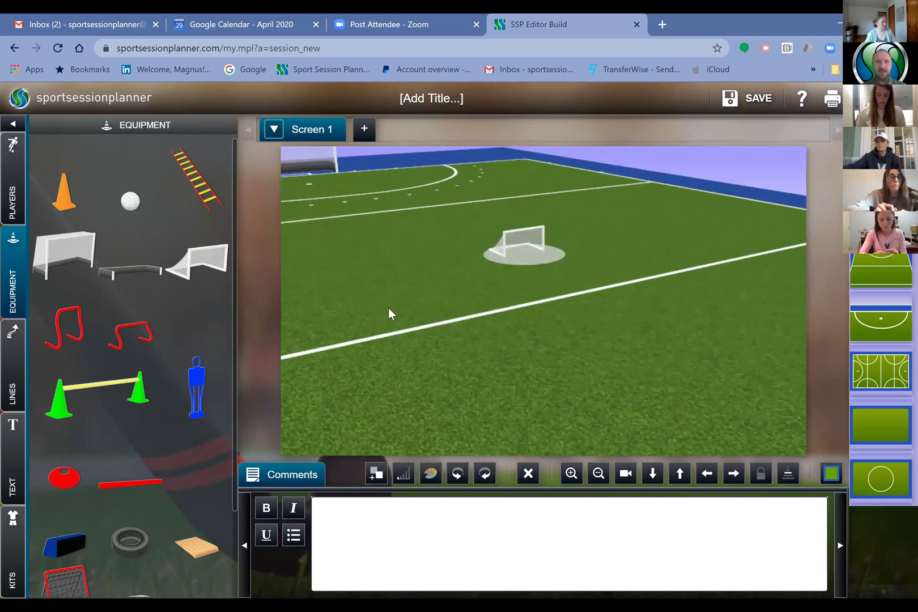
Add a low backboard goal beside the small goal, a tall red hurdle on the centre line, and an agility ladder crossing that line.
drag(389, 308, 411, 275)
click(66, 334)
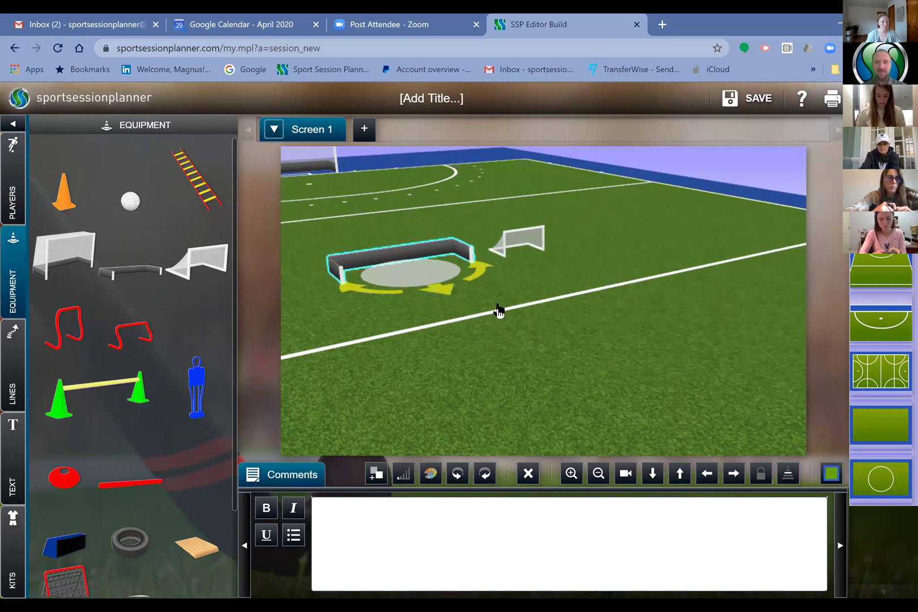
drag(183, 187, 584, 349)
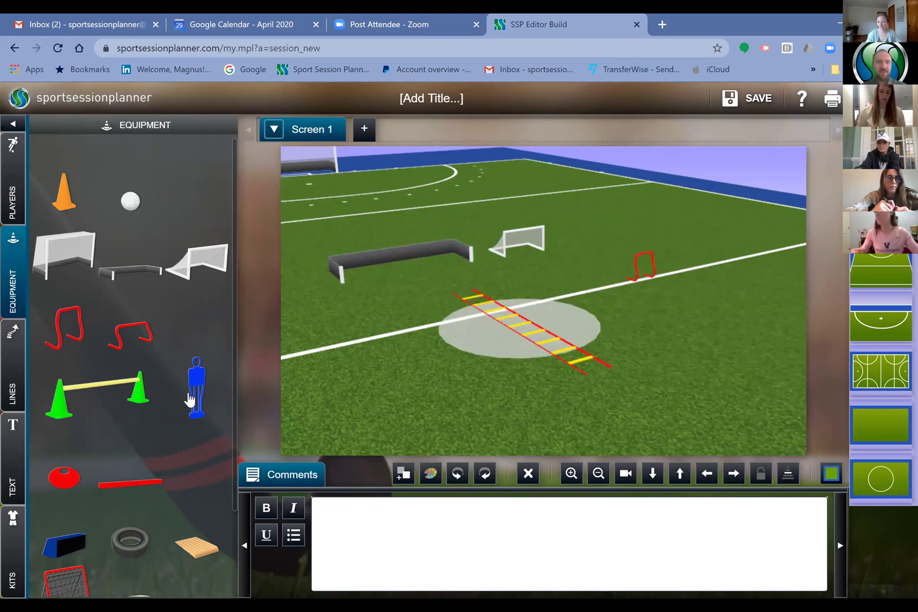
Place a mannequin on the near side of the centre line, beside the agility ladder, and recolour it red.
drag(197, 388, 443, 370)
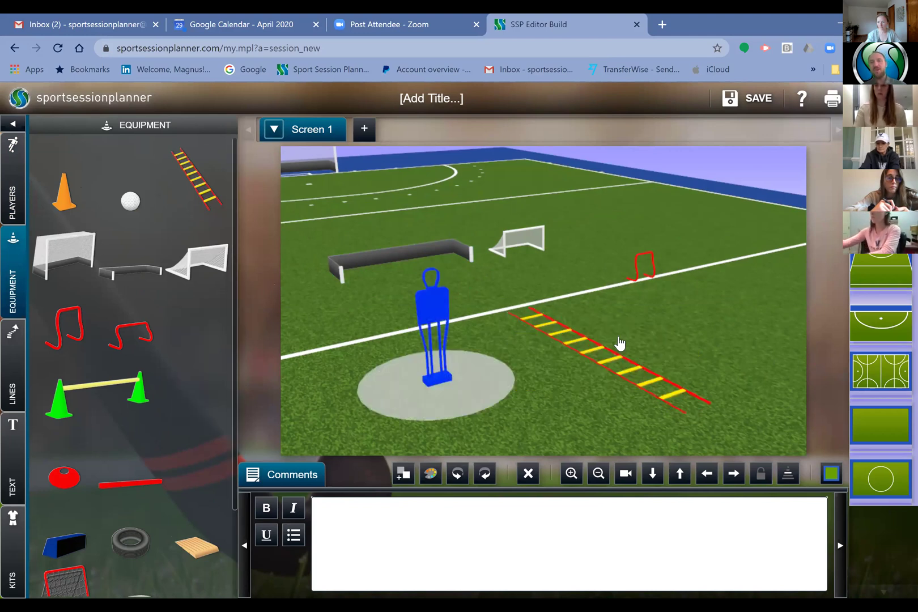
click(598, 474)
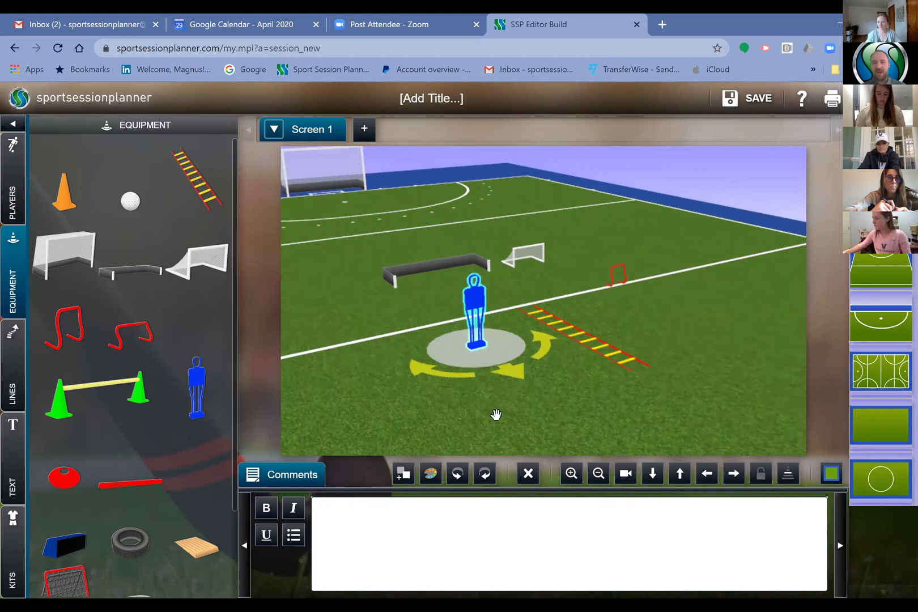
click(430, 475)
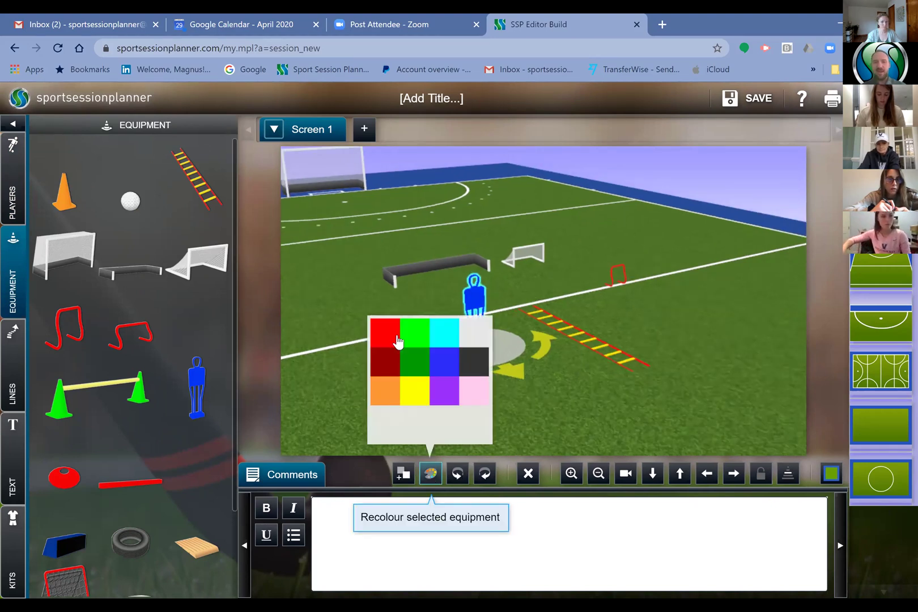
click(390, 329)
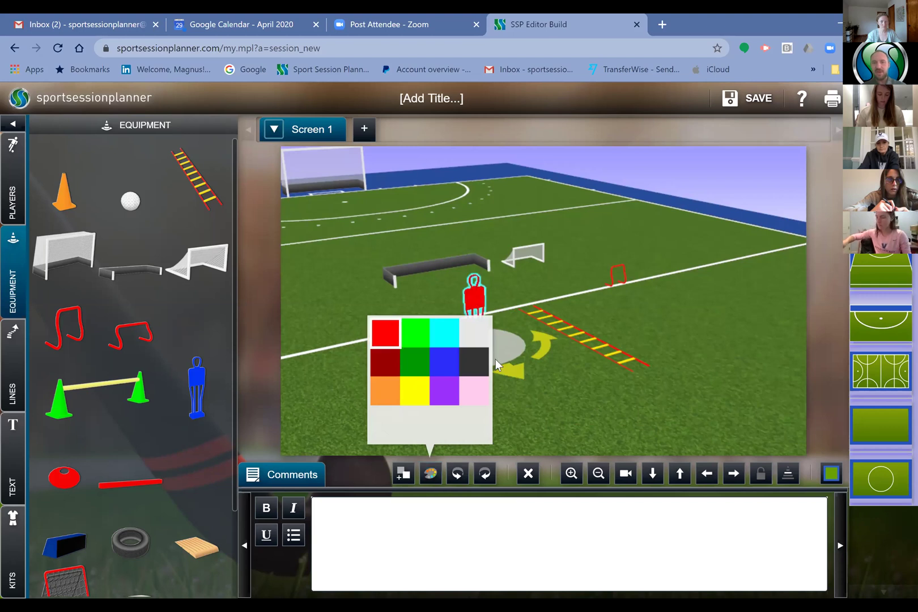
click(475, 331)
click(475, 333)
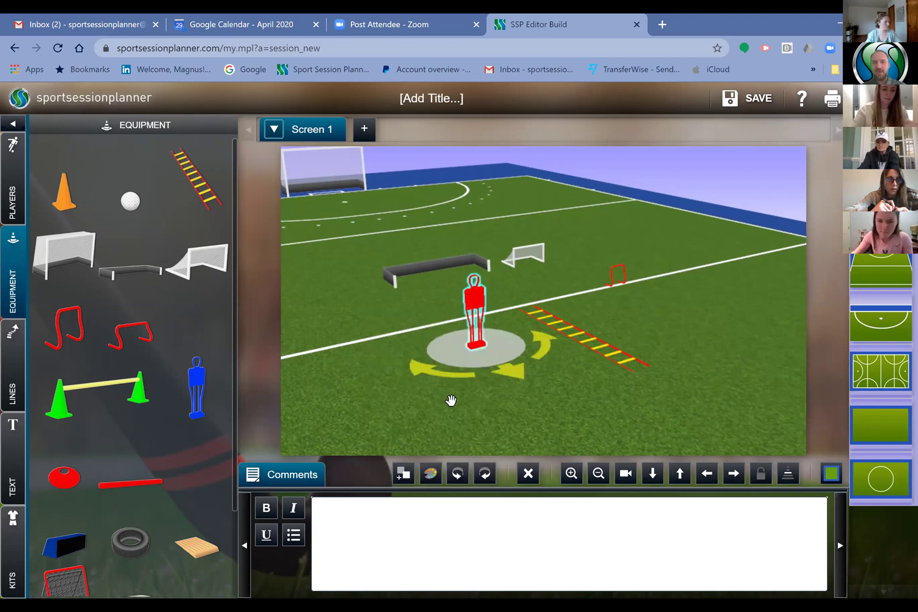
Clone the red mannequin to three more spots: near the hurdle, by the far sideline, and at the edge of the far shooting circle.
click(402, 475)
click(660, 310)
click(652, 215)
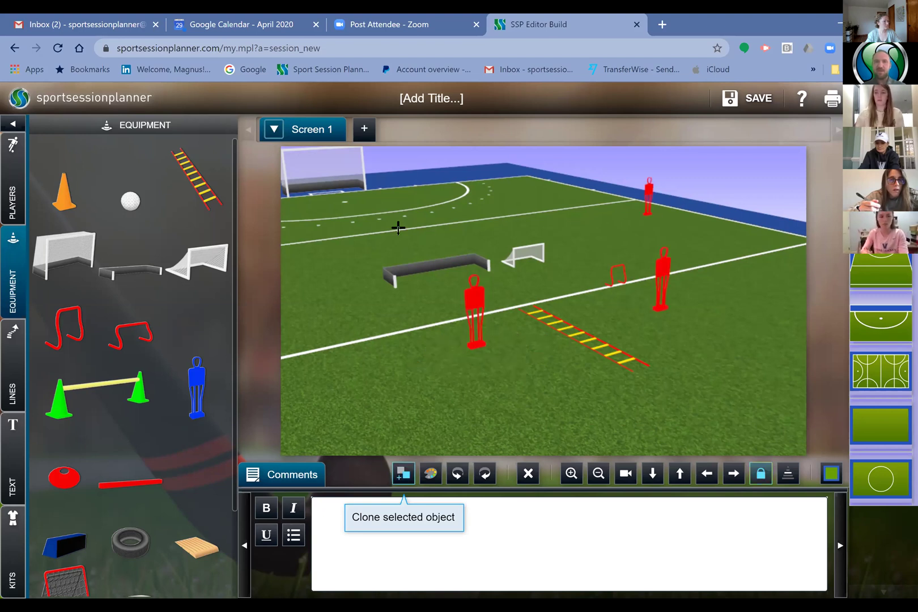
click(404, 477)
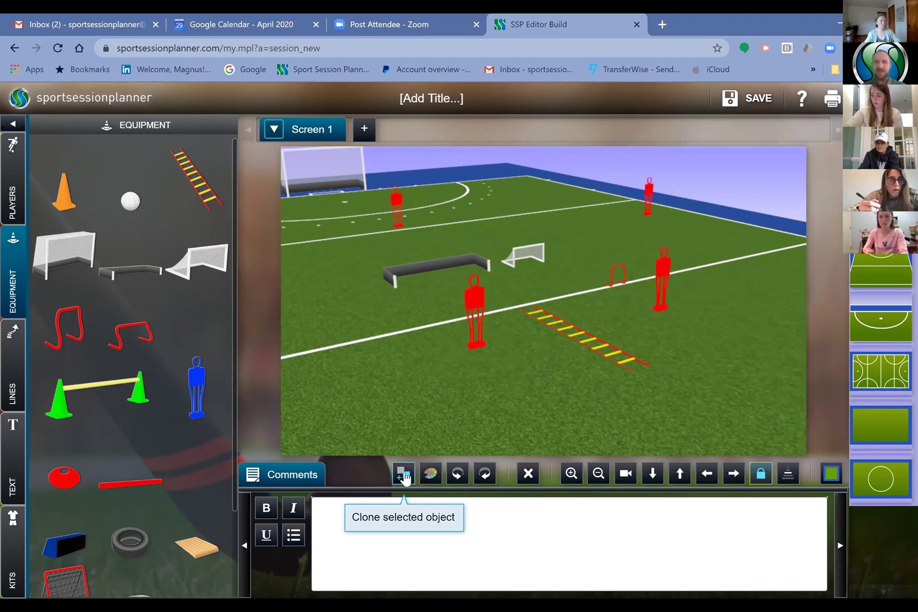
Place a red disc marker in front of the nearest mannequin and extend it into a straight row of four.
mouse_move(59, 480)
mouse_down()
mouse_move(363, 433)
mouse_move(453, 400)
mouse_move(571, 427)
mouse_up()
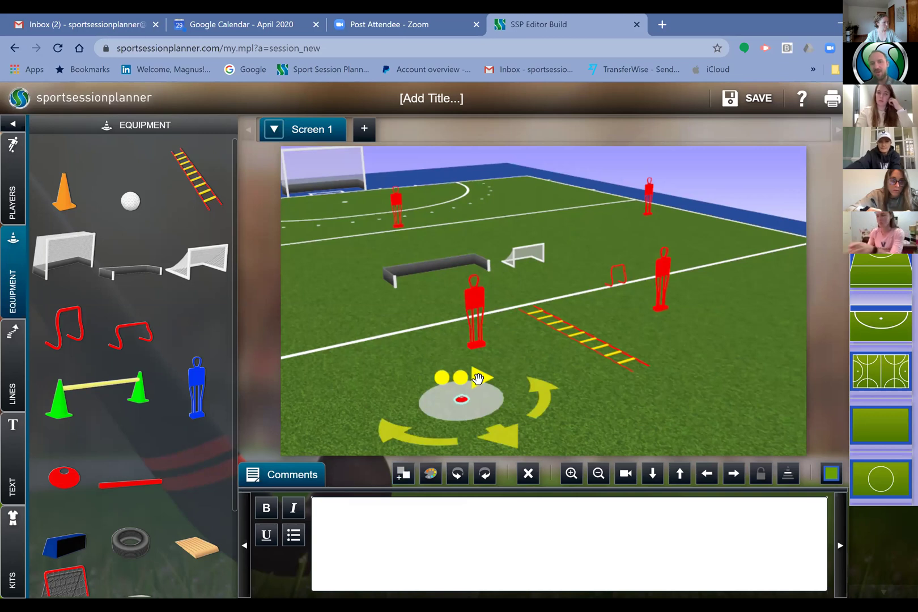
drag(729, 357, 740, 335)
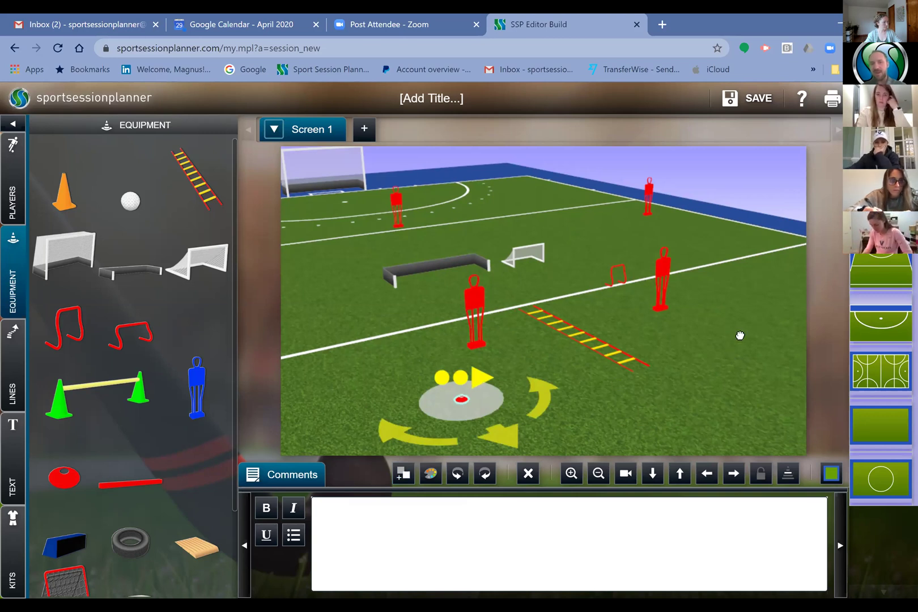
click(693, 416)
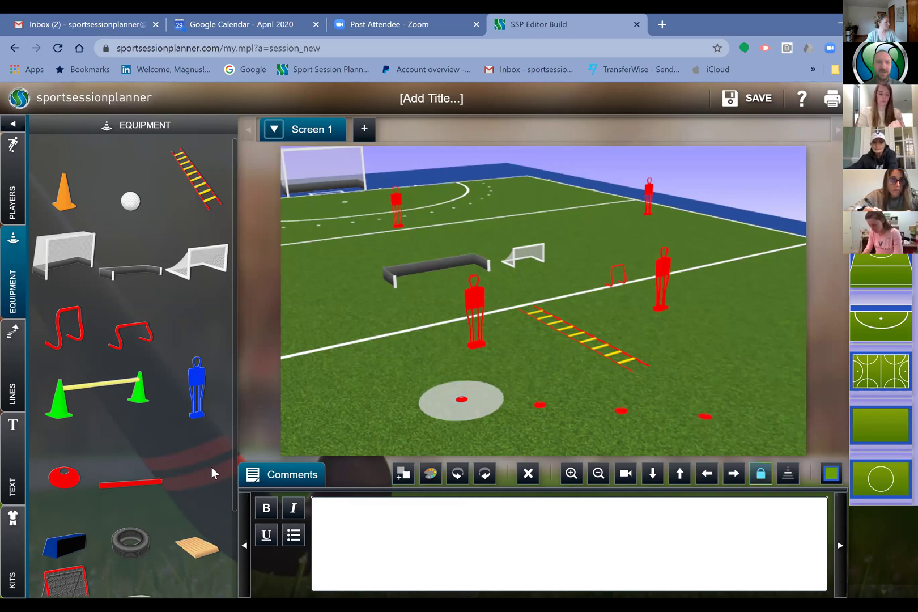
Add a blue rebound board on the centre line, and place a white oval trainer on legs near the closest mannequin, rotated end-on.
drag(64, 546, 386, 339)
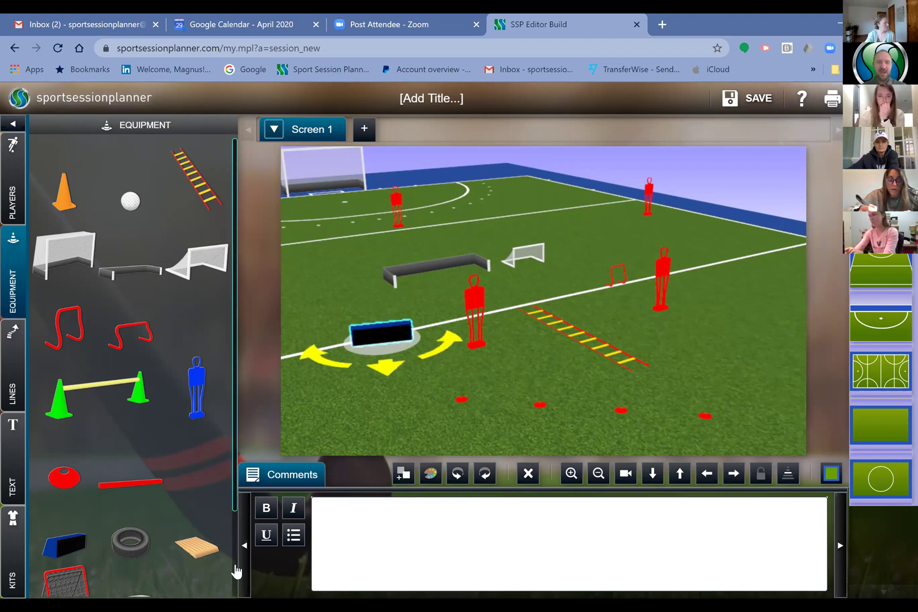
drag(297, 474, 507, 384)
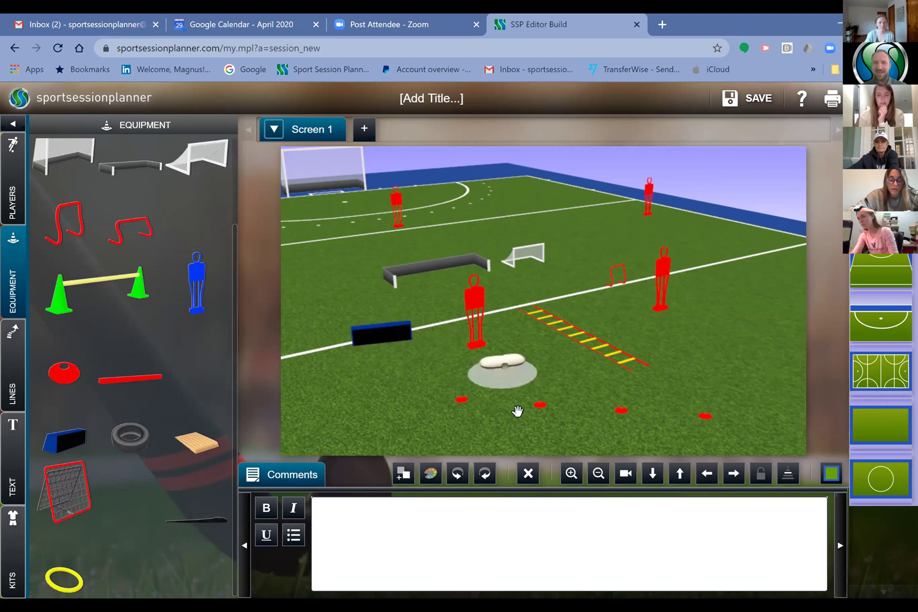
mouse_move(579, 375)
mouse_down()
mouse_move(414, 361)
mouse_move(560, 367)
mouse_move(567, 341)
mouse_move(604, 374)
mouse_move(589, 387)
mouse_up()
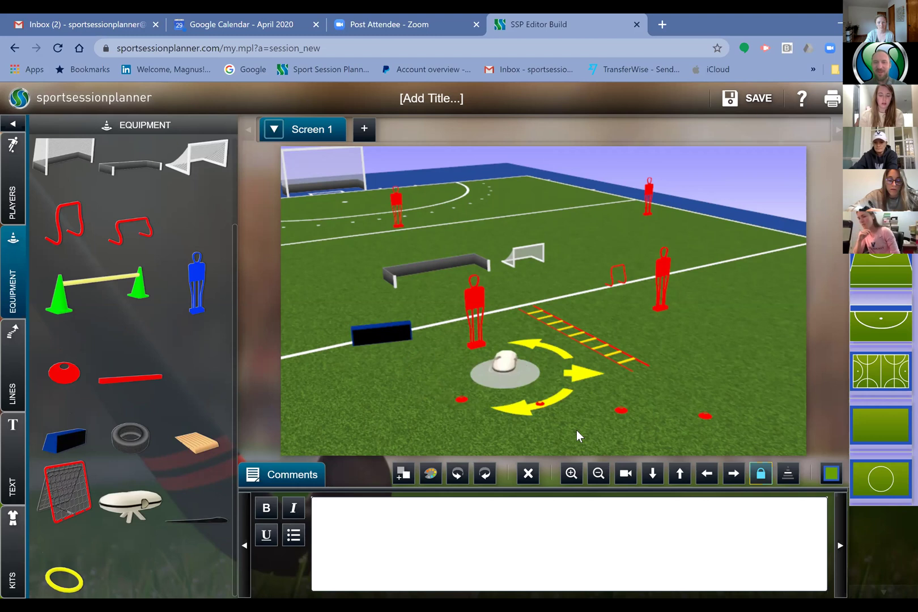
Examine the arranged mannequins, goals, ladder, rebound board and markers close up and from all around the pitch.
click(571, 472)
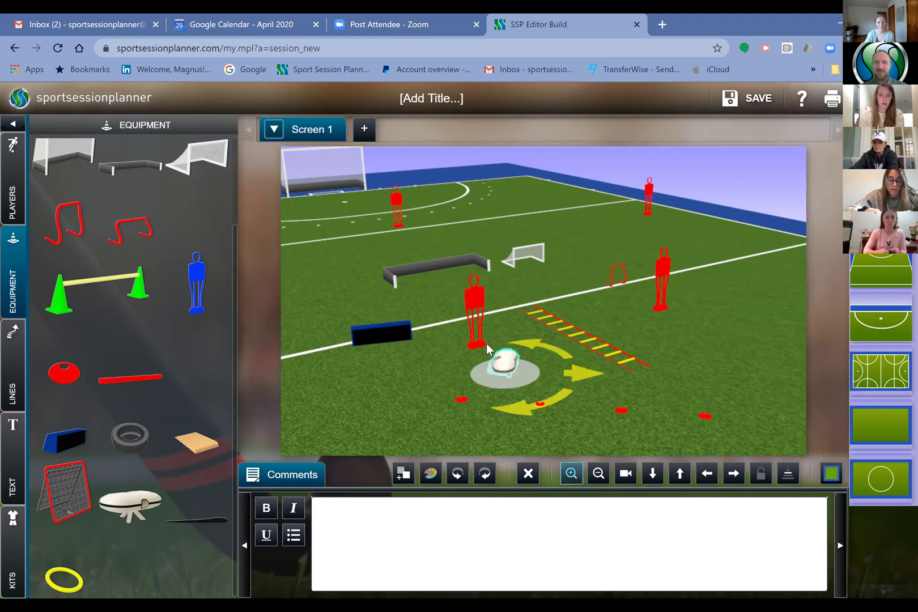
click(503, 317)
drag(572, 315, 380, 315)
drag(445, 318, 547, 409)
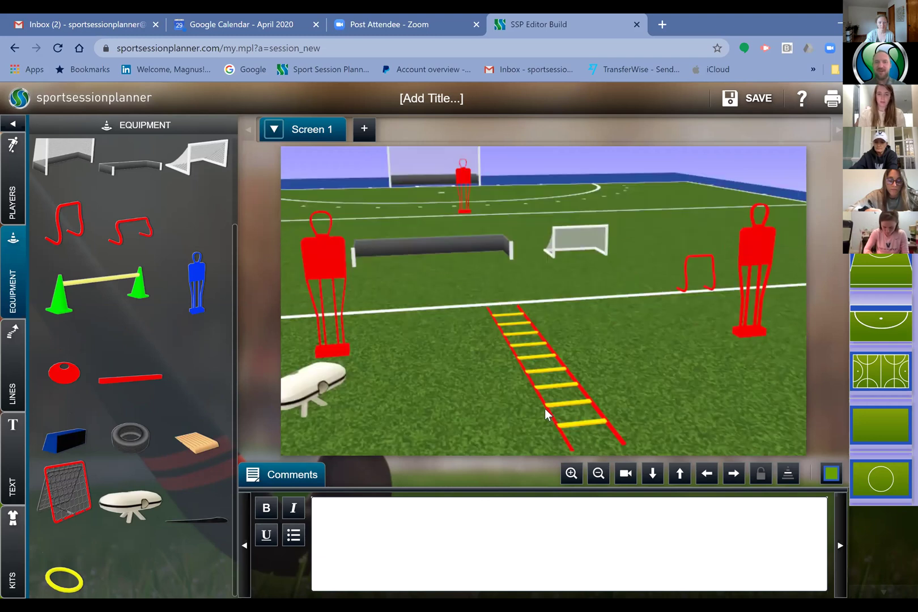
click(599, 474)
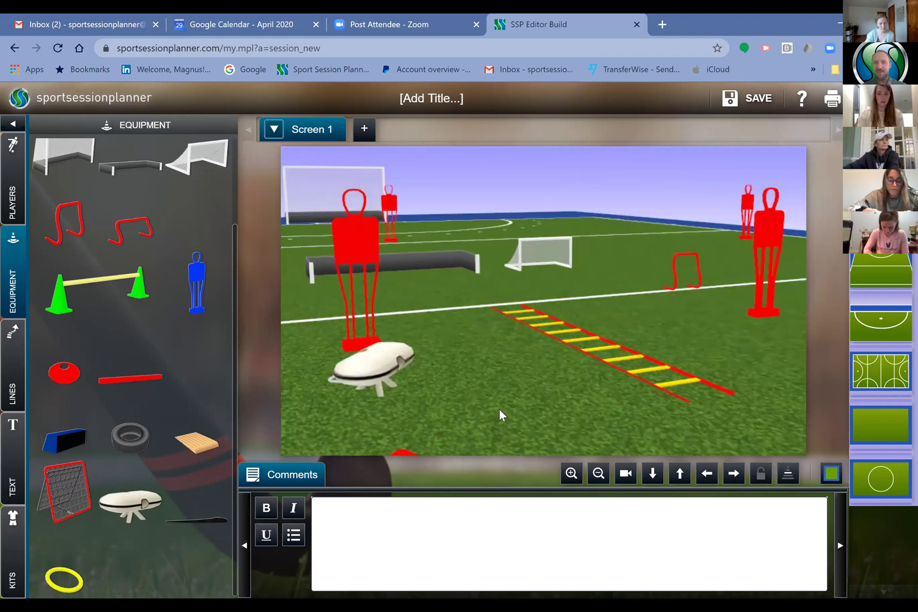
scroll(603, 403, down, 2)
drag(698, 407, 686, 416)
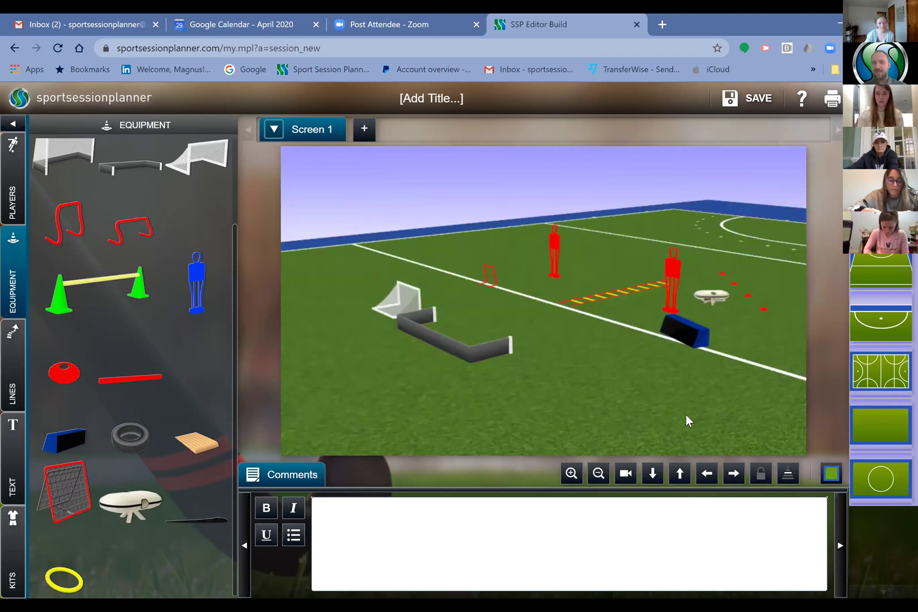
click(599, 474)
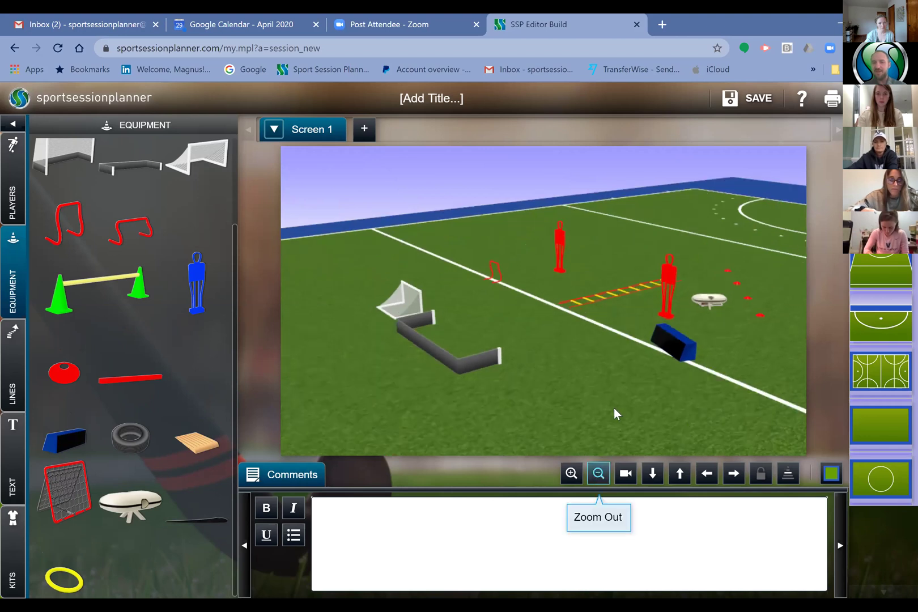
drag(564, 406, 588, 443)
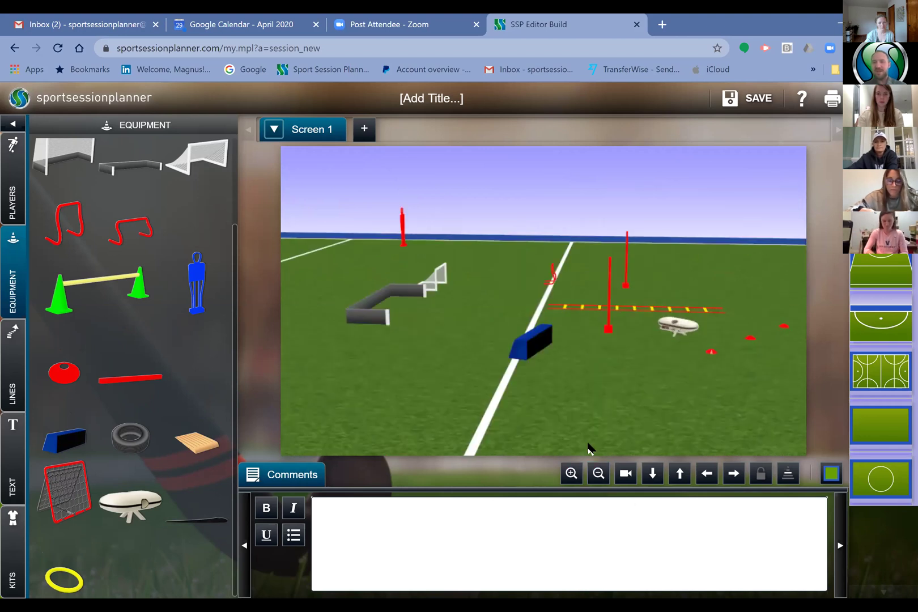
click(571, 474)
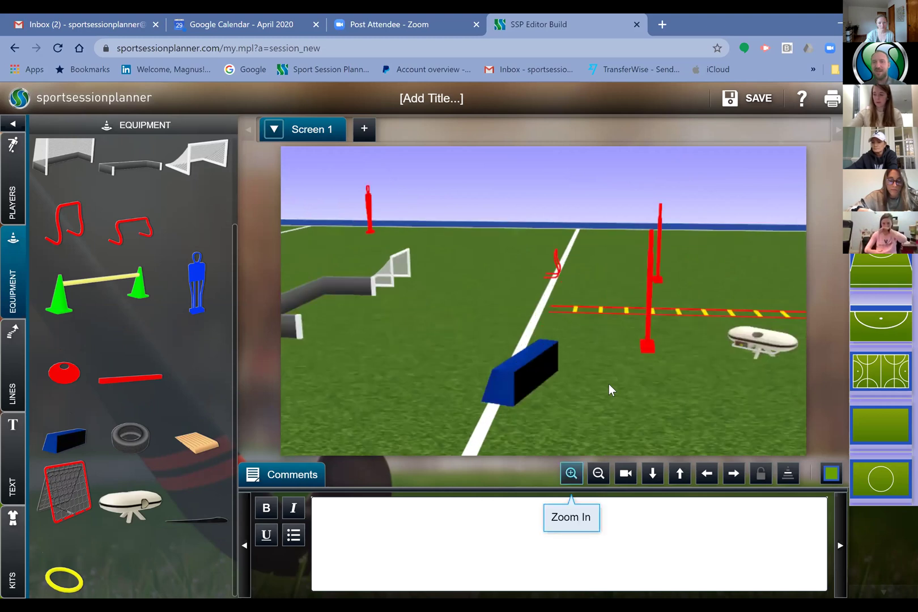
scroll(606, 491, down, 3)
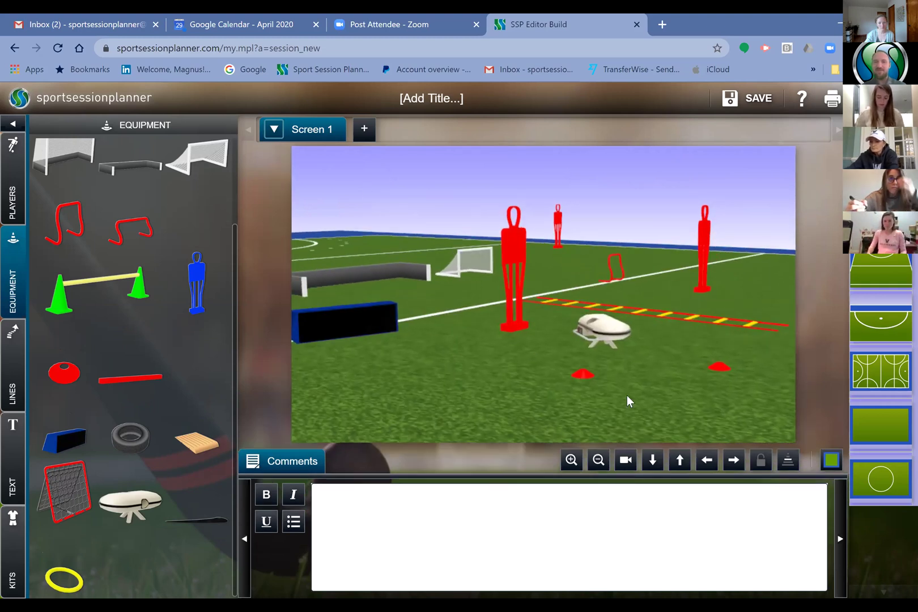
scroll(577, 428, down, 2)
drag(577, 429, 544, 438)
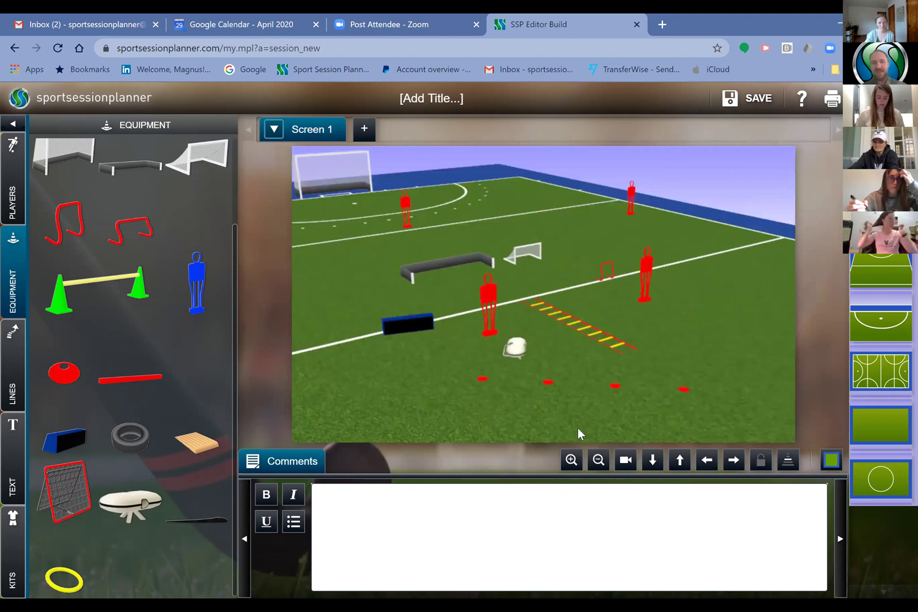
Add a red-framed rebound net to the pitch, move it to the other side of the agility ladder, and adjust its rotation.
drag(75, 492, 460, 412)
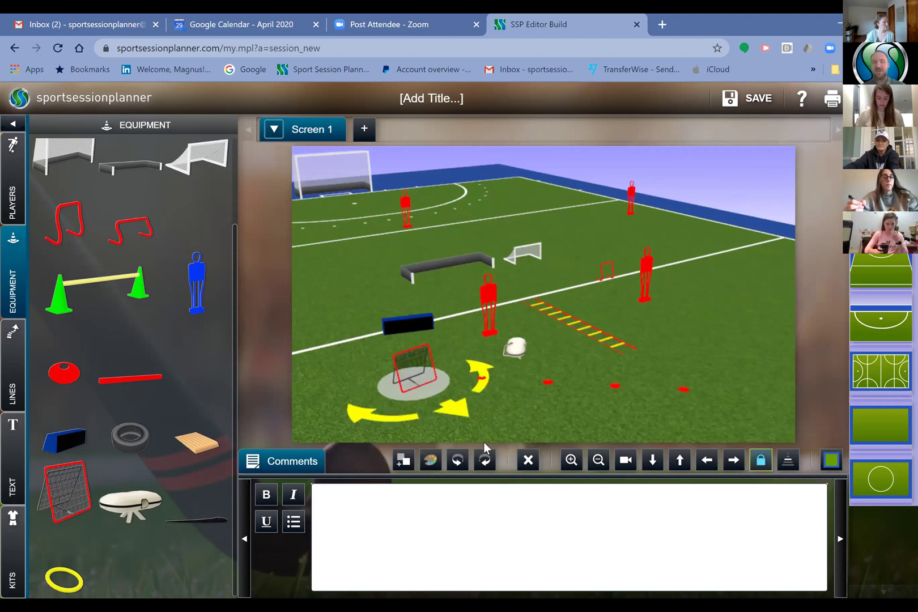
drag(386, 365, 679, 313)
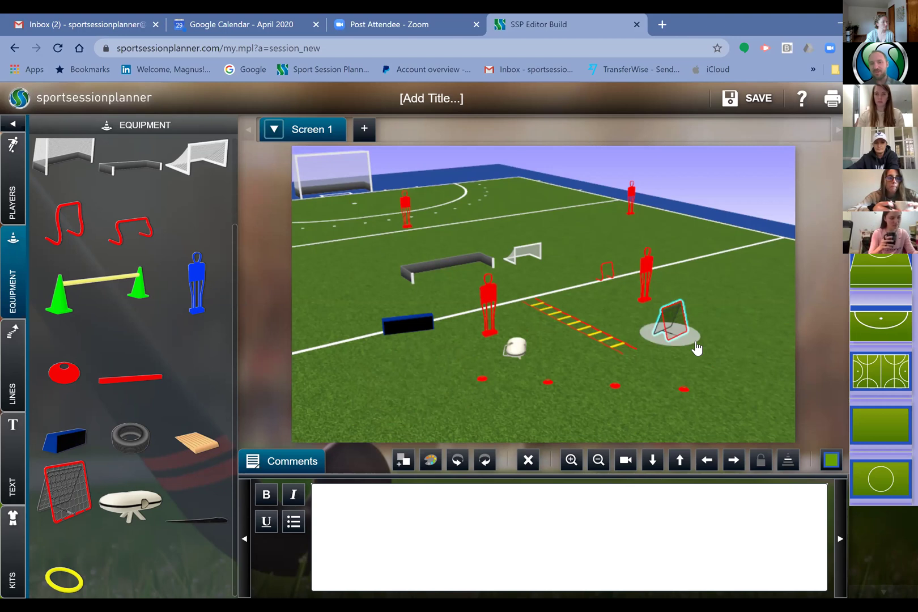
click(681, 338)
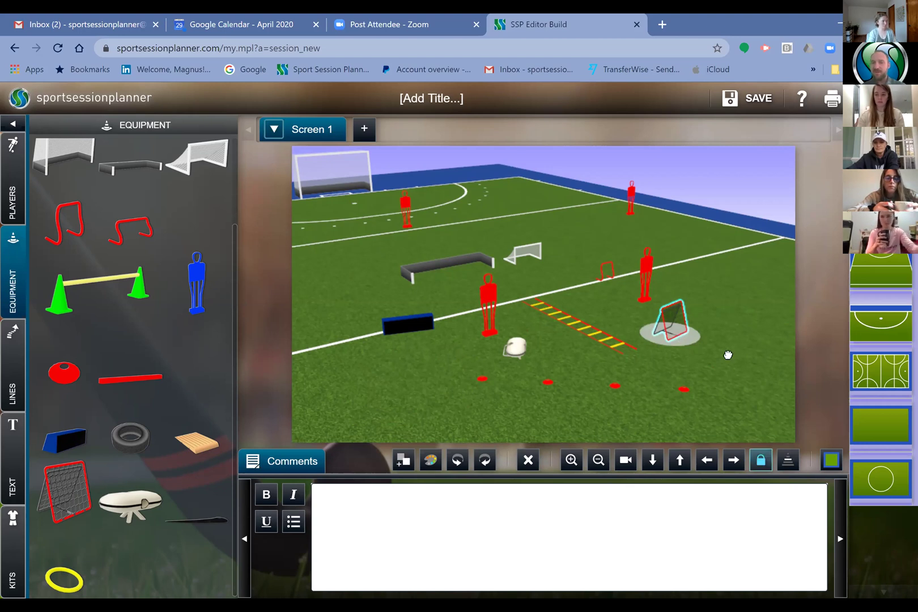
drag(770, 350, 729, 369)
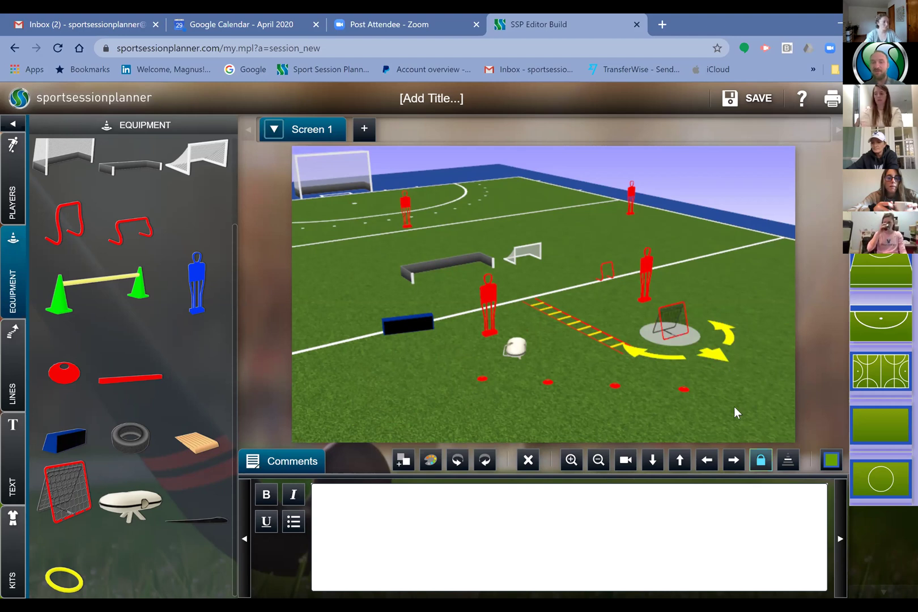
Examine the rebound net and the surrounding equipment close up, facing the far goal, and from a raised overview.
drag(675, 390, 662, 383)
click(571, 461)
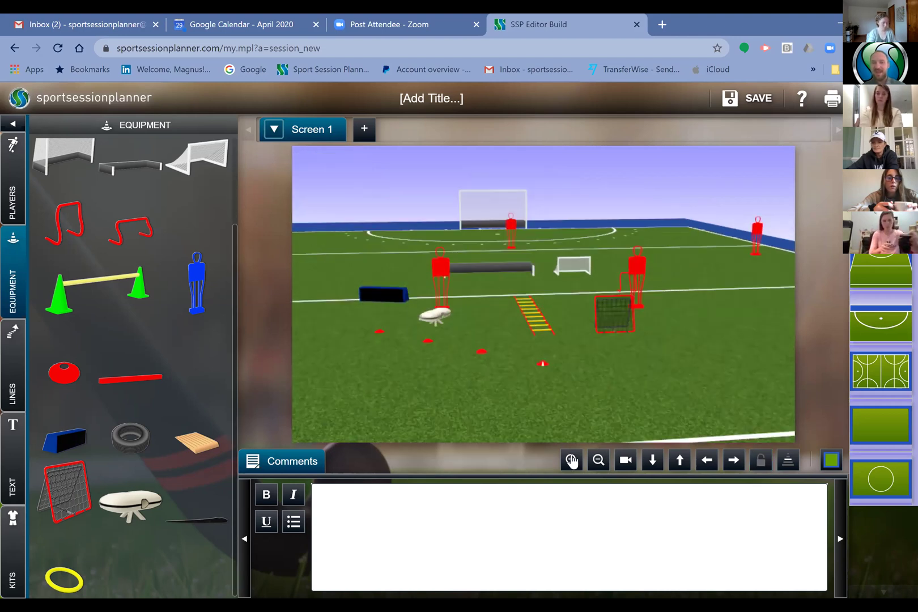
scroll(672, 385, up, 4)
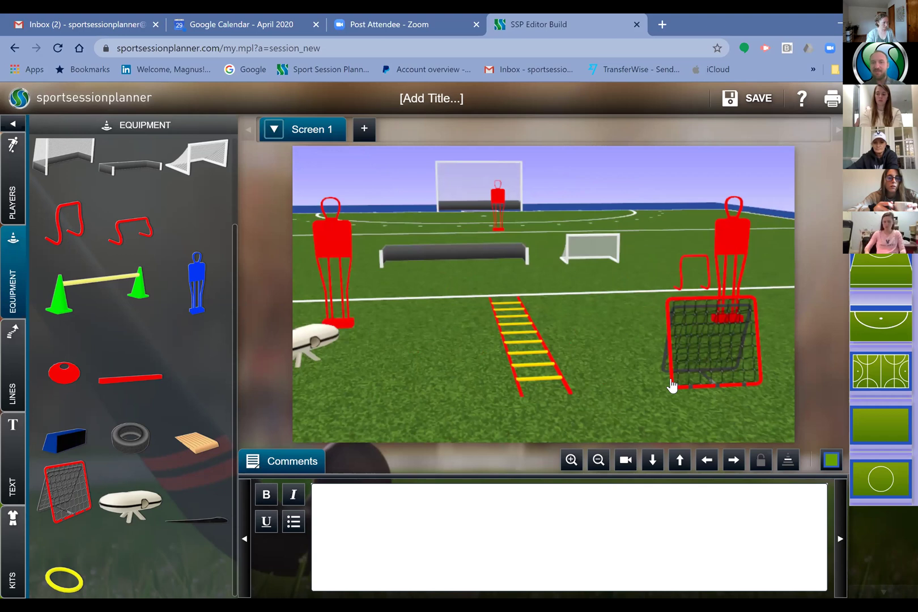
click(598, 460)
drag(668, 350, 724, 355)
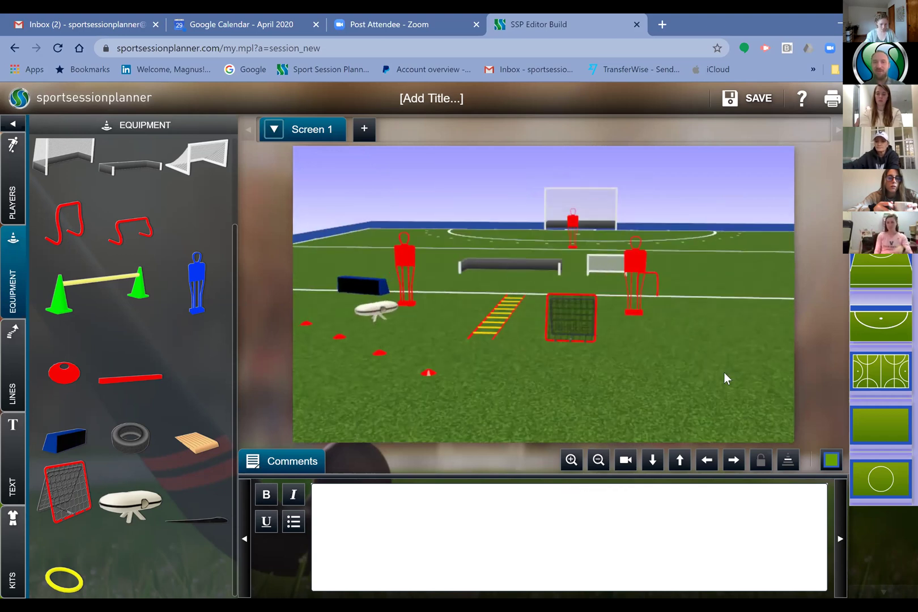
click(625, 459)
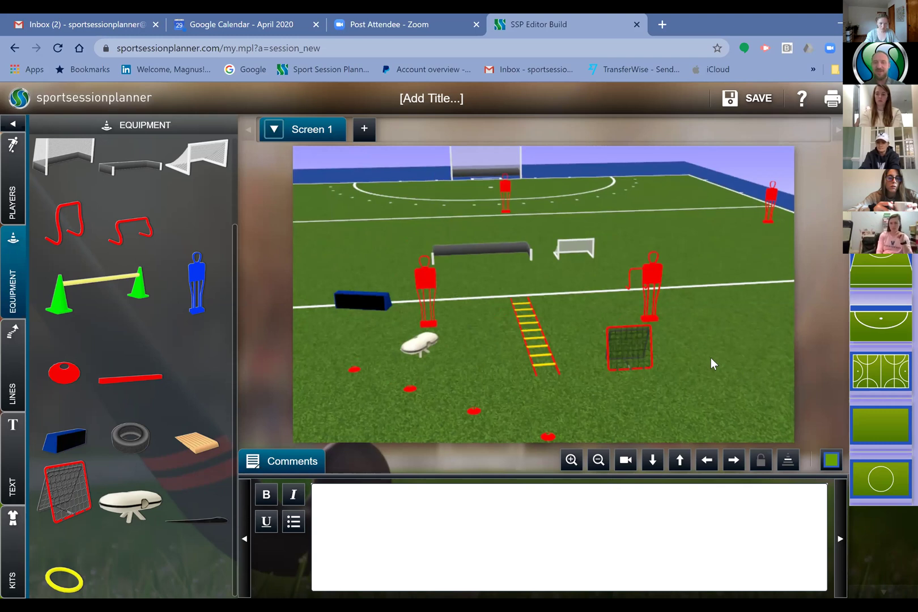
drag(716, 351, 715, 351)
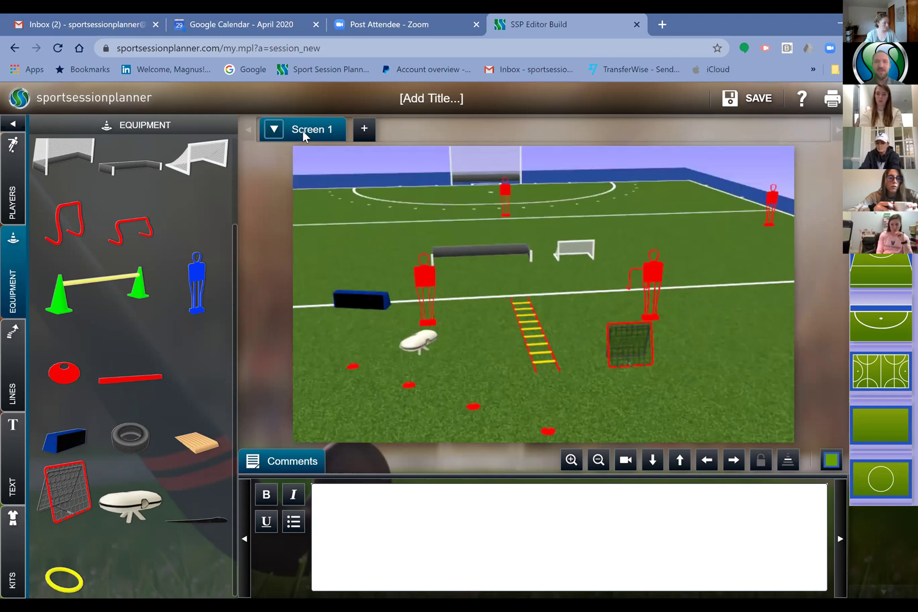
Clear the whole pitch on Screen 1, confirming the removal, and bring up the player figures.
click(274, 130)
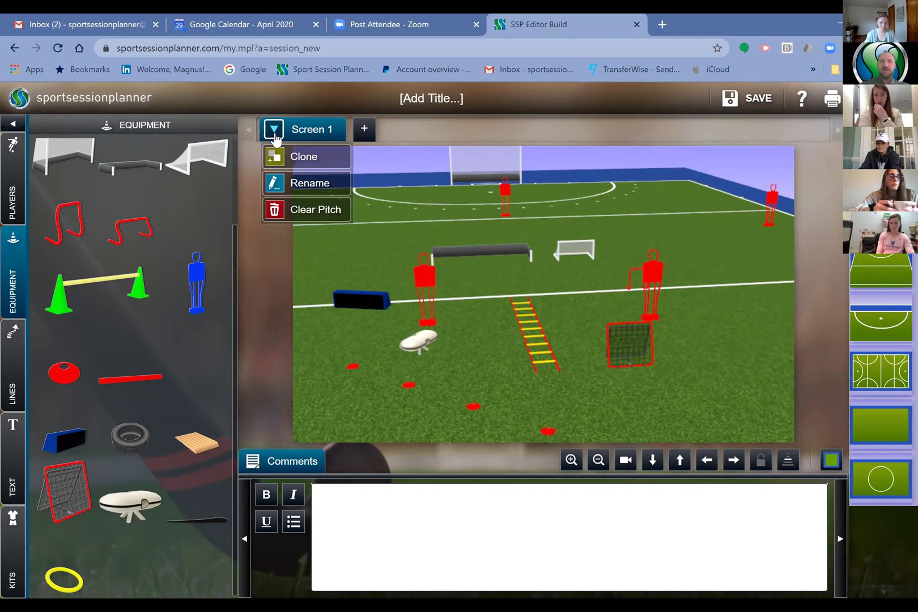
click(316, 209)
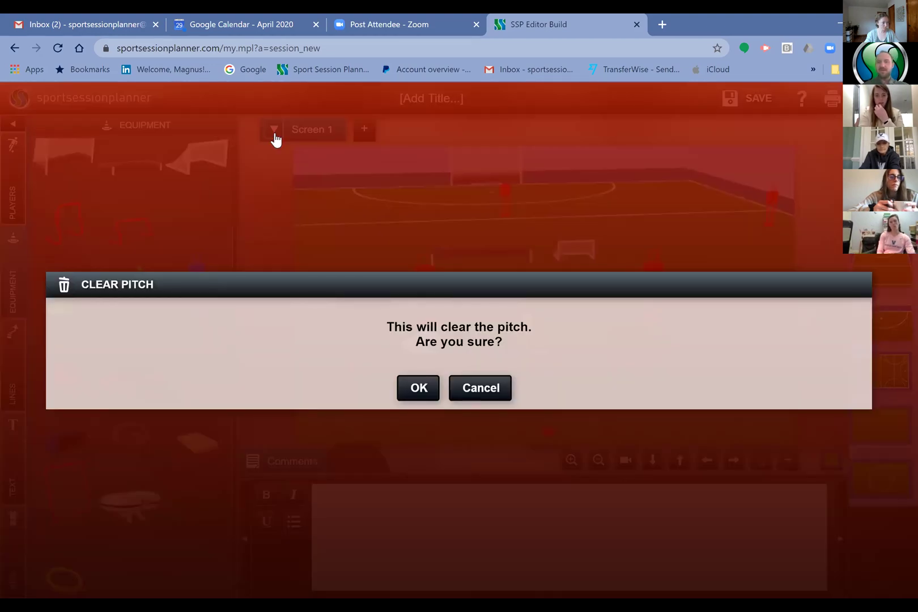
key(Return)
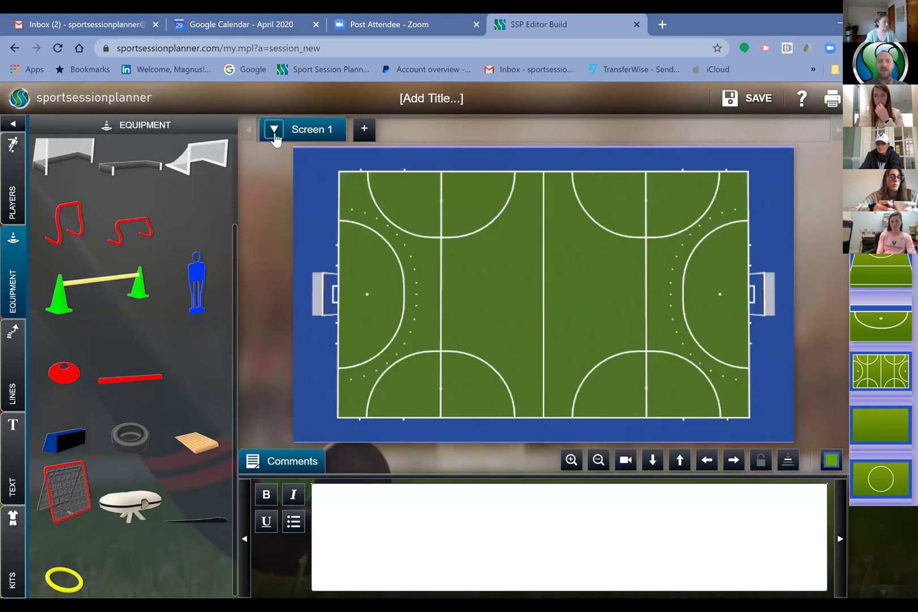
click(12, 211)
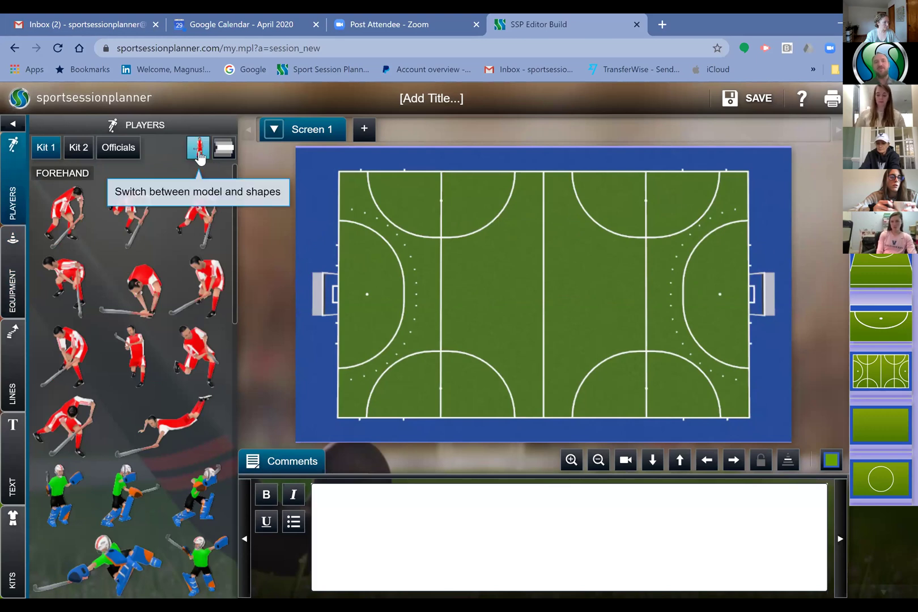
Switch the Kit 1 players from models to red circle shapes and turn on auto-placing of numbered players.
click(199, 158)
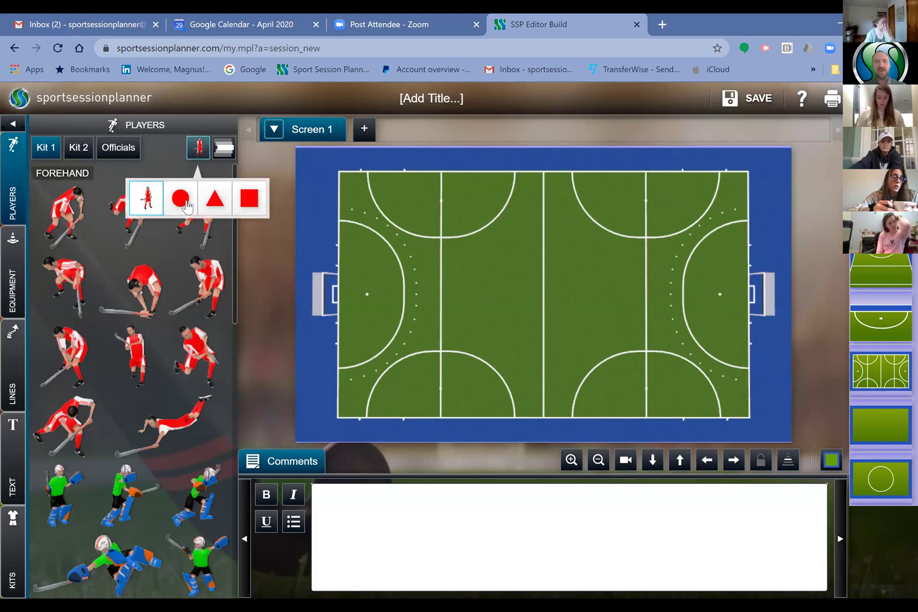
click(199, 150)
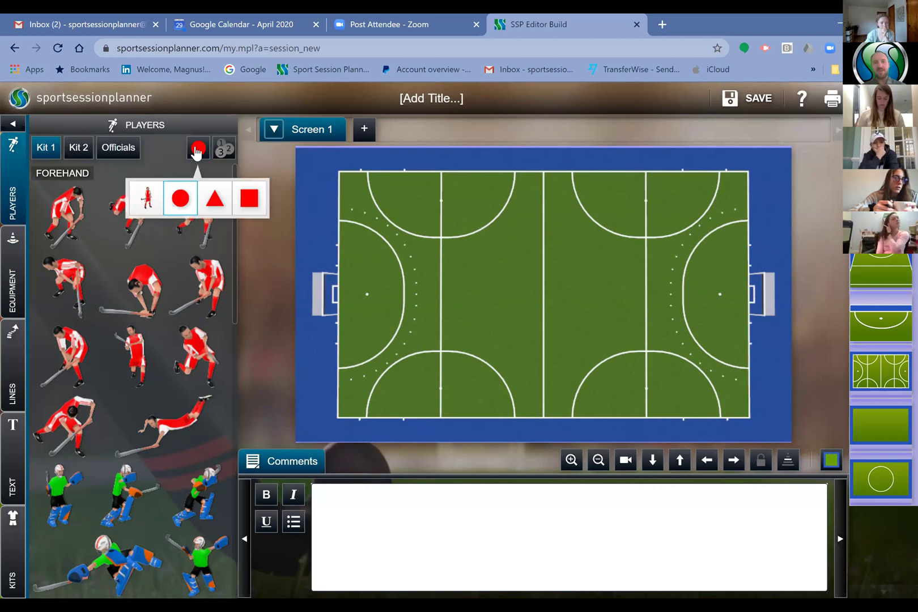
click(223, 156)
click(223, 153)
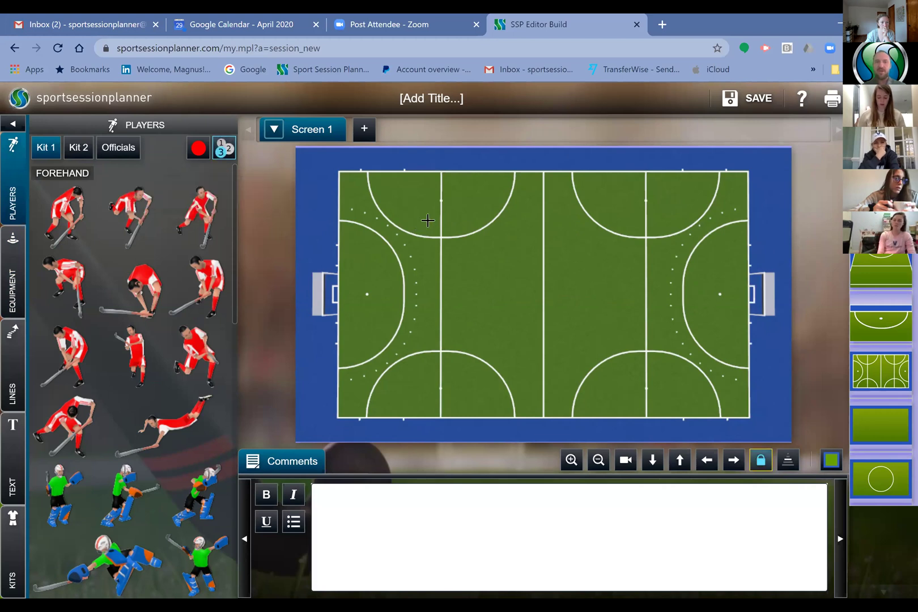
Place numbered players 1 to 11 across the pitch, from the goalkeeper's goalmouth to number 11 beside the far shooting circle.
click(428, 269)
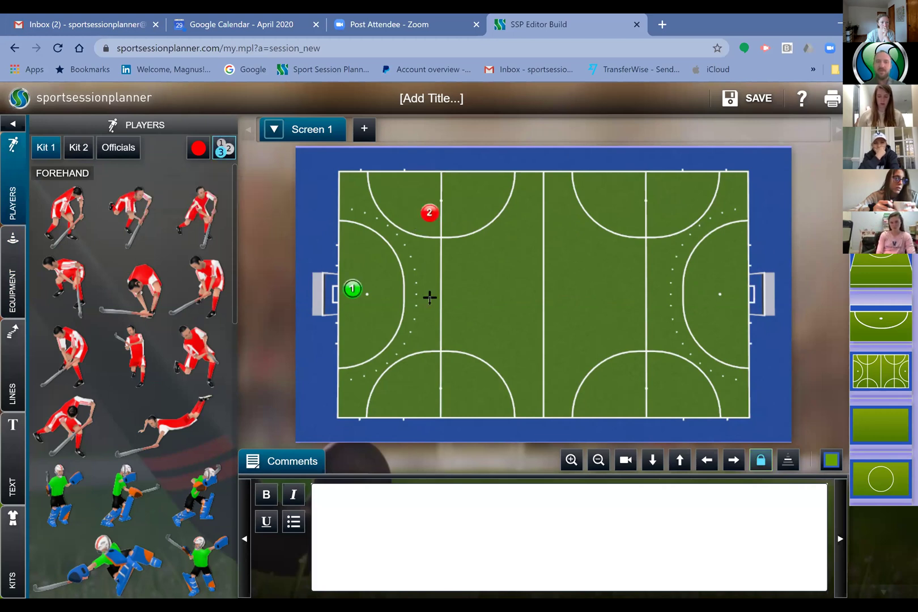
click(436, 346)
click(455, 395)
click(534, 340)
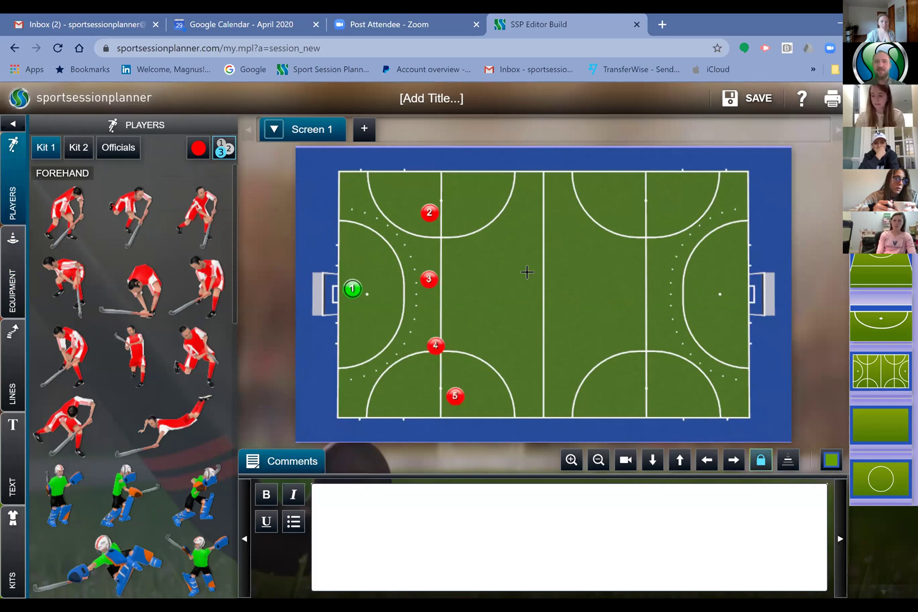
click(526, 271)
click(566, 222)
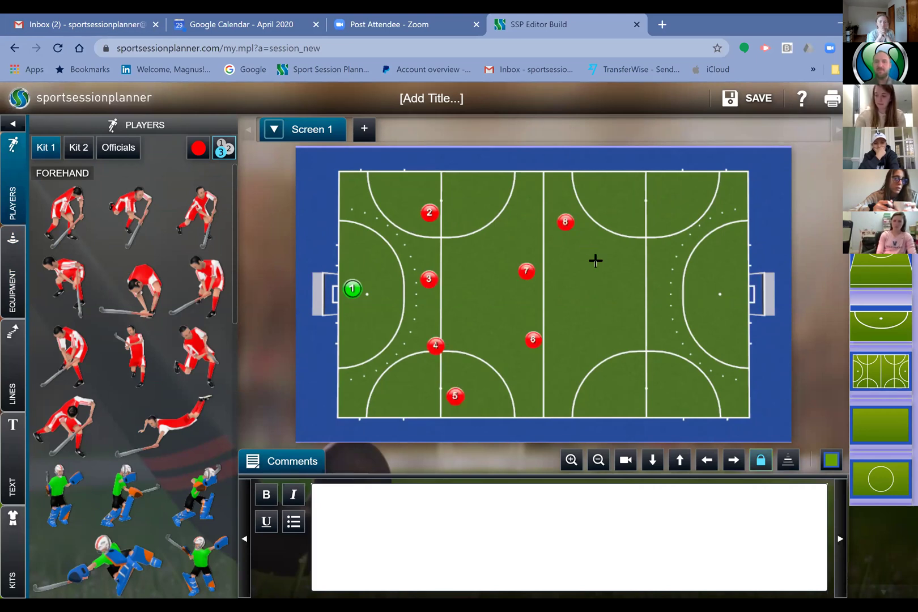
click(639, 355)
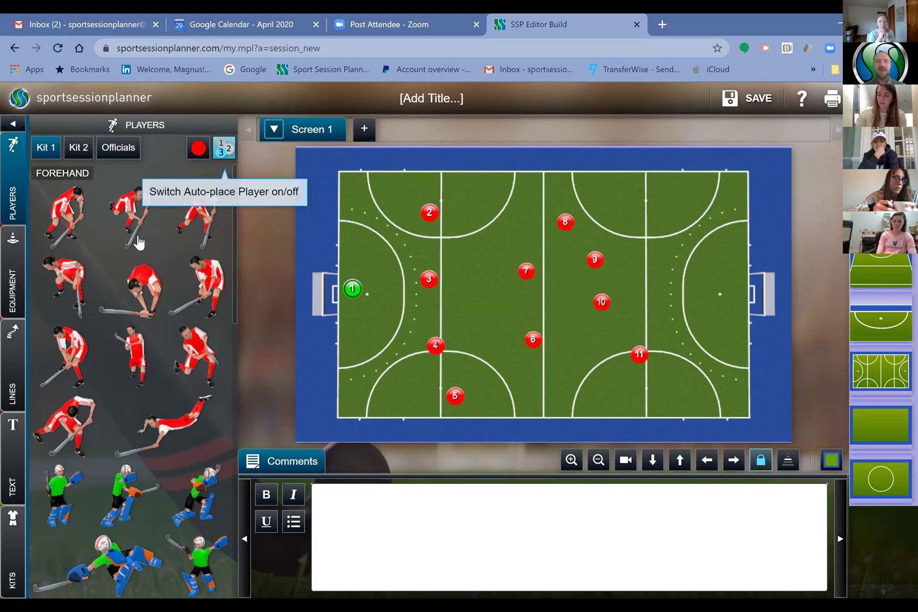
Examine the Pass line's properties and its available line styles, then return to the list of line types.
click(14, 363)
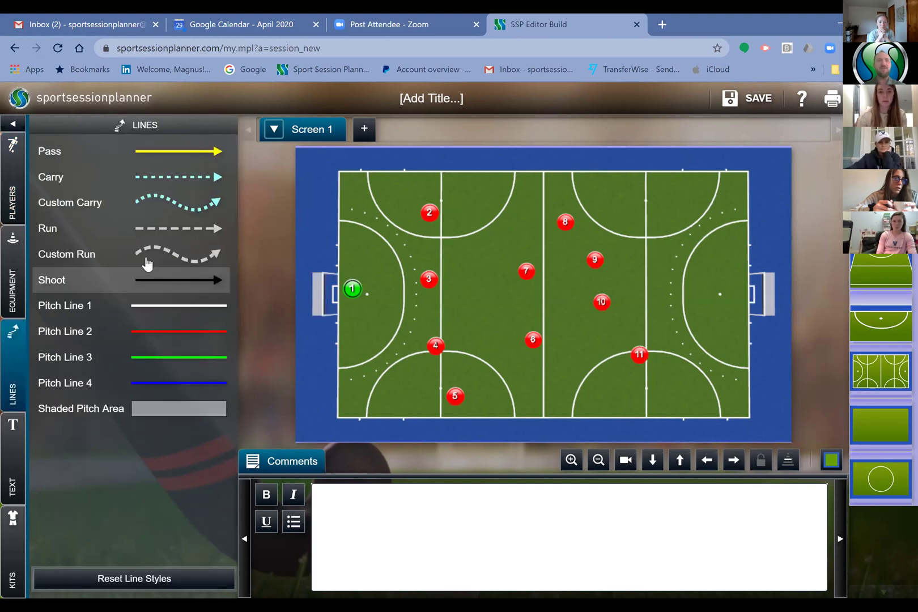
click(165, 189)
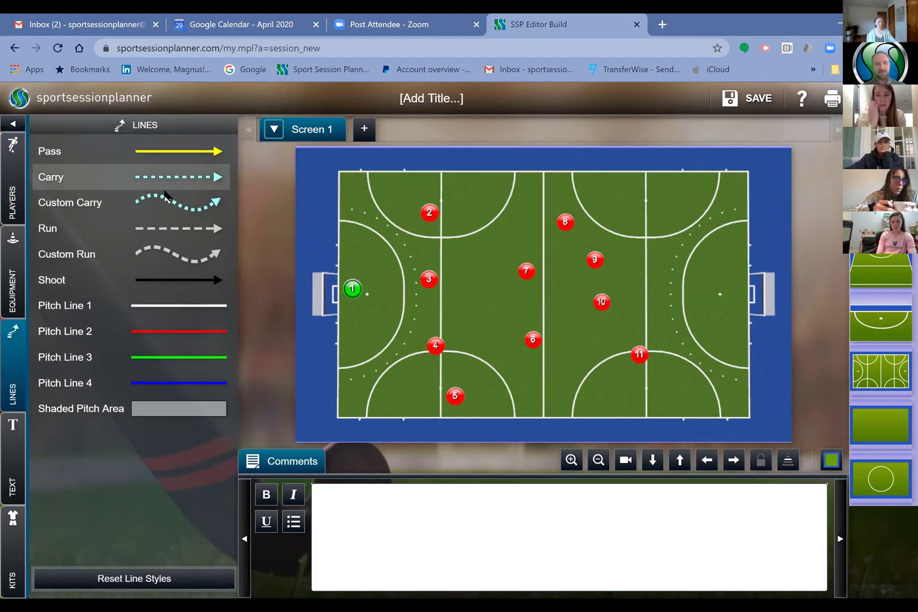
click(165, 157)
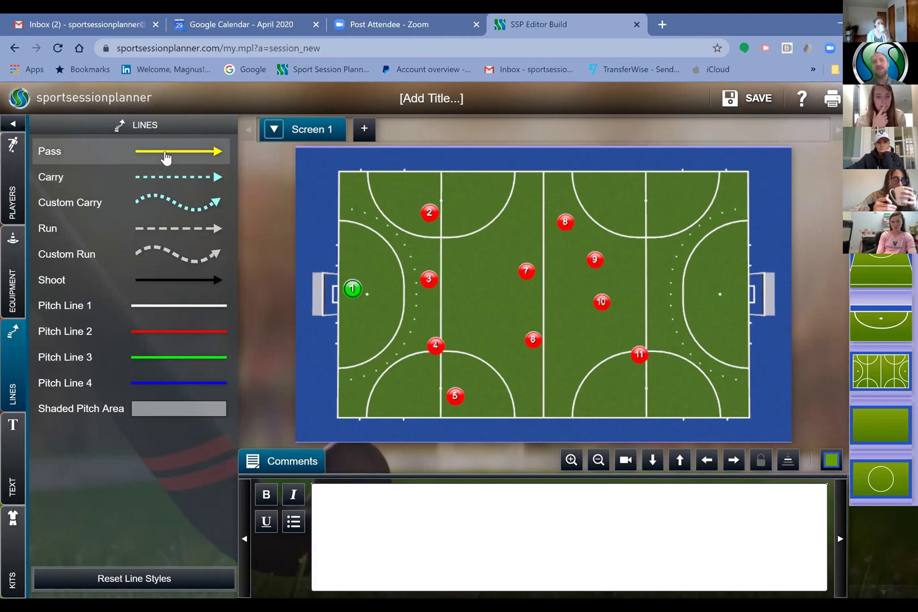
click(79, 151)
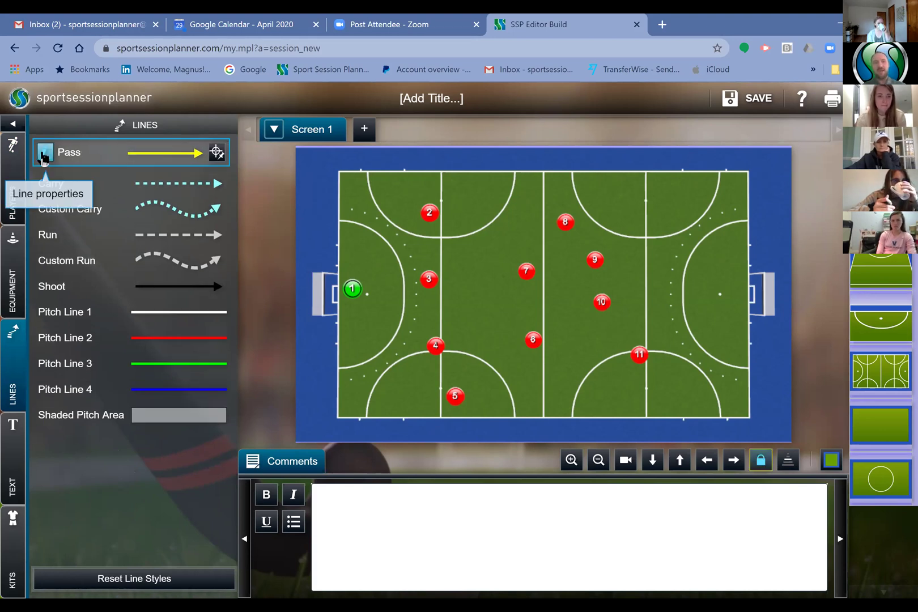
click(45, 152)
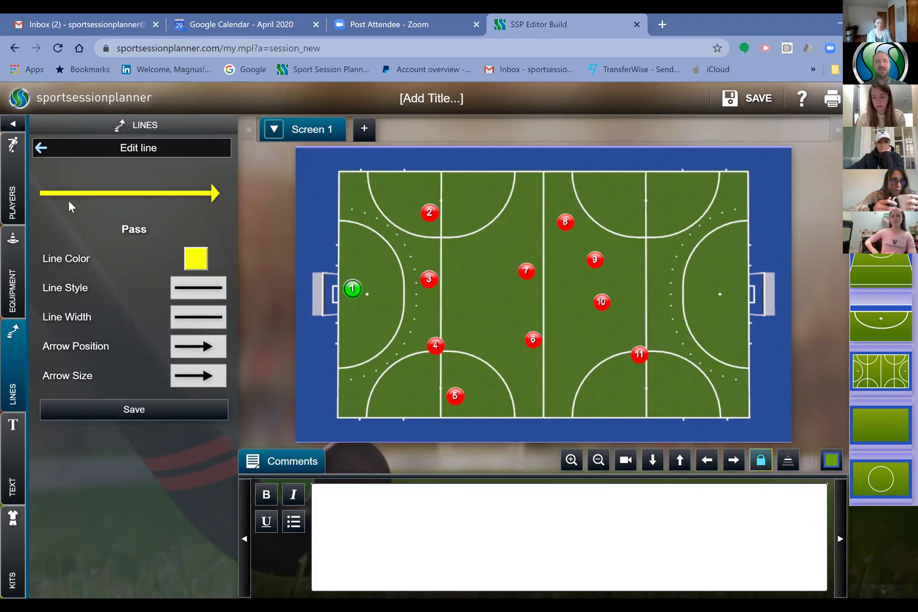
click(188, 293)
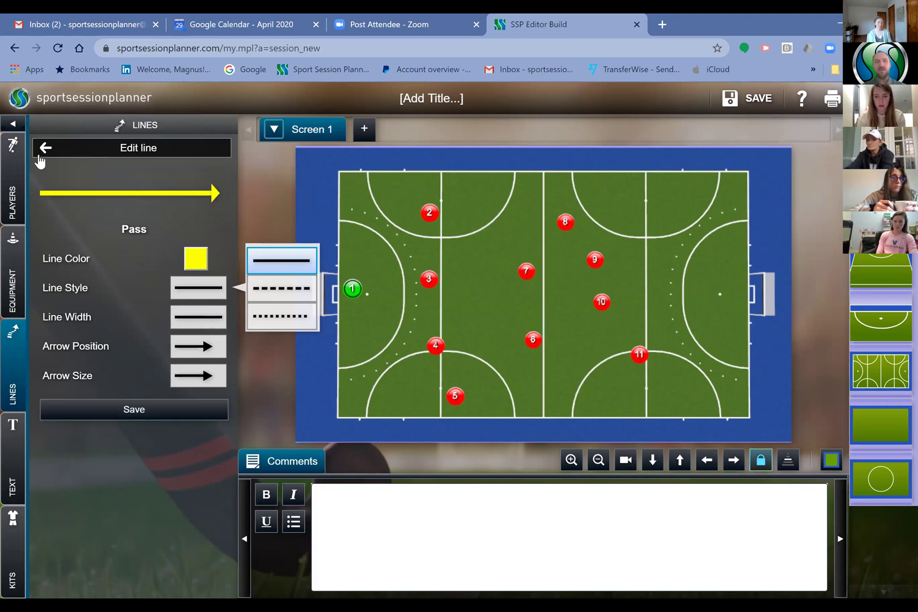
click(242, 227)
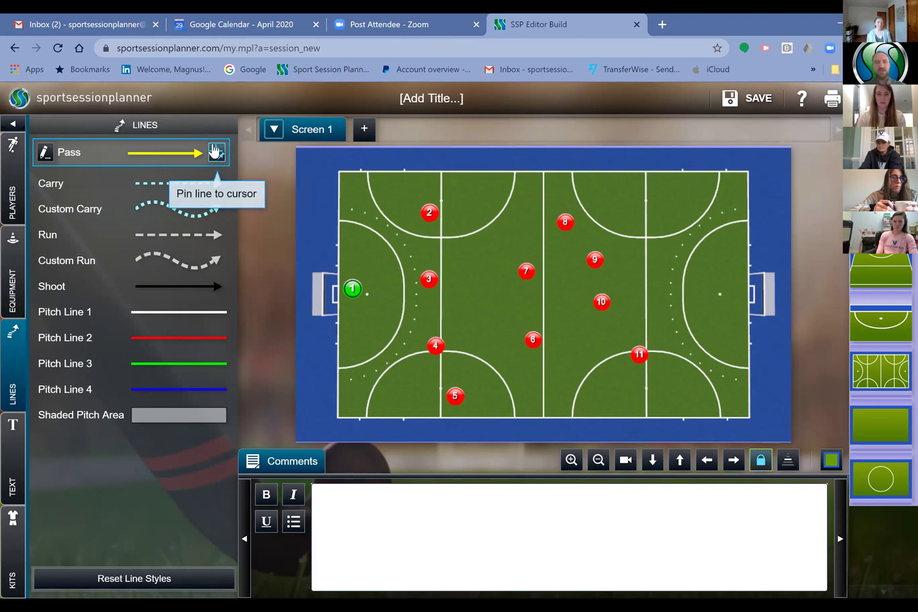
Pin the Pass line to the cursor and draw passes linking players 1, 2, 3, 4, 5 and 7, ending in space before player 11.
click(216, 152)
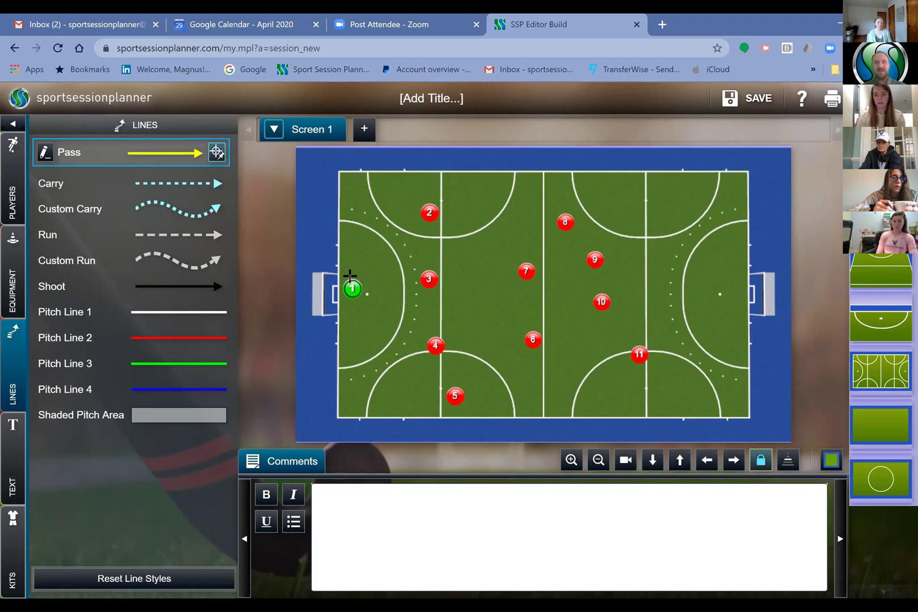
drag(351, 276, 422, 219)
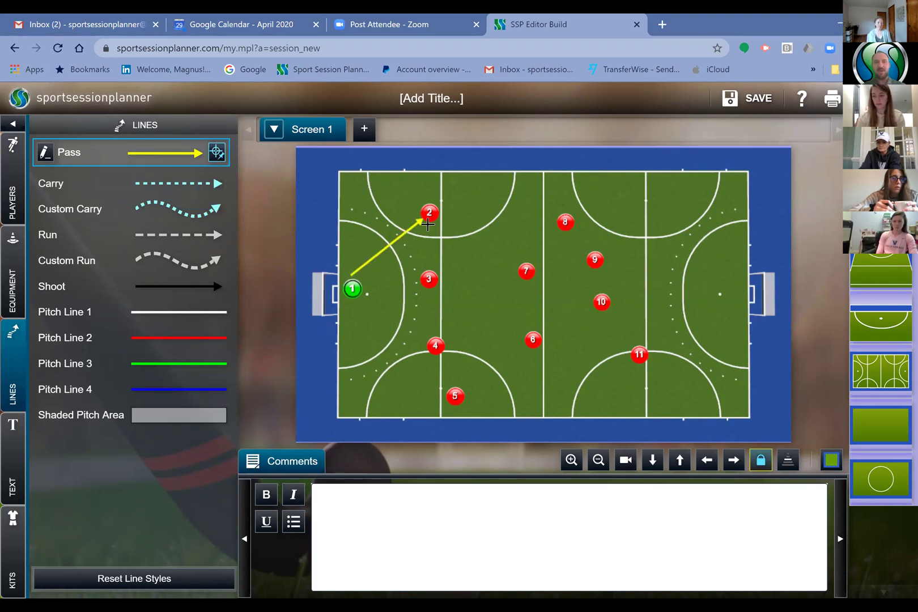
drag(429, 223, 473, 391)
drag(474, 391, 521, 282)
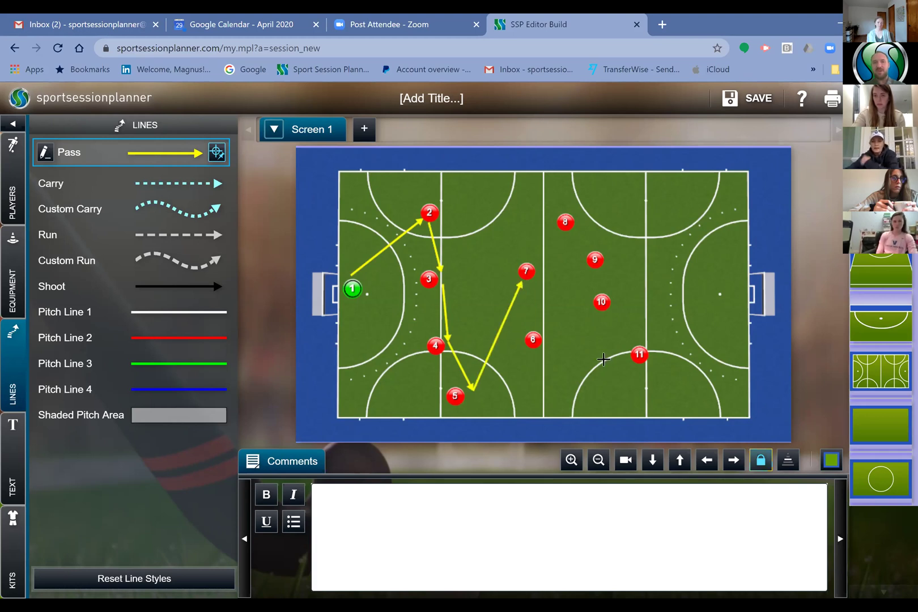
drag(604, 359, 603, 358)
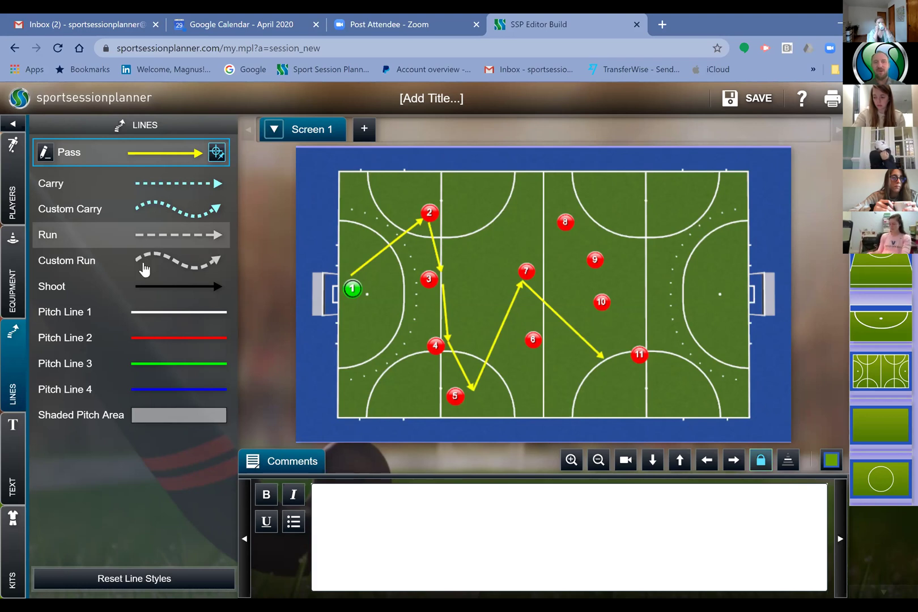
Draw a Custom Run curving back from player 11 and a Pass from there towards the edge of the far goal circle.
click(145, 266)
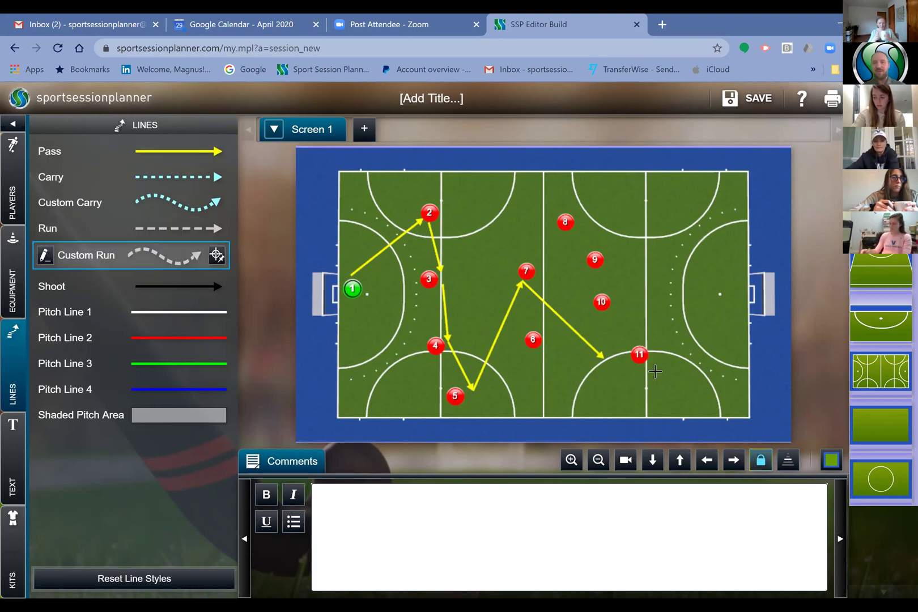
drag(656, 371, 613, 376)
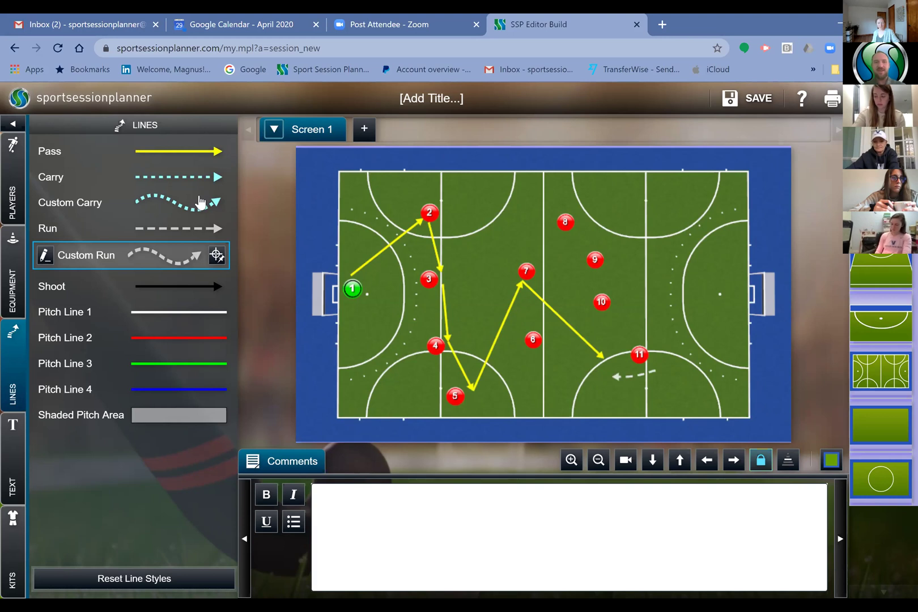
click(199, 151)
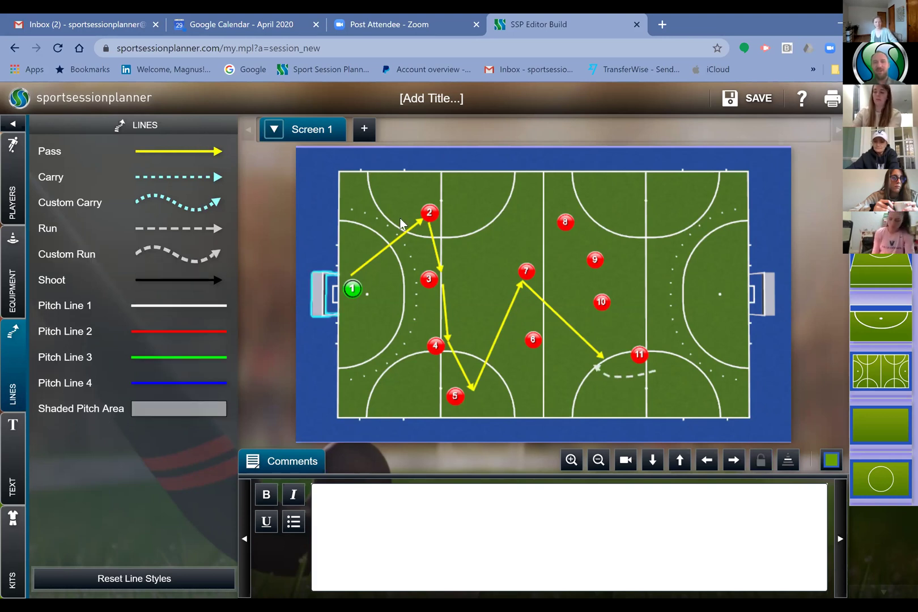
click(608, 344)
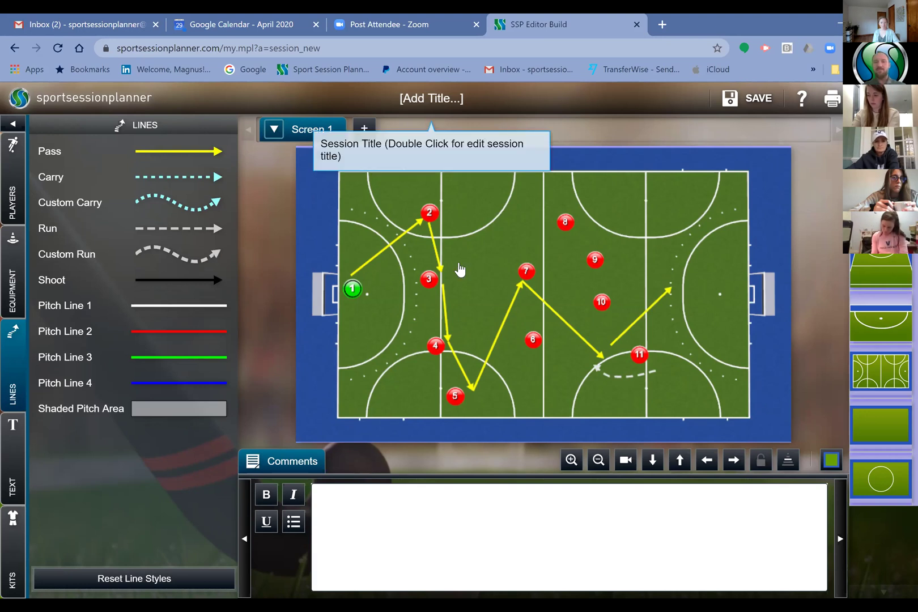
Clone Screen 1 and make the cloned screen active.
click(278, 135)
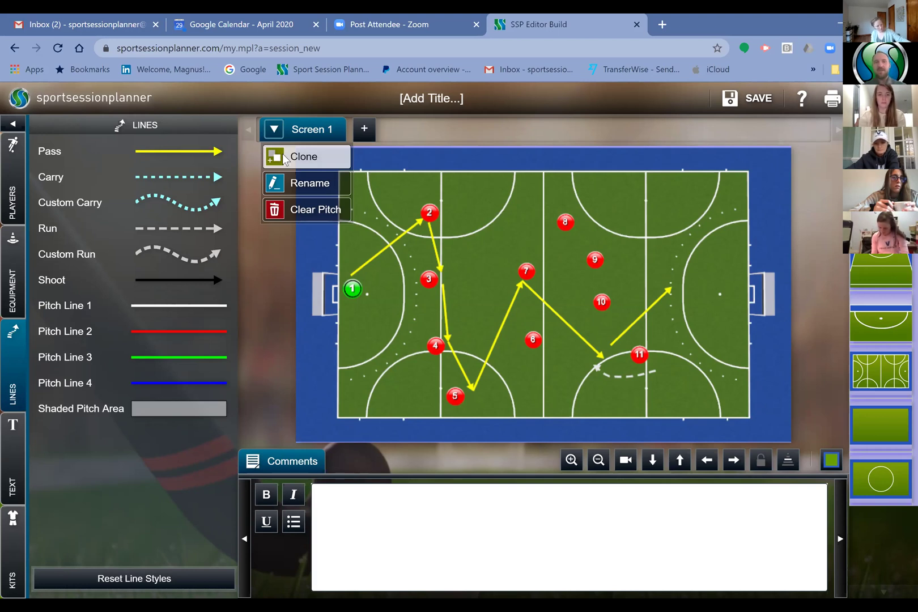
click(285, 158)
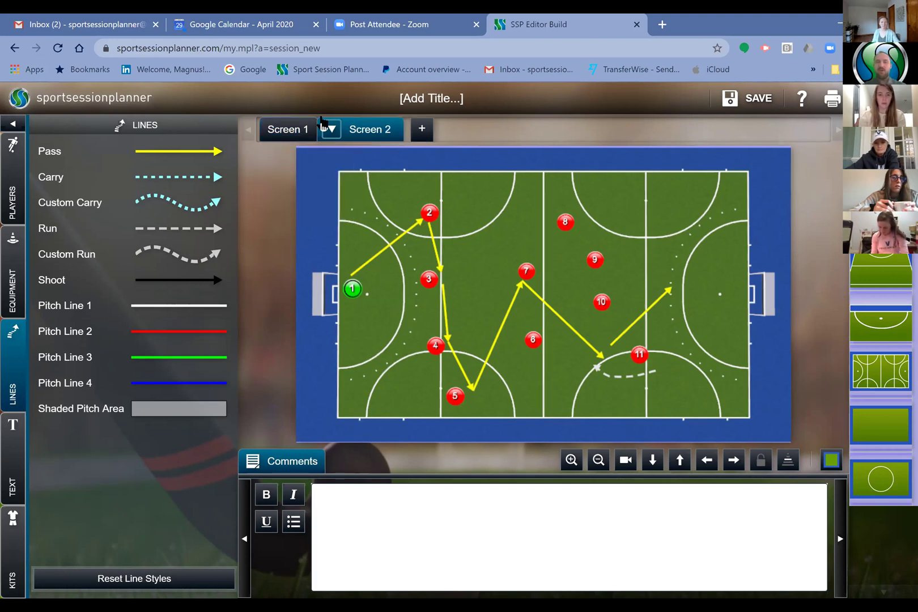
click(363, 131)
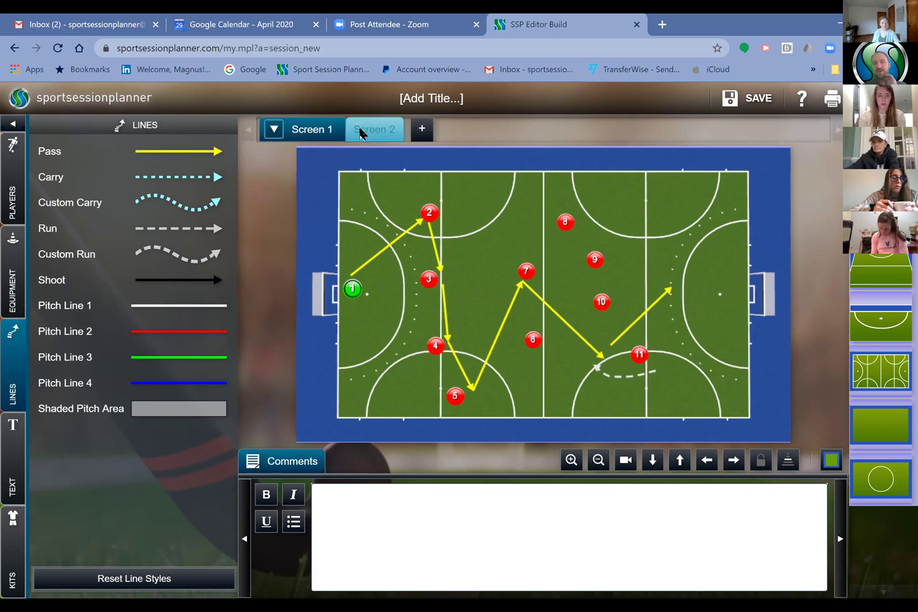
Delete the pass from player 7 to player 11, player 11's run and the final forward pass on Screen 2.
click(578, 338)
click(528, 462)
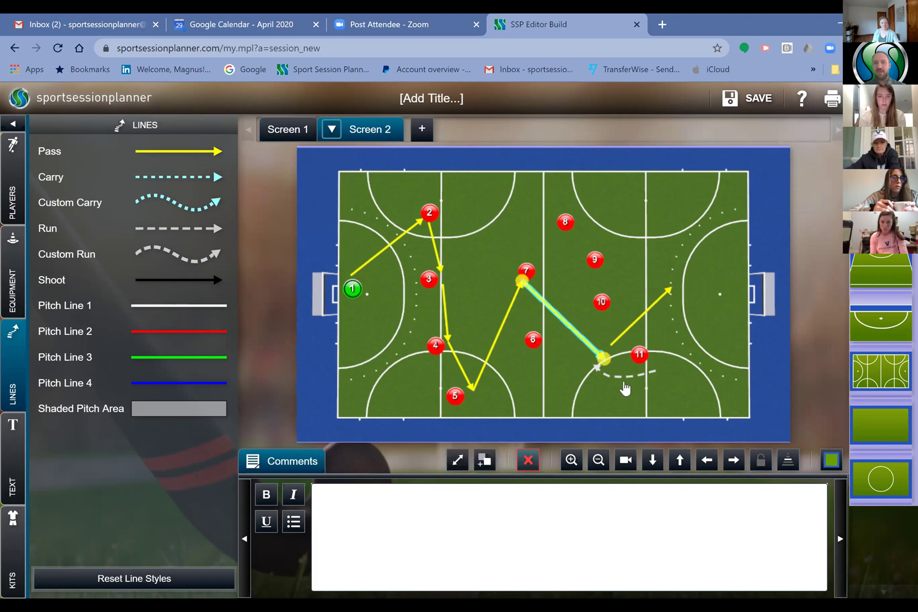
click(625, 380)
click(530, 455)
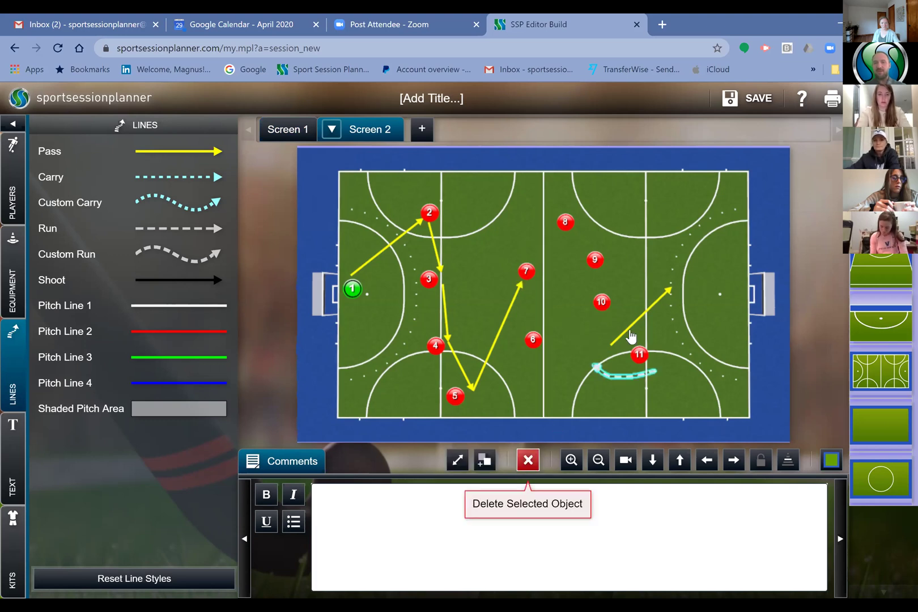
click(630, 331)
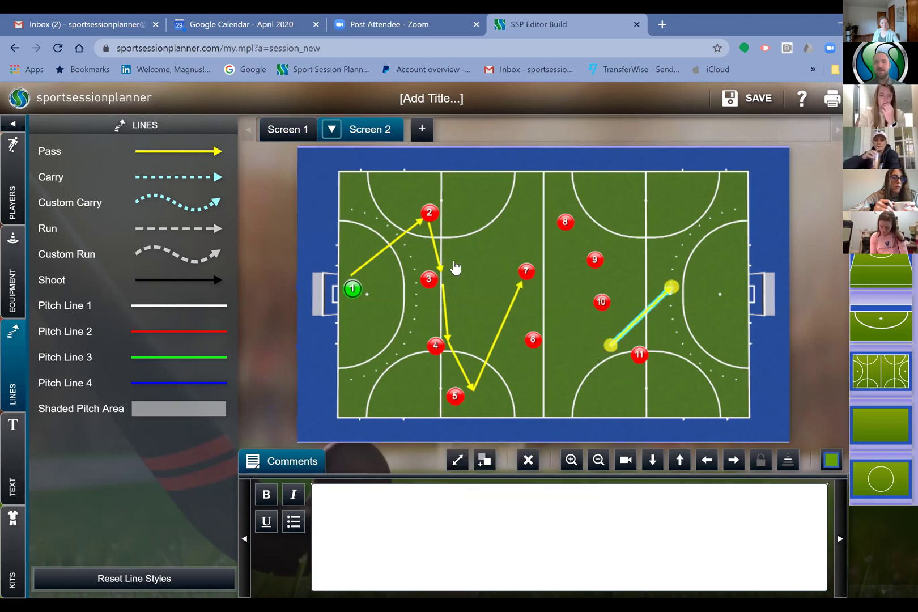
key(Delete)
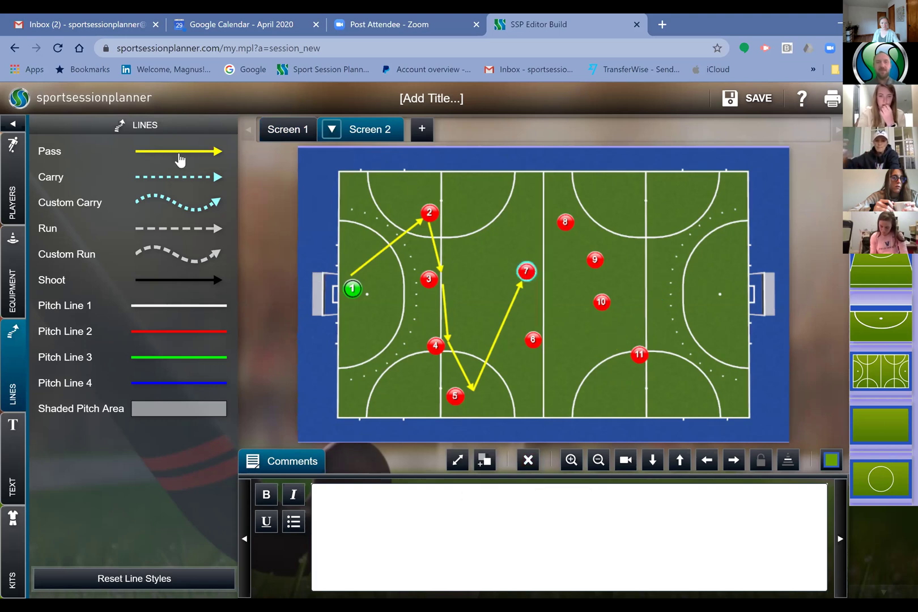
Draw an alternative attack on Screen 2 with passes from player 7 to 8 and forward from 8, plus a curved Custom Run by player 11.
click(179, 156)
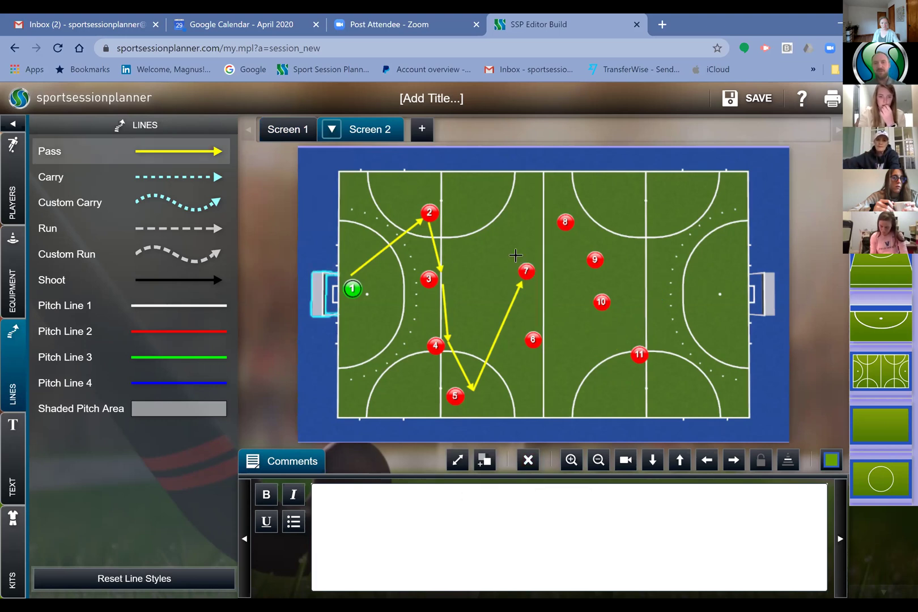
click(551, 225)
click(179, 207)
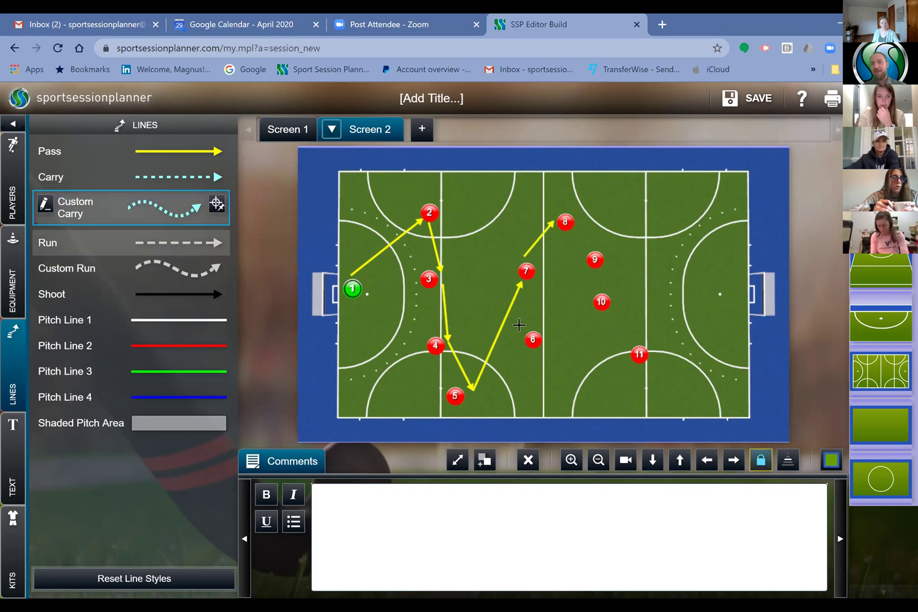
click(178, 268)
click(646, 220)
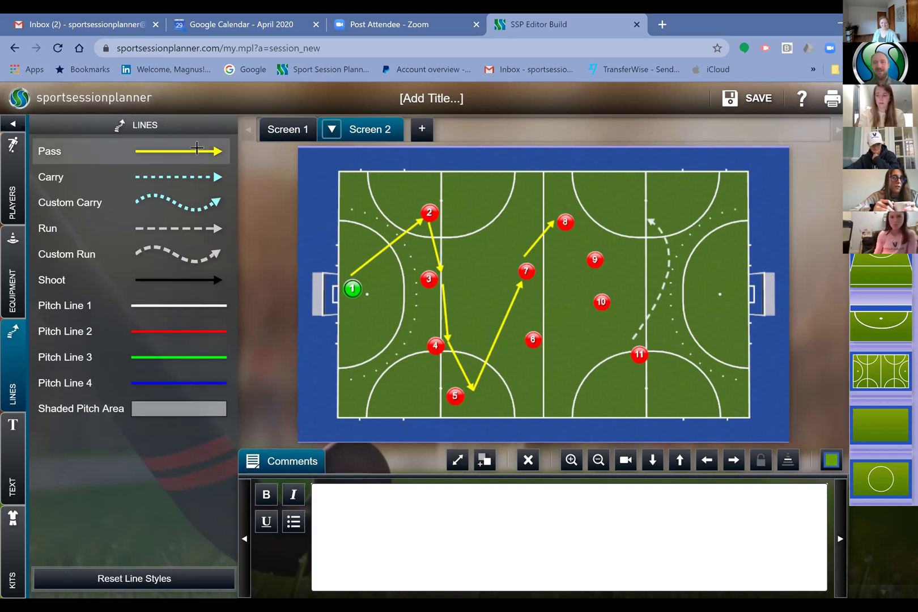
click(197, 149)
drag(569, 207, 634, 210)
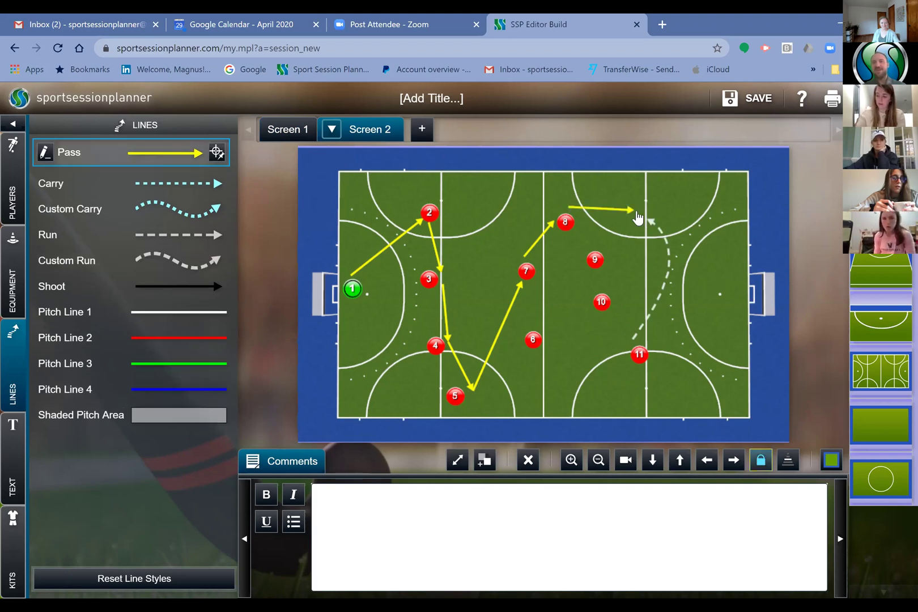
View the Screen 2 players, passes and run from a tilted perspective.
click(528, 276)
click(526, 278)
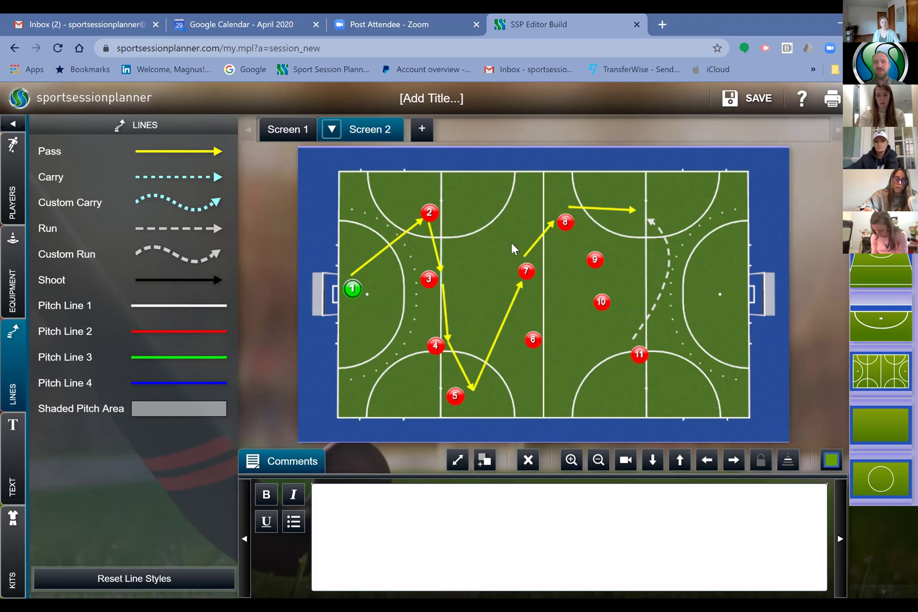
drag(556, 197, 605, 371)
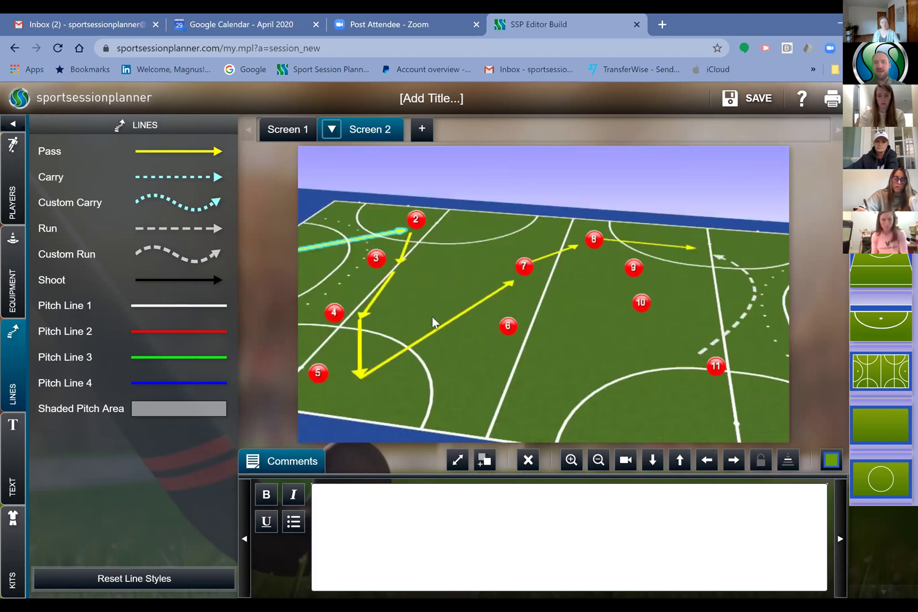
Examine the Screen 2 play from behind the goals, from the sideline and from overhead.
drag(432, 317, 577, 428)
click(599, 461)
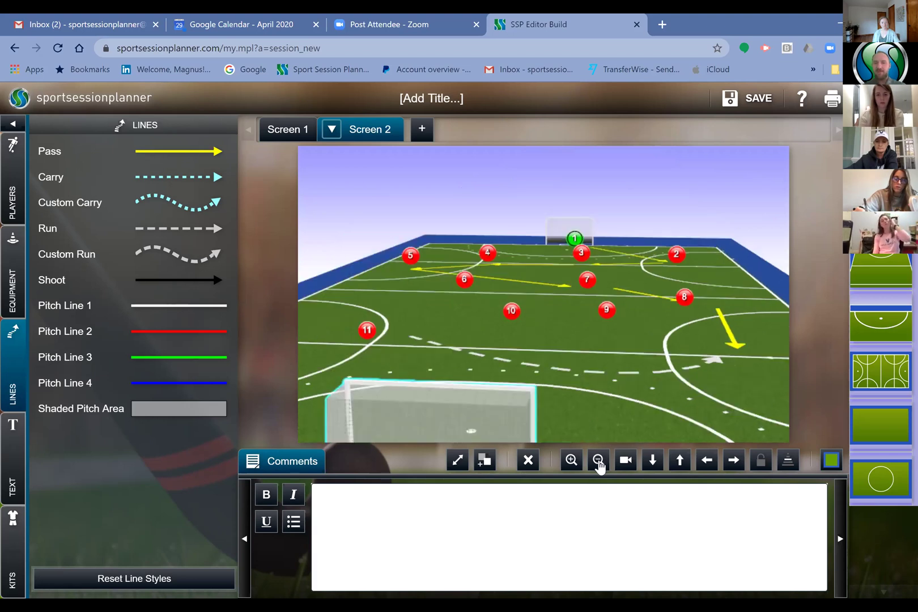
click(598, 462)
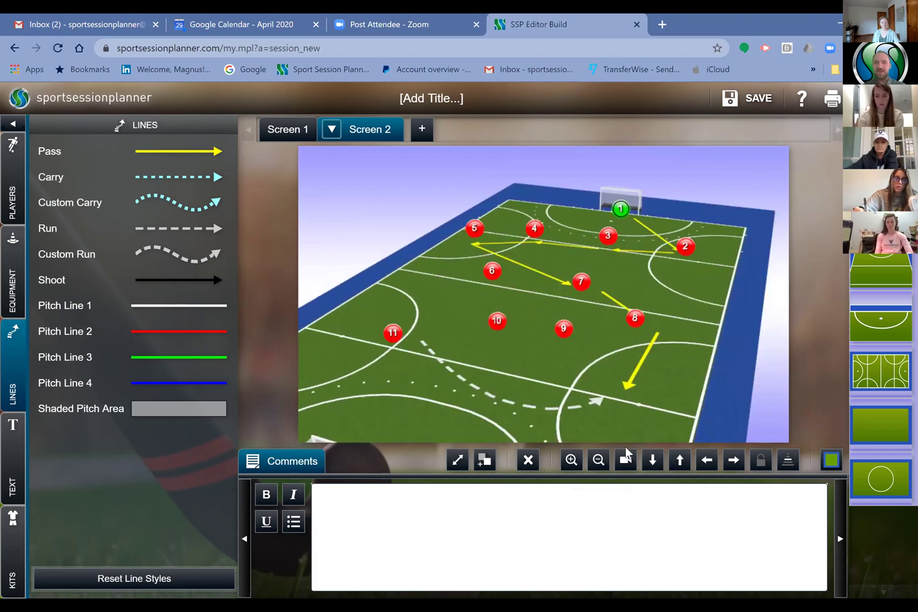
click(734, 459)
click(629, 465)
click(738, 461)
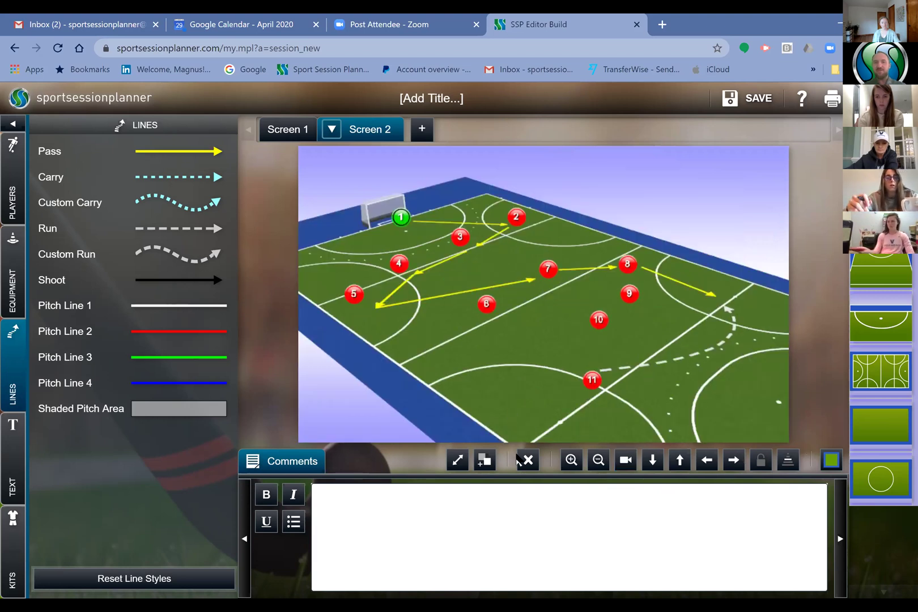
click(627, 464)
click(596, 458)
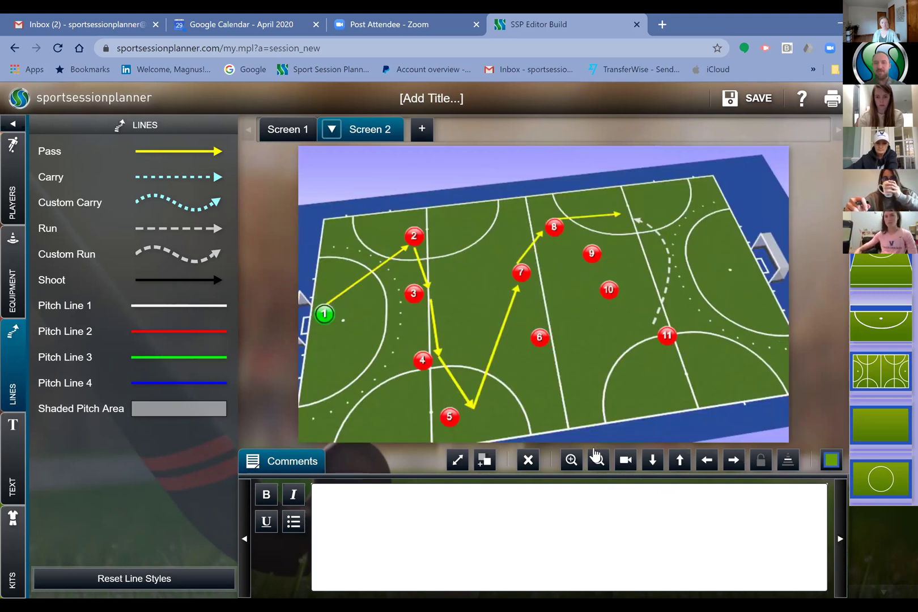
click(571, 459)
scroll(591, 397, up, 1)
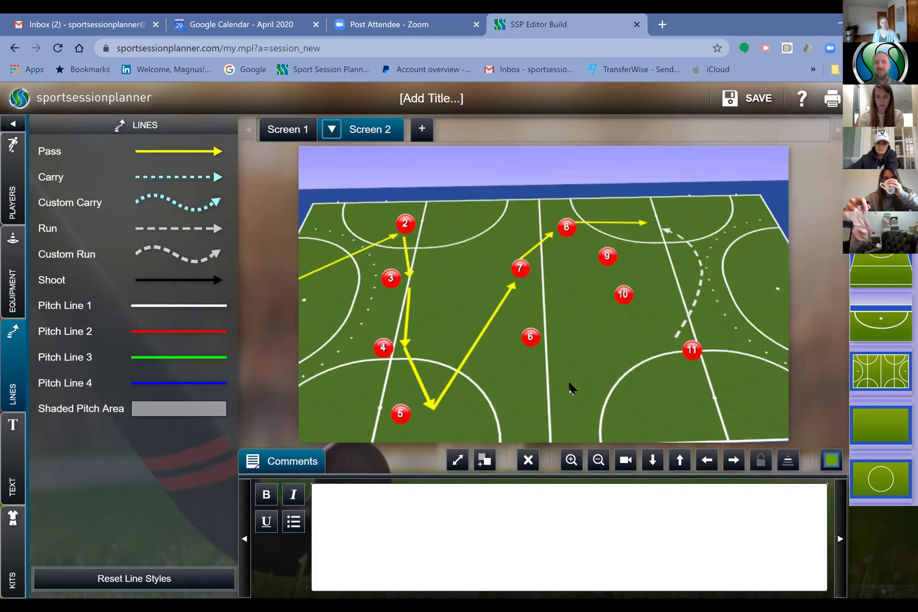
drag(563, 371, 448, 332)
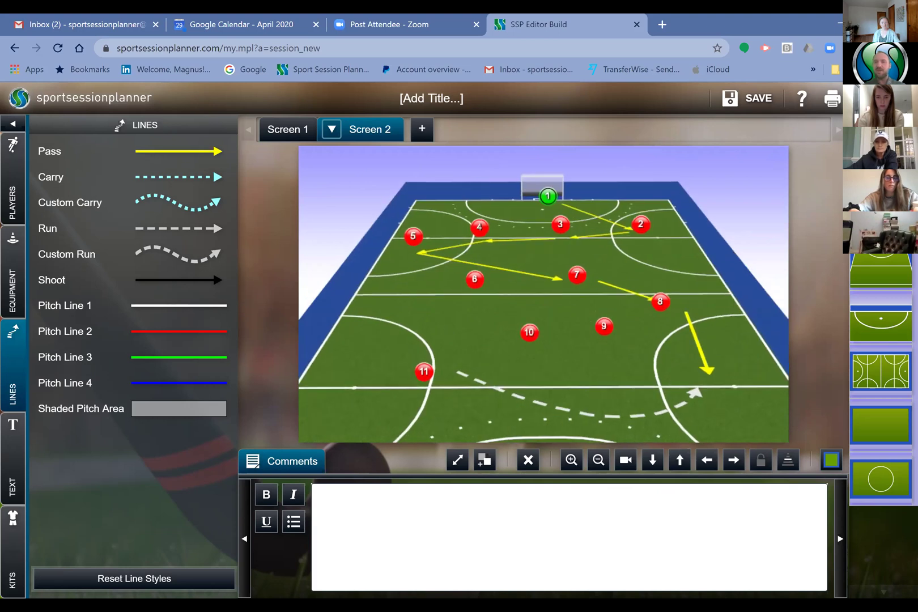
click(853, 172)
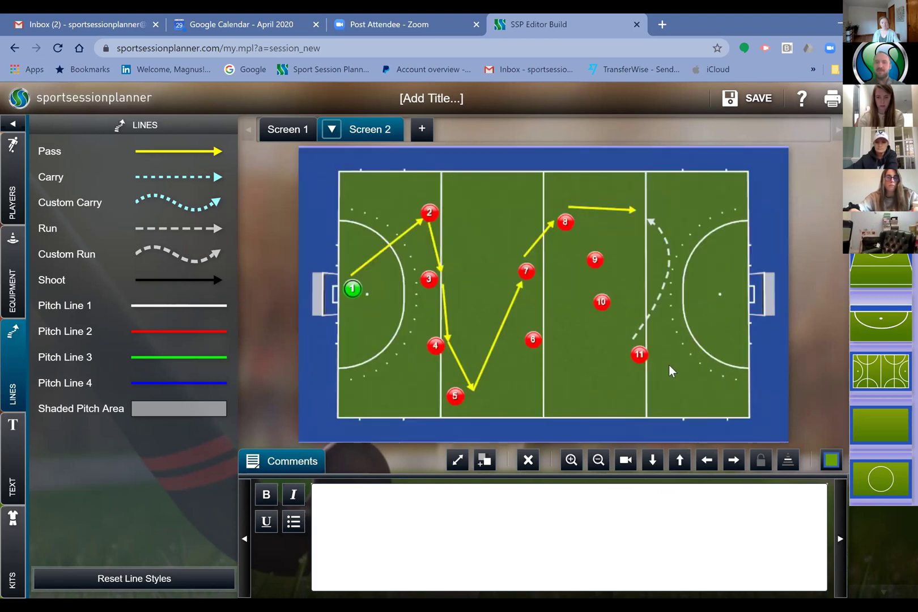
drag(494, 196, 549, 214)
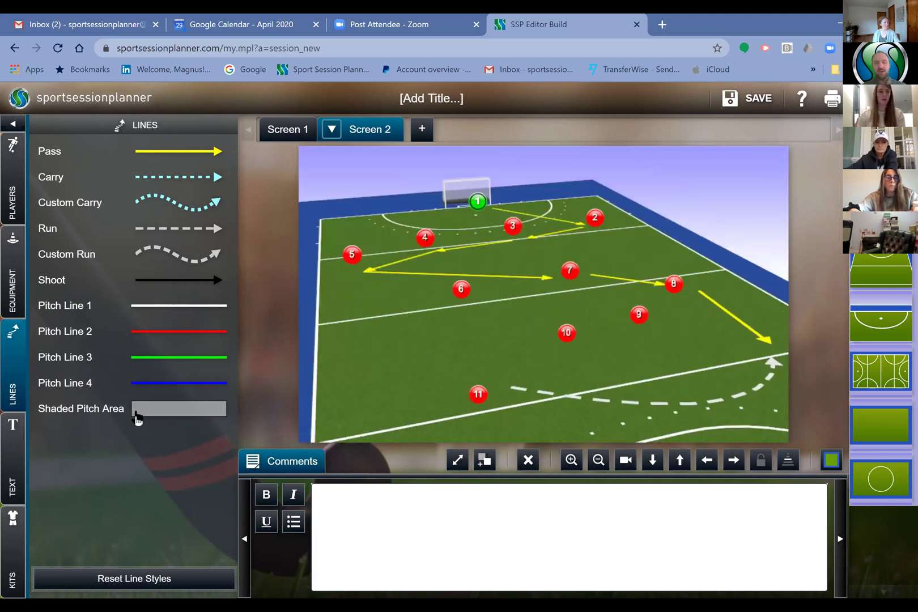
Draw a Shaded Pitch Area across midfield on Screen 2, covering players 6 to 10.
click(188, 408)
click(188, 406)
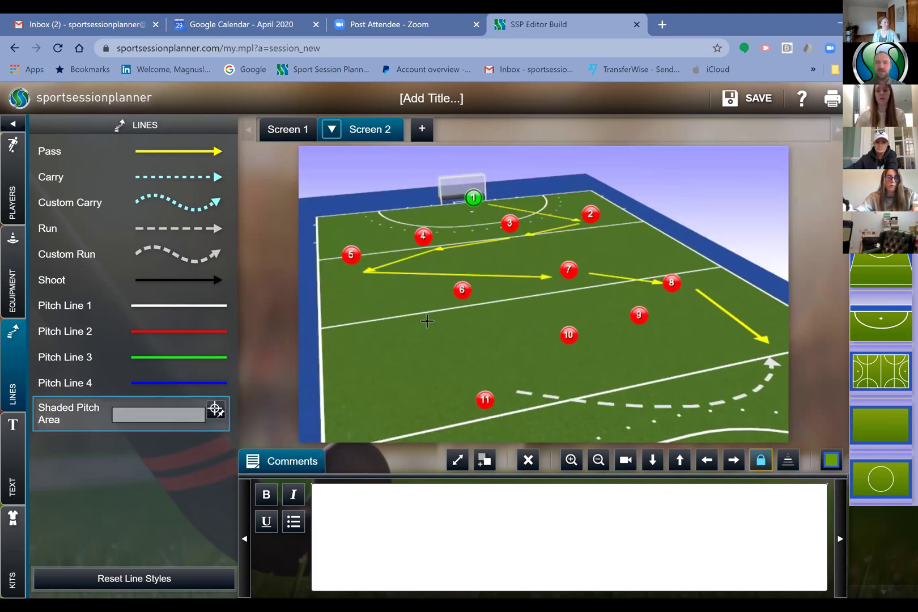
mouse_move(391, 273)
mouse_down()
mouse_move(430, 357)
mouse_move(528, 419)
mouse_up()
click(709, 399)
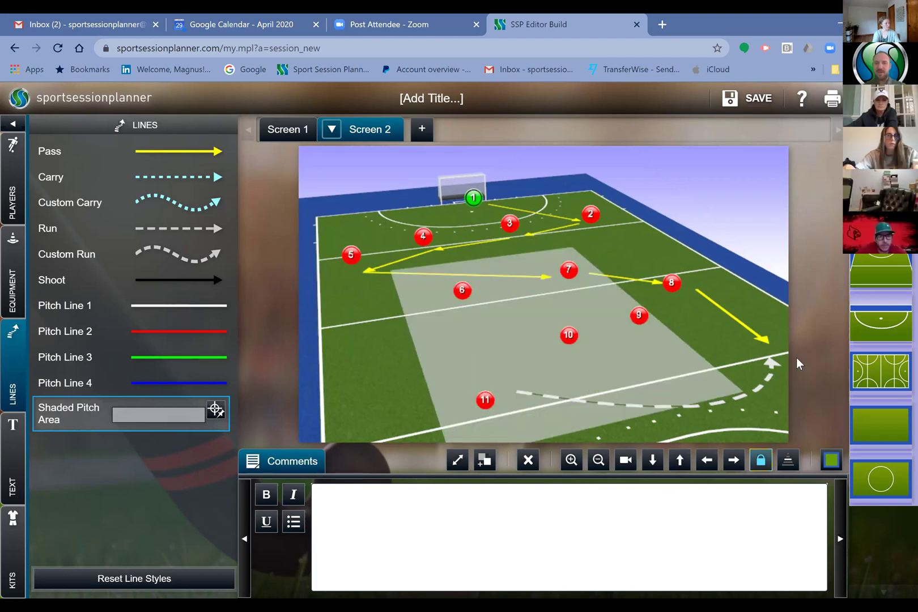
click(797, 358)
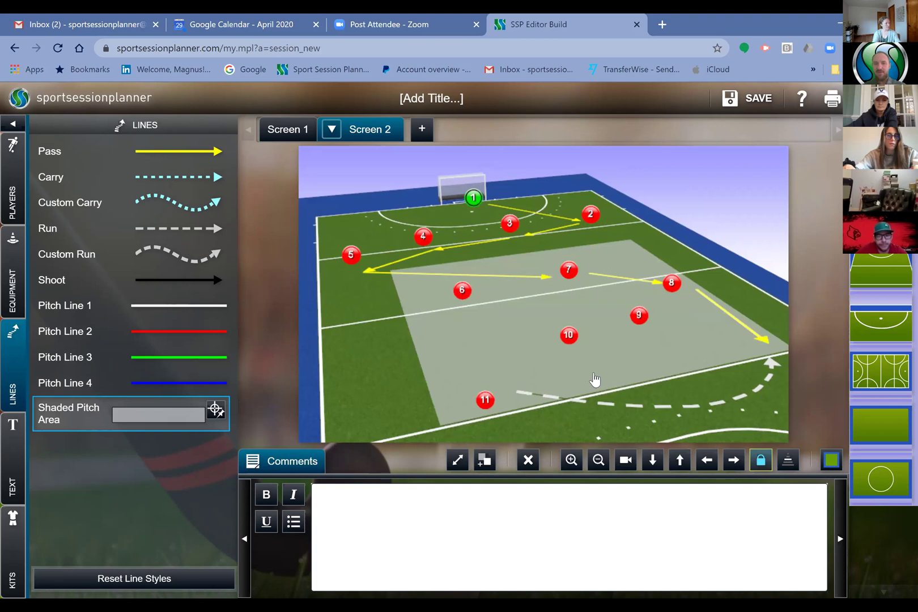
click(531, 374)
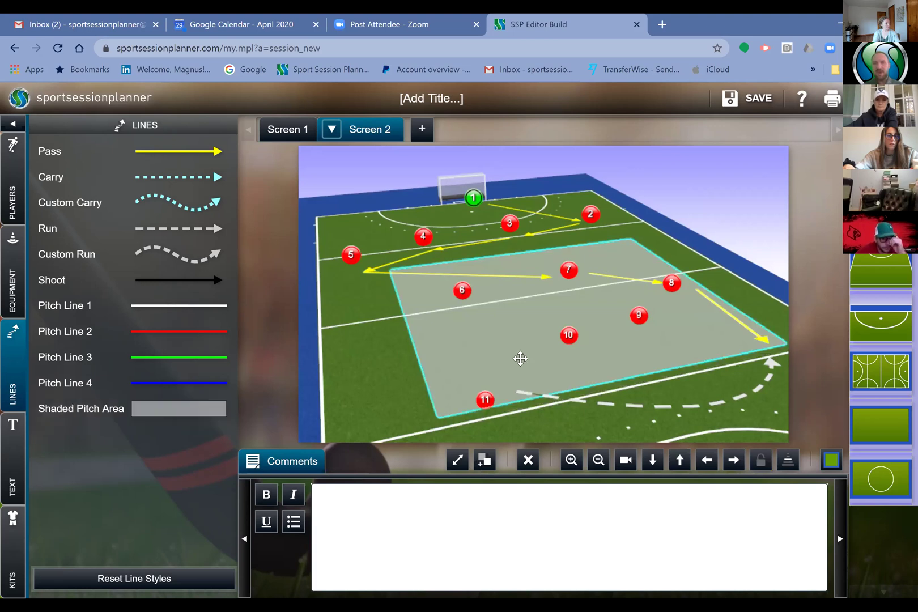
Recolour the shaded midfield area on Screen 2 to cyan.
click(542, 365)
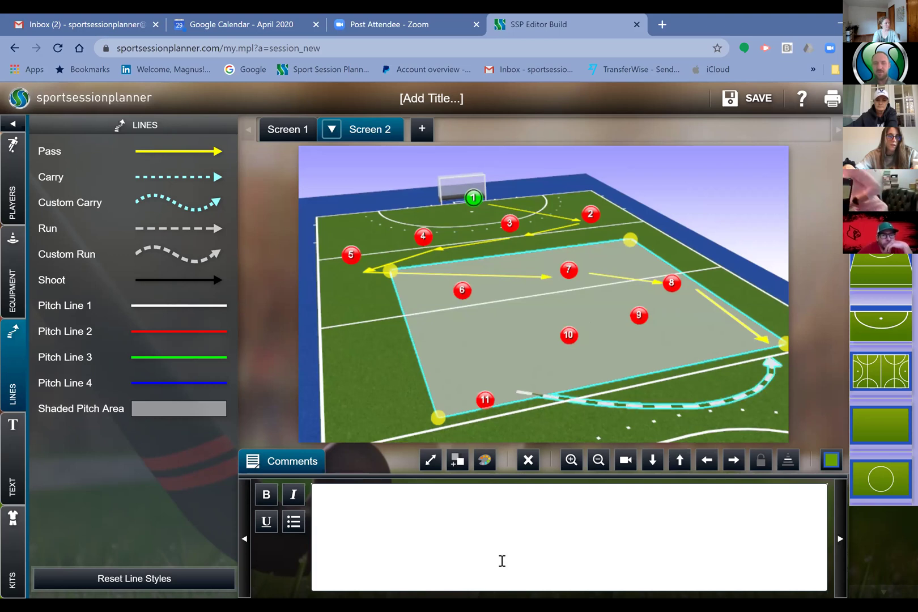
click(485, 461)
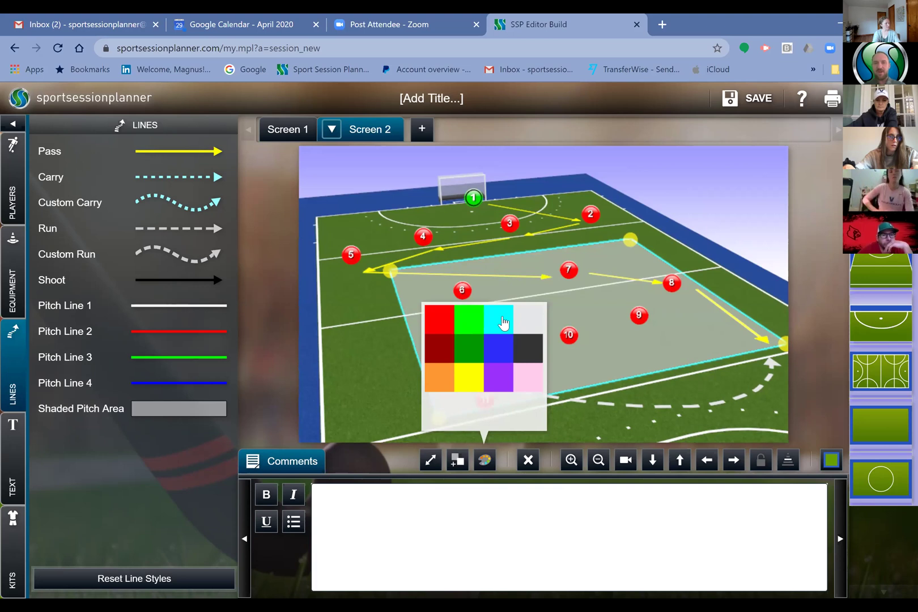
click(365, 364)
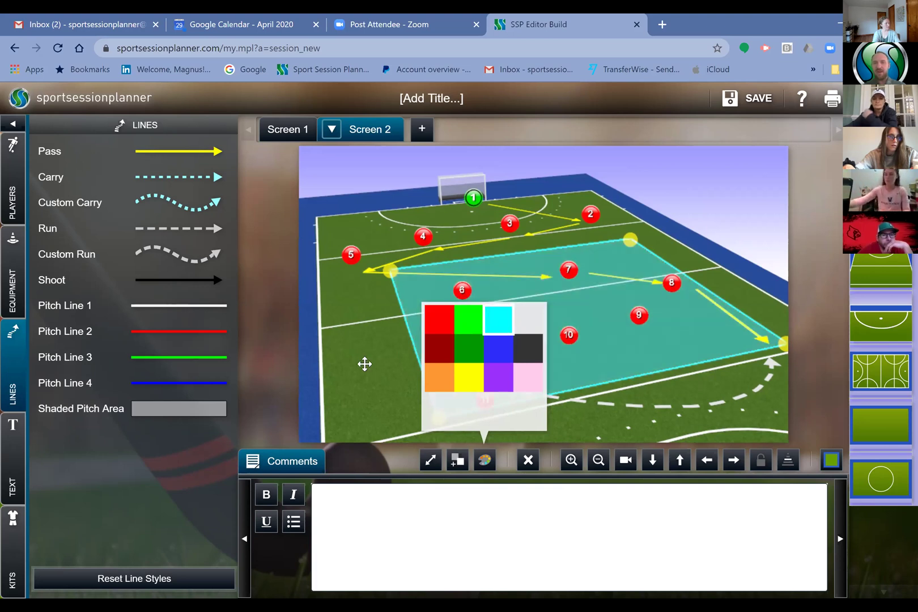
drag(603, 424, 758, 358)
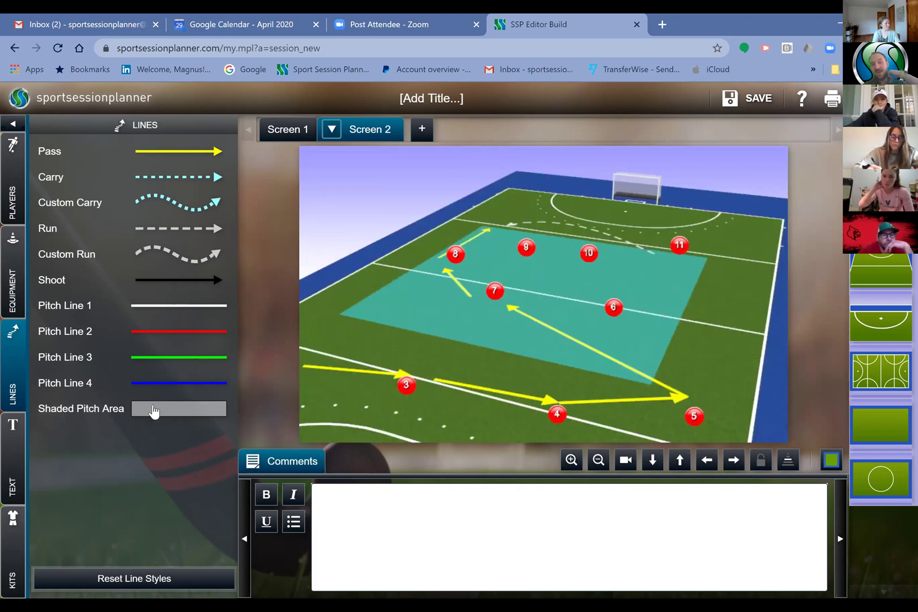
Inspect the cyan shaded area and the surrounding players from several angles and distances.
click(136, 412)
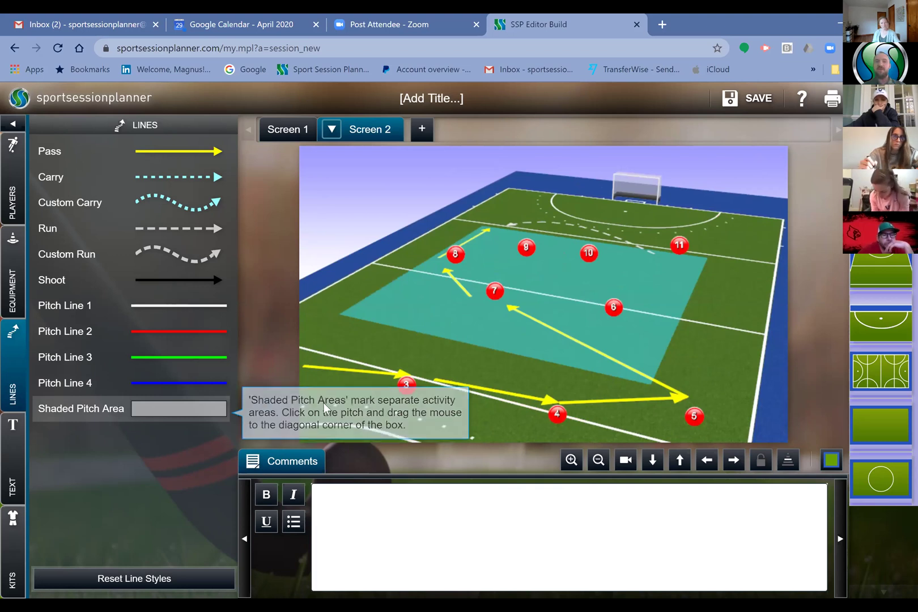
click(431, 375)
click(652, 336)
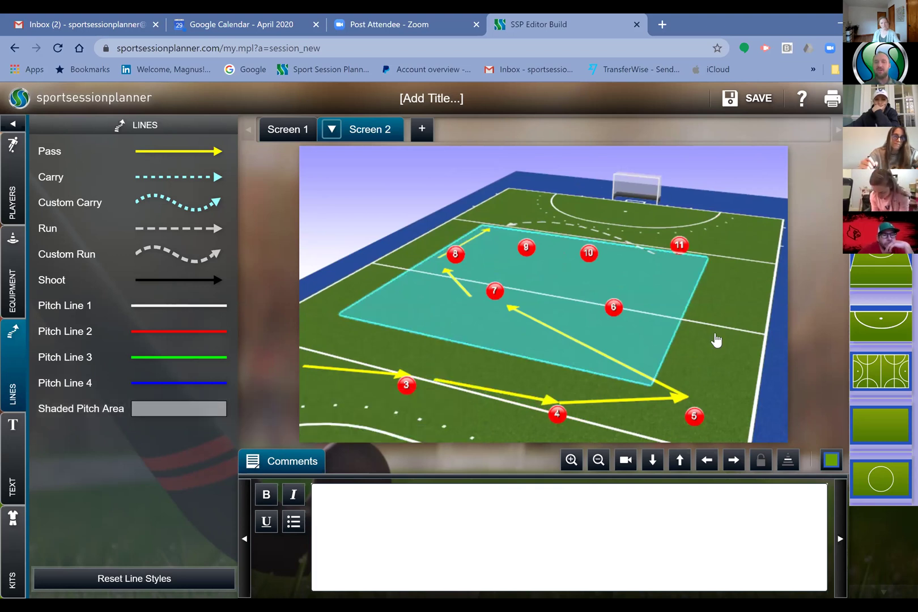
click(616, 384)
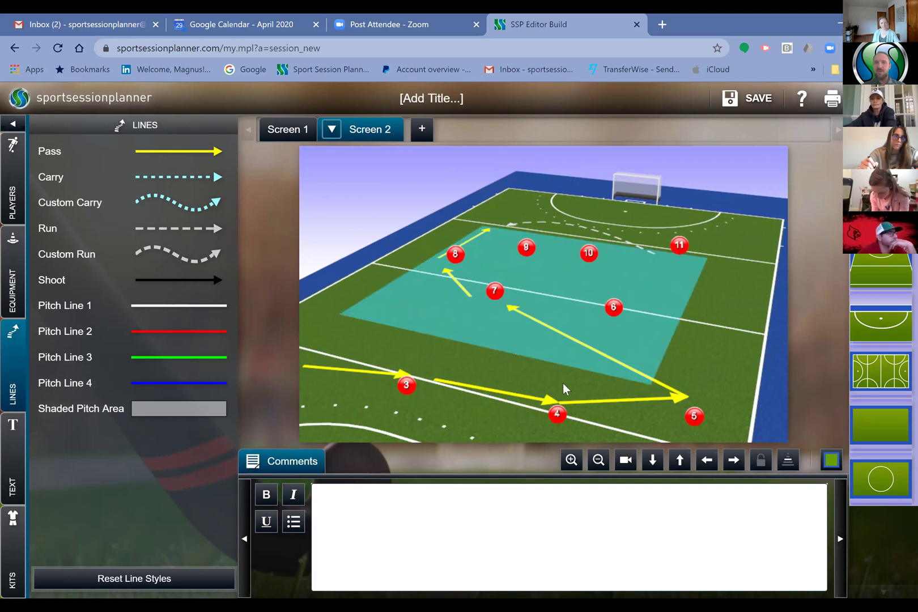
drag(517, 338, 552, 320)
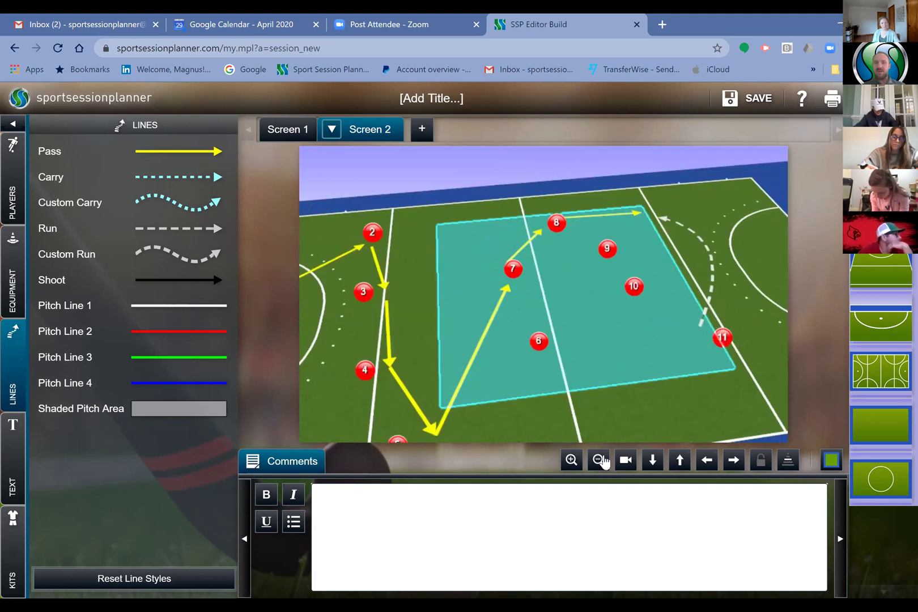
click(601, 461)
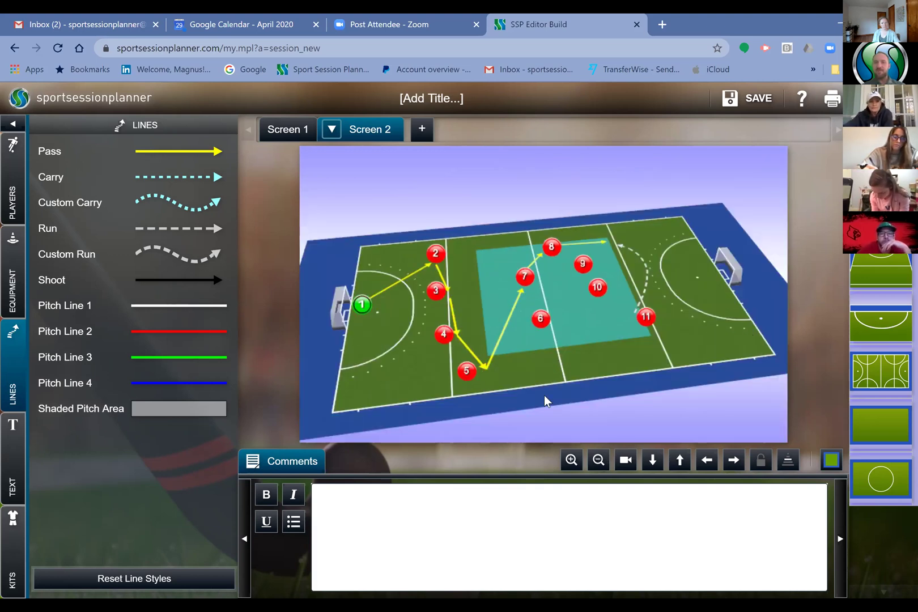
drag(507, 356, 470, 310)
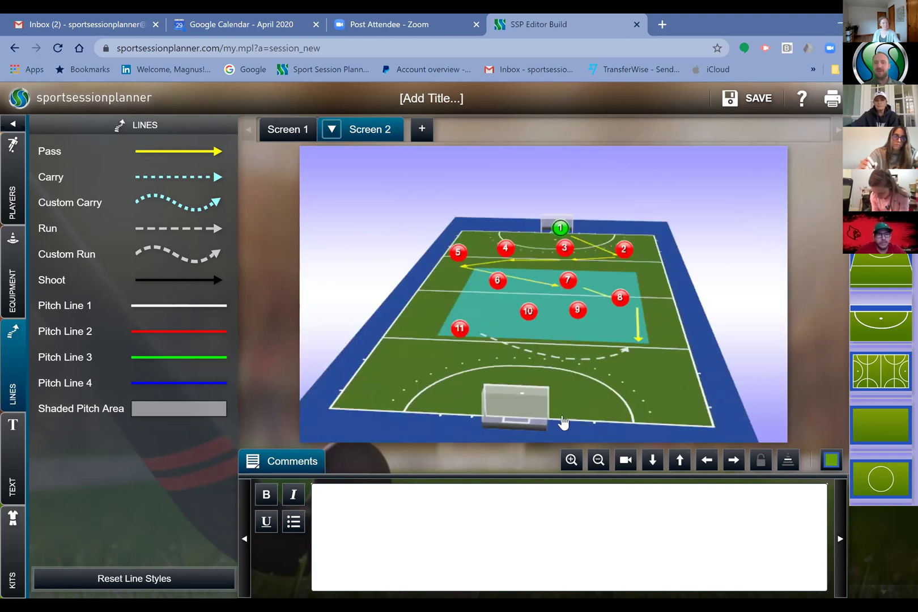
click(572, 459)
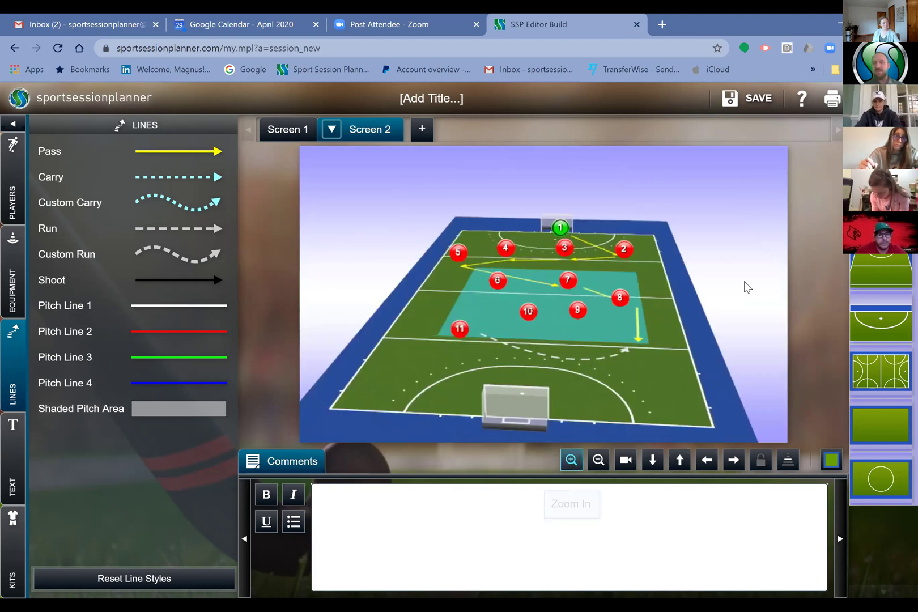
drag(497, 300, 462, 298)
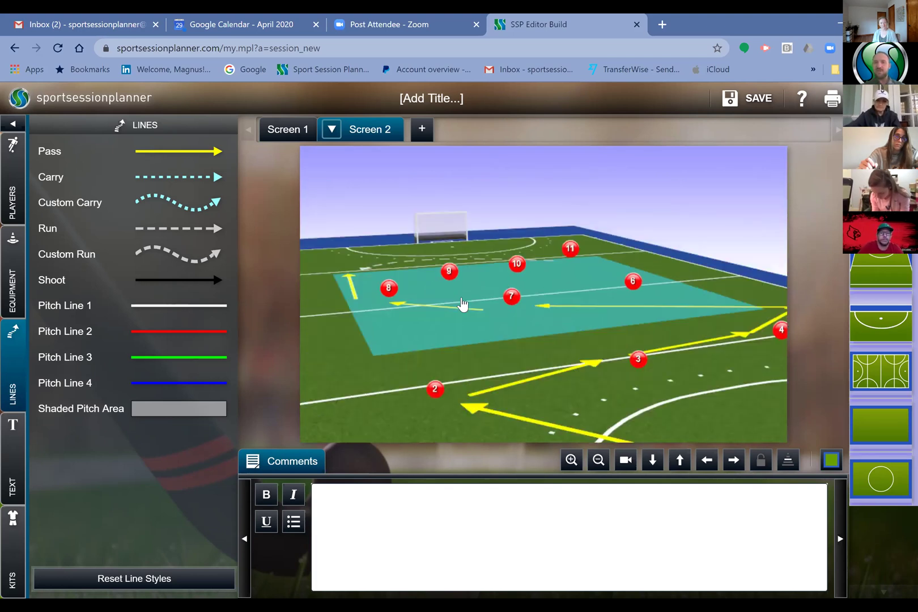
scroll(464, 305, up, 3)
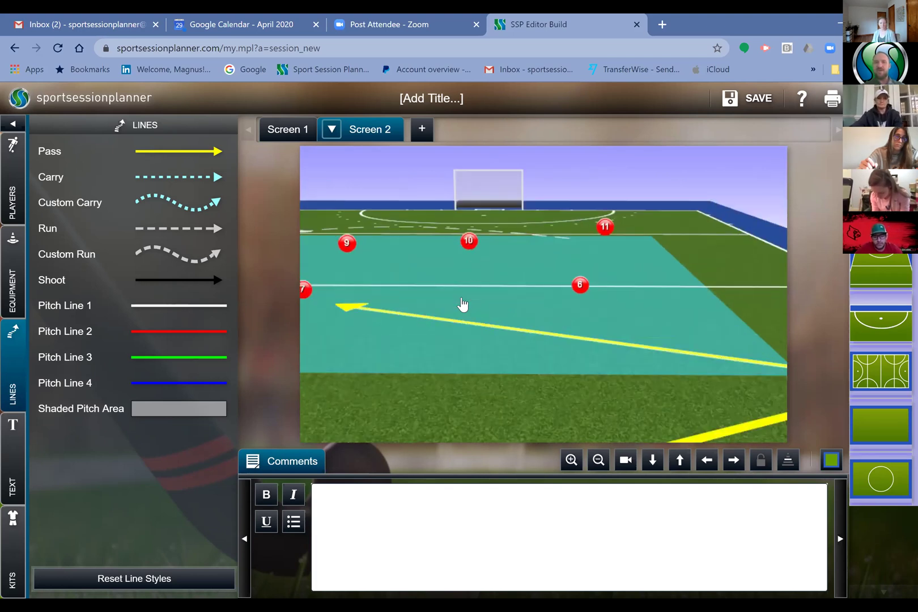
scroll(463, 305, down, 4)
drag(464, 305, 463, 305)
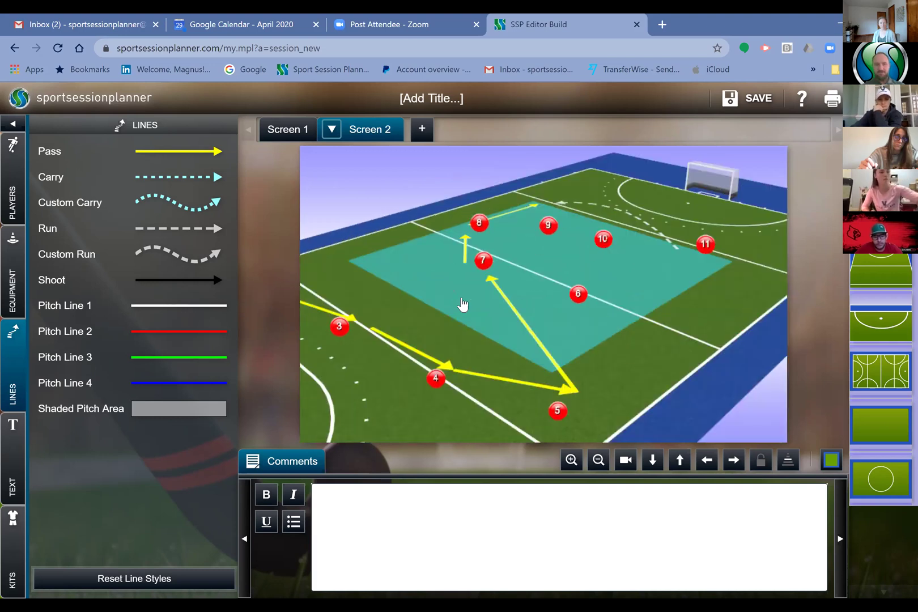
Delete Screen 2 from the session.
click(333, 130)
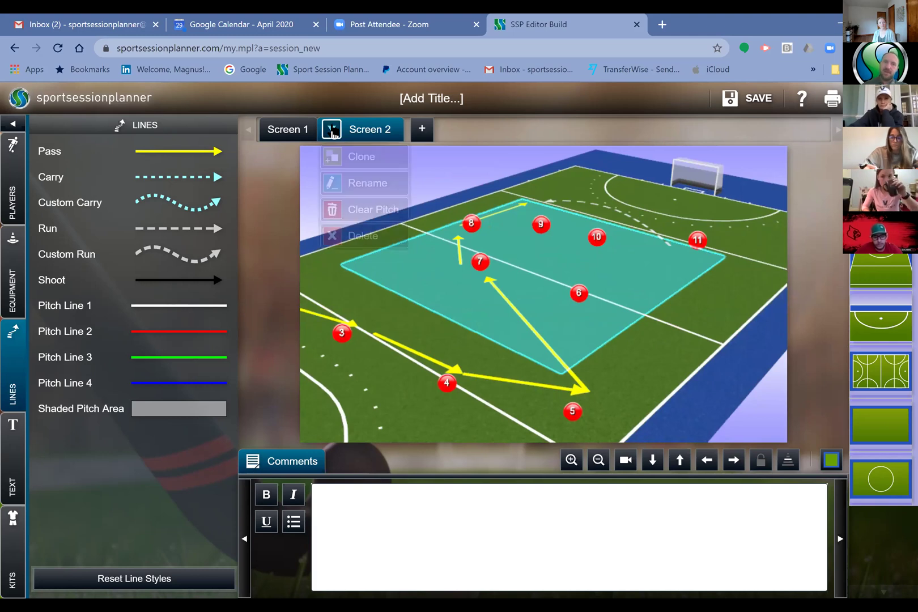
click(345, 240)
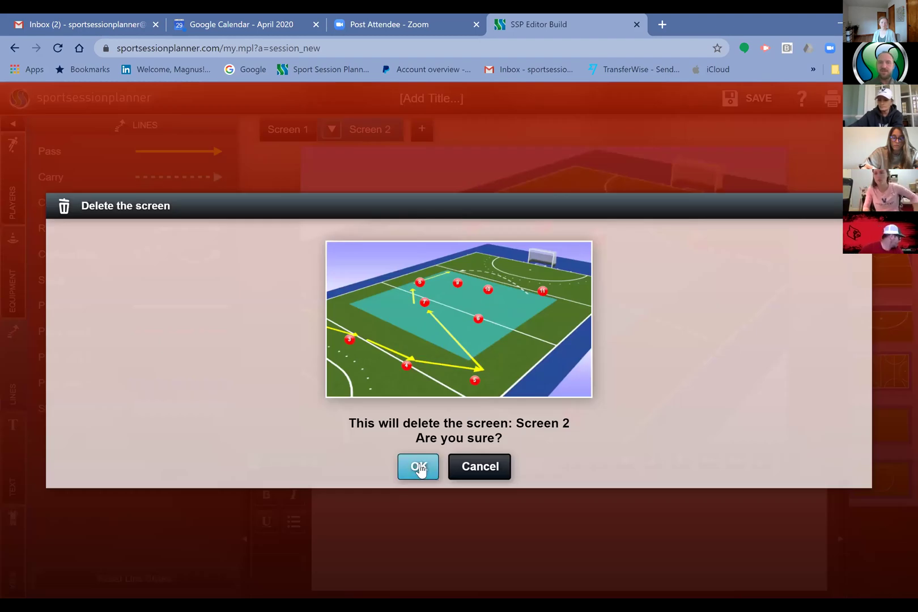
click(420, 468)
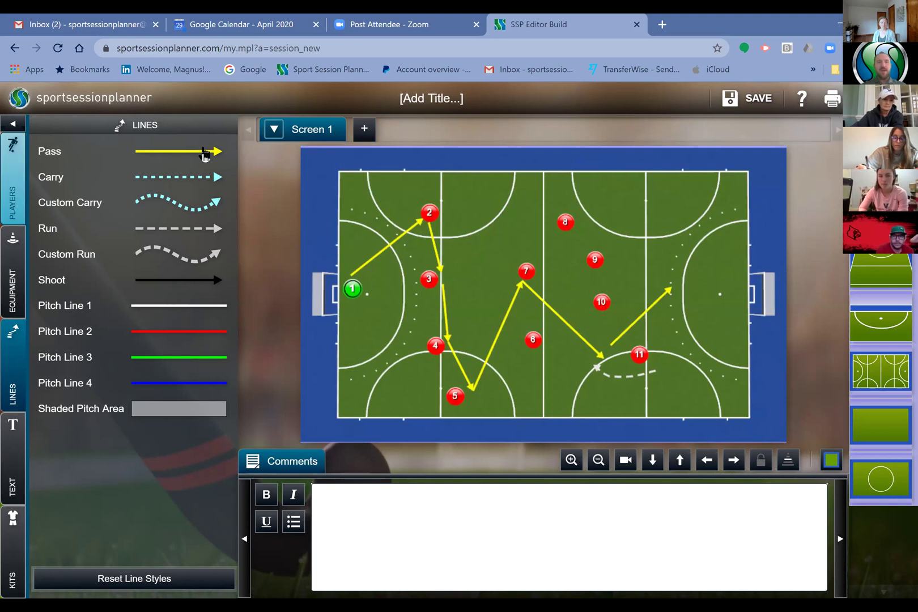
Add a new empty screen and give it the plain pitch with a single centre circle.
click(357, 131)
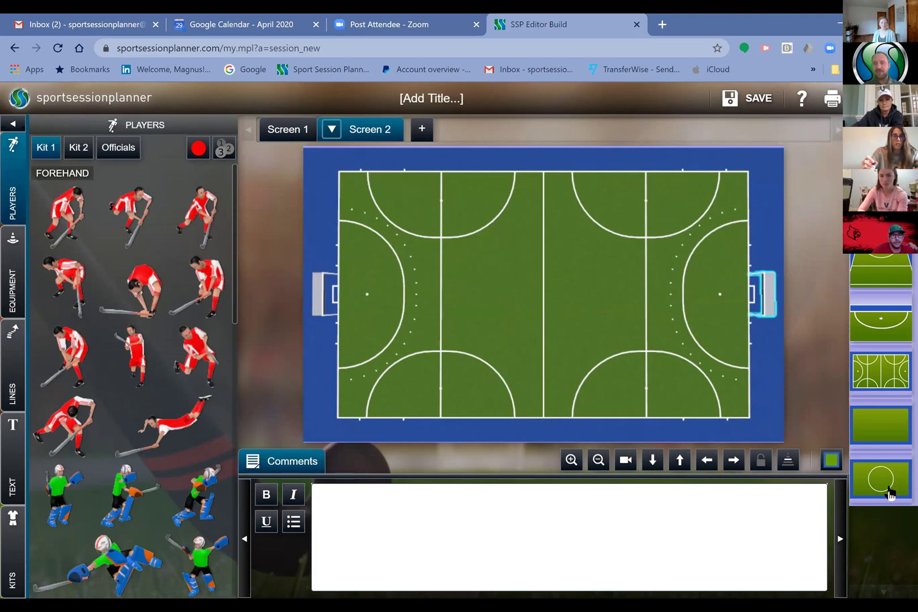
click(896, 504)
drag(659, 318, 626, 278)
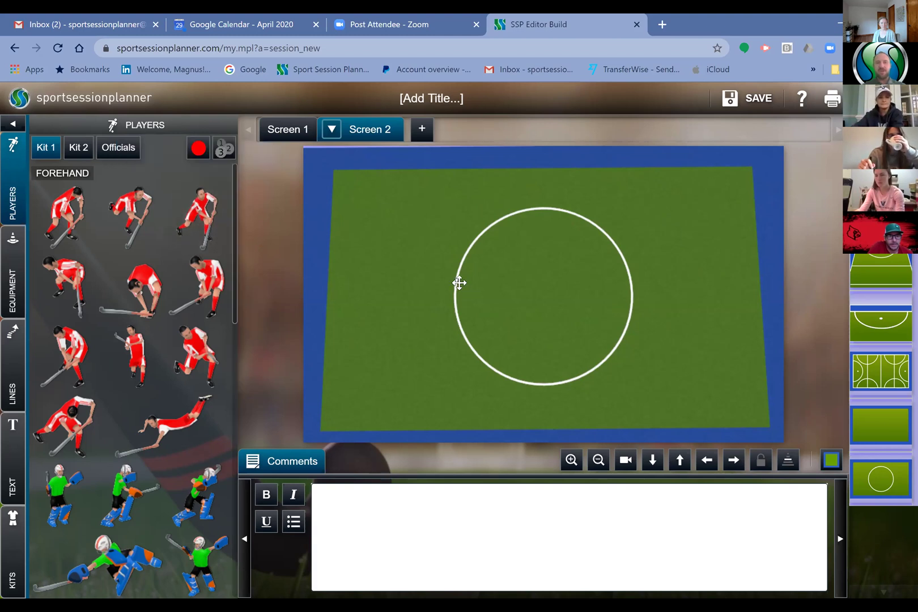
Place a red Kit 1 forehand player on the circle's edge and display it as a figure instead of a disc.
click(199, 149)
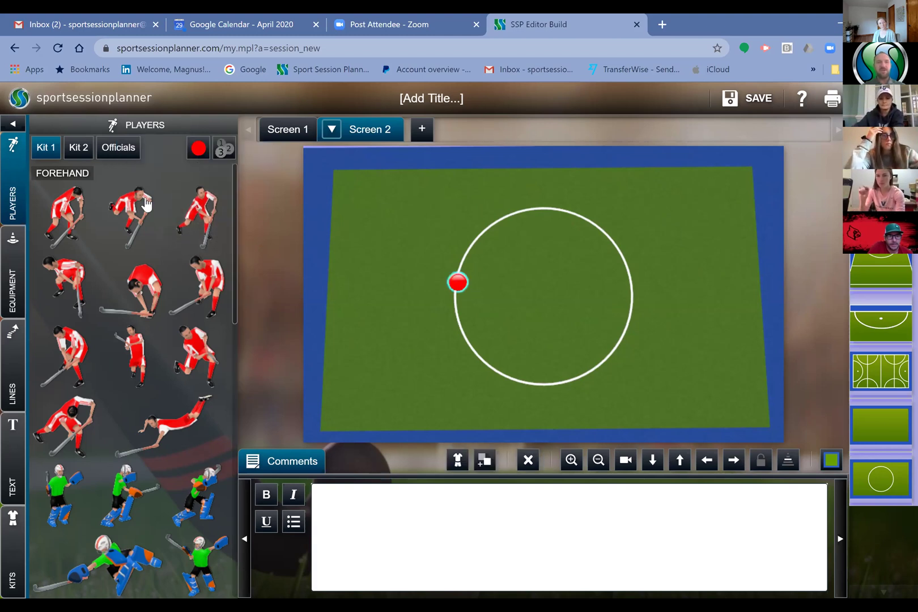
click(147, 205)
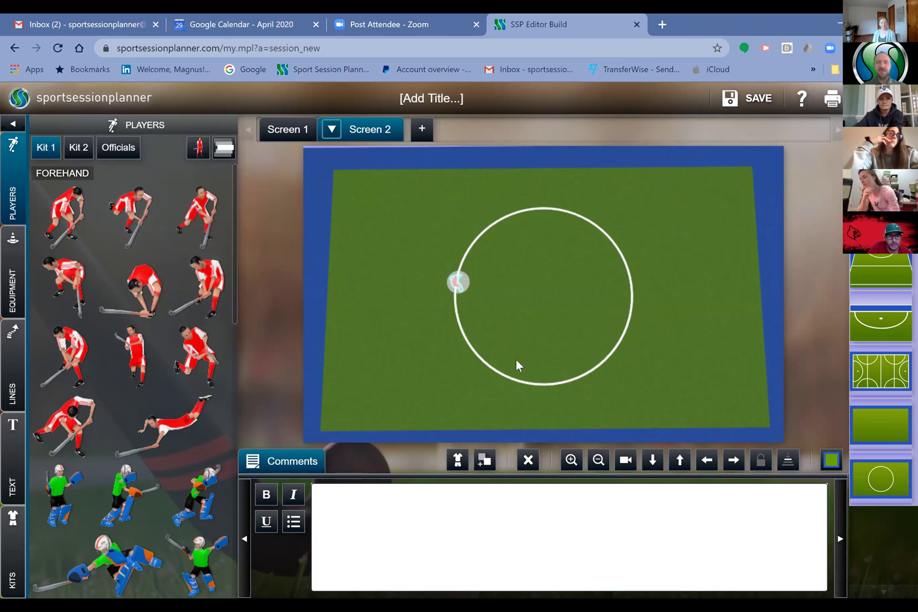
click(596, 359)
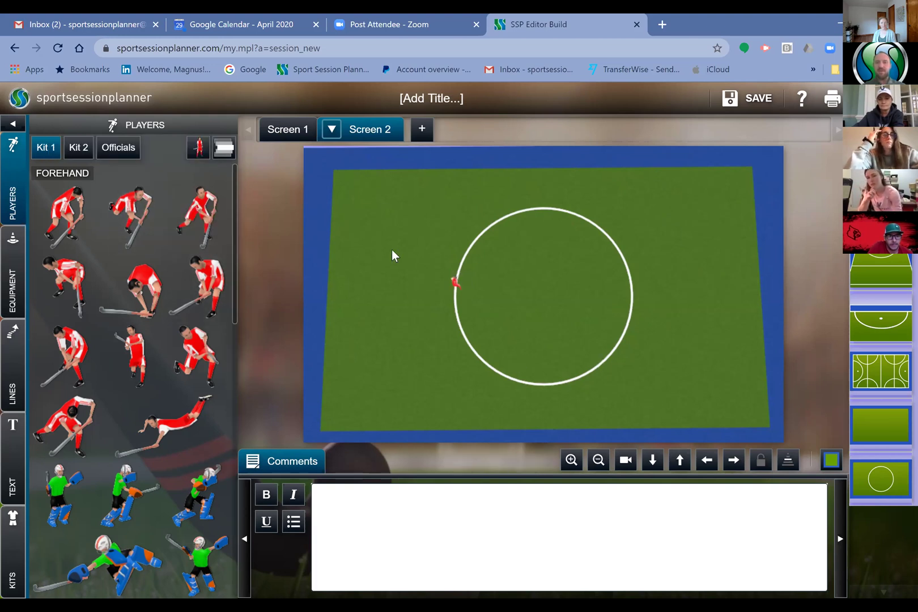
drag(402, 229, 417, 276)
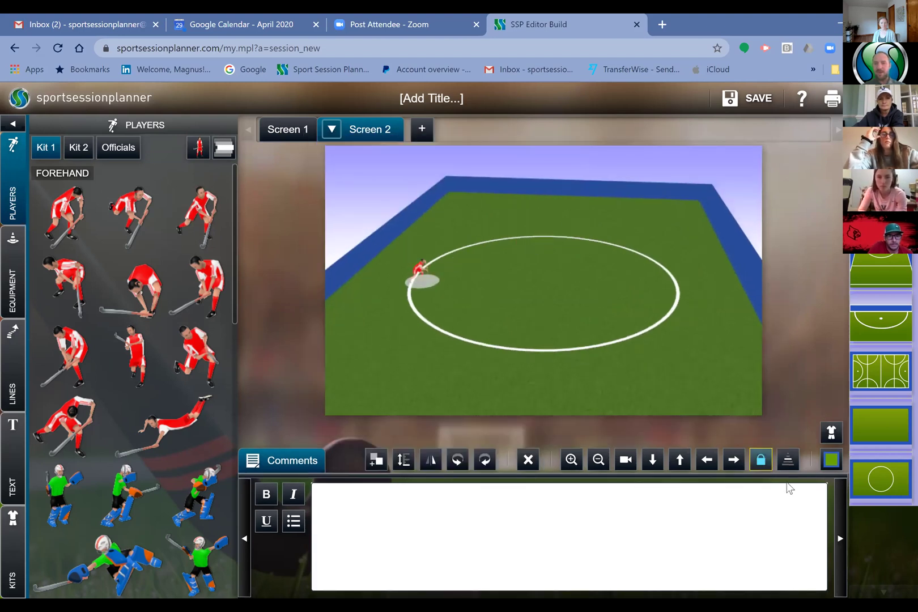
Enlarge the scale of players and objects so the red player on the circle's edge is bigger.
click(787, 462)
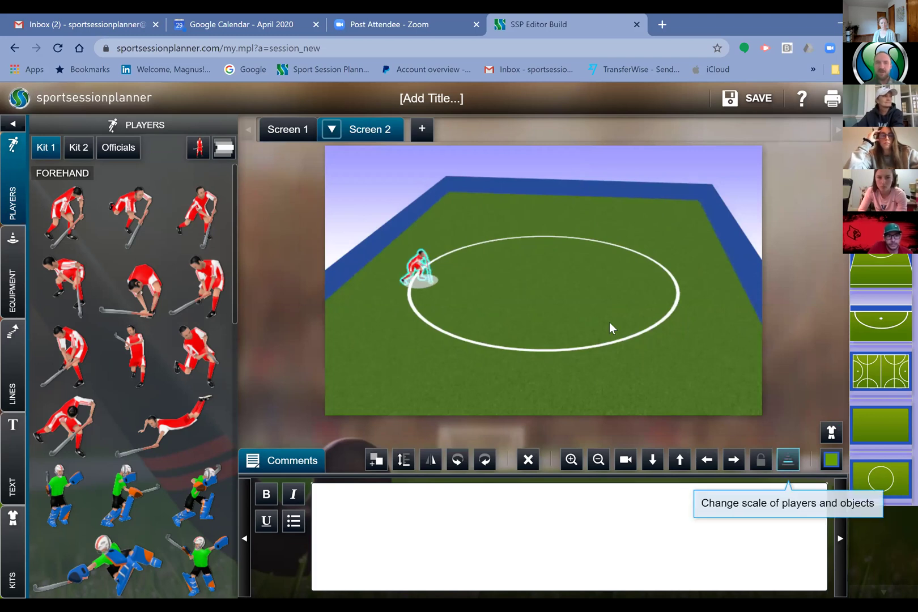
click(431, 323)
drag(430, 317, 387, 337)
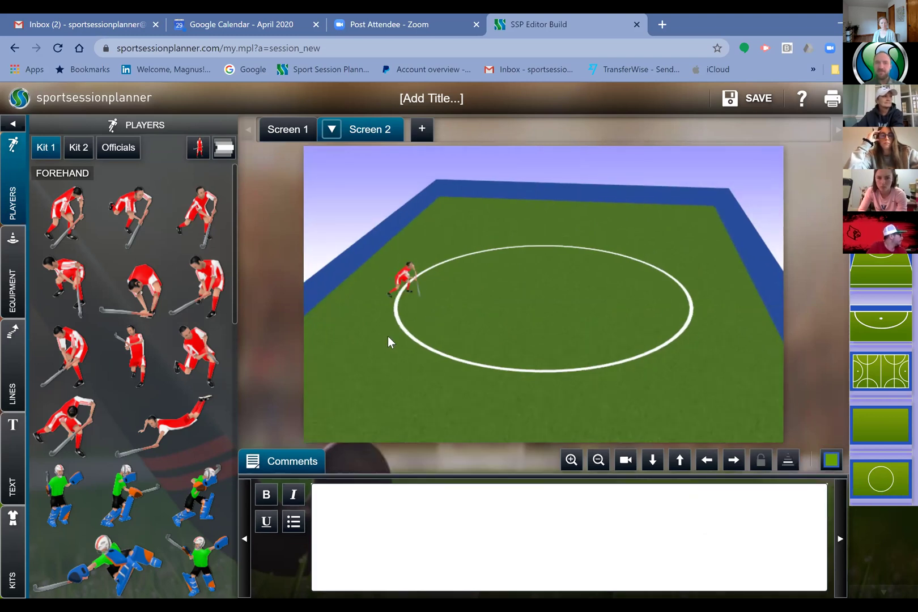
click(568, 462)
drag(583, 369, 630, 348)
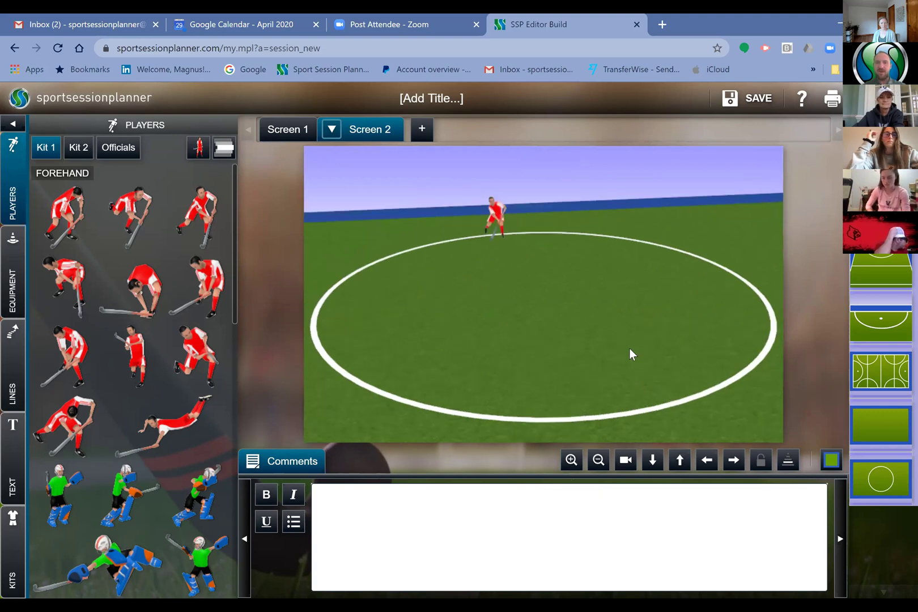
drag(525, 280, 638, 433)
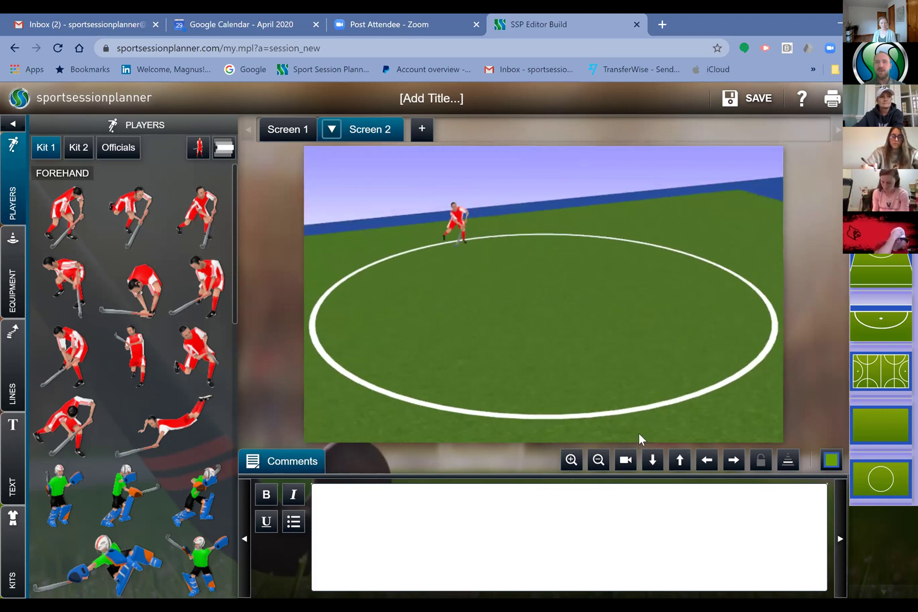
click(788, 463)
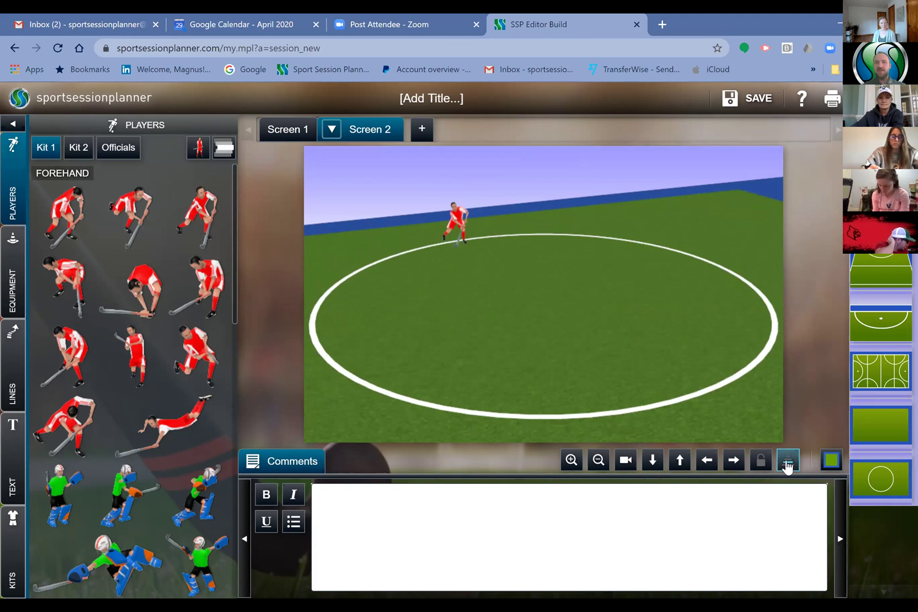
click(787, 464)
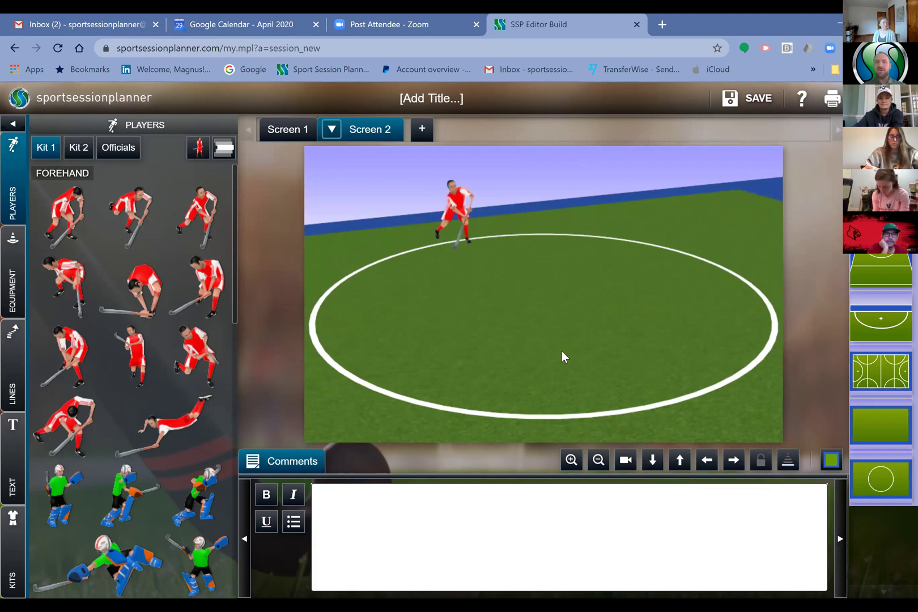
Try cloning the red player onto the opposite edge of the circle and turning the copy towards the original.
drag(562, 340, 443, 262)
click(434, 250)
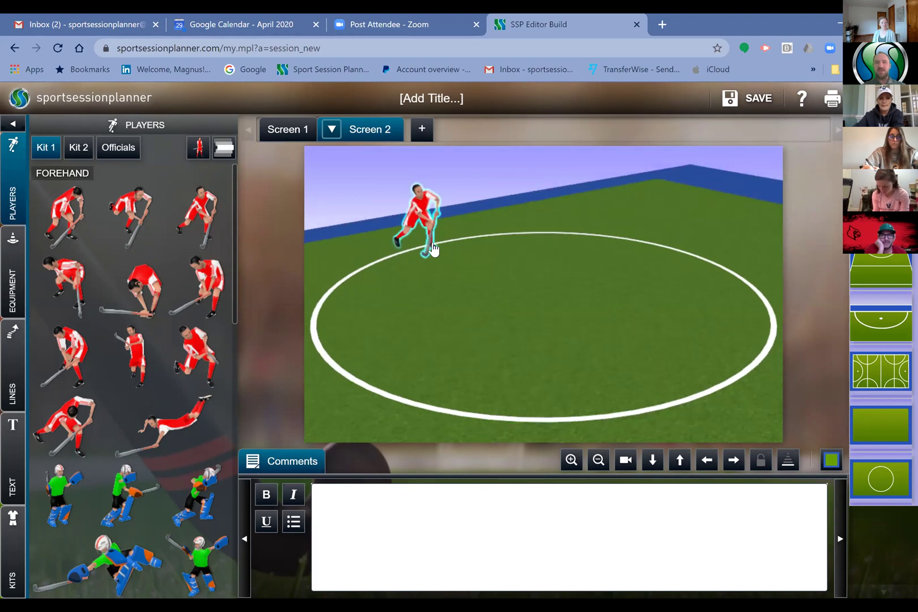
click(438, 253)
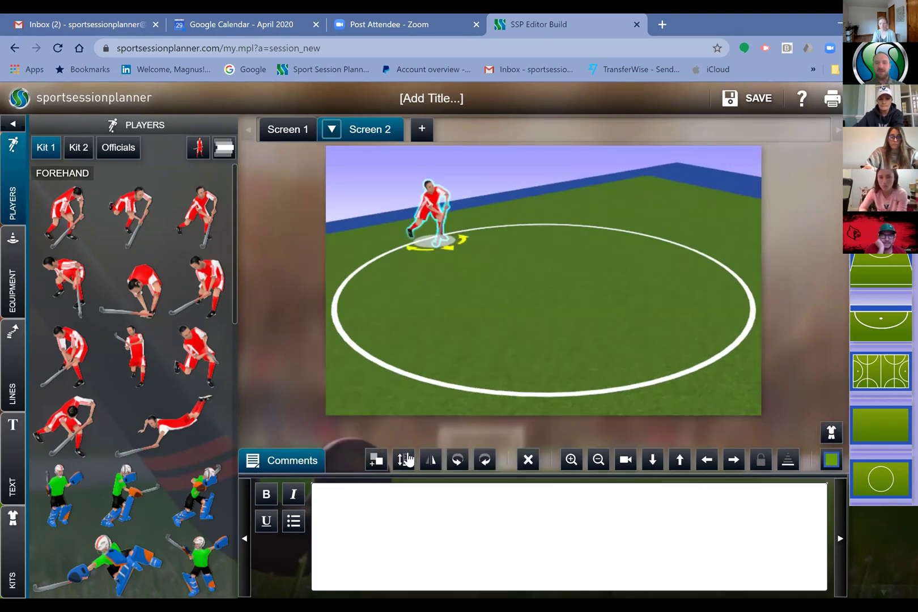
click(377, 460)
click(650, 378)
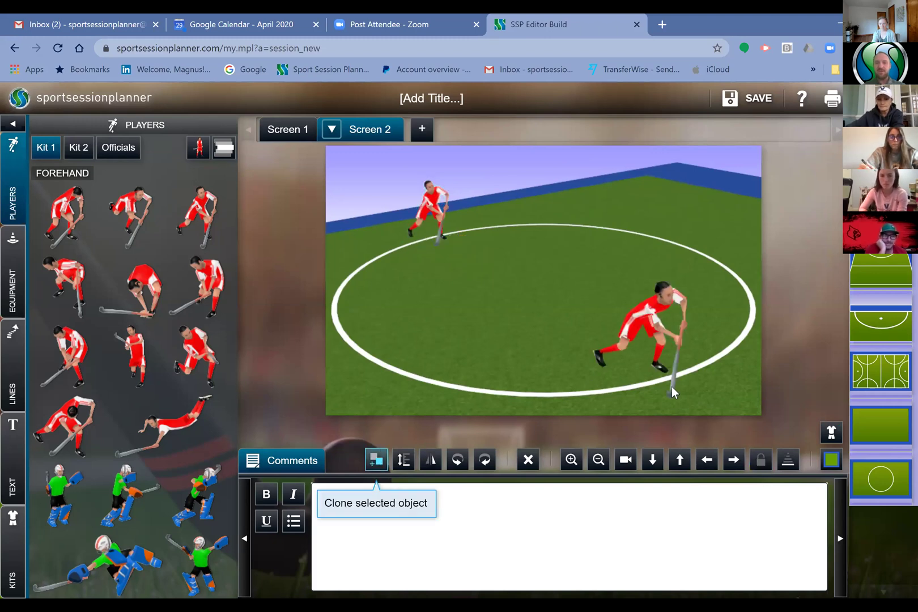
click(647, 333)
mouse_move(694, 406)
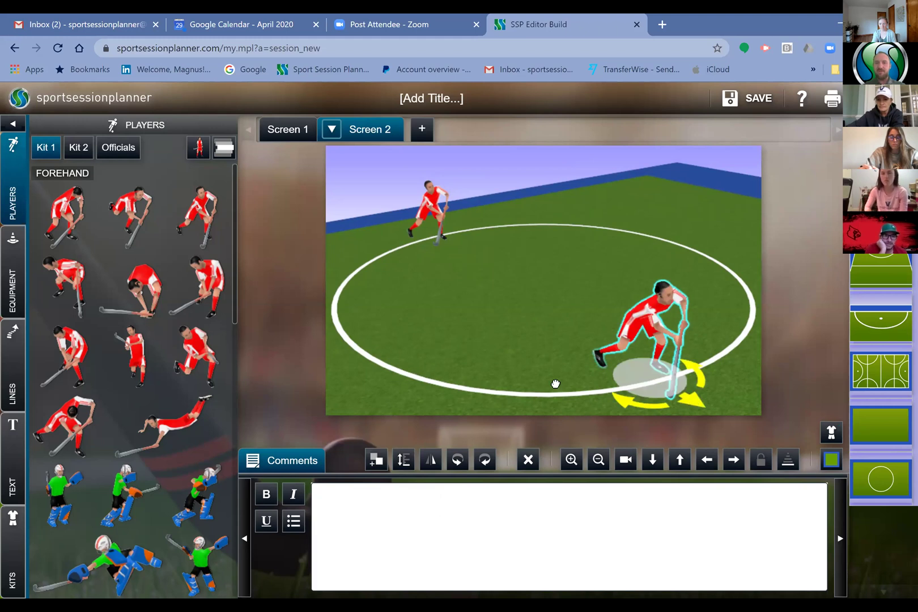
drag(617, 313, 606, 314)
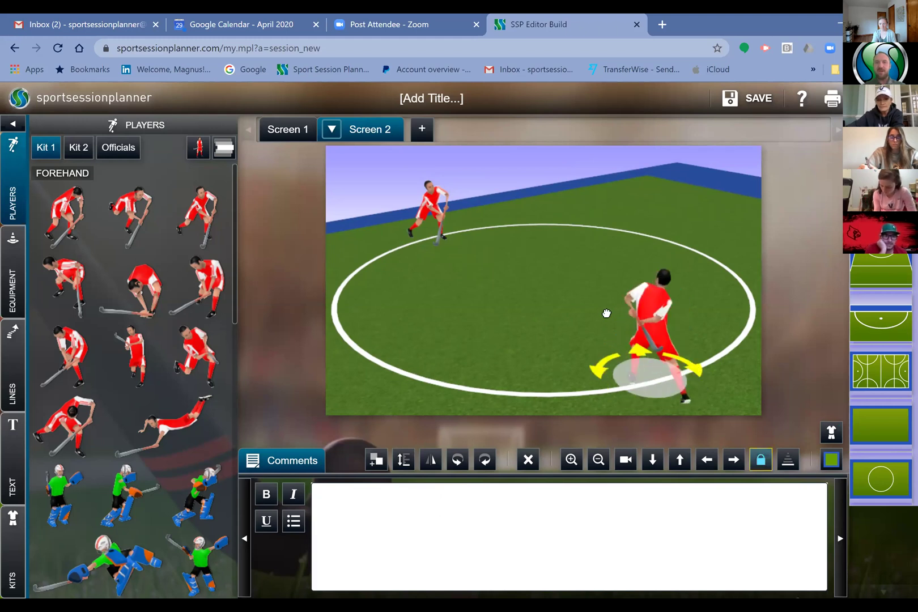
click(629, 358)
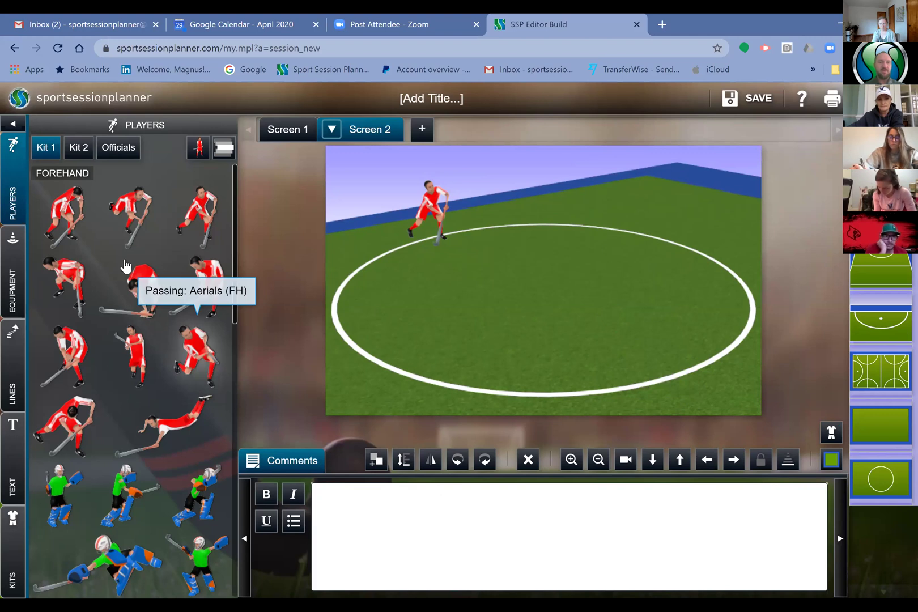
Place the first Kit 1 forehand player just inside the circle's opposite edge and turn it to face the other player.
drag(71, 210, 672, 352)
drag(622, 372, 471, 297)
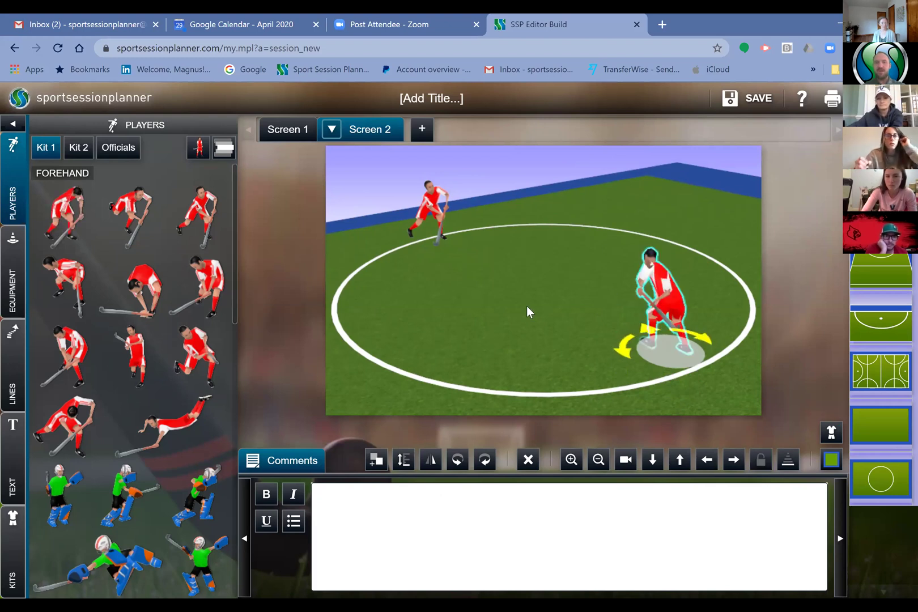
drag(615, 343, 16, 275)
Place a ball from the equipment at the stick of the first player on the circle's edge.
click(17, 275)
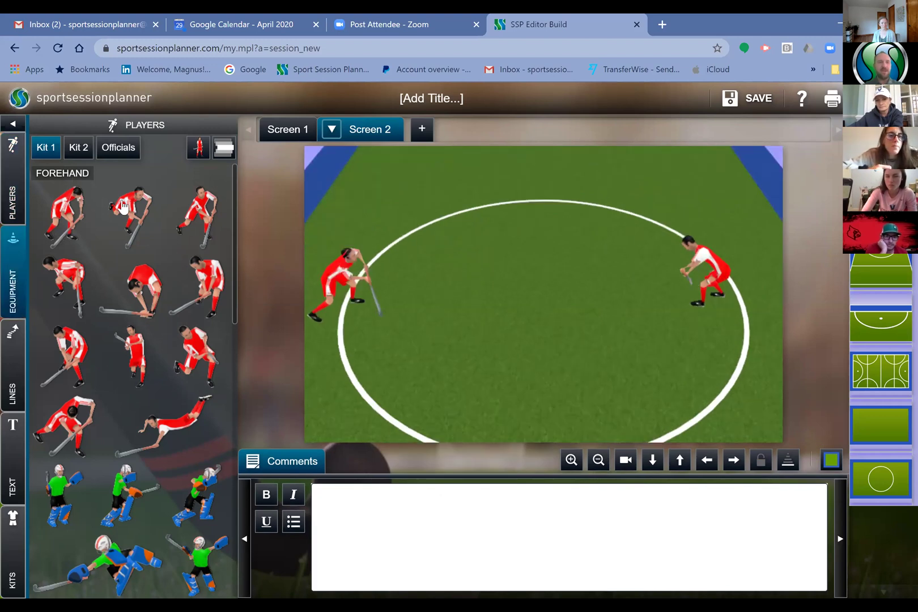
mouse_move(123, 207)
mouse_down()
mouse_move(208, 266)
mouse_move(390, 321)
mouse_up()
click(387, 319)
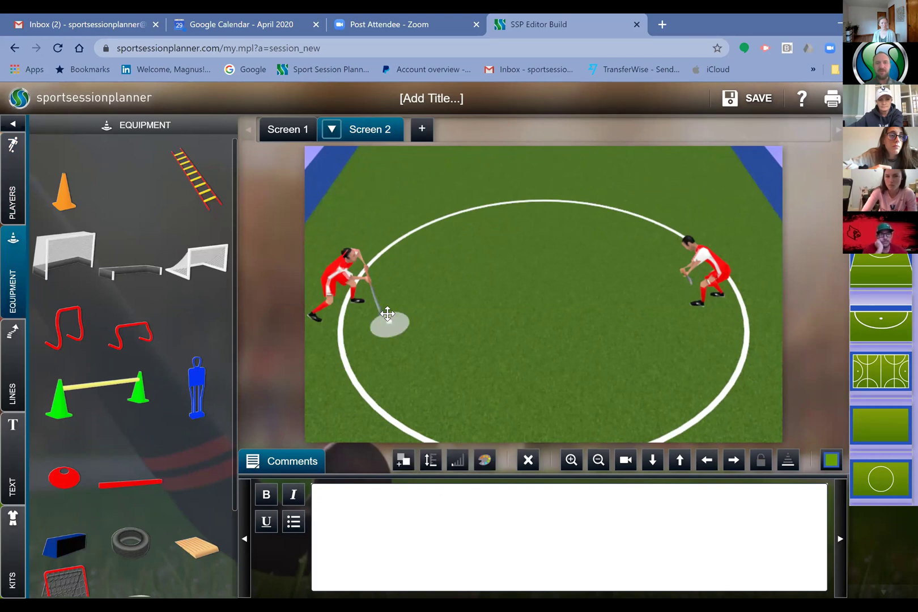
Draw a yellow Pass line from beside the ball across the circle to the second player.
click(20, 400)
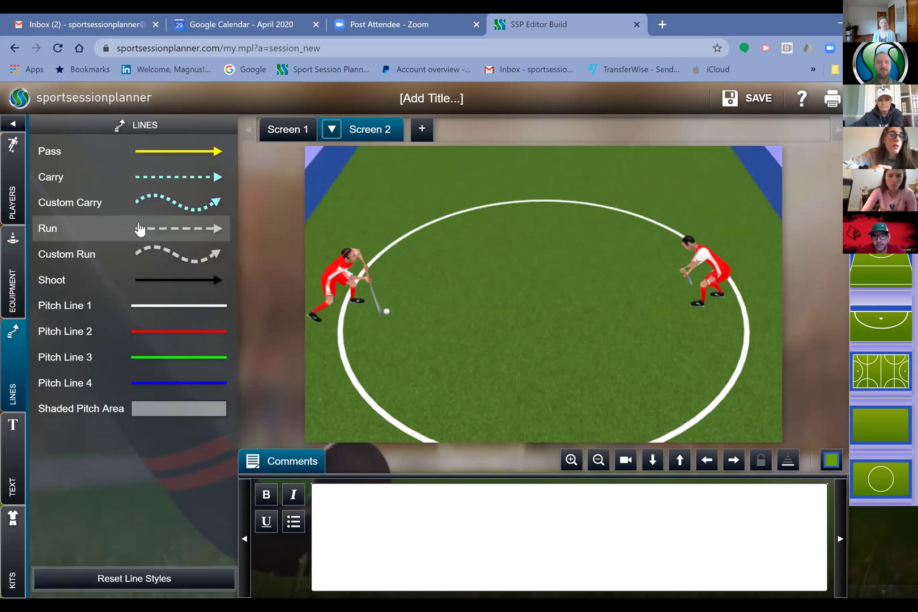
click(132, 187)
click(164, 156)
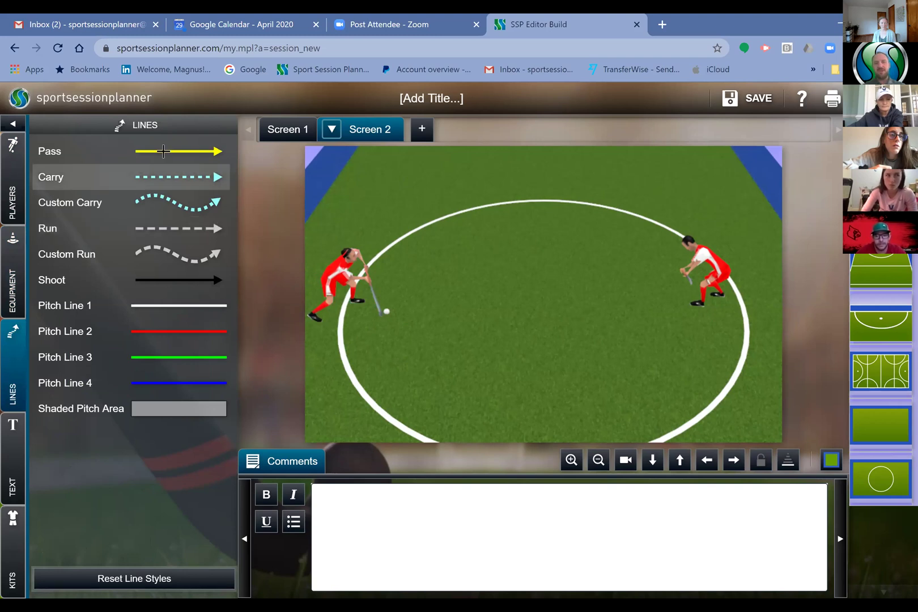
drag(396, 295, 671, 293)
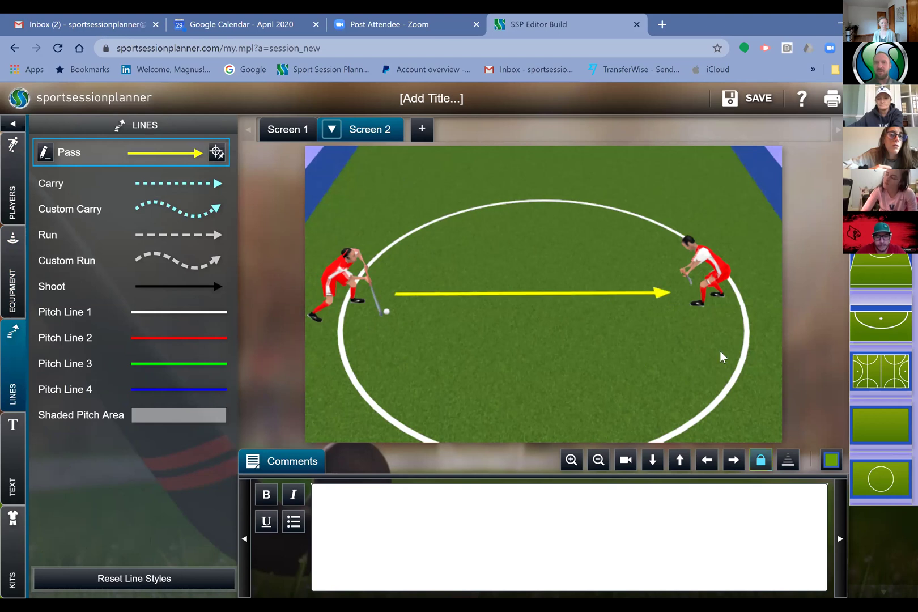
Place a red marker disc on one side of the pass line and clone it onto the other side.
drag(719, 351, 774, 329)
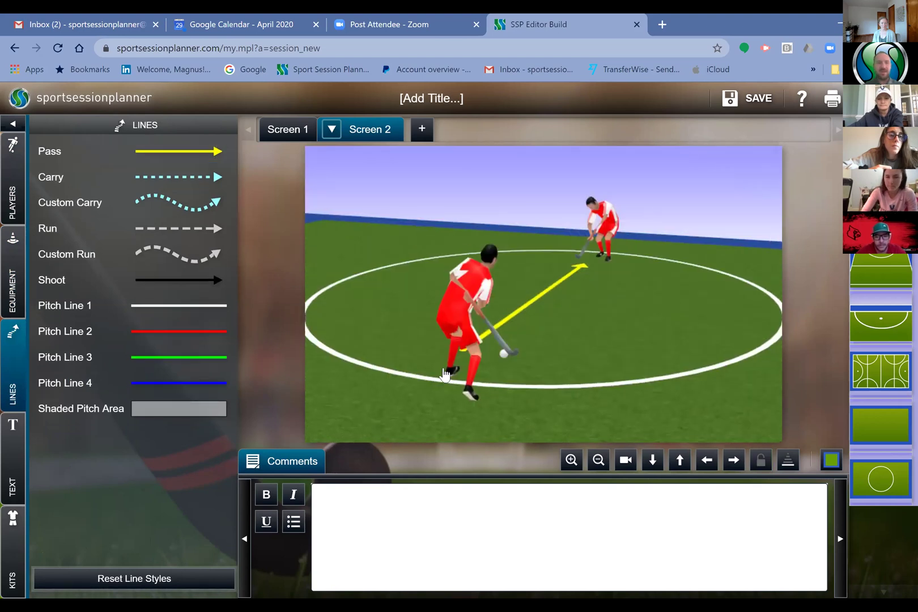
click(17, 299)
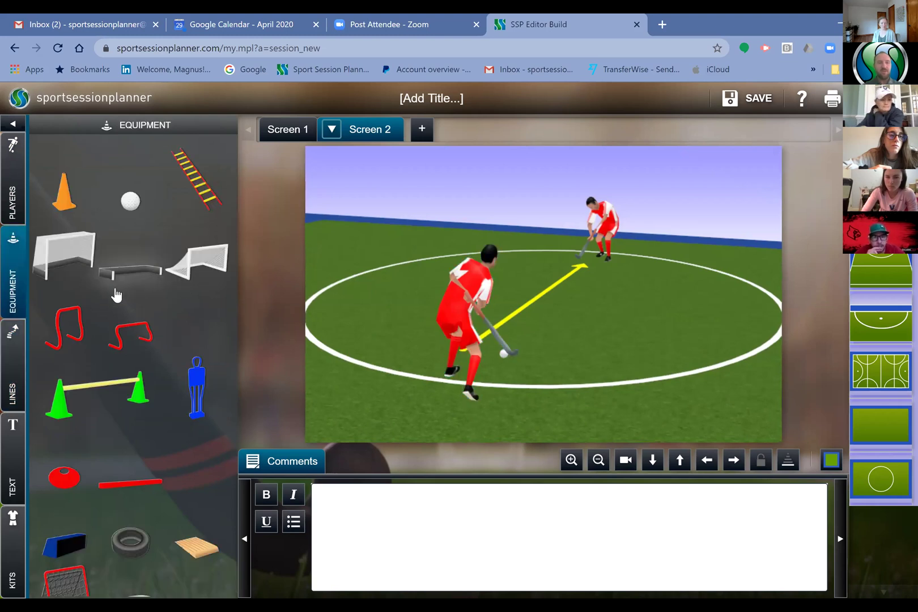
drag(67, 483, 567, 386)
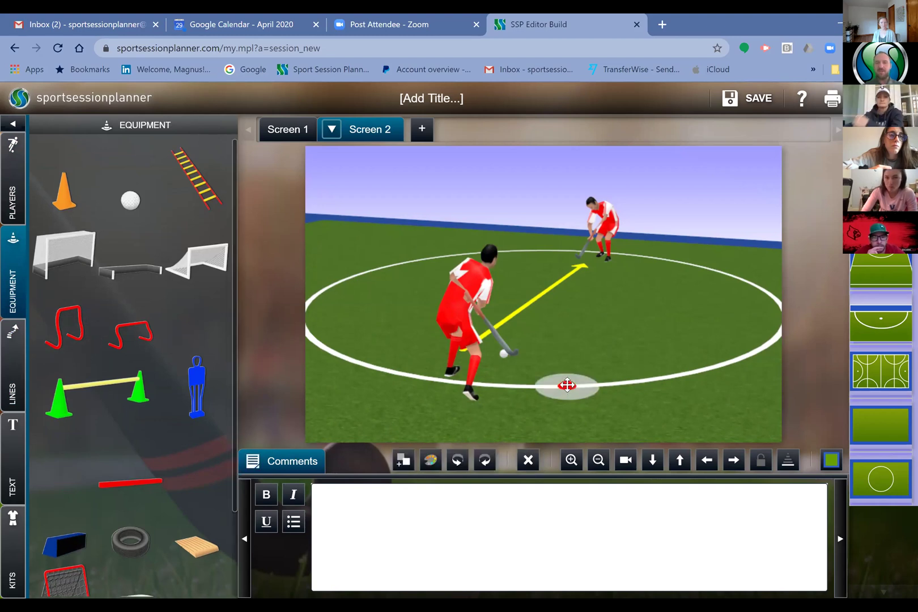
click(579, 311)
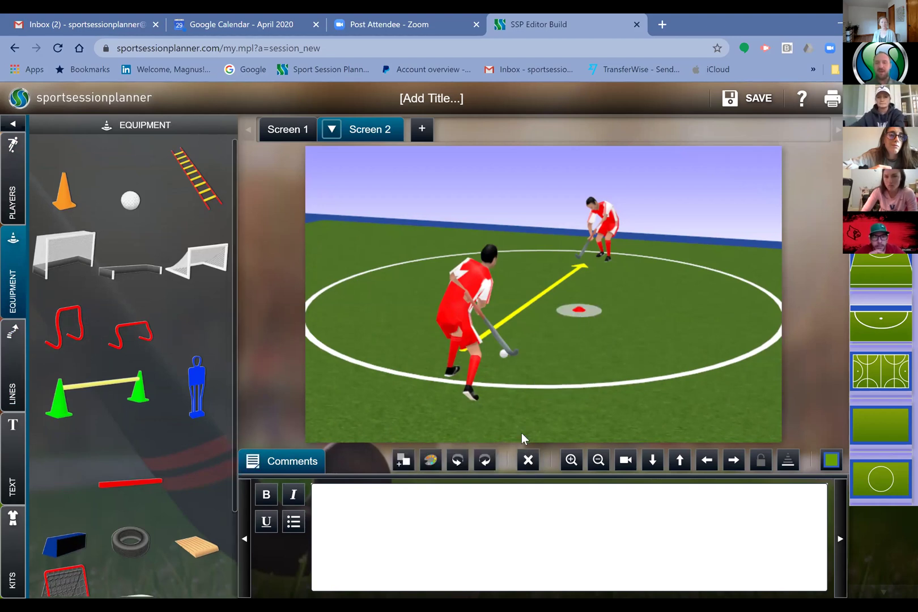
click(403, 461)
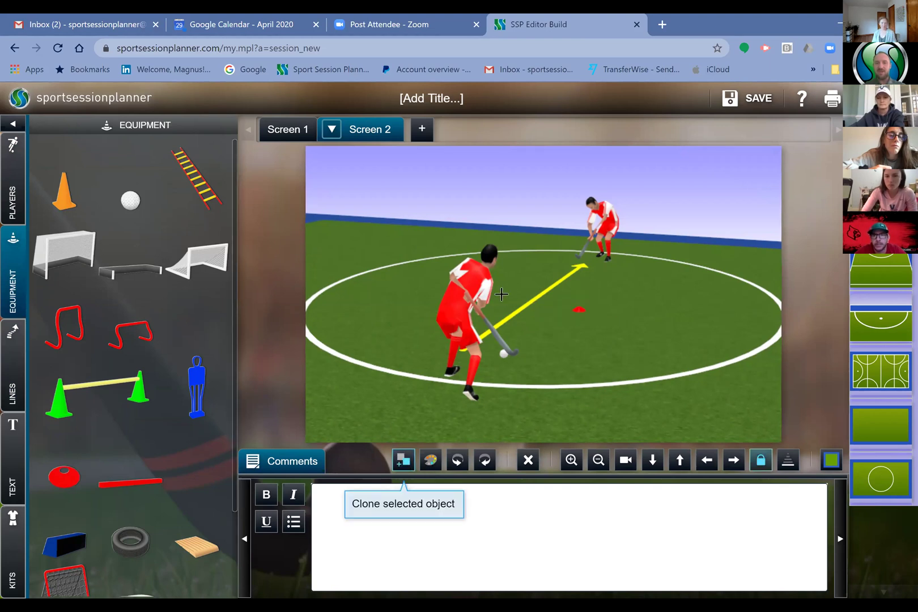
click(414, 468)
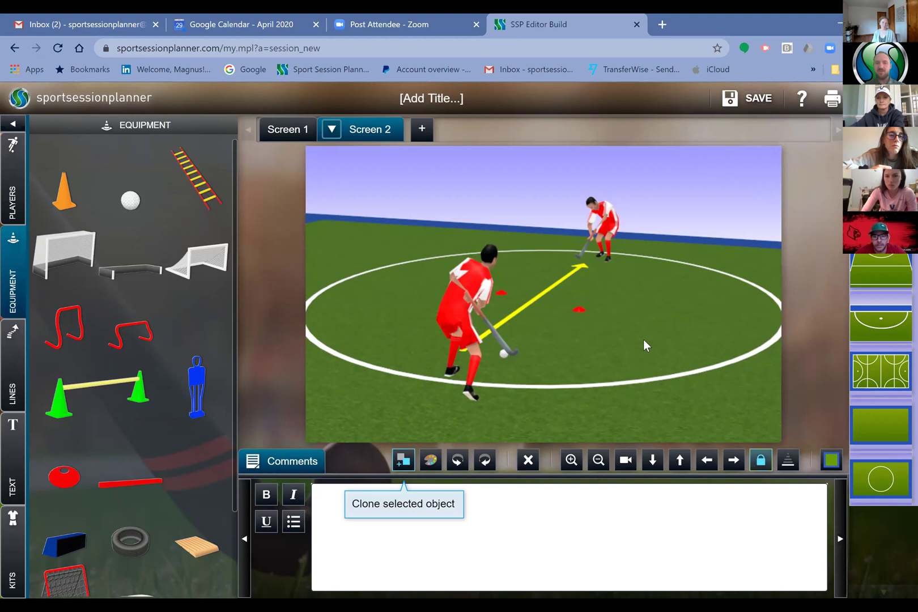
Draw a narrow Shaded Pitch Area along the whole pass line between the two players.
drag(663, 336, 195, 366)
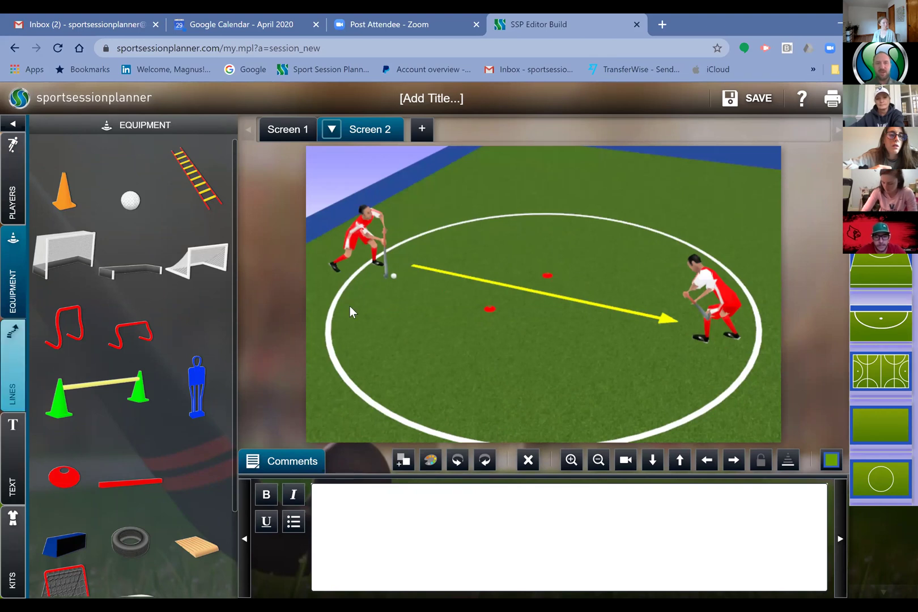
key(l)
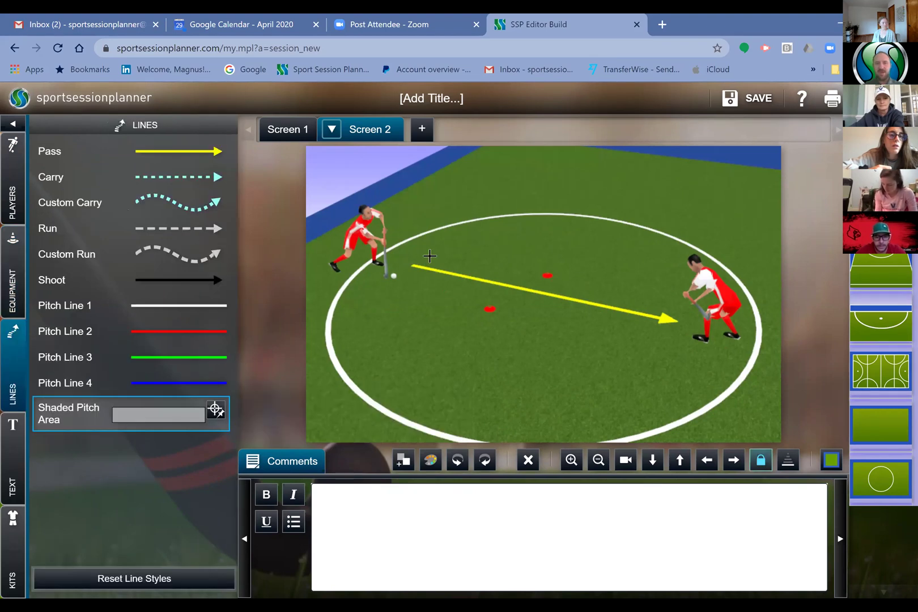
mouse_move(440, 276)
mouse_down()
mouse_move(586, 313)
mouse_move(666, 372)
mouse_up()
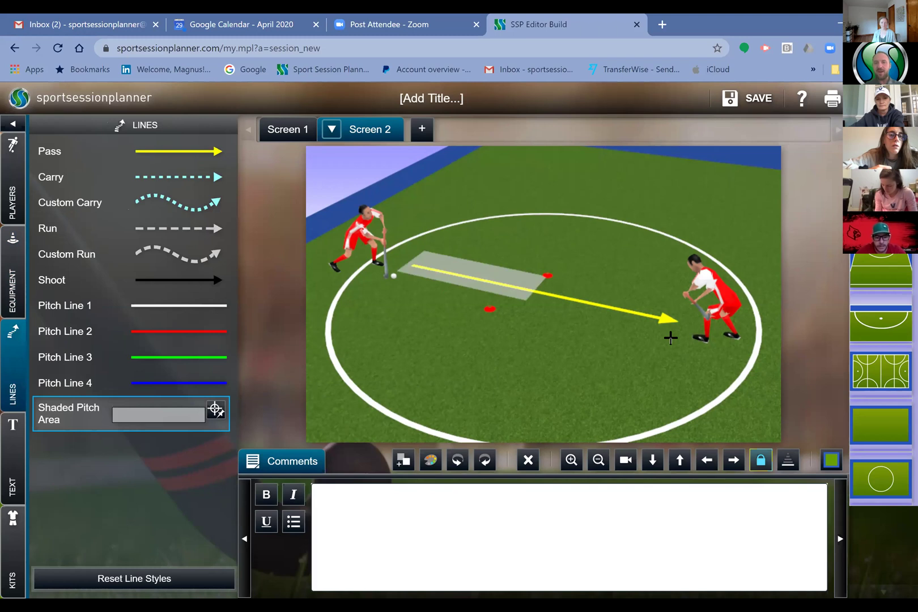
click(653, 365)
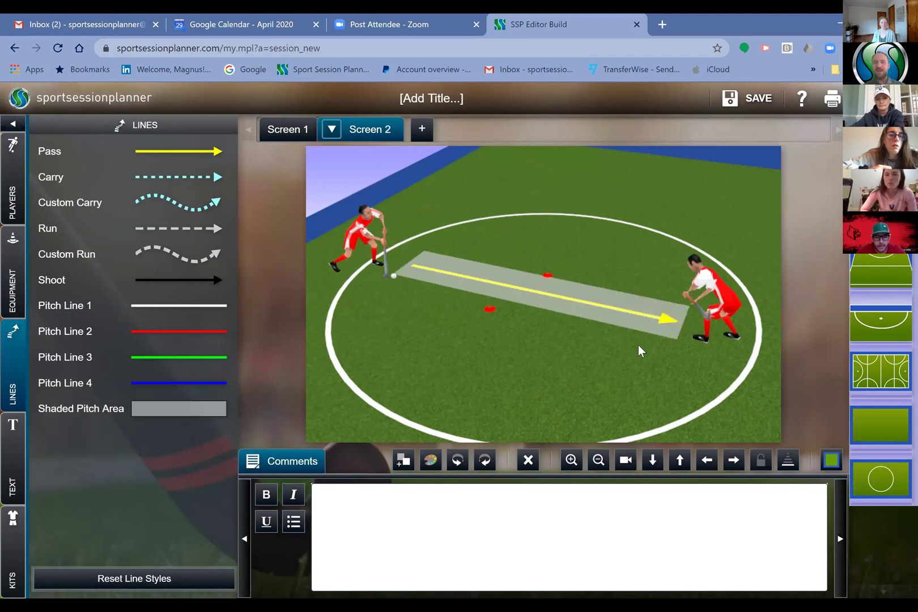
mouse_move(658, 394)
mouse_down()
mouse_move(404, 413)
mouse_move(392, 403)
mouse_up()
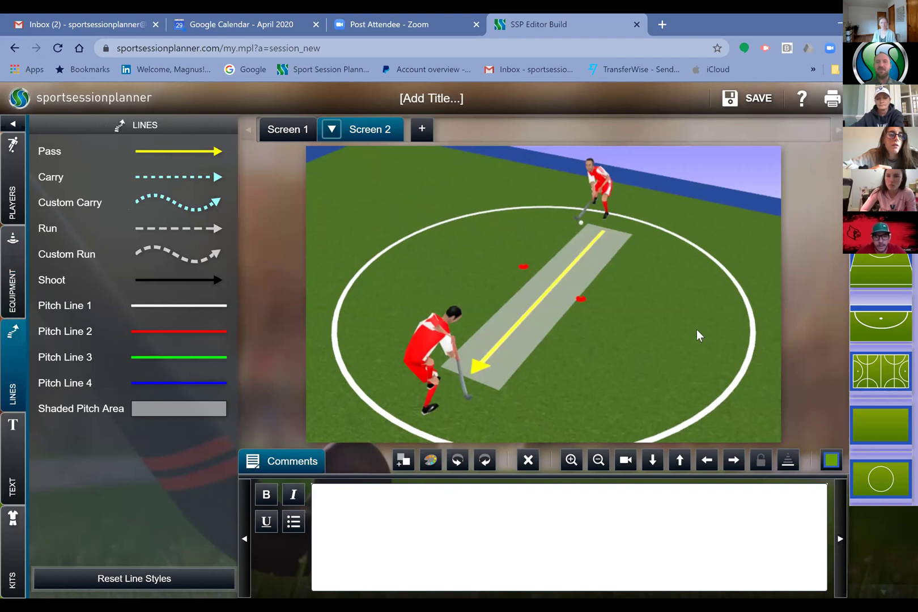
drag(611, 322, 361, 338)
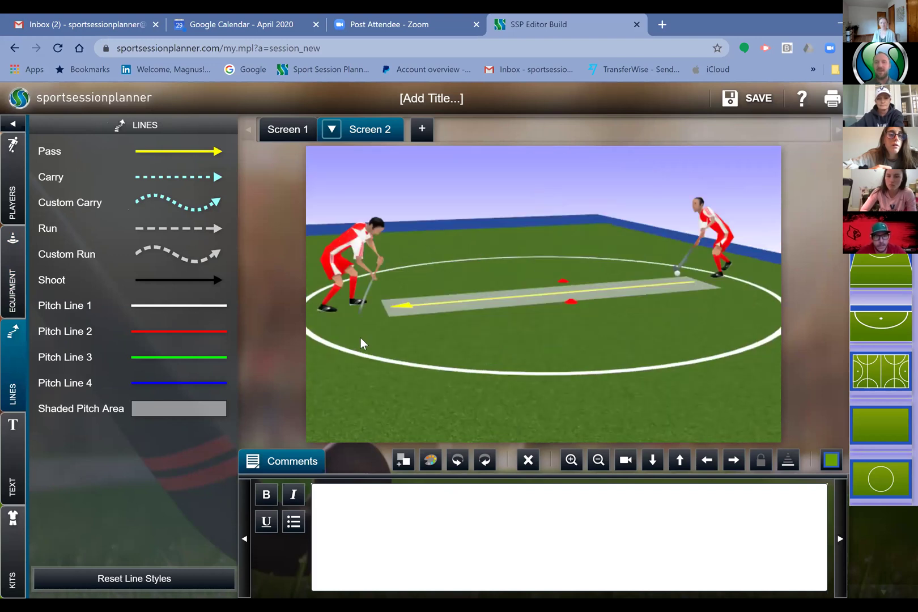
drag(267, 345, 223, 347)
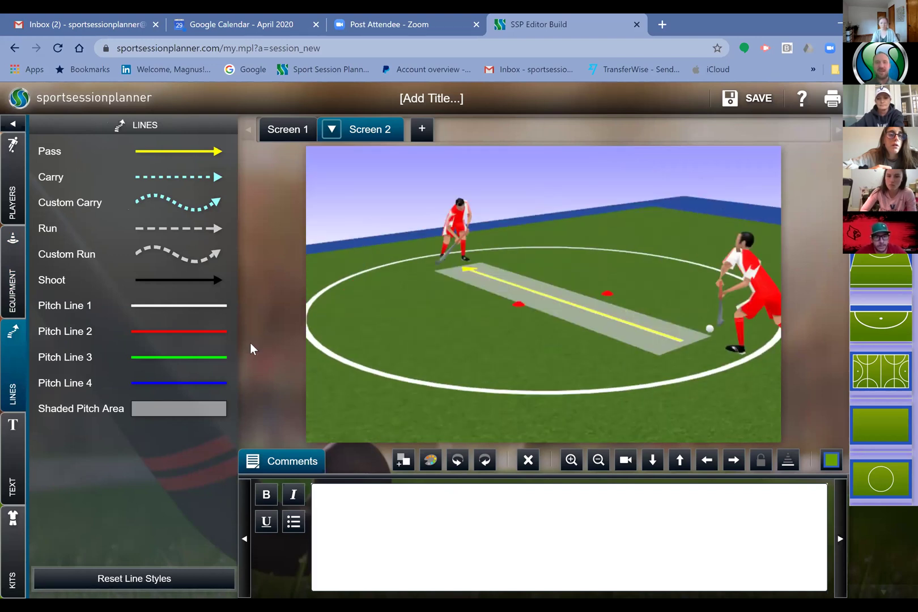
drag(252, 349, 322, 239)
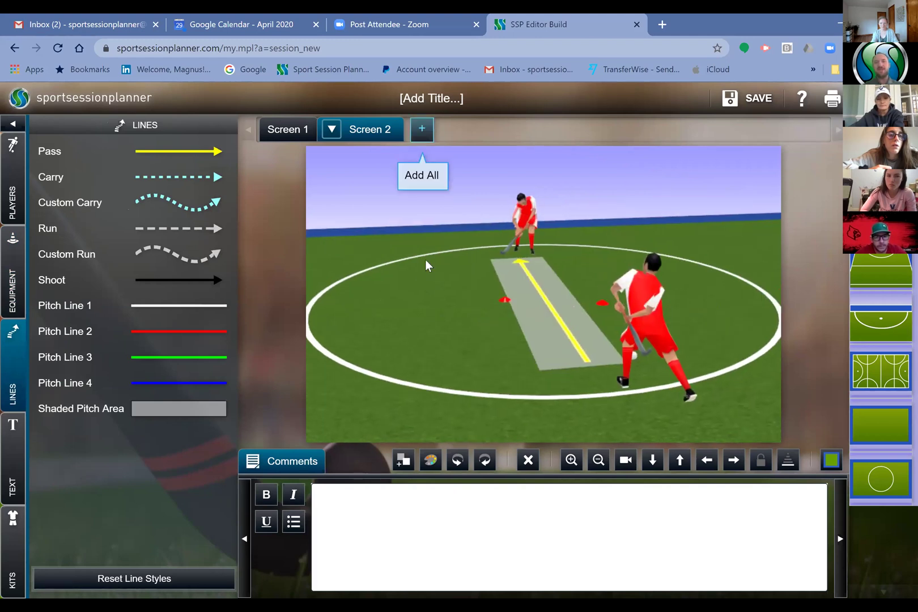
Add a third screen to the session and switch the Kit 1 players from models to shapes.
click(421, 129)
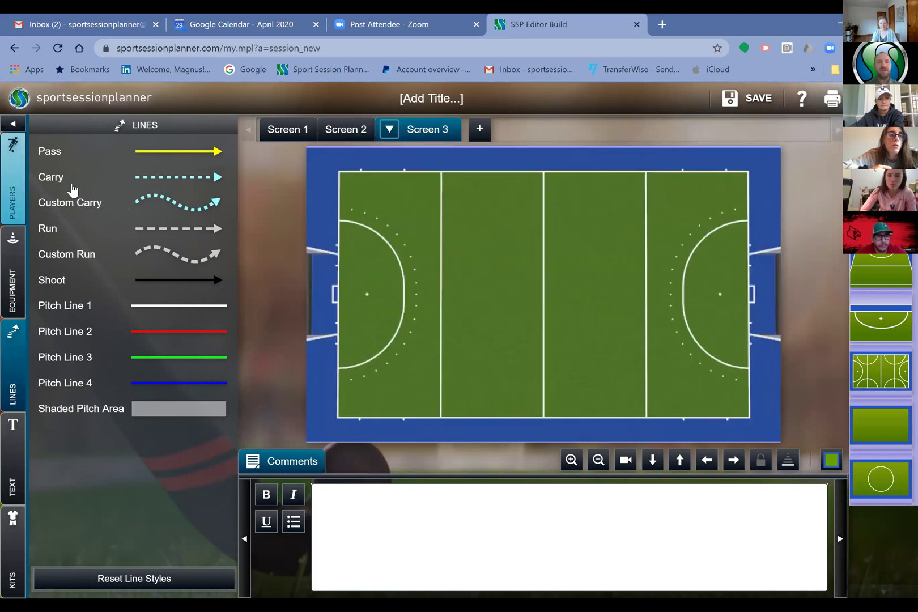
click(202, 152)
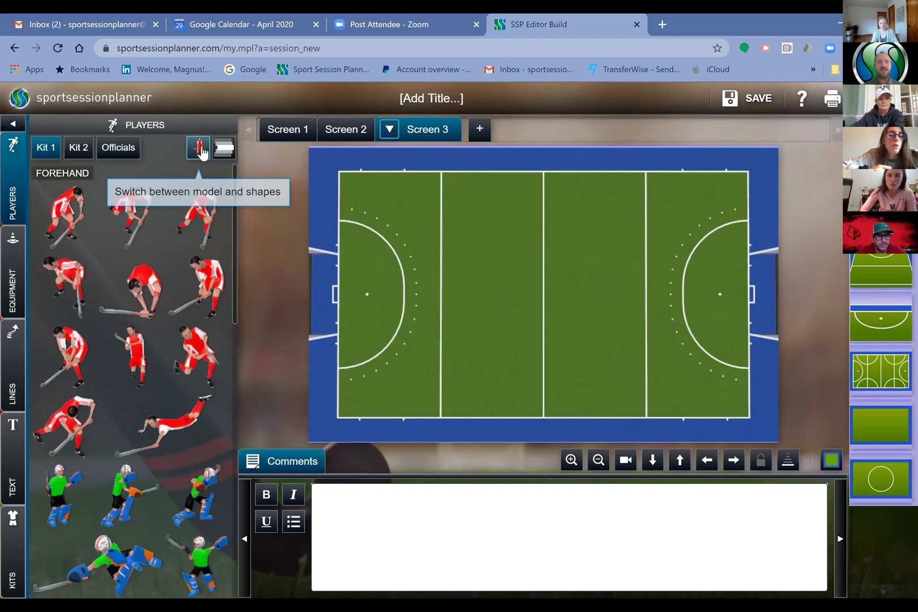
click(181, 198)
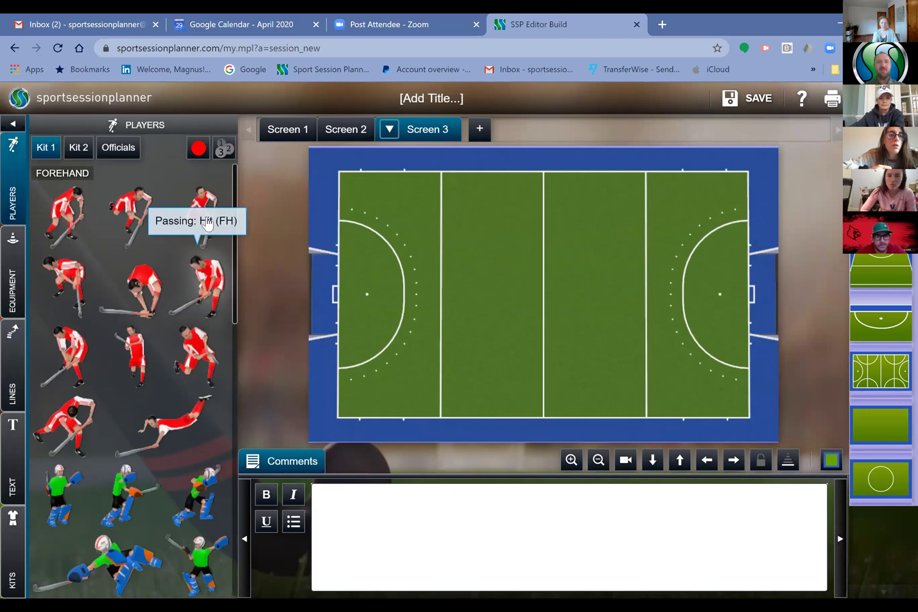
Place a red Kit 1 shape player in the second pitch quarter, clone it to three more spots, and add a green goalkeeper at one goal.
click(488, 285)
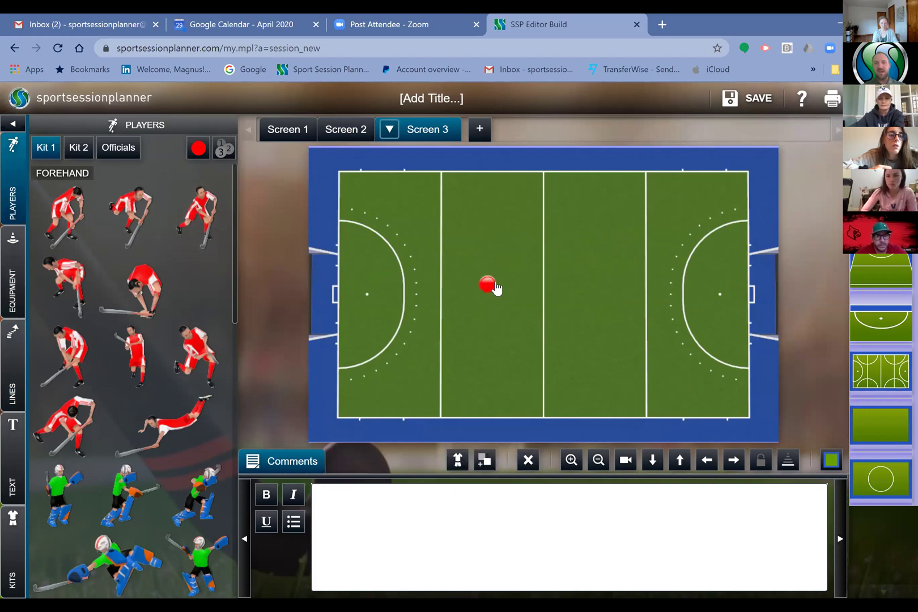
click(488, 284)
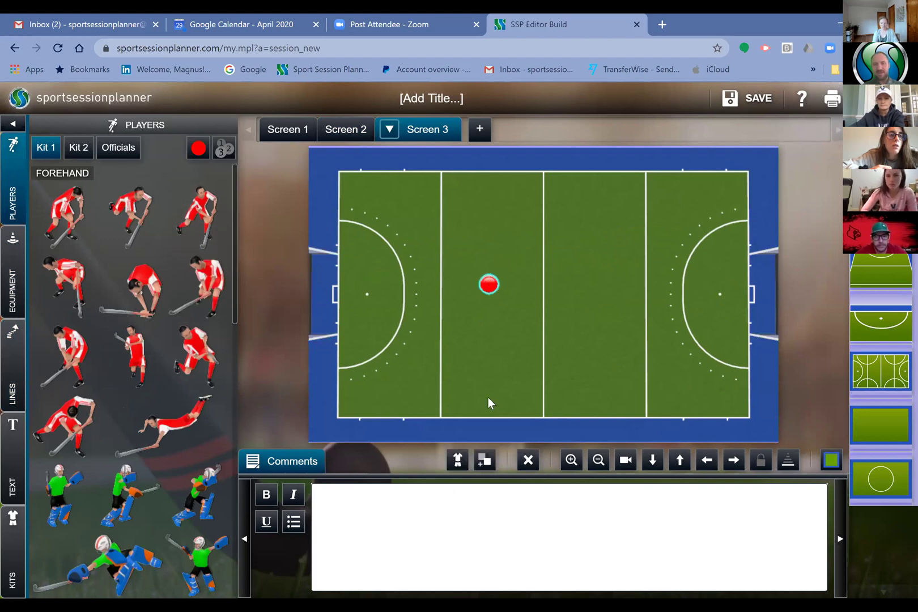
click(484, 460)
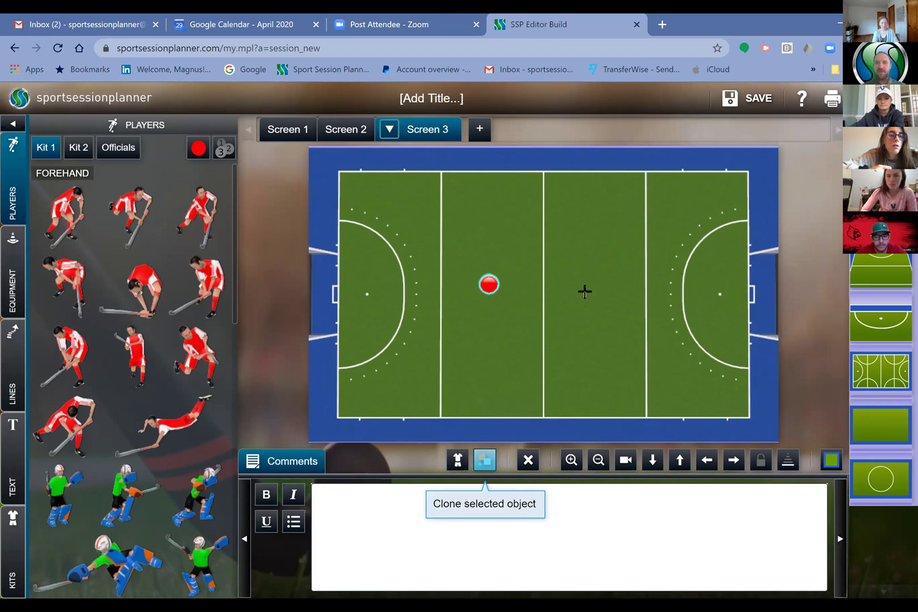
click(585, 291)
click(475, 206)
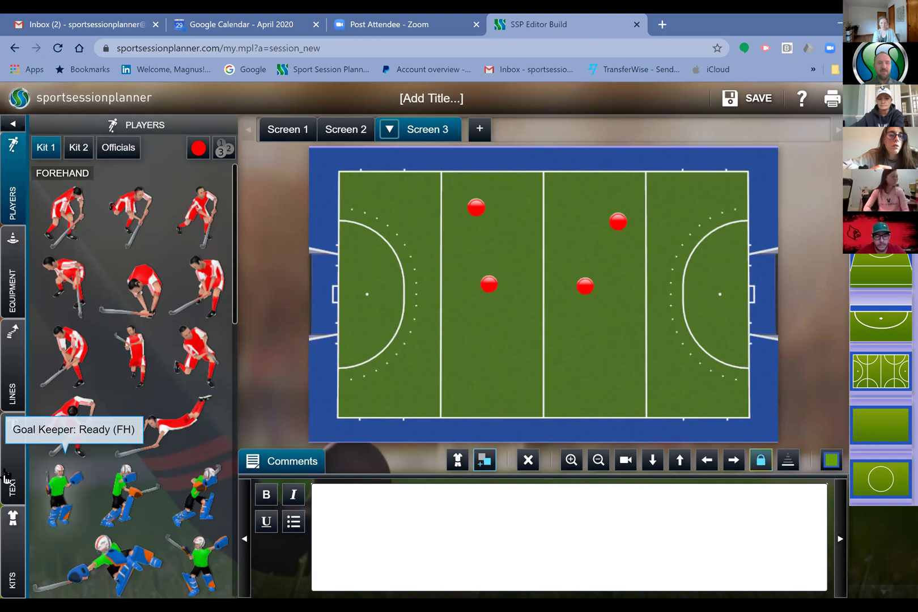
drag(226, 479, 356, 299)
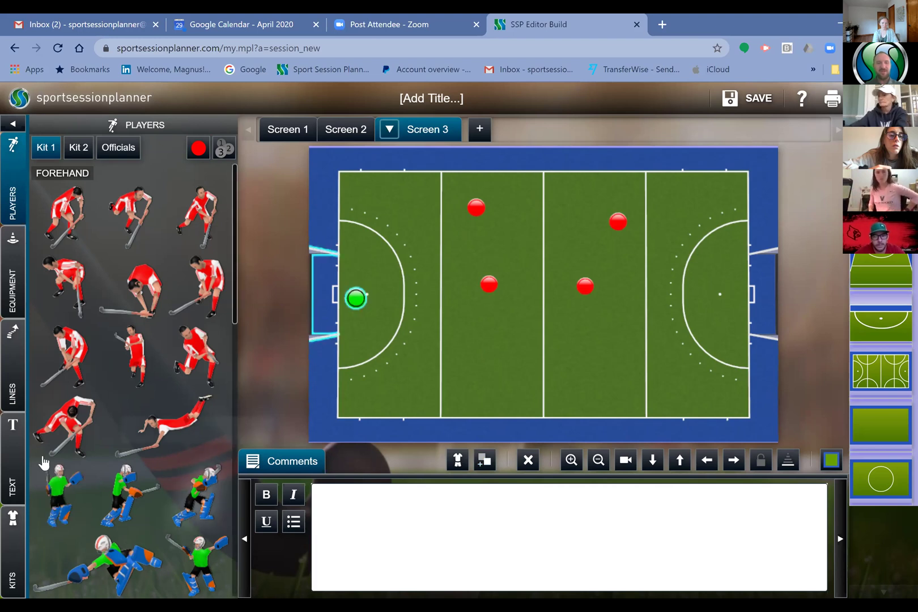
Create the custom characters AM and label the green goalkeeper with them, and number the red player ahead of the goalkeeper 1.
click(12, 469)
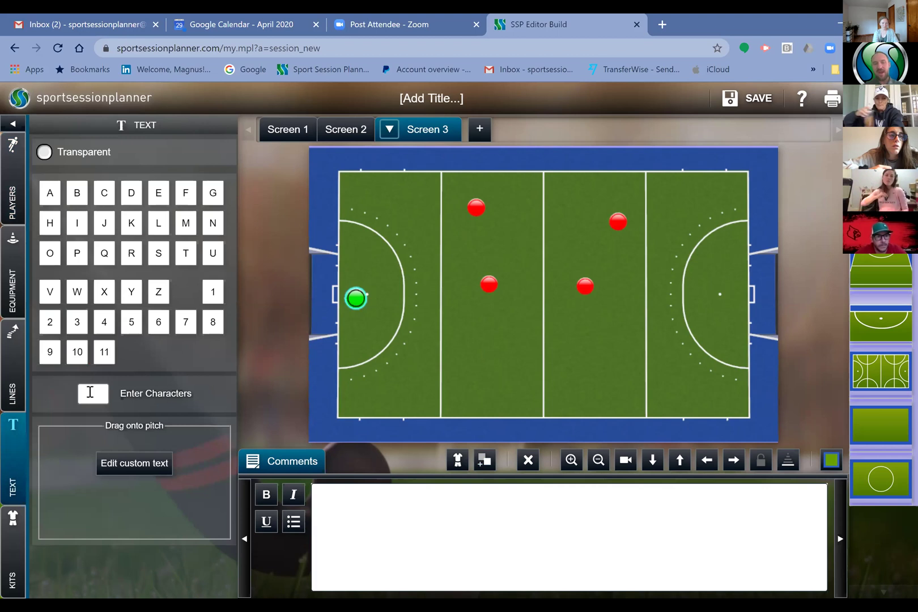
click(89, 392)
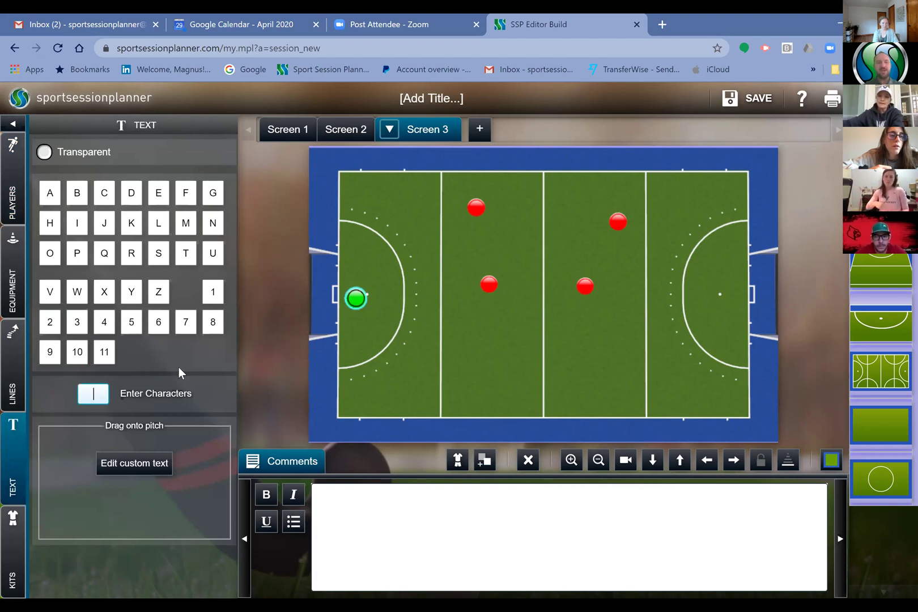
text(AM)
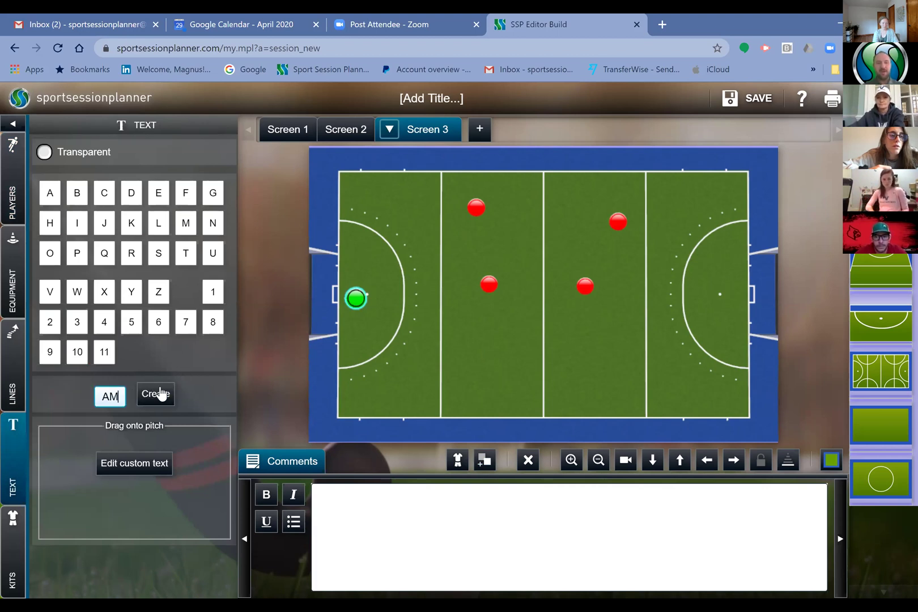
key(Return)
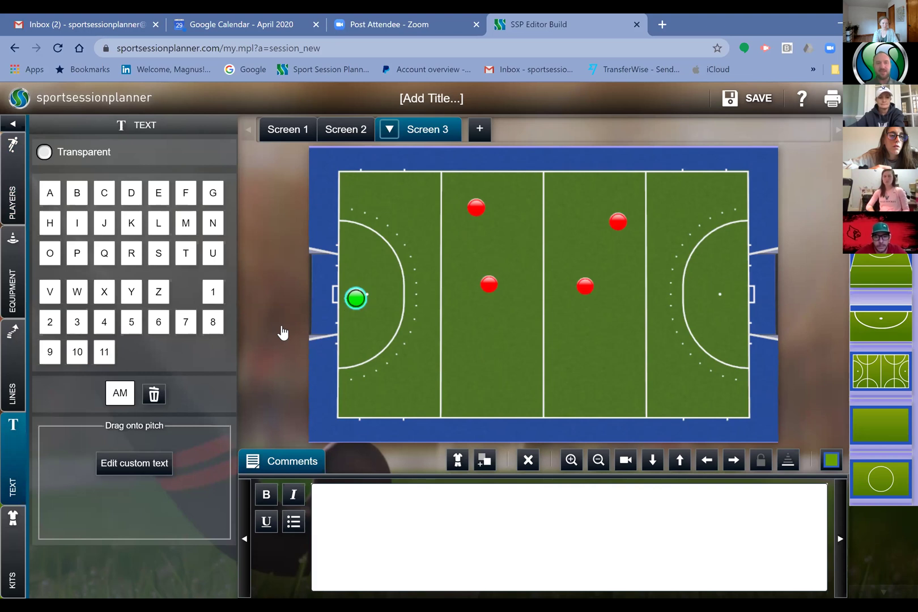
click(356, 301)
drag(360, 307, 369, 327)
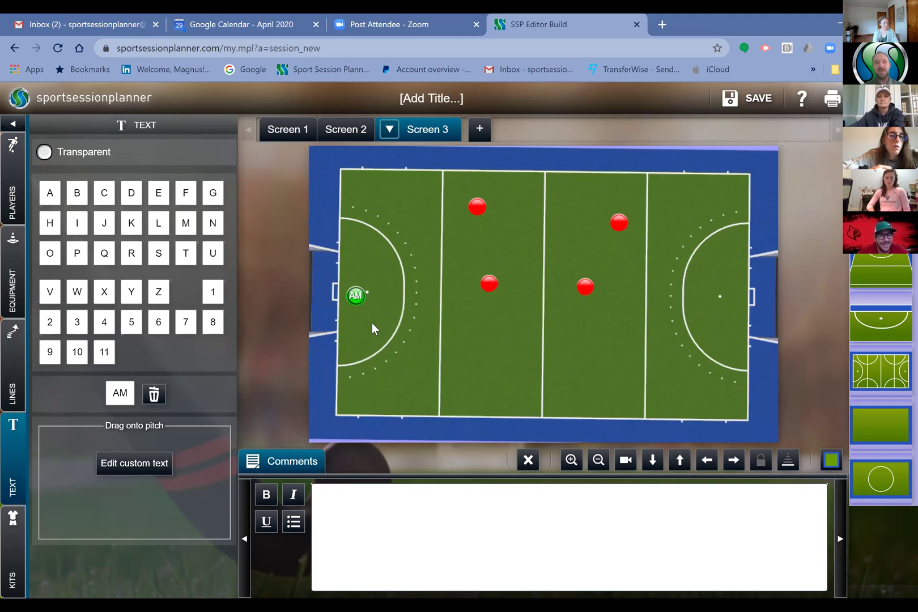
click(489, 286)
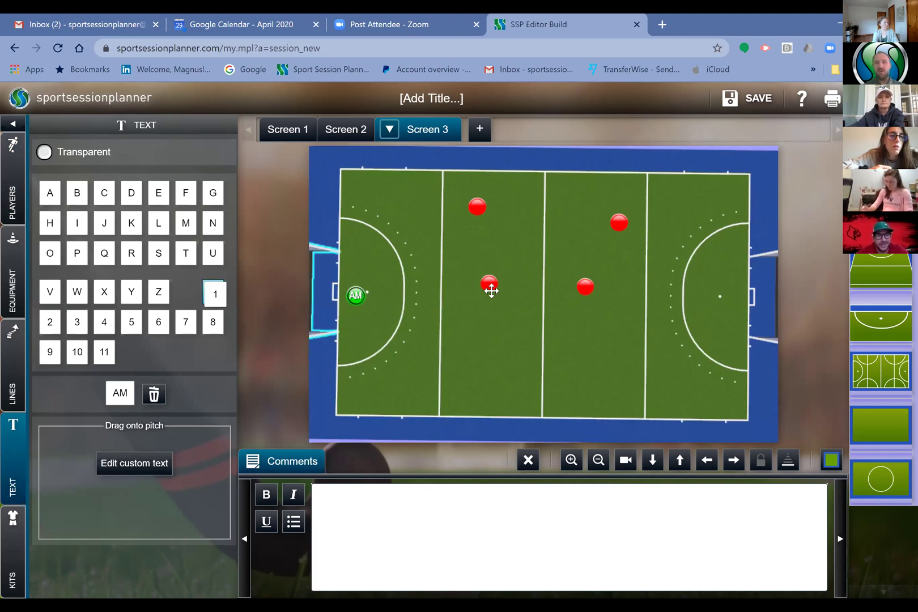
click(490, 357)
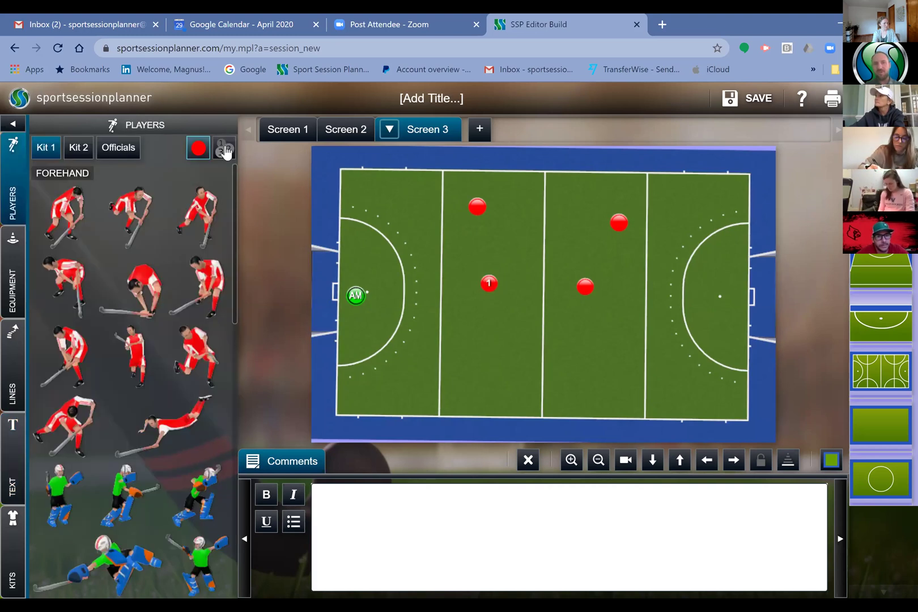
click(226, 150)
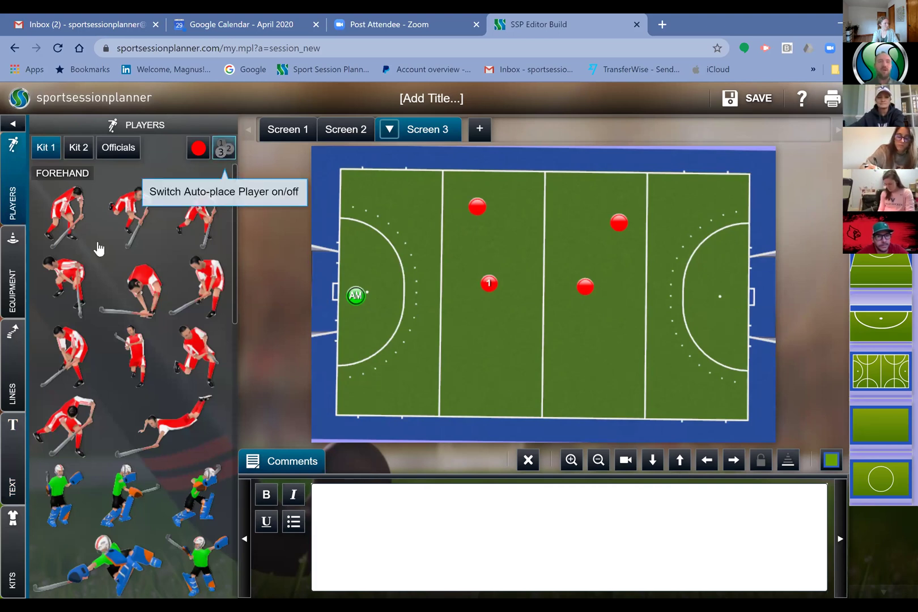
right_click(6, 456)
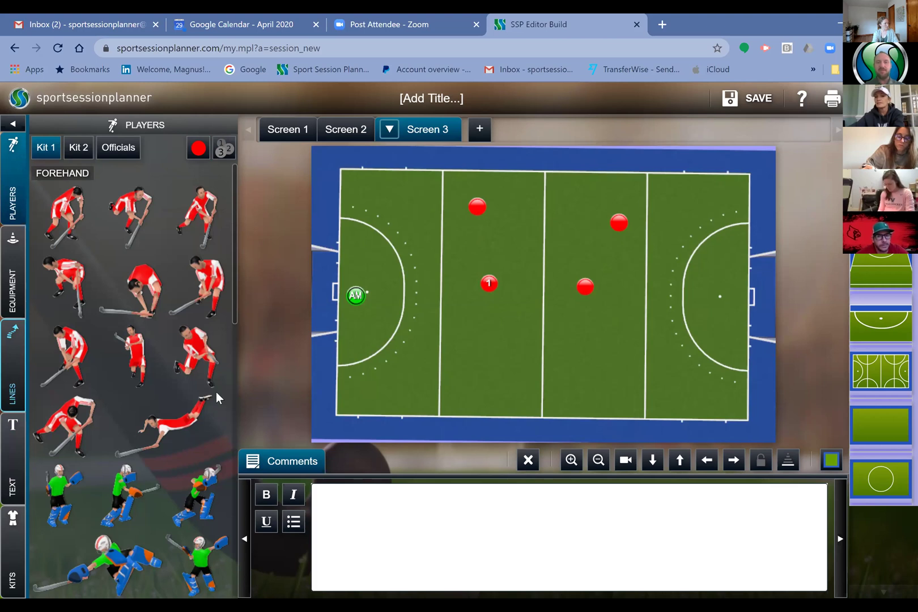
drag(483, 319, 508, 297)
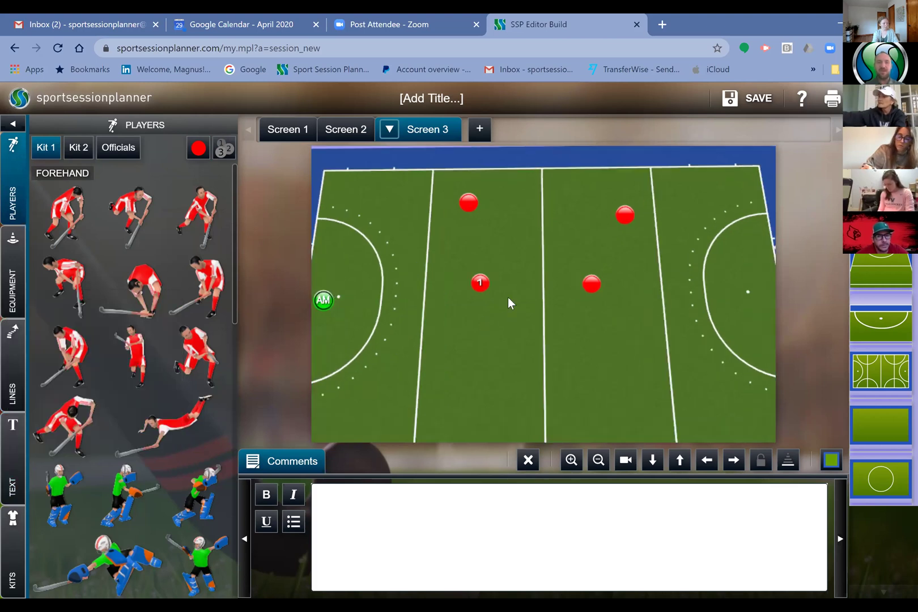
Create the custom text PASS and place it on the halfway line among the red players.
click(6, 483)
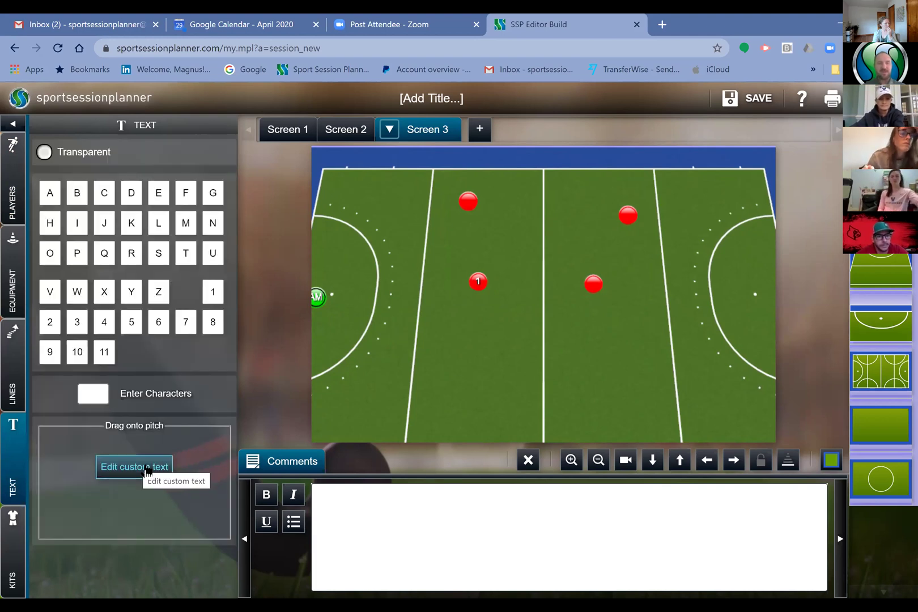
click(134, 467)
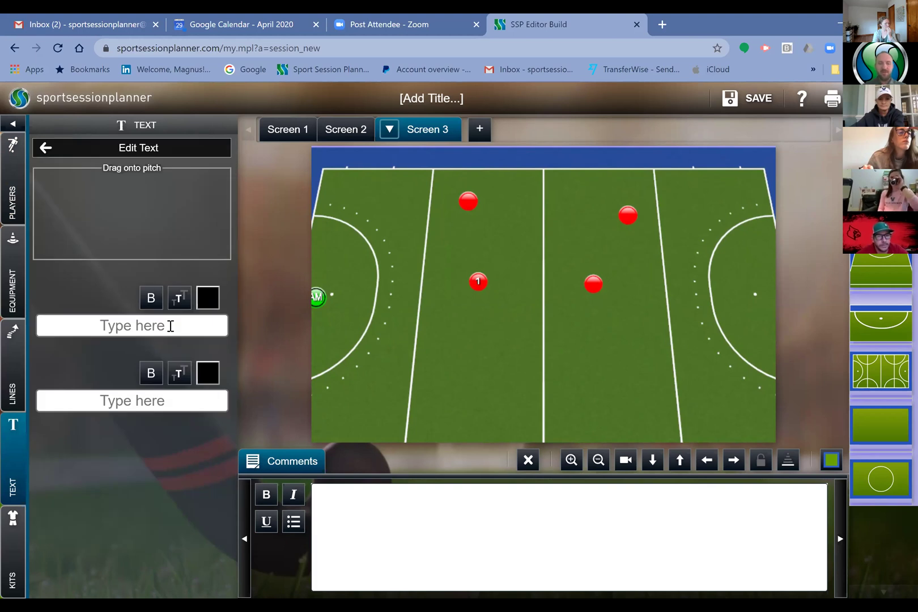
click(171, 326)
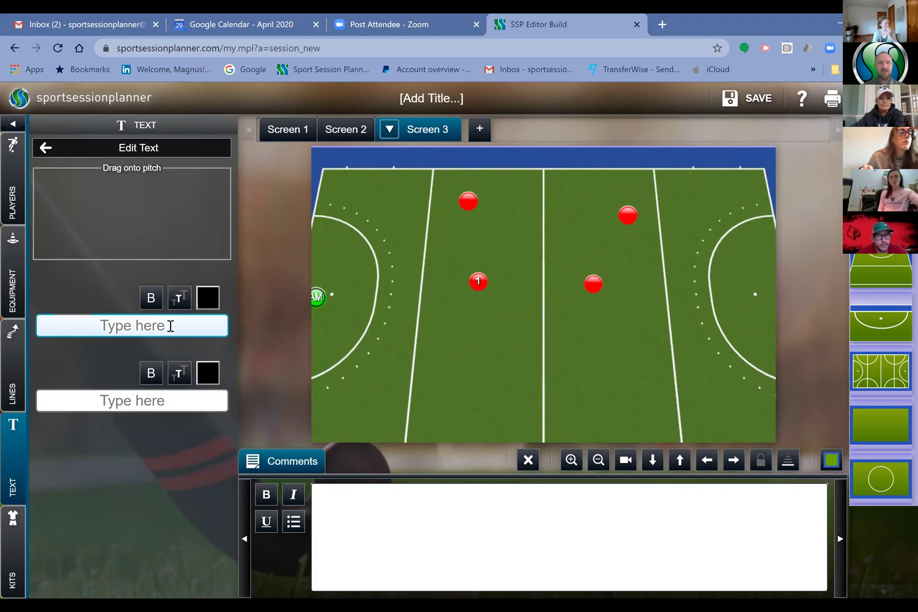
text(PASS)
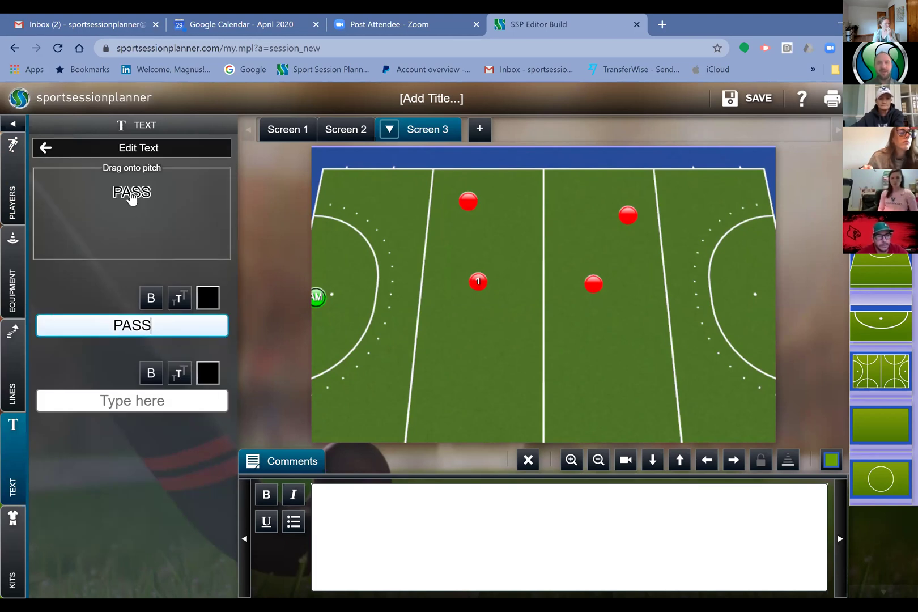
drag(131, 196, 364, 292)
drag(447, 307, 547, 259)
drag(485, 365, 829, 315)
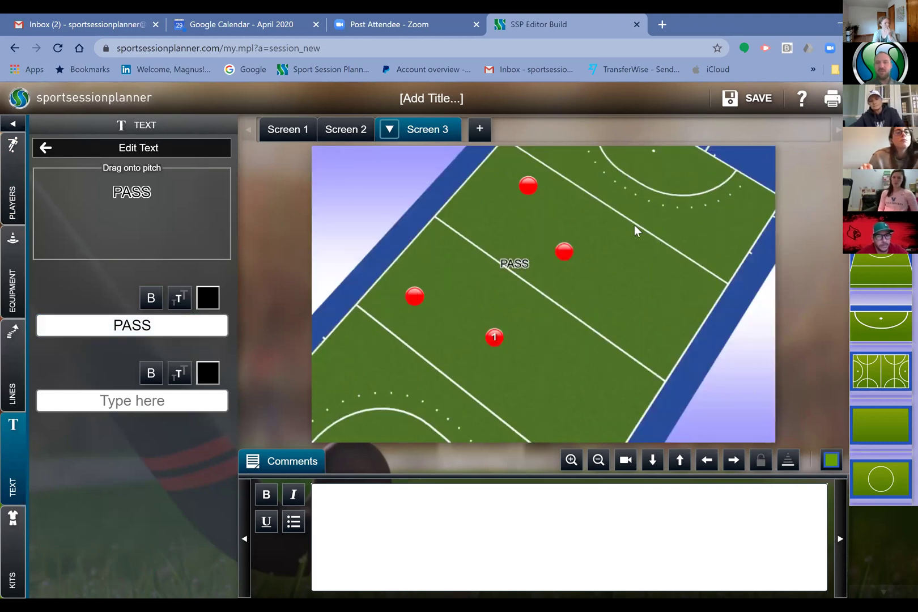
drag(482, 279, 469, 302)
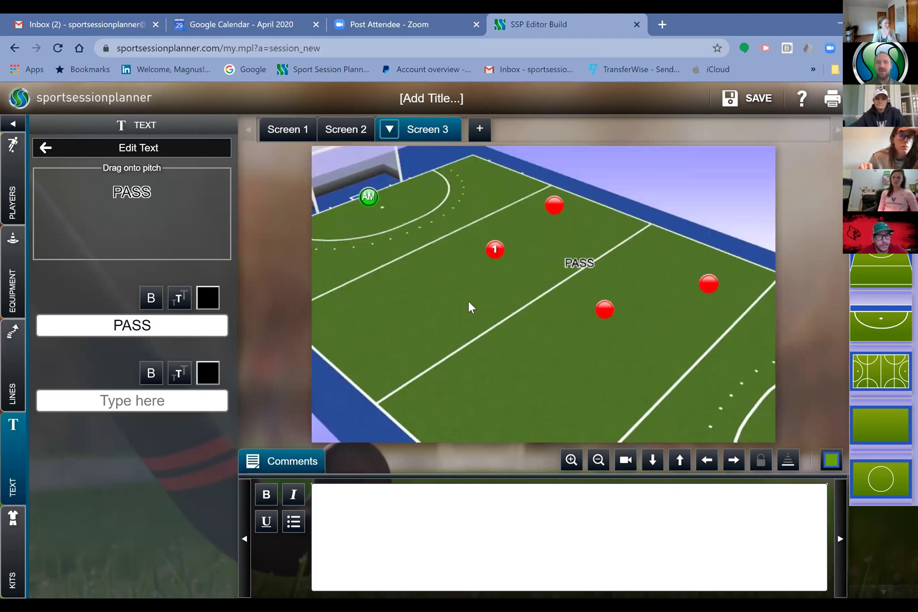
click(479, 406)
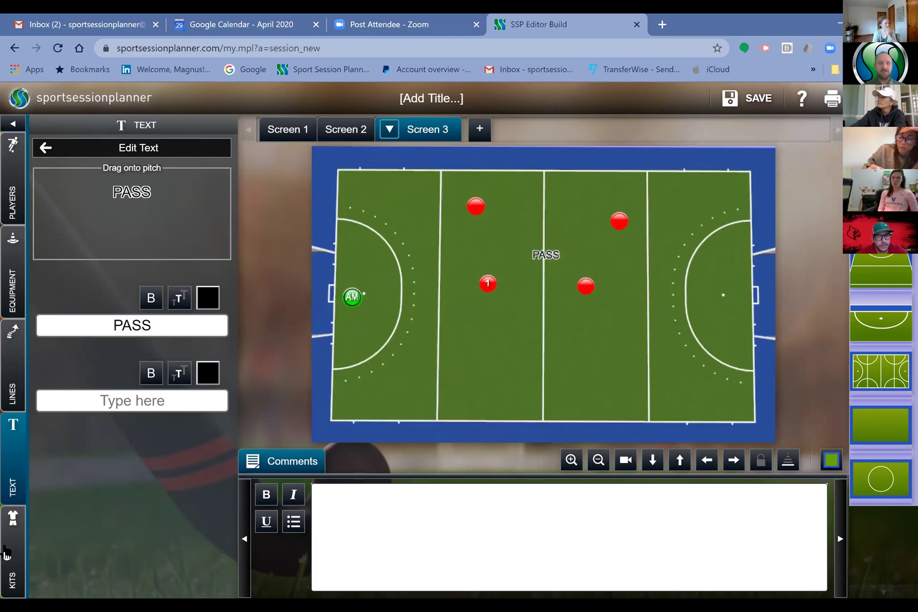
Give the Kit 1 players' shirts vertical stripes, and view the Kit 2 and Officials kits.
click(48, 225)
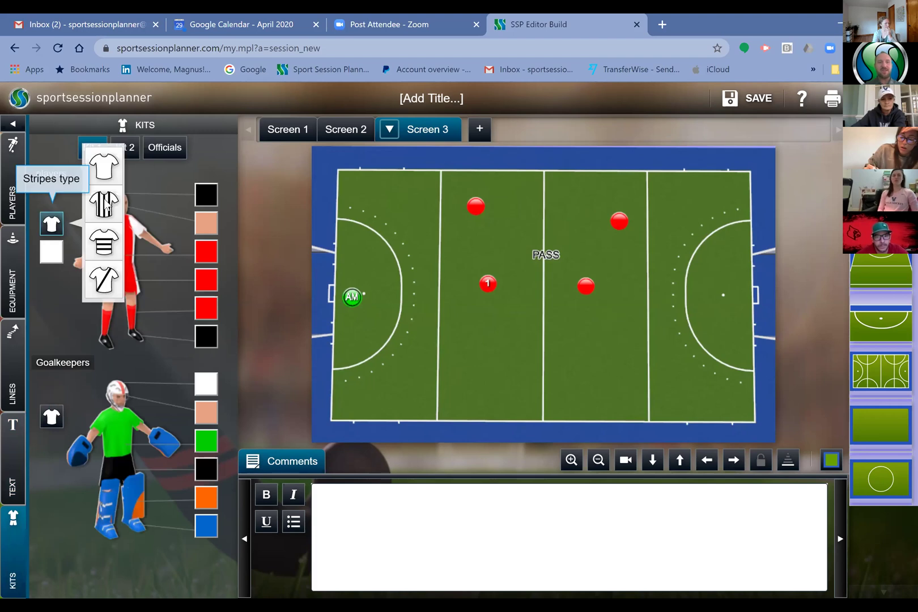
click(104, 203)
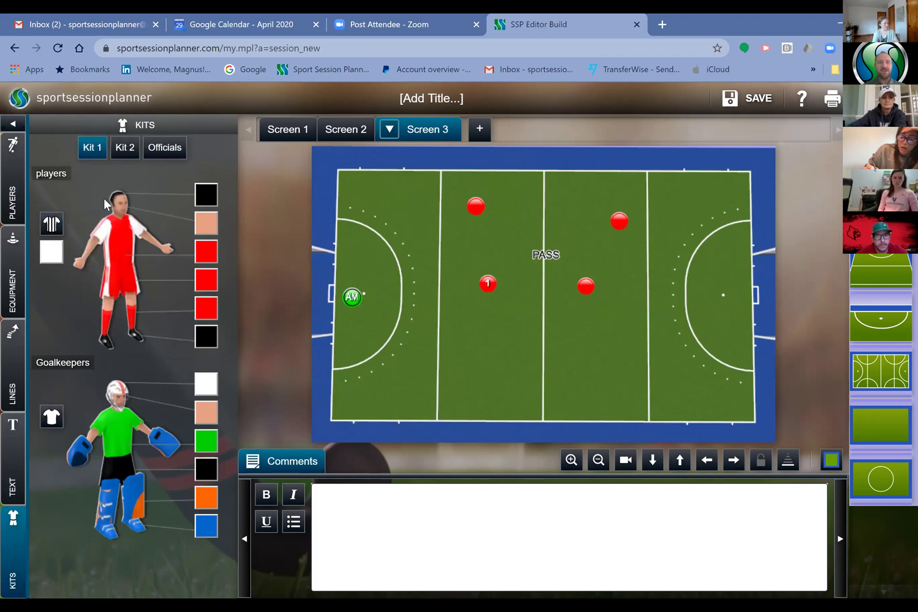
click(50, 225)
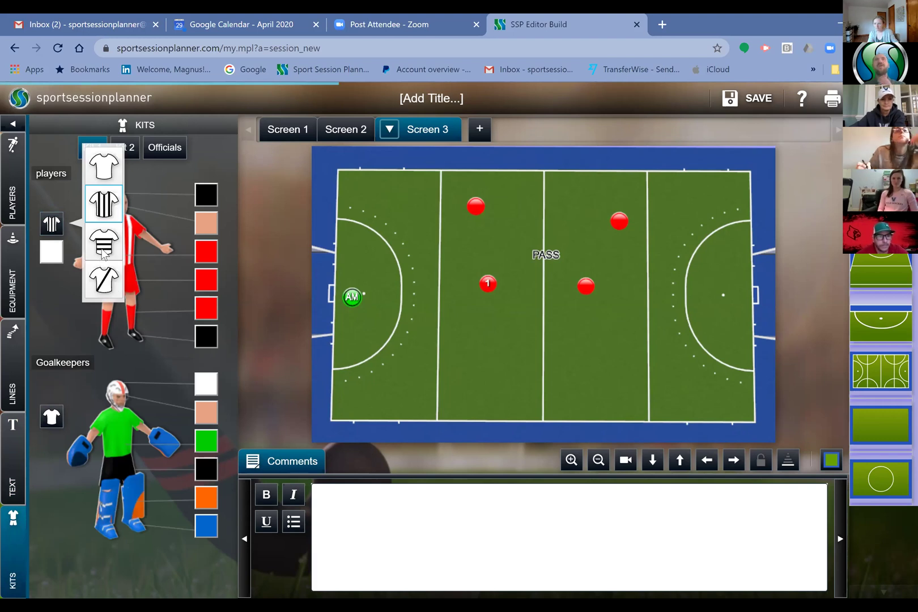
click(101, 248)
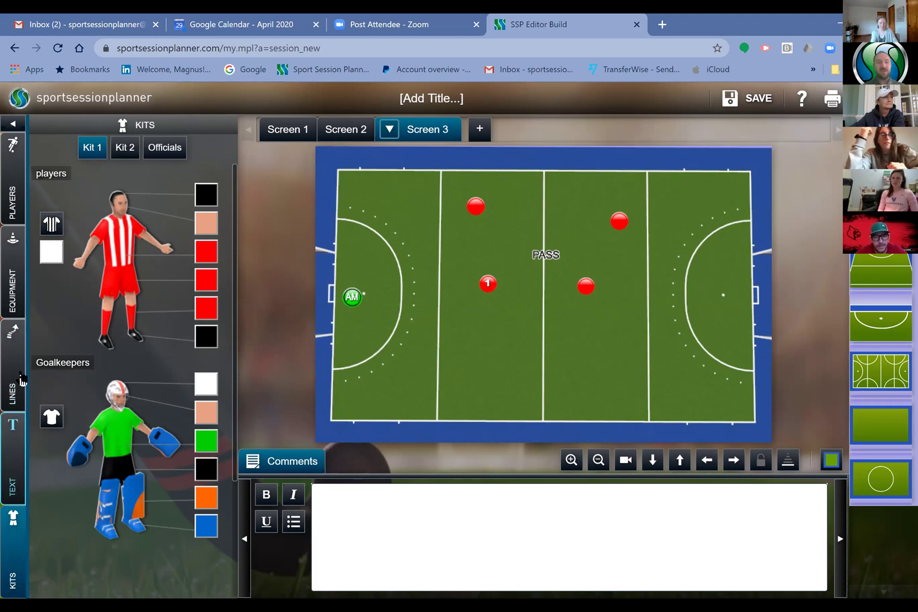
click(125, 147)
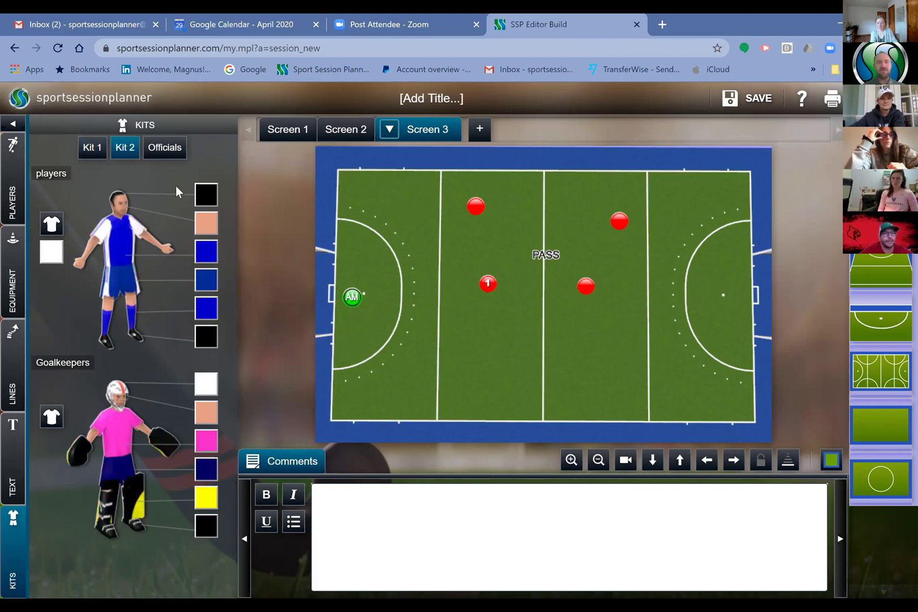
click(151, 150)
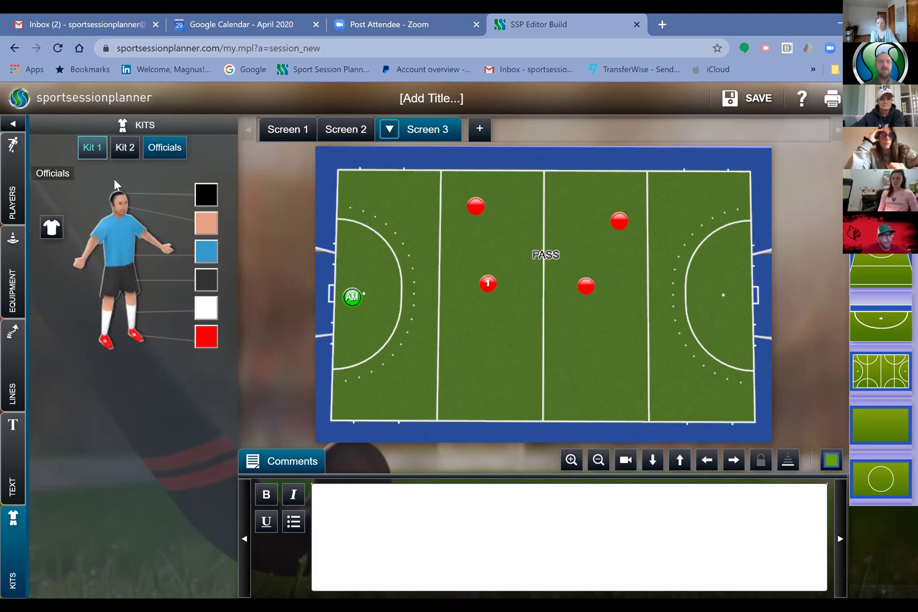
Switch the Kit 1 players and goalkeeper on the pitch from shapes back to models.
click(11, 187)
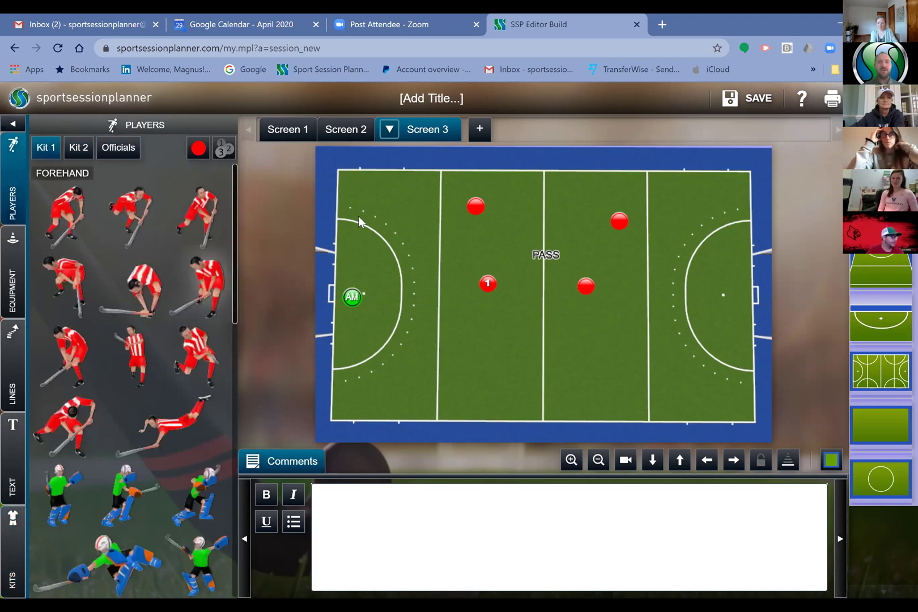
click(224, 152)
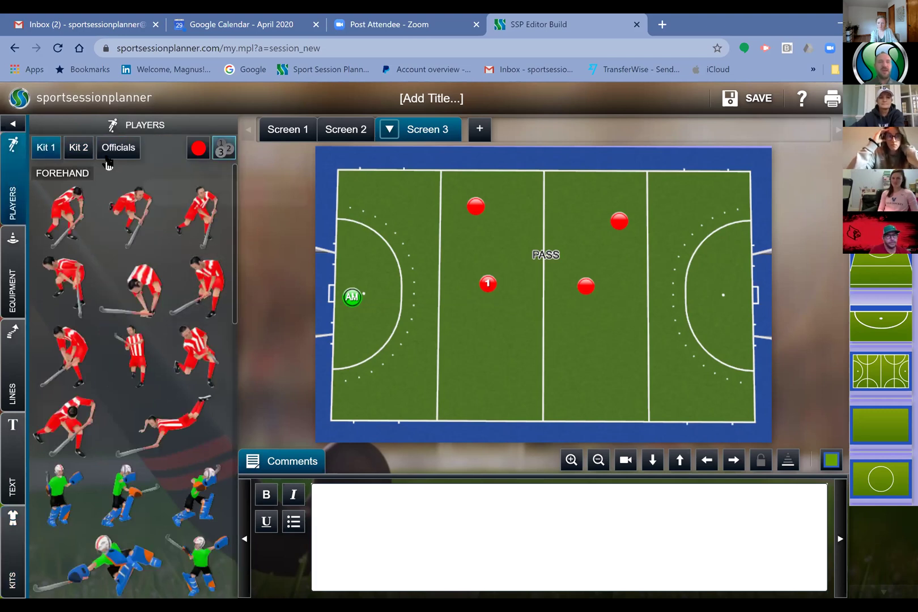
click(198, 148)
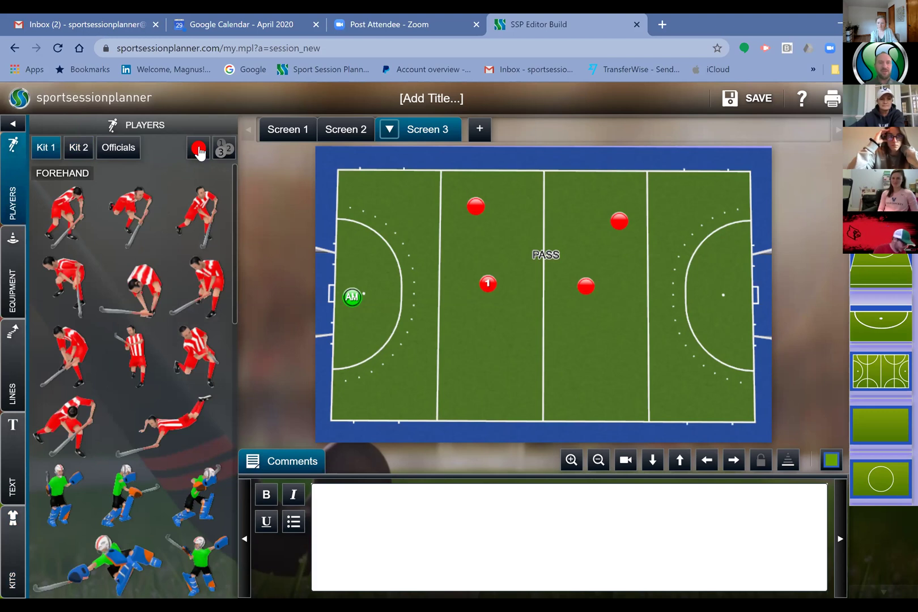
click(146, 199)
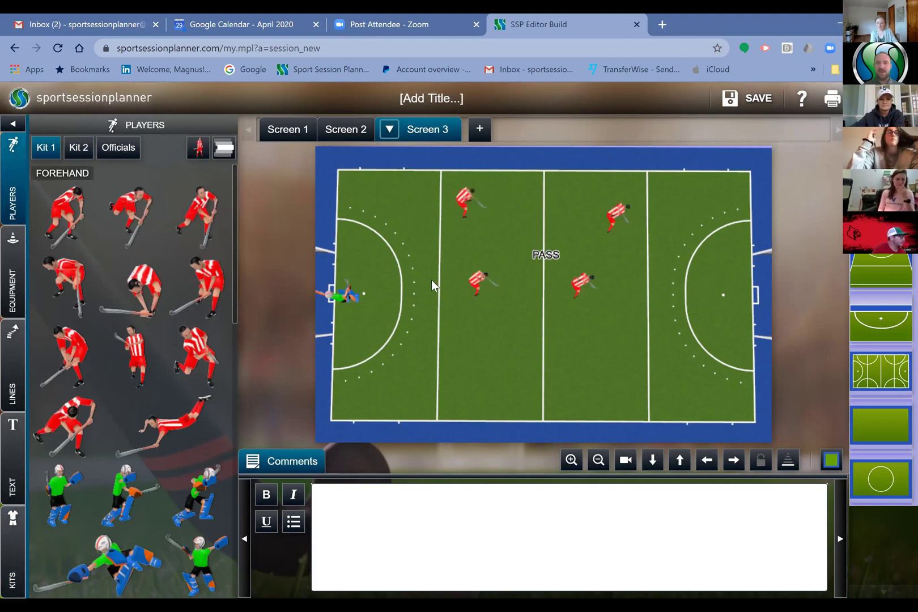
Try the height adjustment on the nearest red player, raising it above the pitch and returning it to ground level.
drag(346, 149, 223, 196)
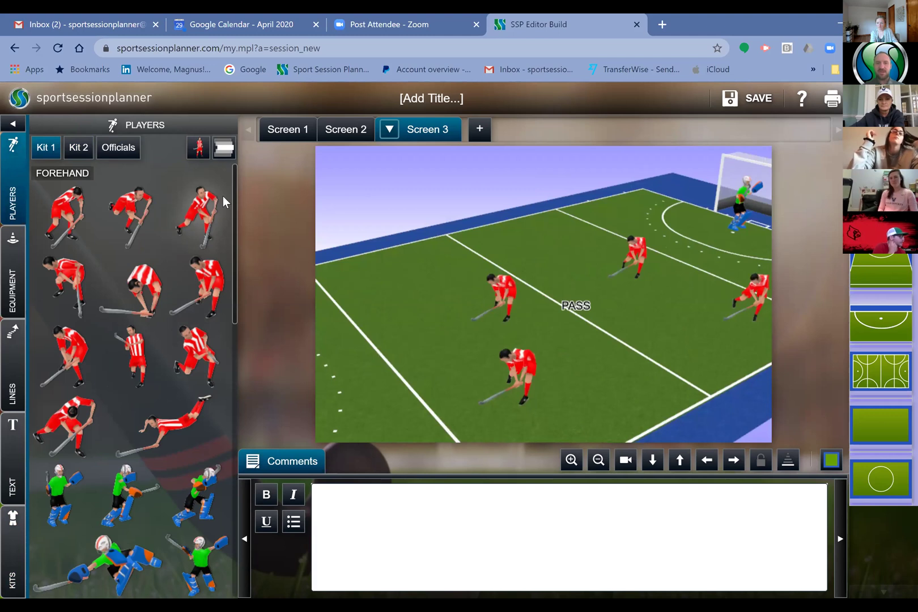
click(481, 384)
mouse_move(464, 461)
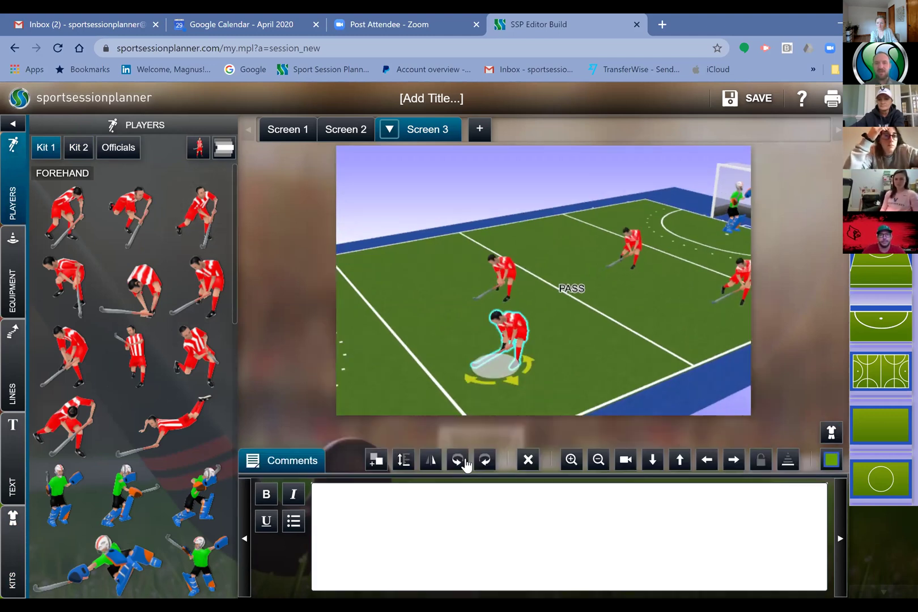
click(400, 461)
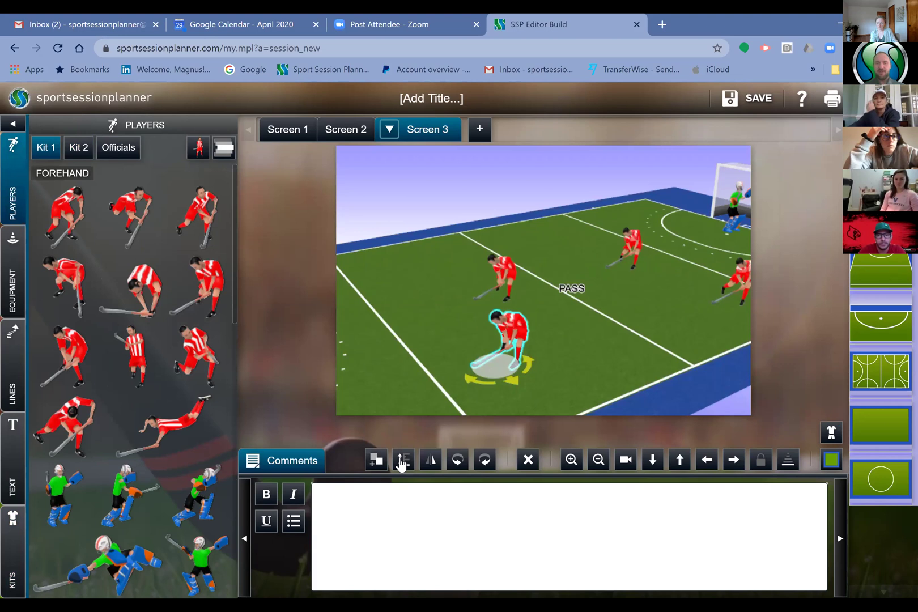
click(394, 227)
click(396, 418)
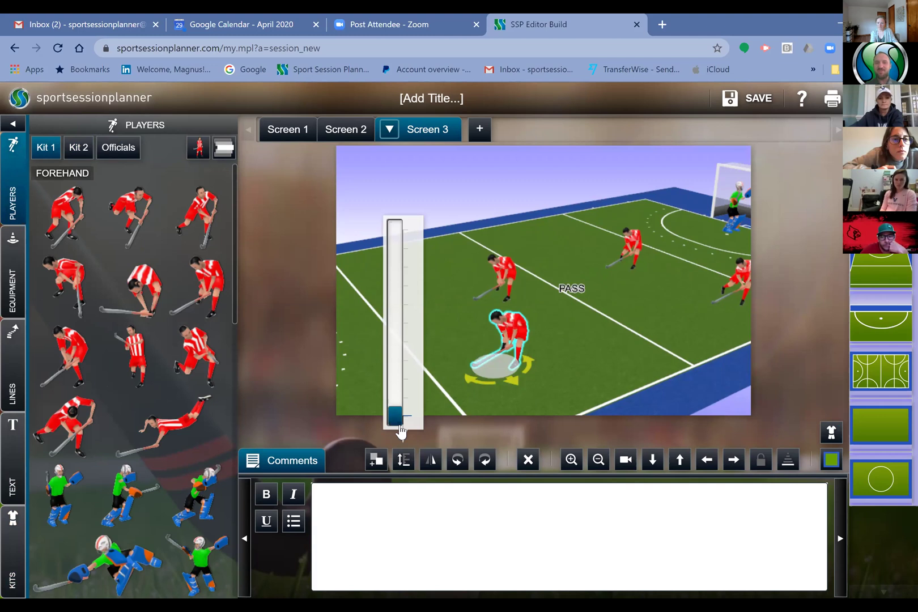
drag(400, 425, 399, 390)
click(403, 426)
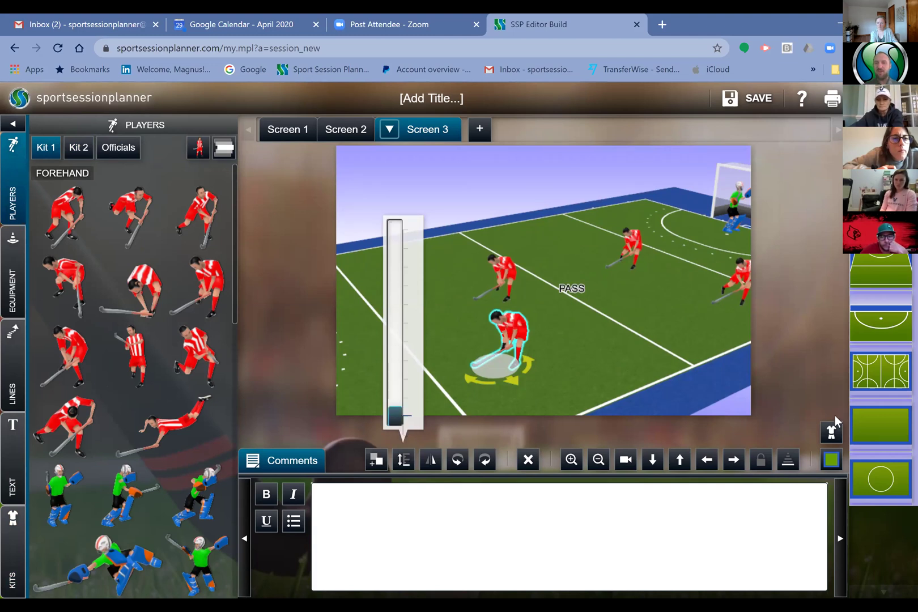
Give the selected nearest red player a personalised kit with a yellow shirt.
click(831, 434)
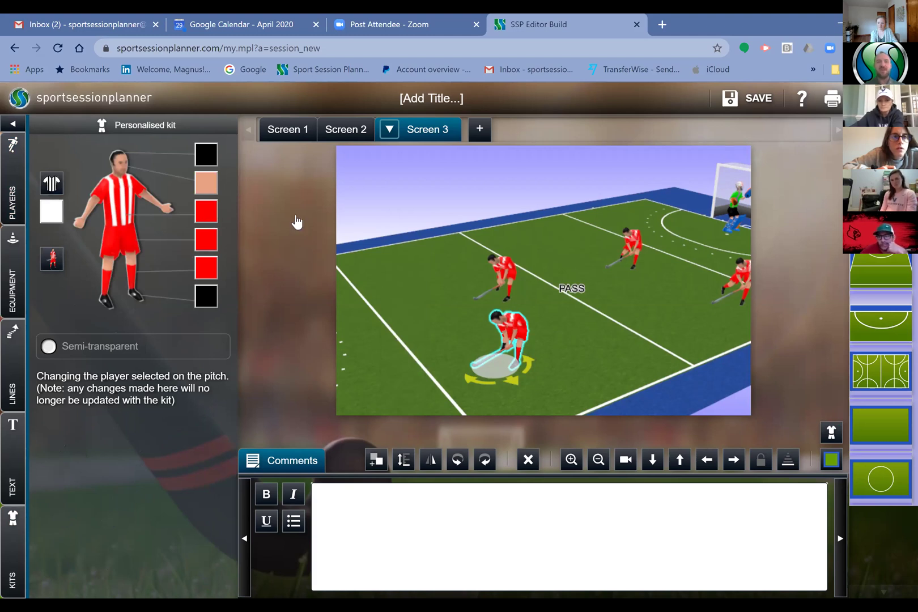
click(300, 189)
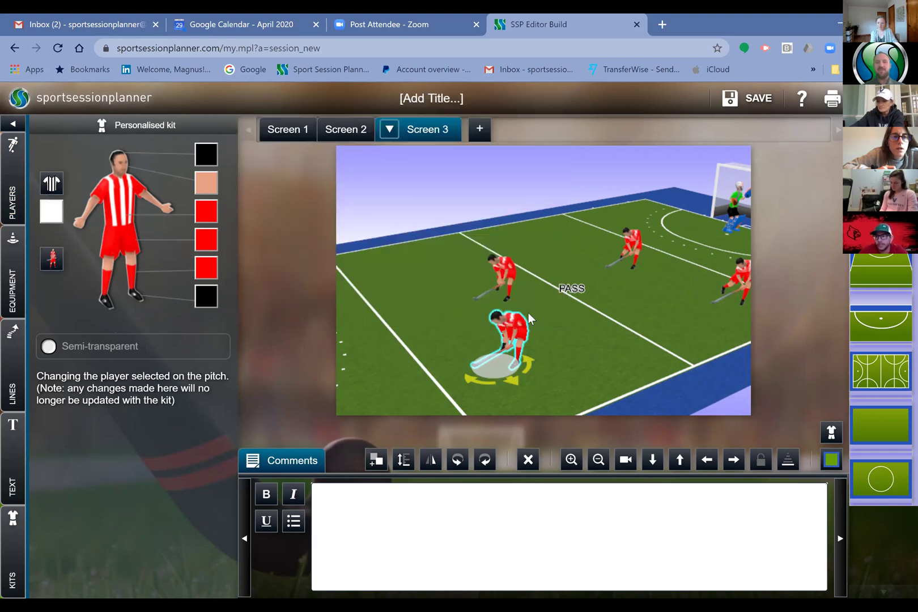
drag(508, 372, 488, 368)
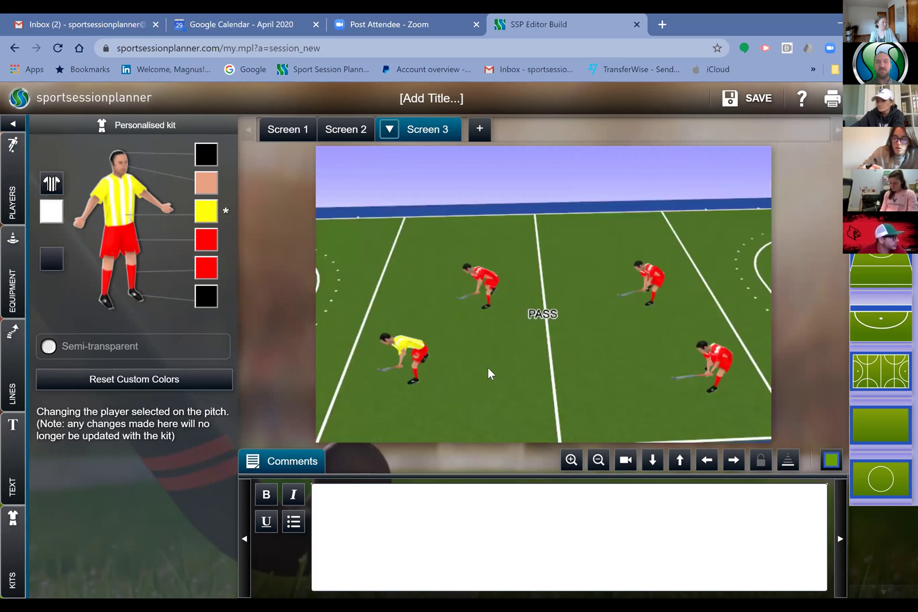
Duplicate the yellow-shirted player twice, placing one copy near the halfway line and the other between the far red players.
click(417, 351)
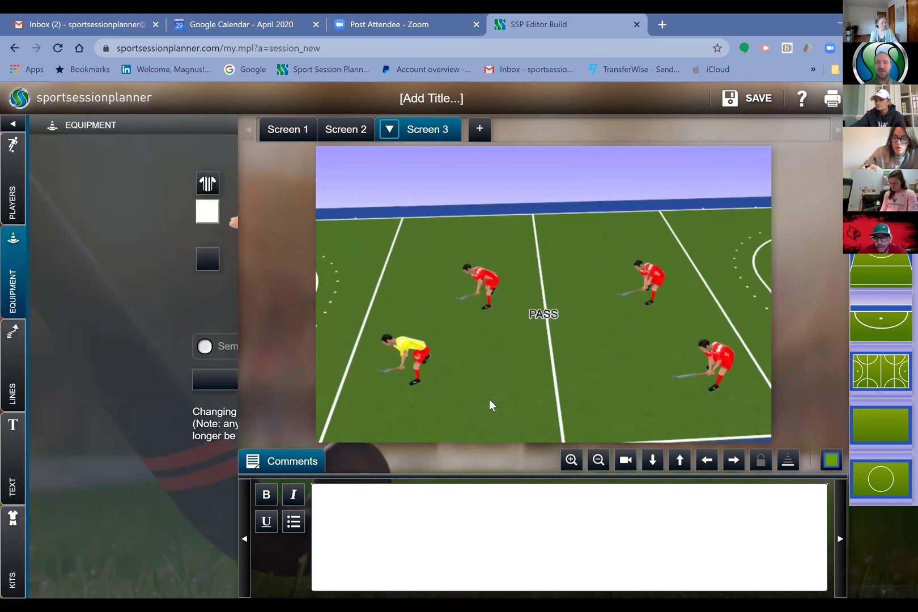
click(376, 459)
click(376, 459)
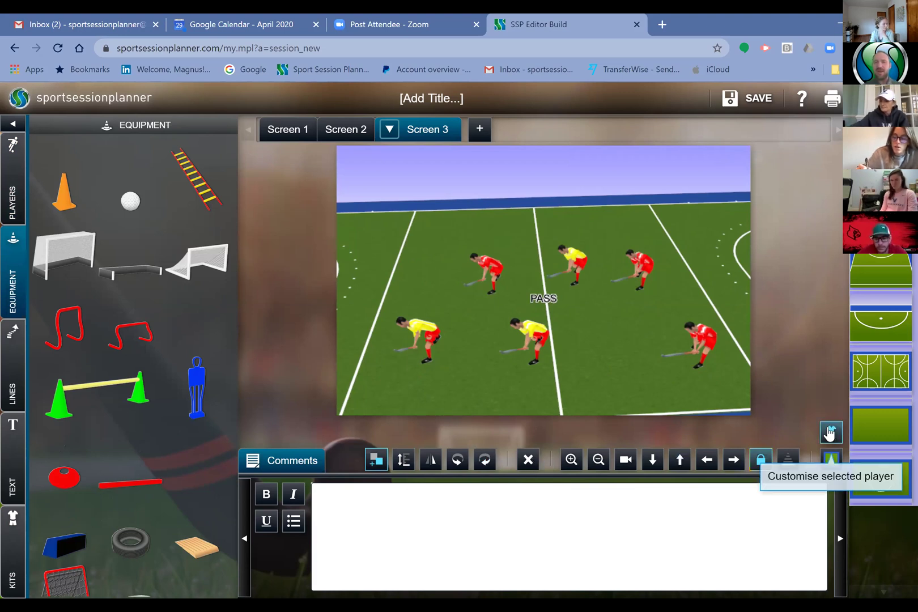
Make the original yellow-shirted player semi-transparent in its personalised kit.
click(830, 433)
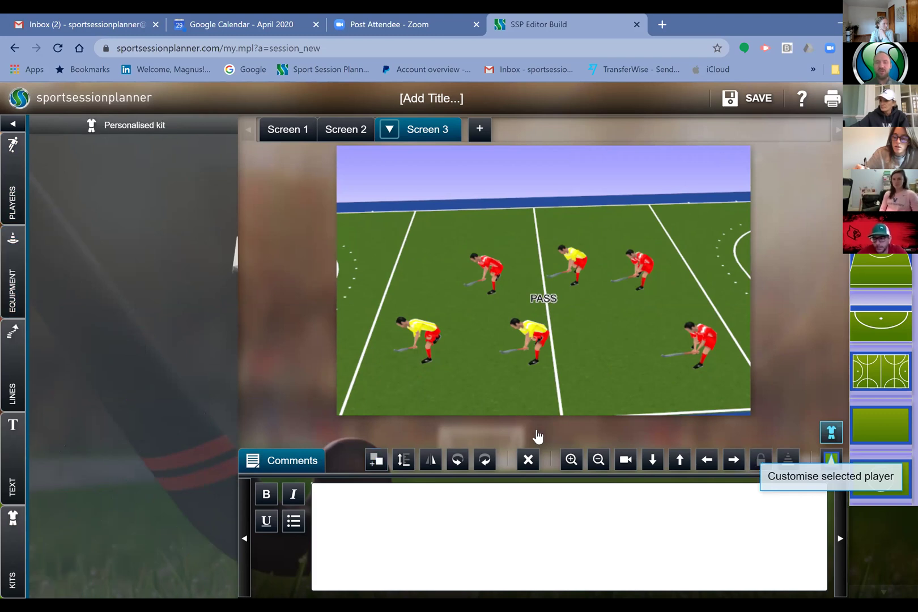
click(425, 332)
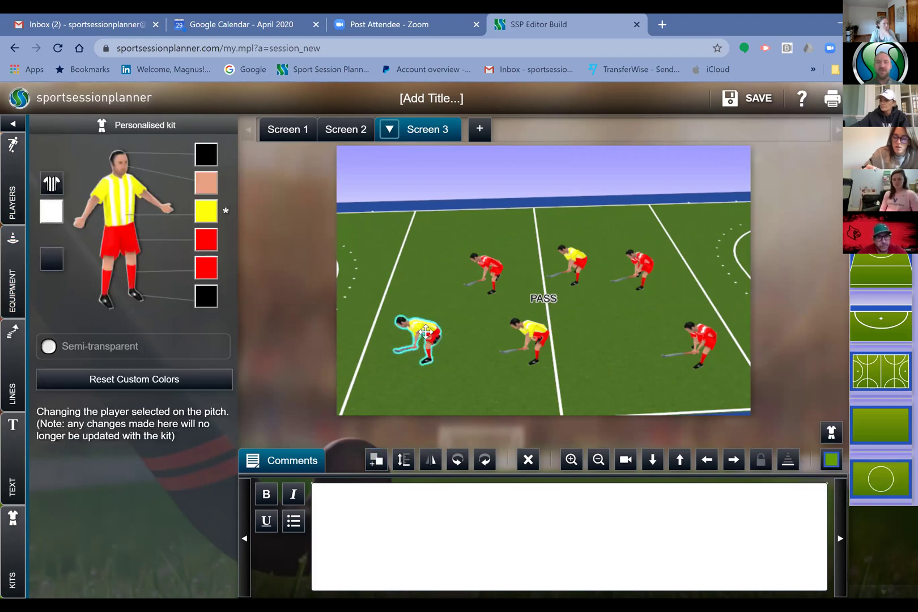
click(425, 332)
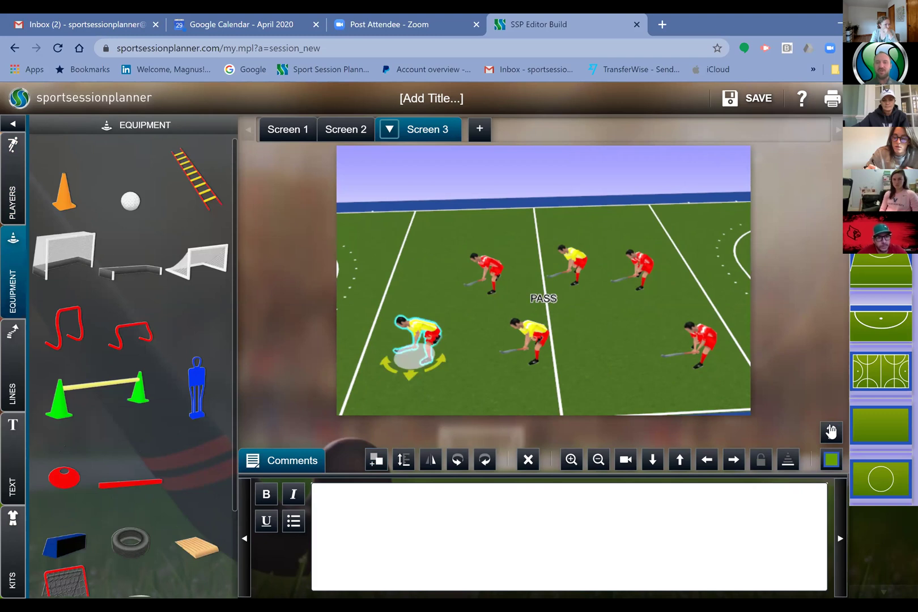
click(831, 432)
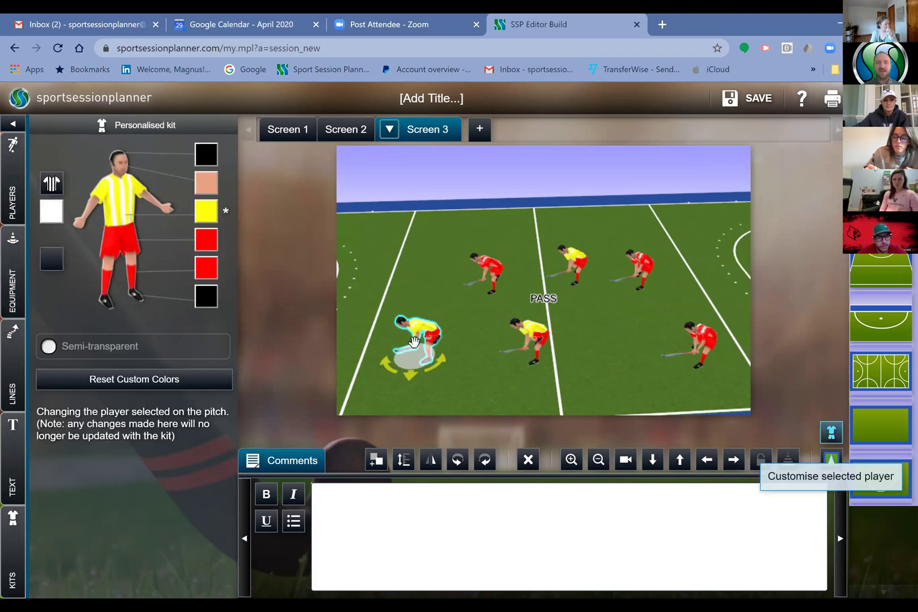
click(48, 347)
click(469, 383)
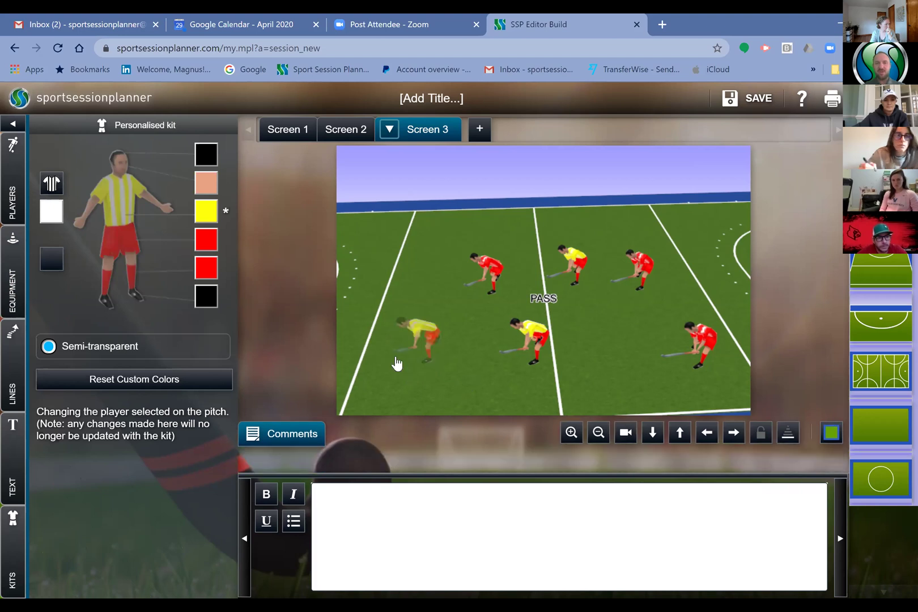
Delete the semi-transparent player and open the personalised kit of a remaining yellow-shirted player.
click(453, 359)
drag(615, 389, 685, 336)
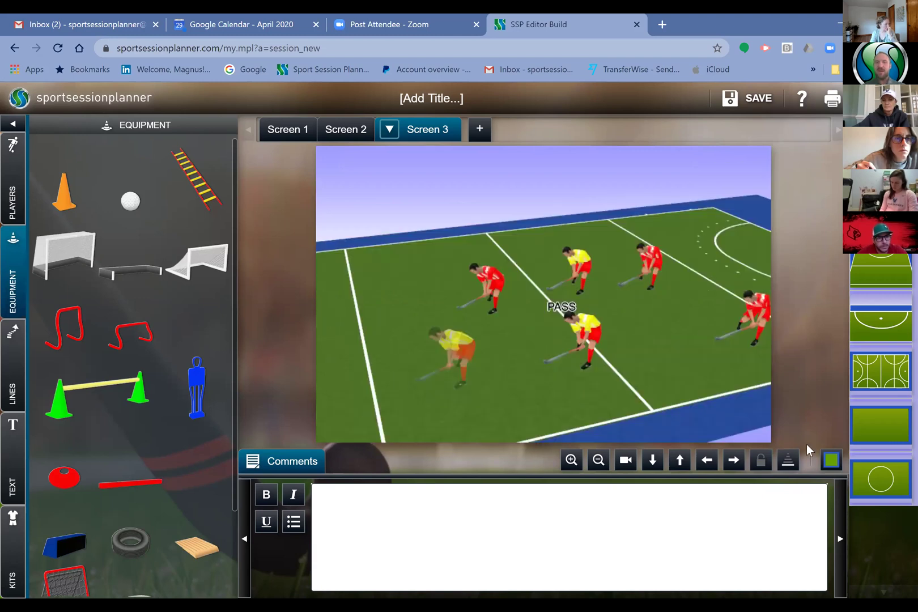
click(434, 359)
click(528, 459)
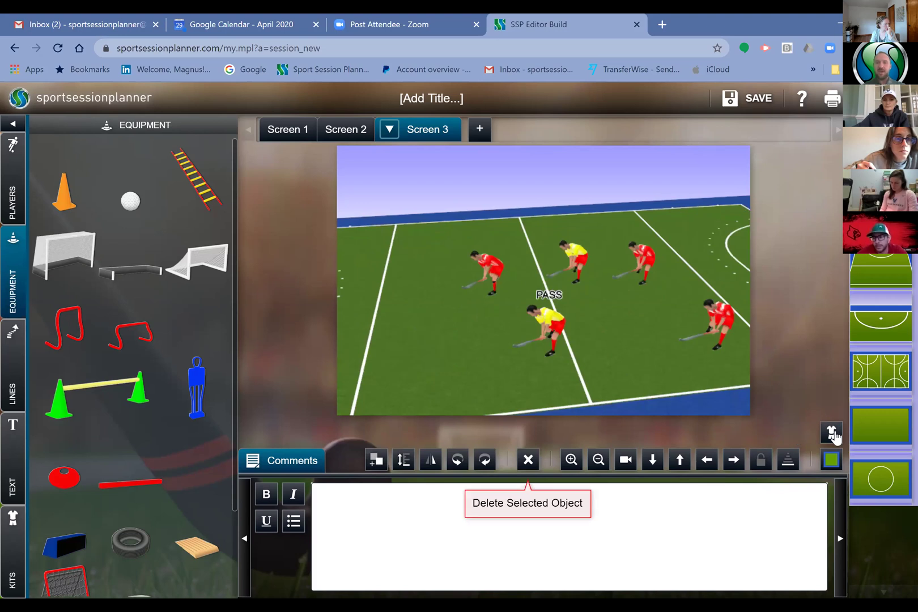
click(833, 434)
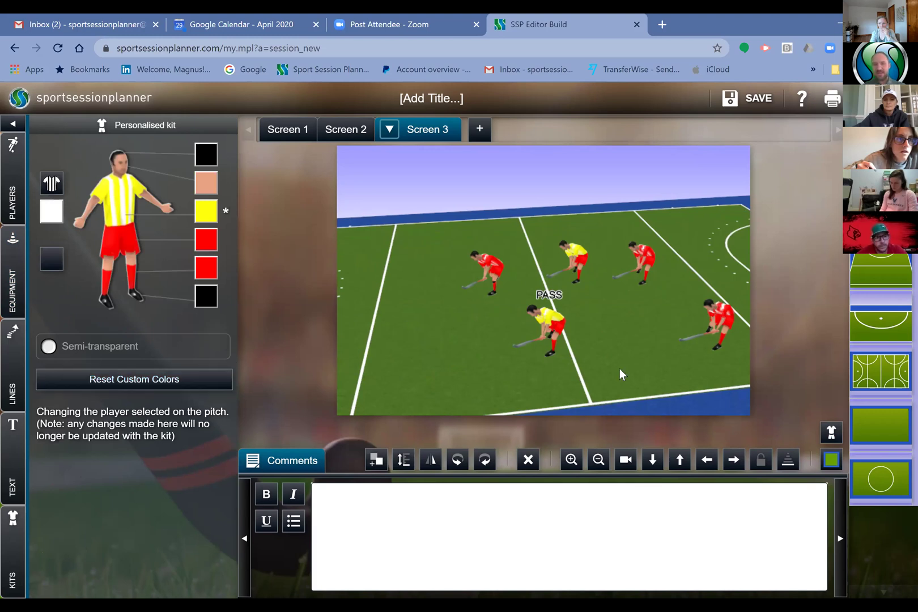
drag(426, 371, 572, 378)
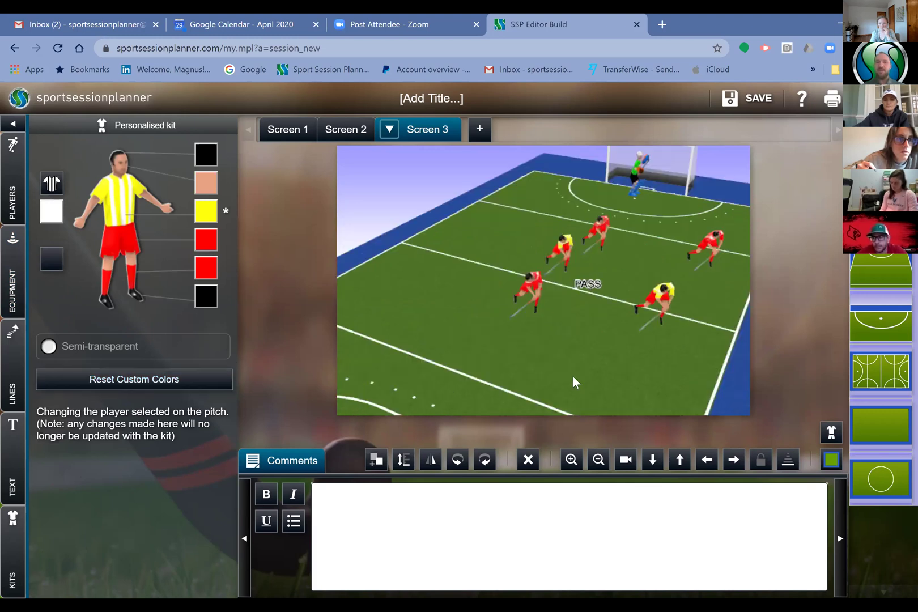
Delete Screen 3 from the session.
click(384, 135)
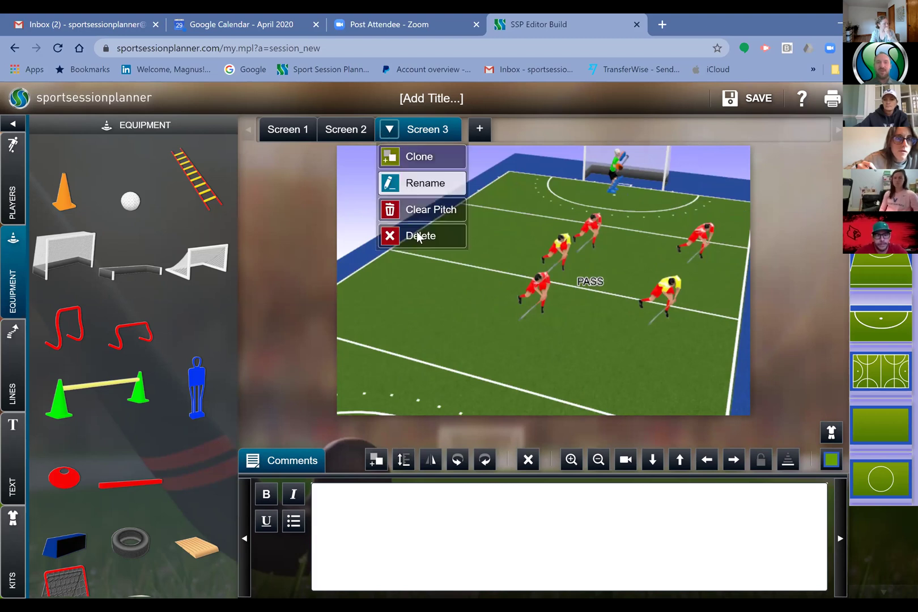
key(Delete)
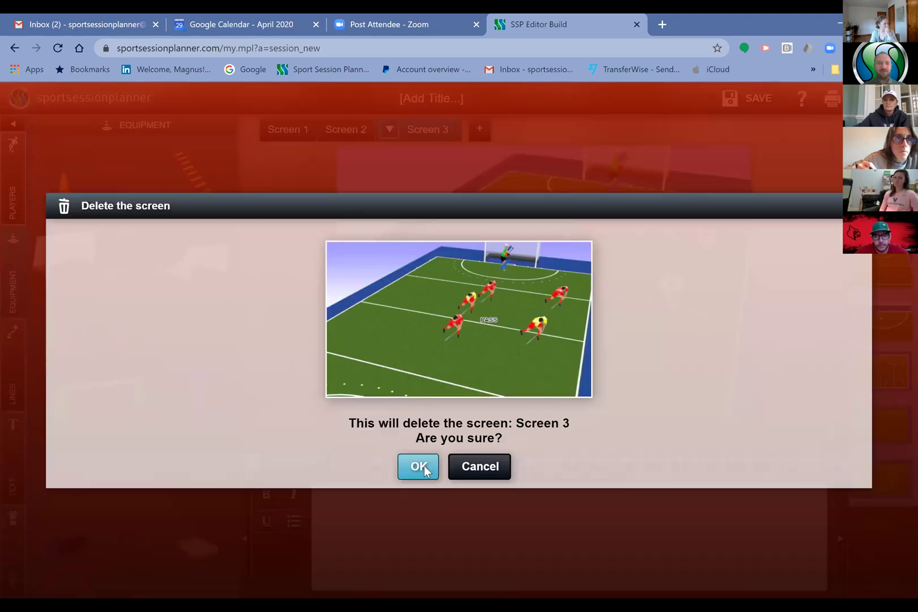
Confirm the deletion of Screen 3 from the session.
key(Return)
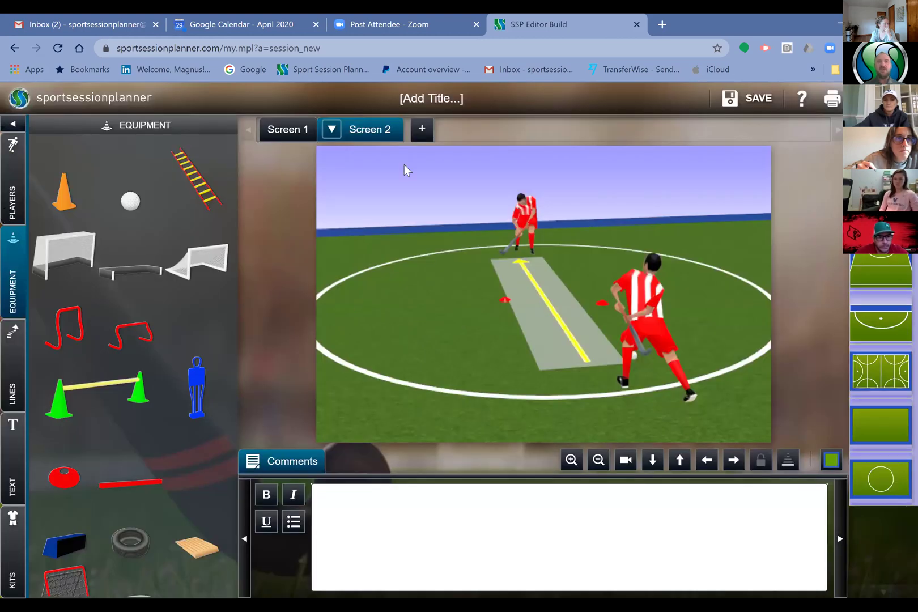
click(263, 130)
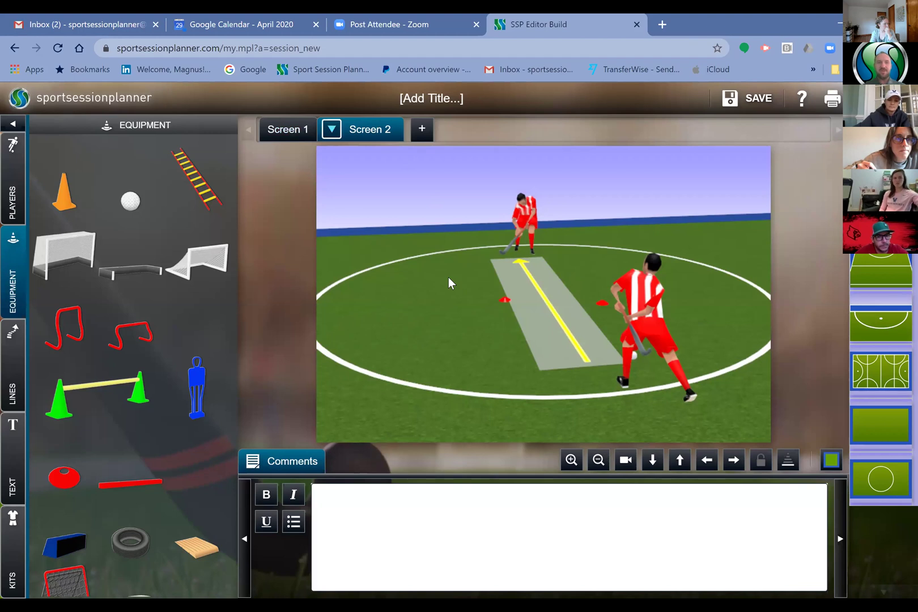
Show the players as circle symbols instead of figures and display the Kit 2 players.
click(14, 193)
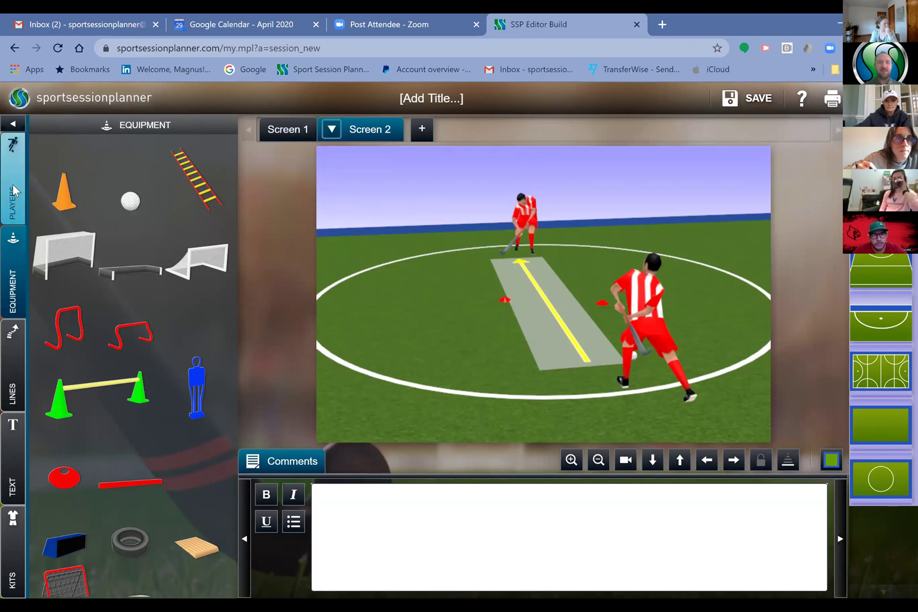
click(198, 147)
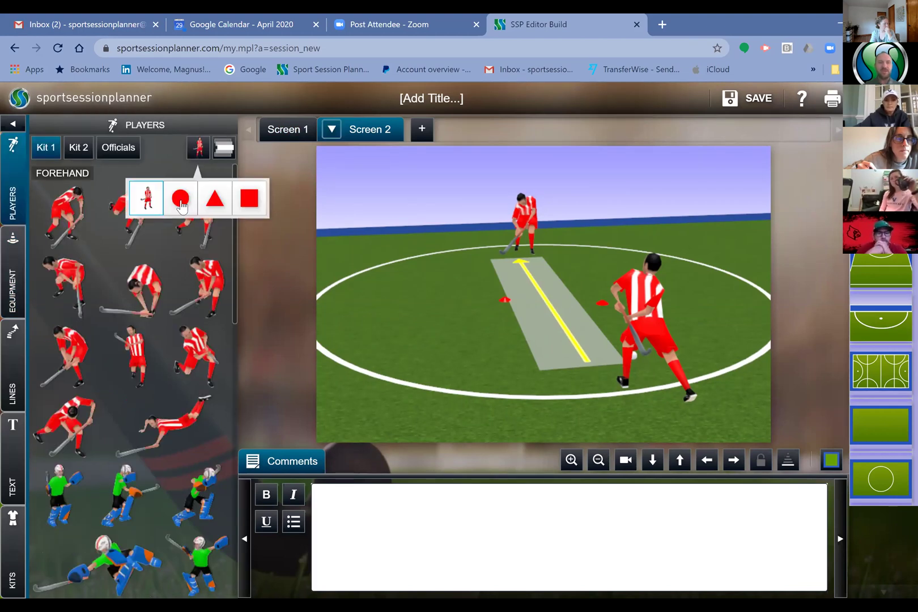
click(76, 149)
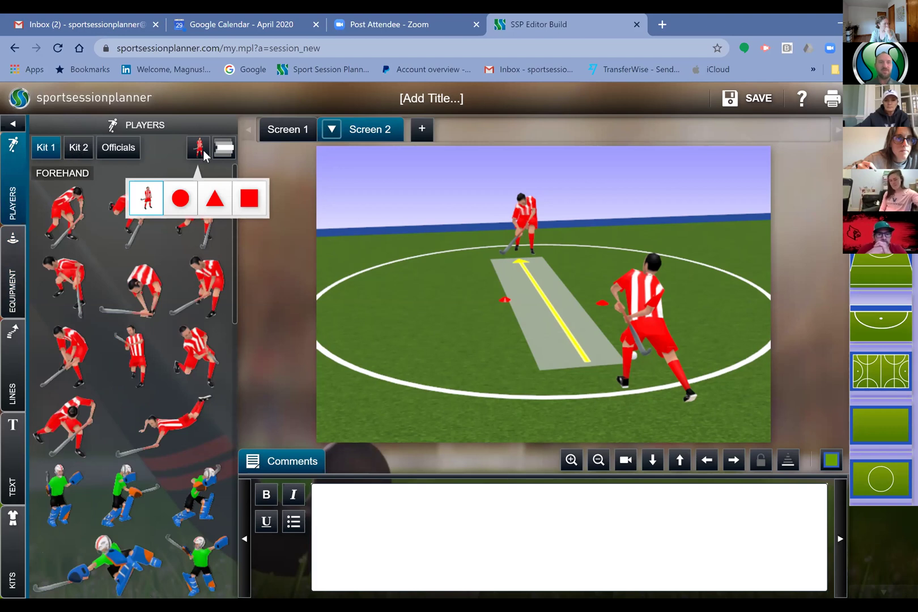
click(198, 147)
click(183, 204)
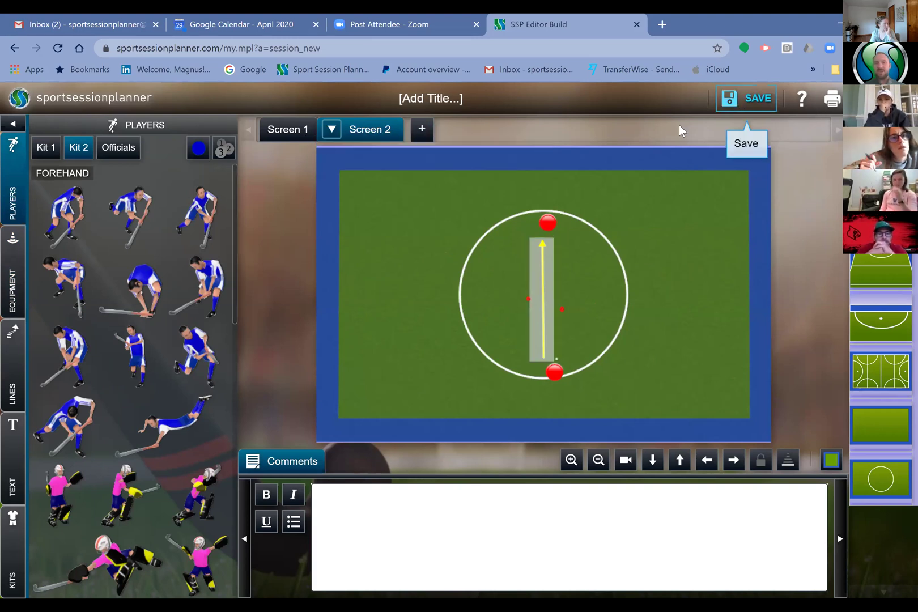
Open the session's save settings and enter TEST SESSION as the session title.
double_click(467, 131)
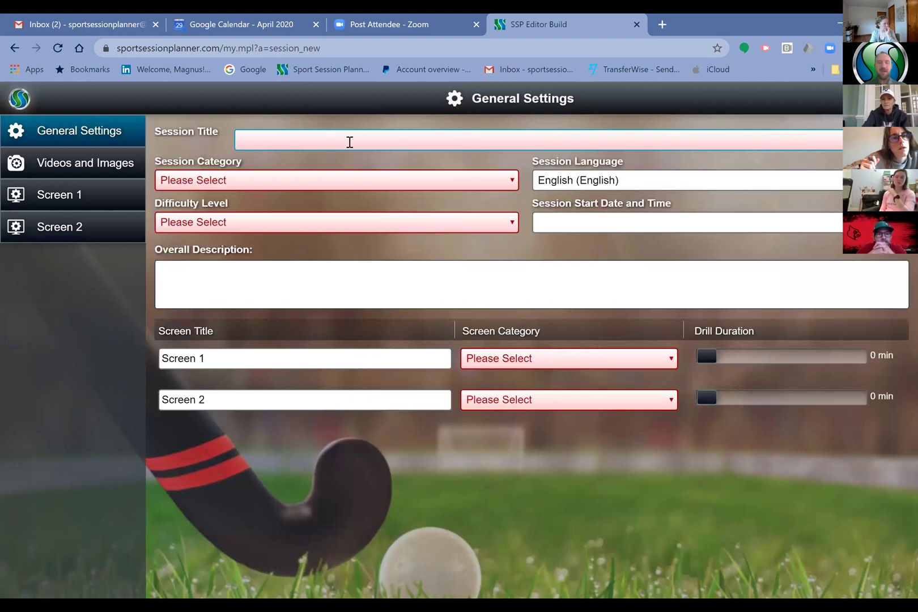
text(TE)
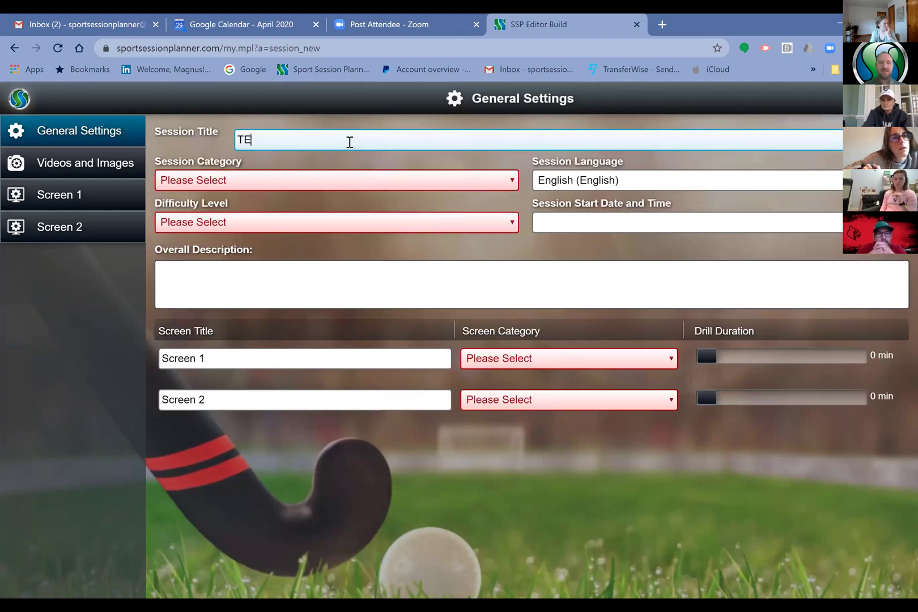
text(ST SESSION)
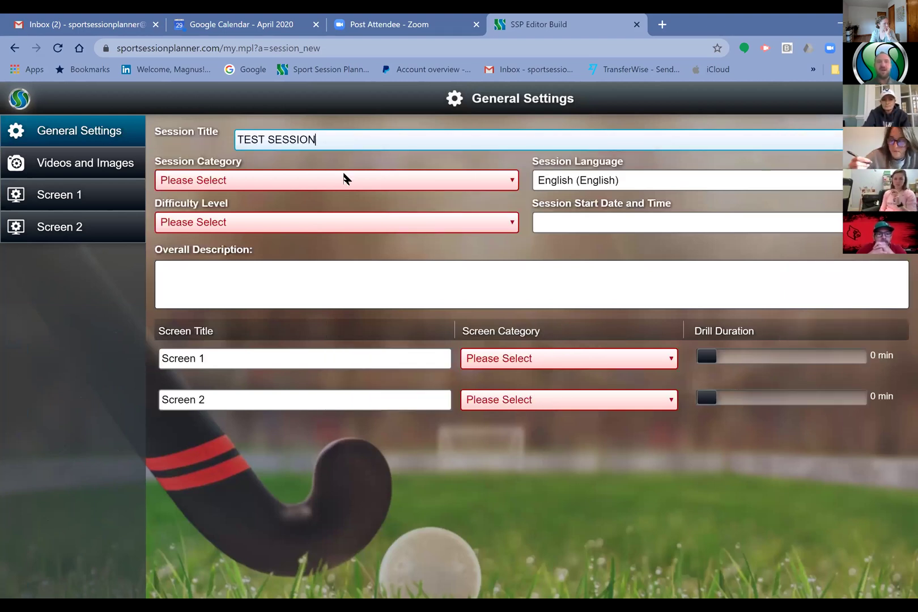
Set the session category to Technical: Passing and the difficulty level to Under 10s.
click(313, 189)
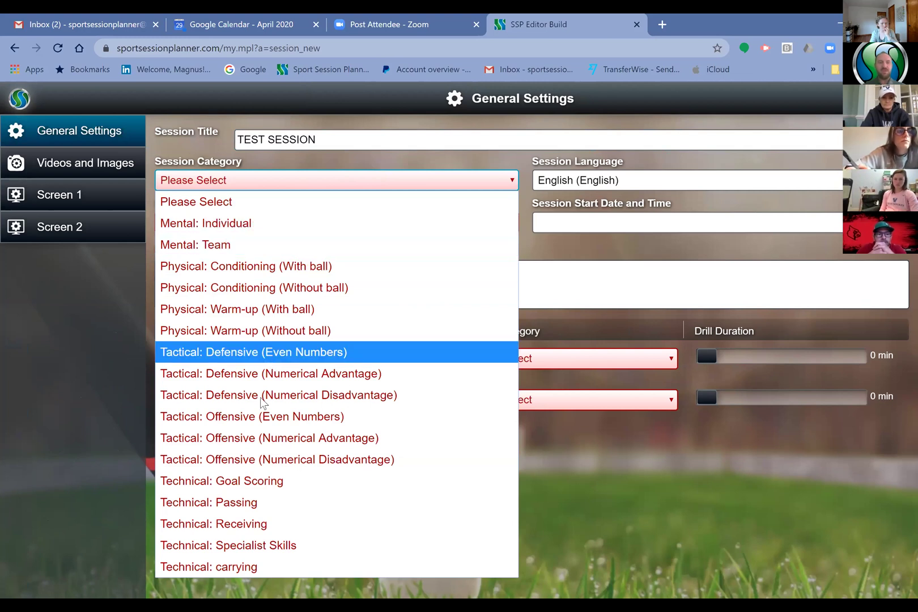
click(240, 509)
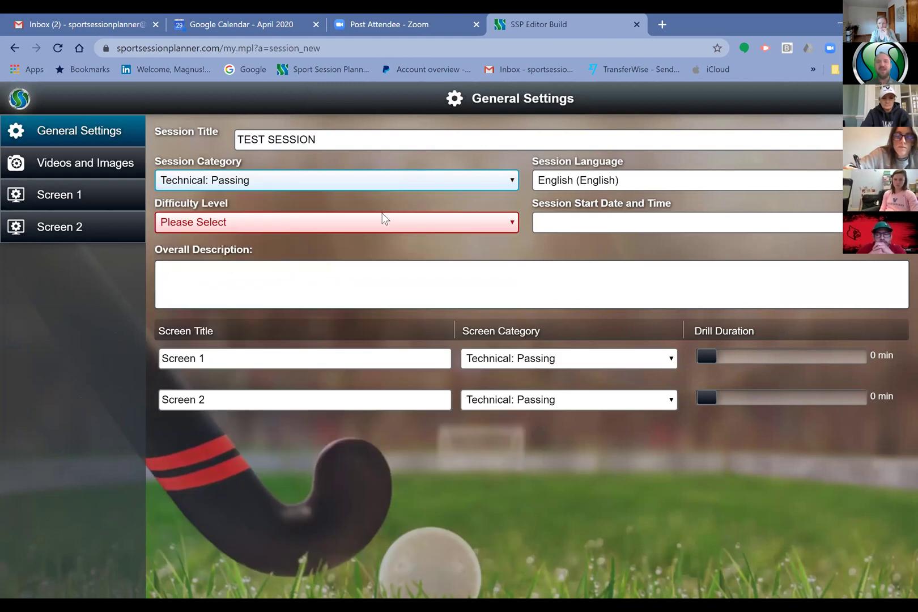
click(420, 180)
click(420, 180)
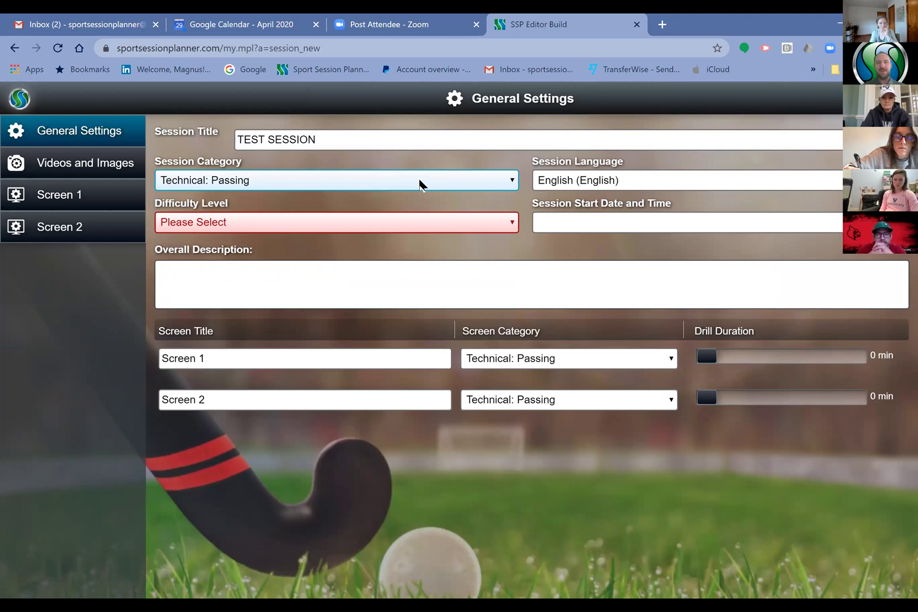
click(398, 225)
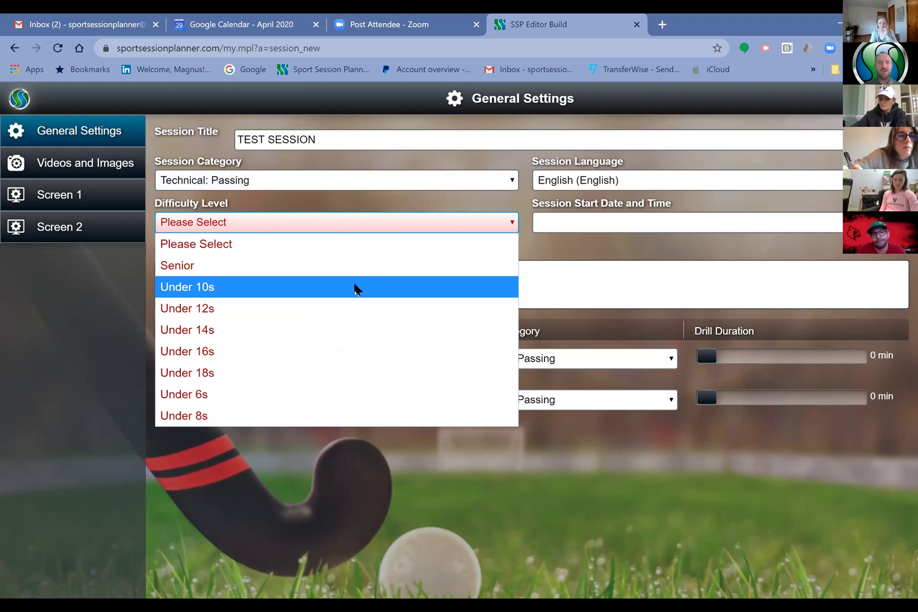
click(354, 288)
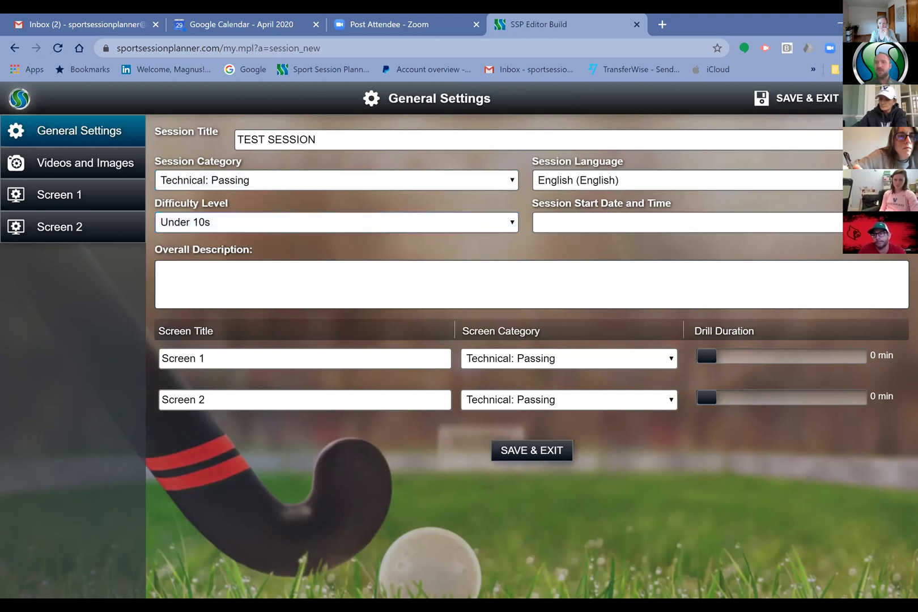
Set the session start to 29-Apr-2020 17:20 and the drill durations to 25 min for Screen 1 and 30 min for Screen 2.
click(805, 223)
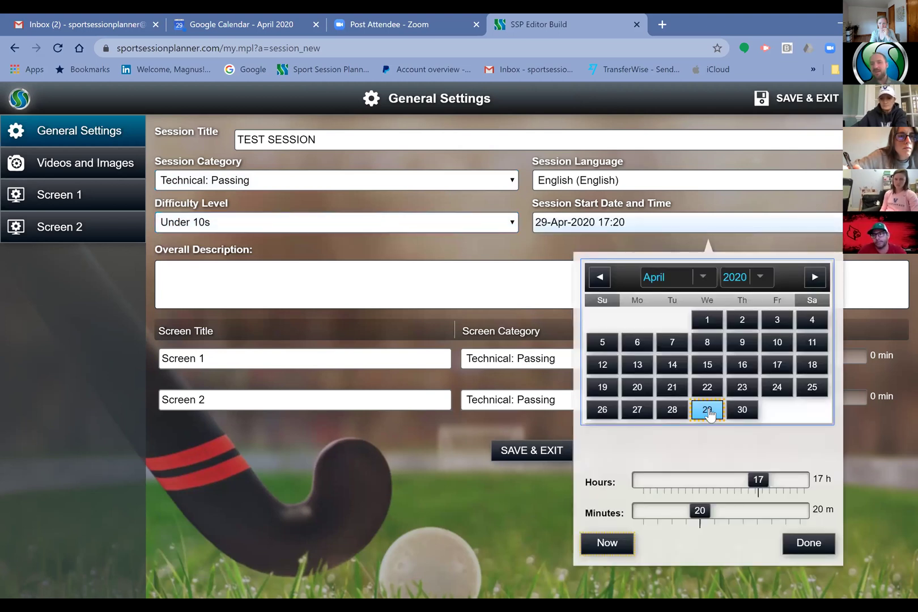
click(712, 259)
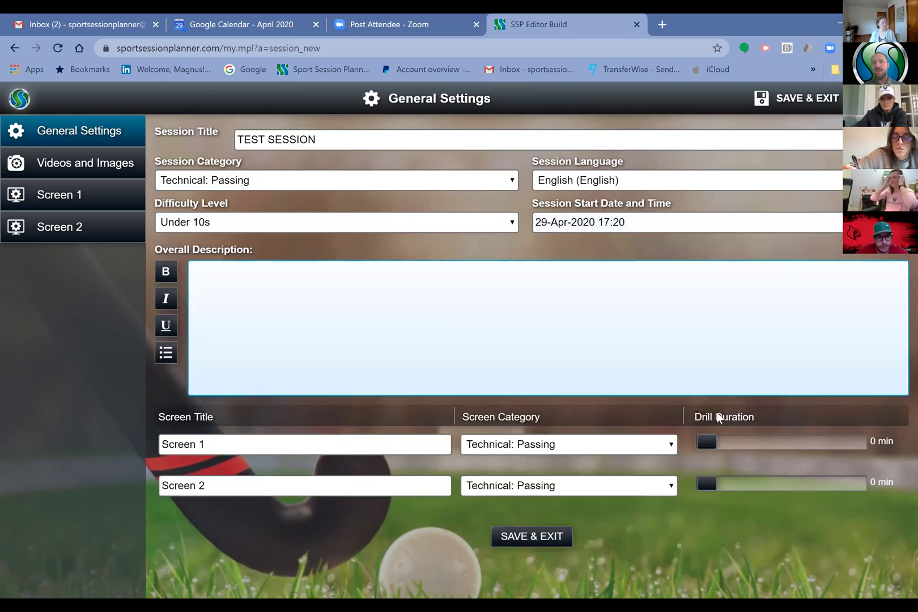
drag(719, 445, 742, 436)
drag(707, 398, 748, 401)
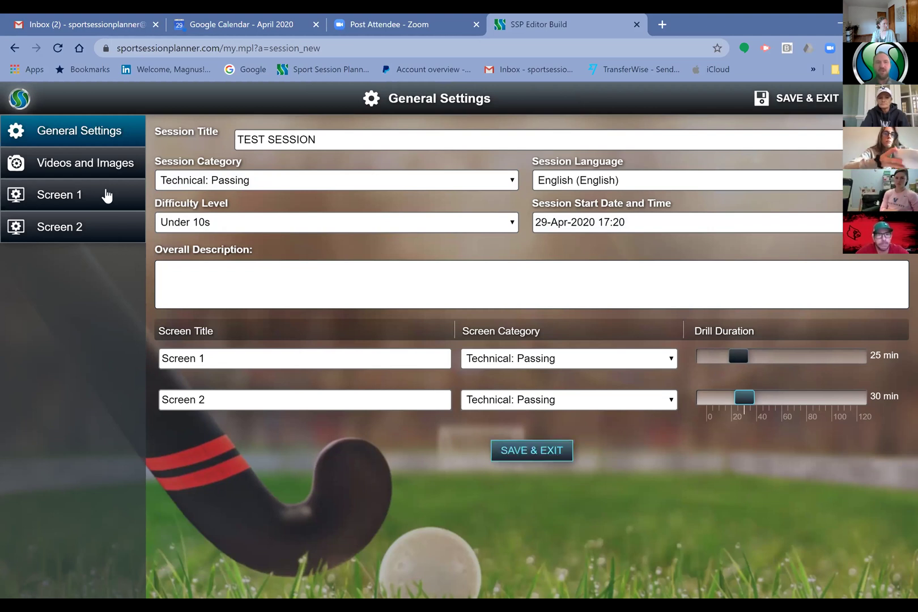
Open the session's Videos and Images settings and search YouTube for FIELD HOCKEY PRACTICE SESSION in a new browser tab.
click(64, 167)
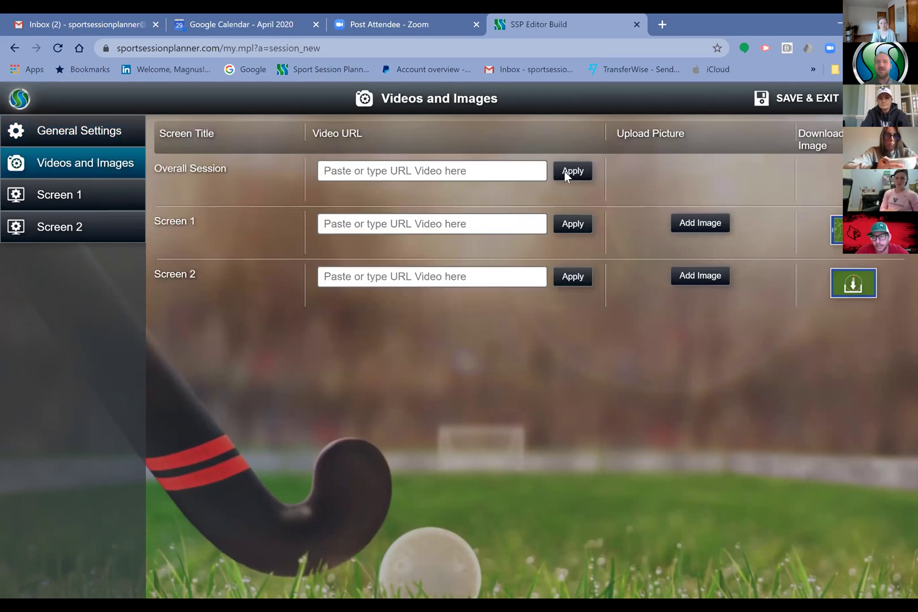
key(ctrl+t)
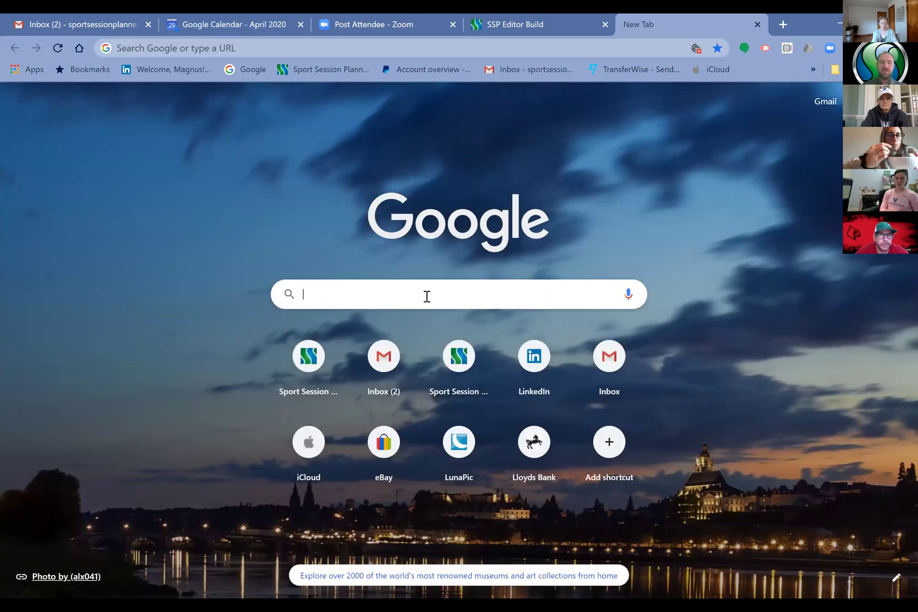
text(YOUTUBE)
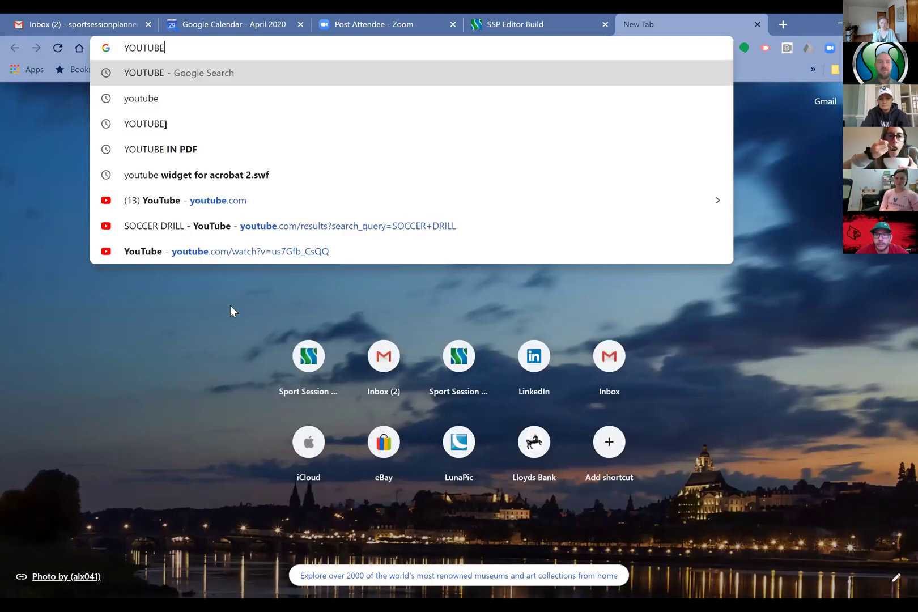
key(Return)
click(230, 293)
text(FIELD HOCKEY)
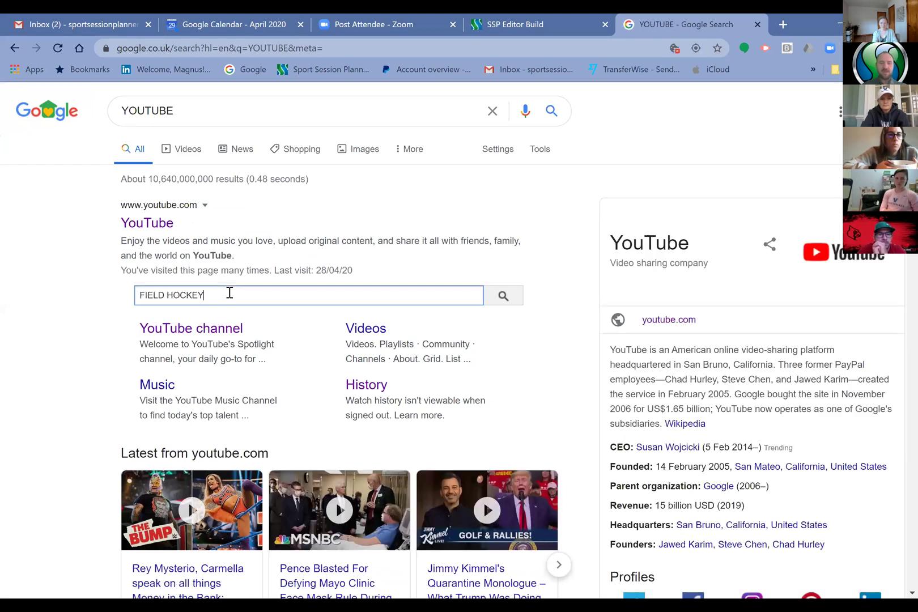
text( PRACTIC)
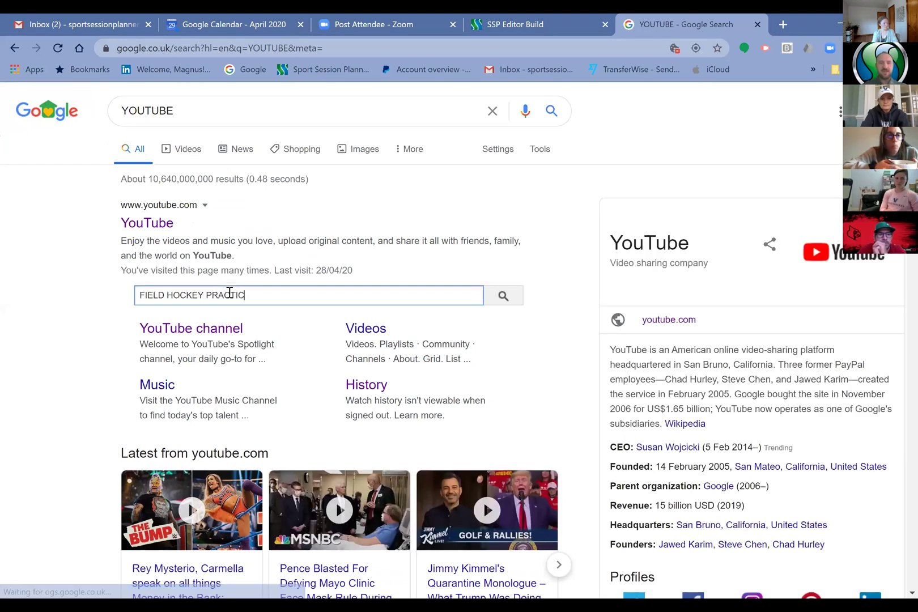
text(E SESSION)
key(Return)
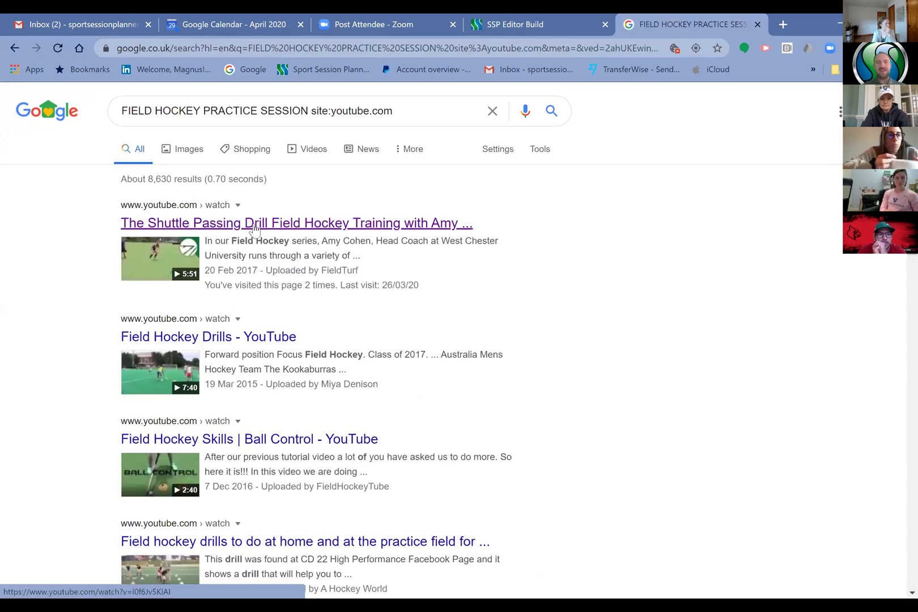
Open The Shuttle Passing Drill video from the search results, pause it and copy its URL.
click(253, 226)
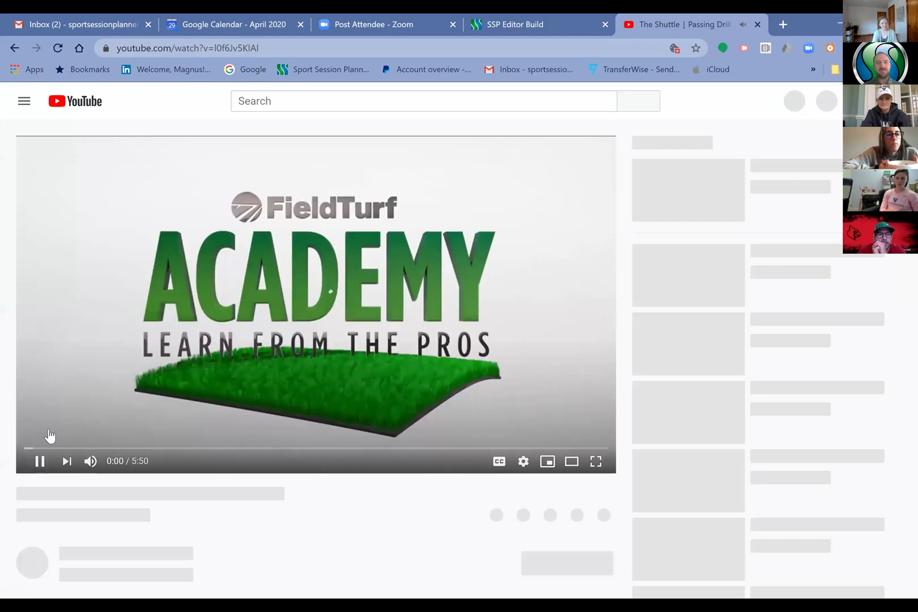
click(196, 46)
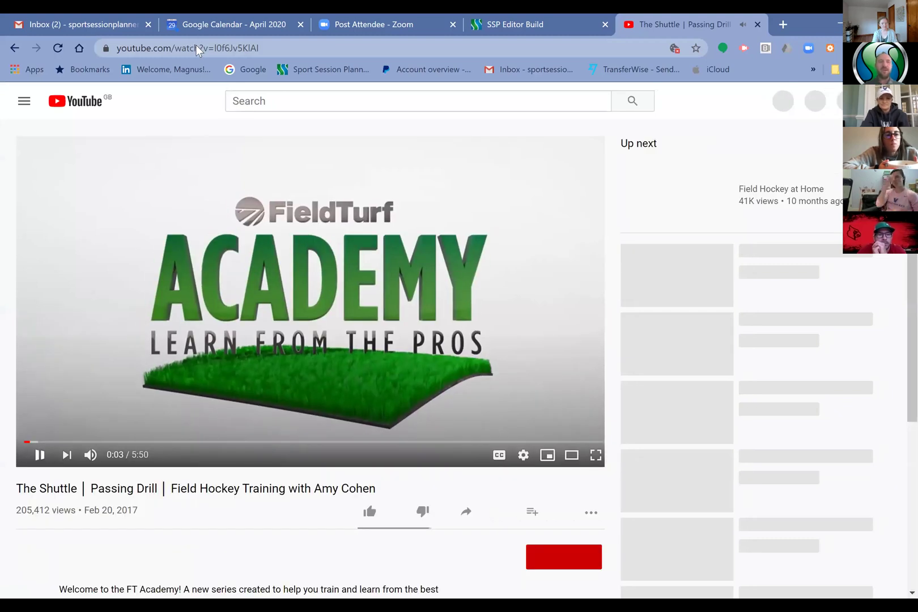
right_click(196, 47)
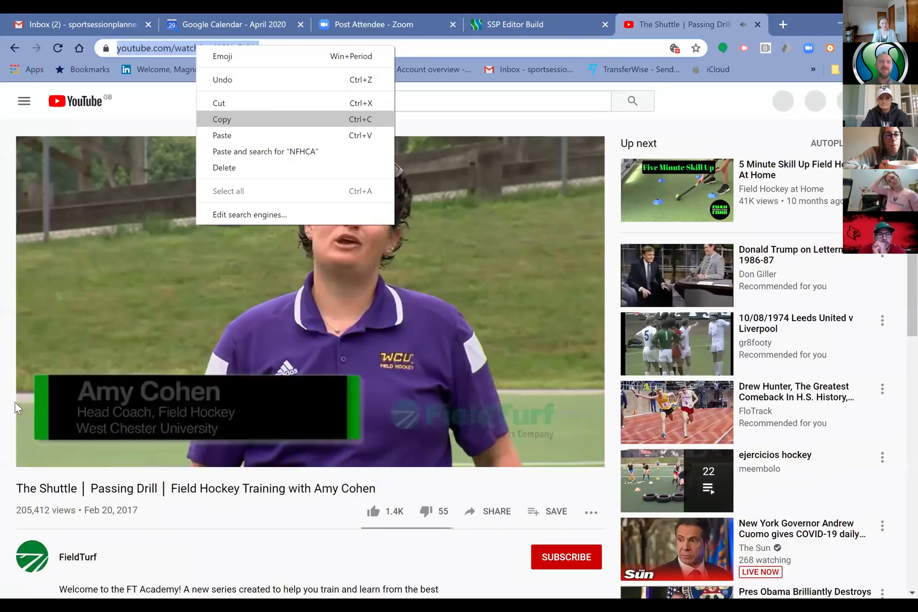
click(43, 459)
click(42, 459)
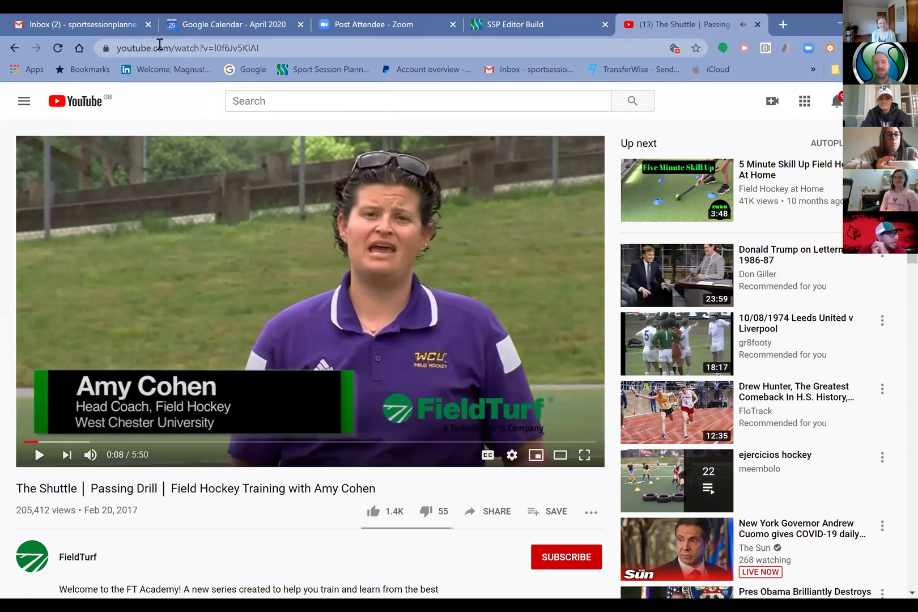
click(230, 48)
right_click(221, 50)
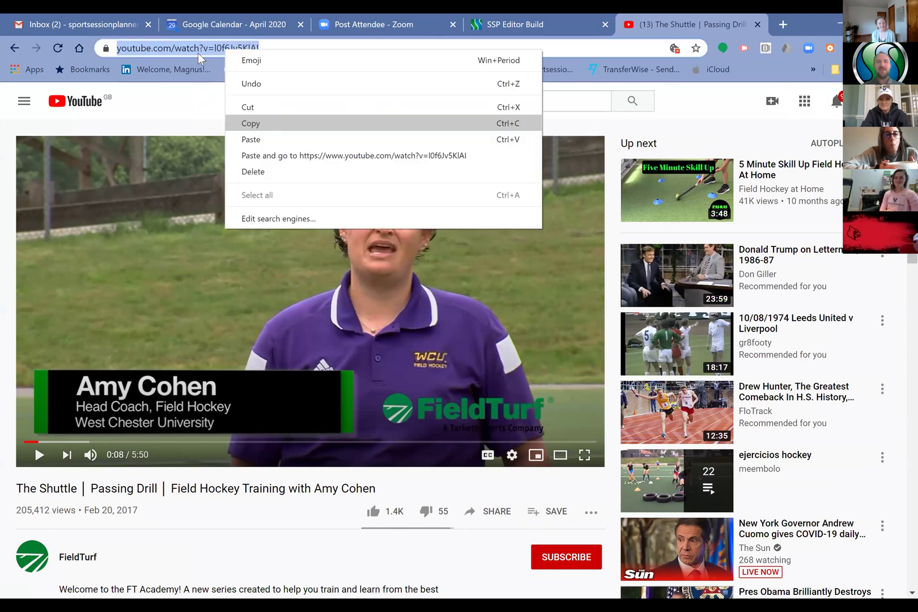
click(255, 123)
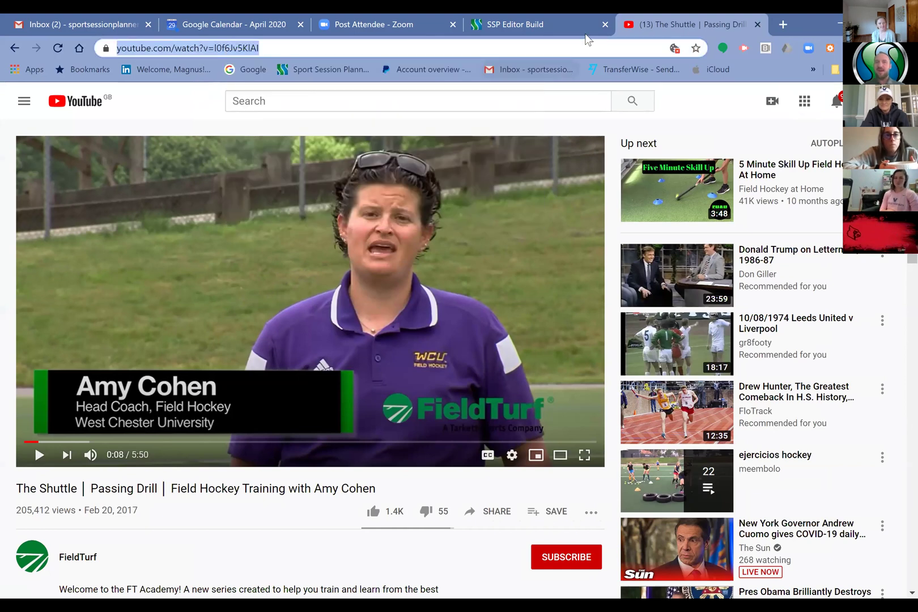
Return to the session planner and apply the copied YouTube URL as the Overall Session video.
key(ctrl+w)
click(452, 173)
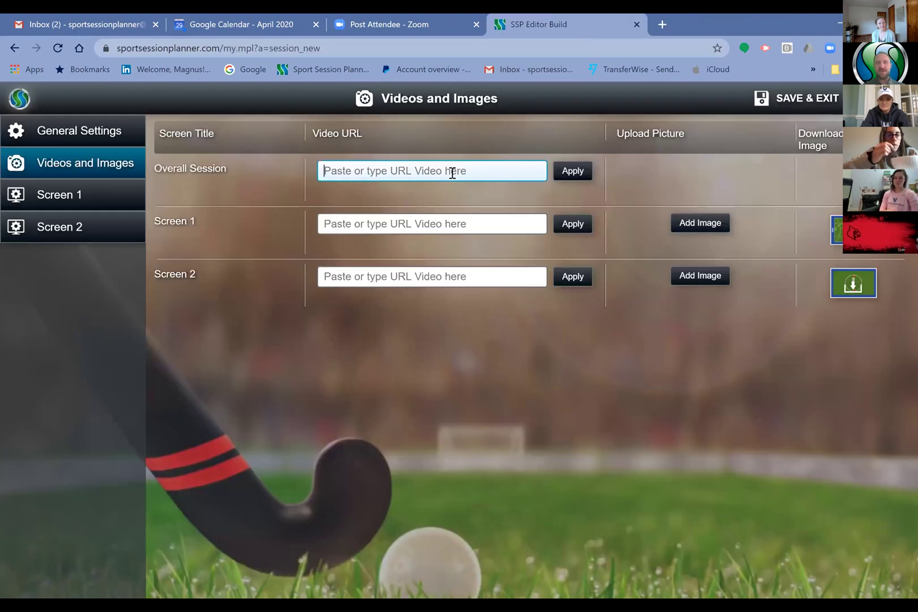
key(ctrl+v)
click(583, 170)
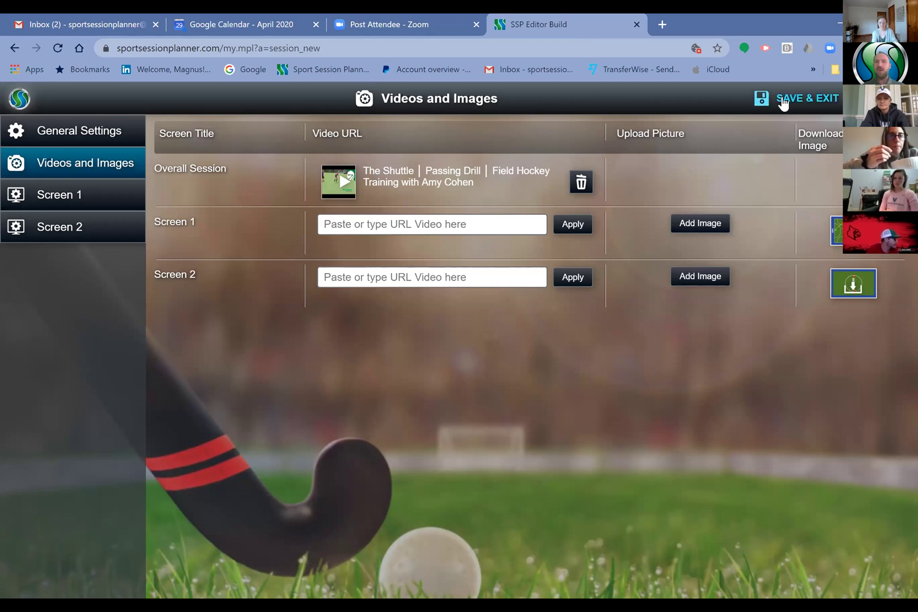
Examine the learning objectives and drill duration settings of Screen 1.
click(68, 196)
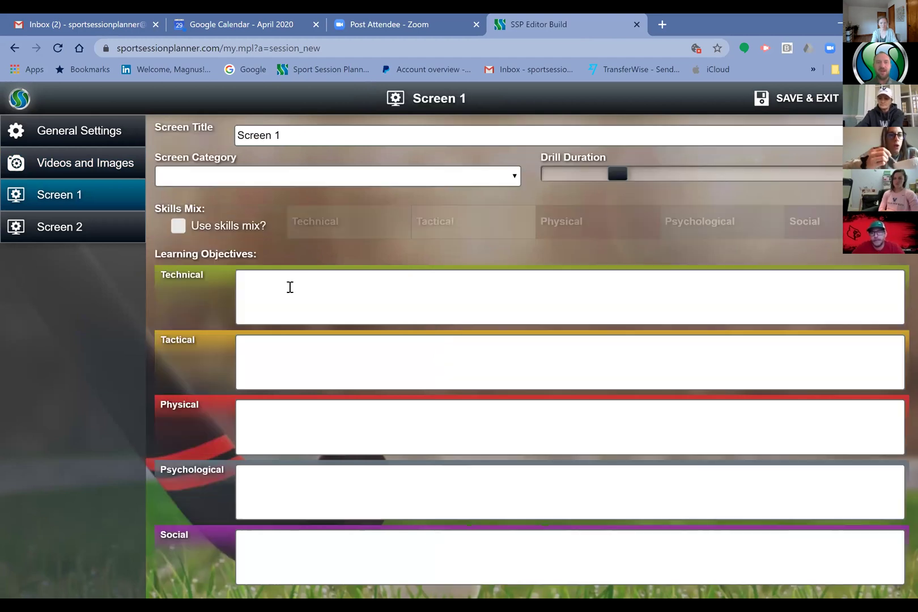
click(218, 281)
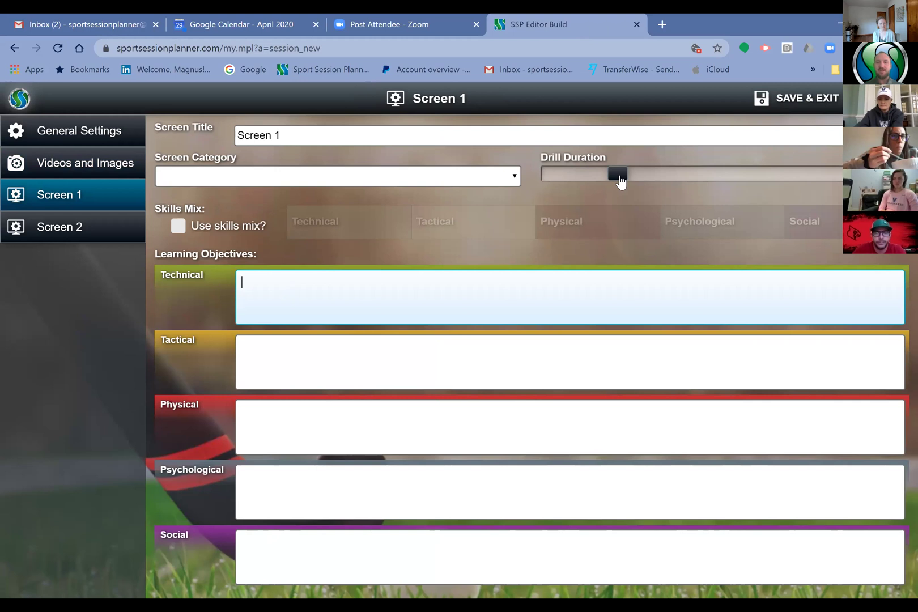
mouse_move(621, 176)
Return to the general settings, then save the session and exit the editor.
click(82, 136)
drag(730, 354, 750, 356)
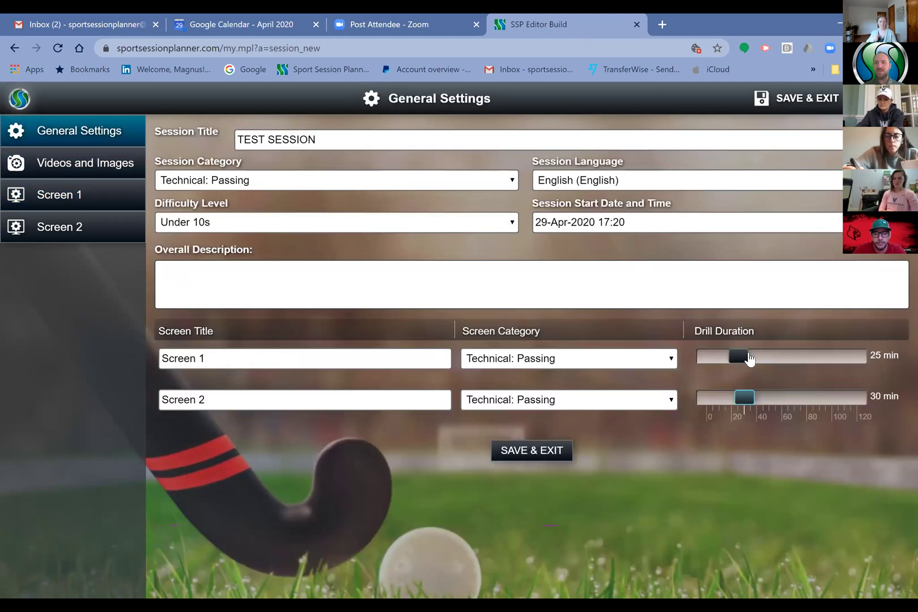
key(Home)
click(532, 450)
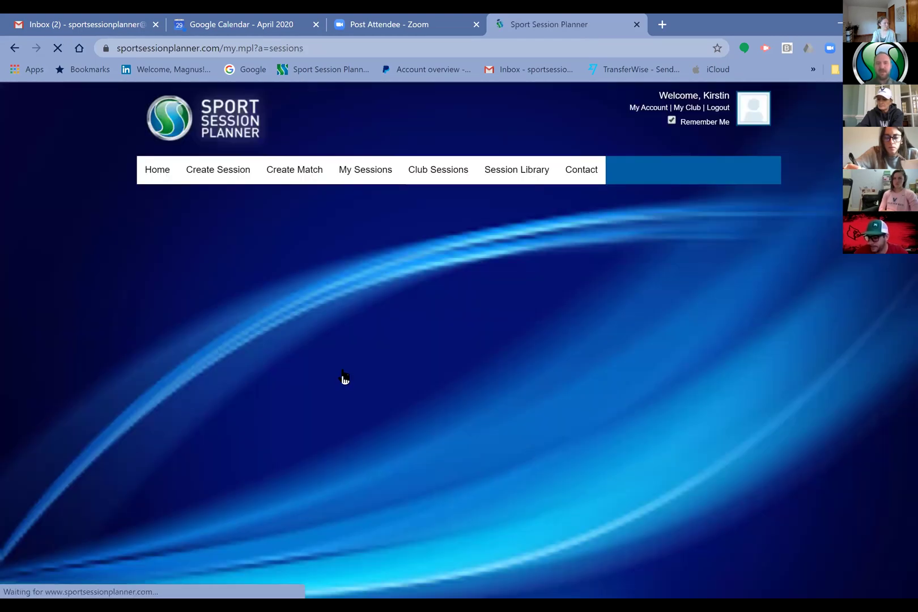
Open TEST SESSION from the saved training sessions and look through its drill screens and attached video.
scroll(435, 407, down, 2)
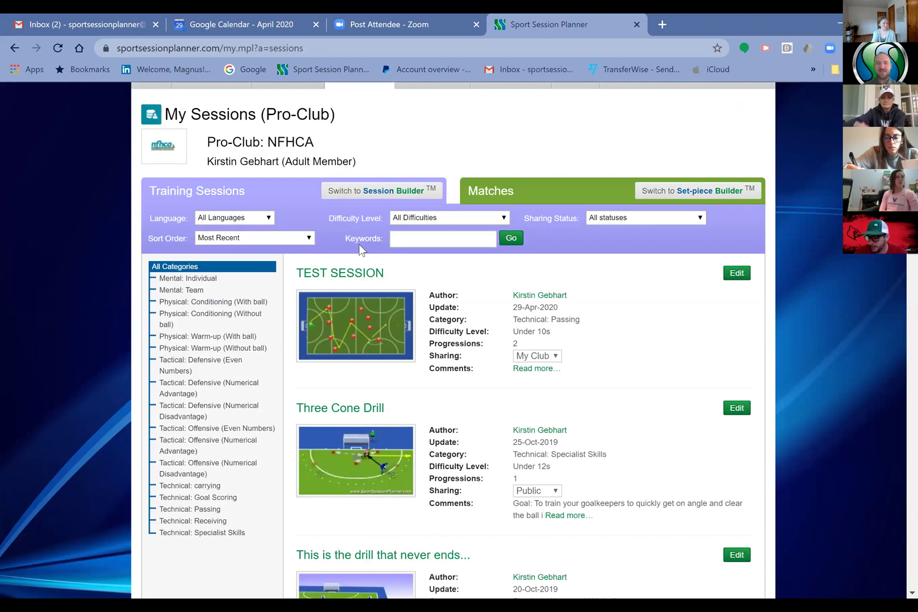
click(343, 273)
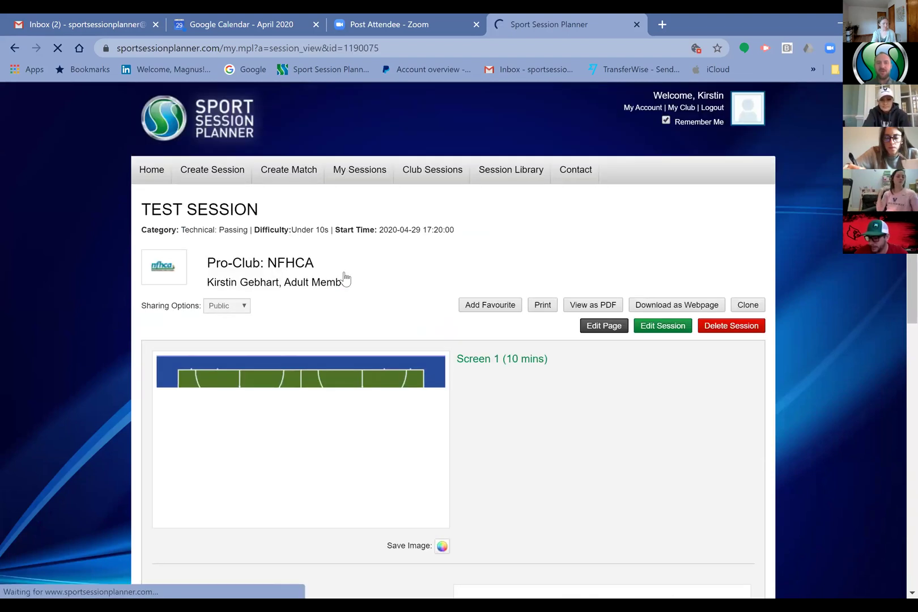
scroll(345, 278, down, 2)
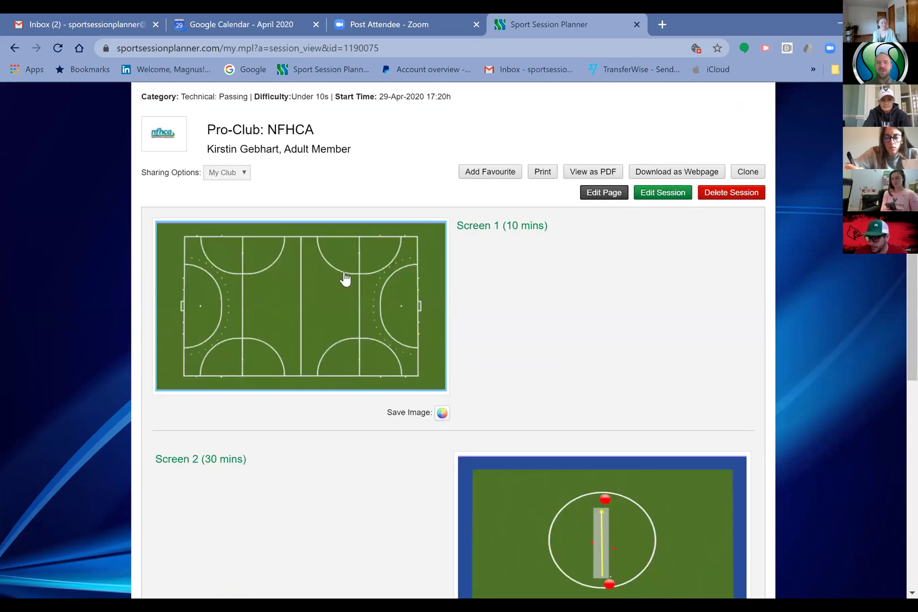
scroll(345, 277, down, 4)
scroll(346, 279, down, 1)
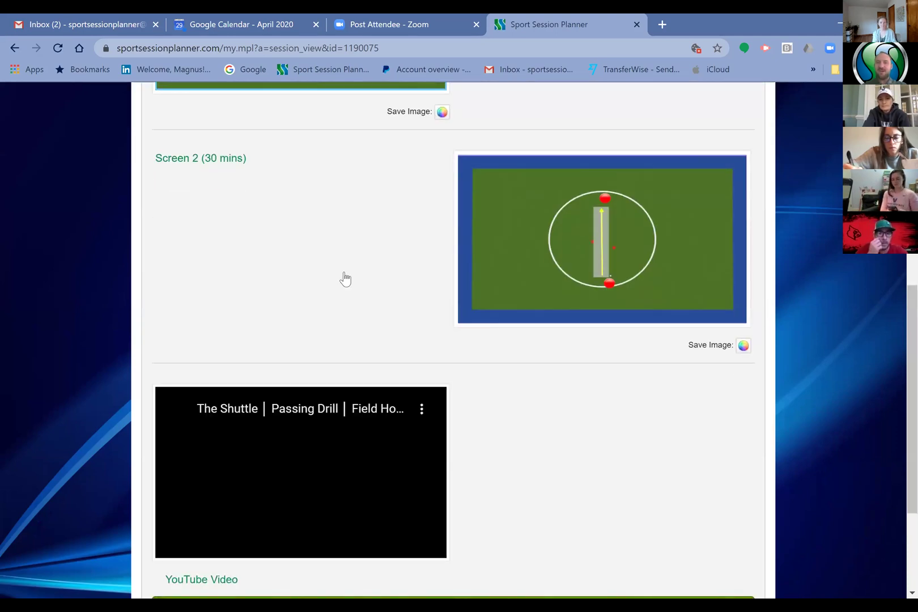
scroll(344, 278, down, 2)
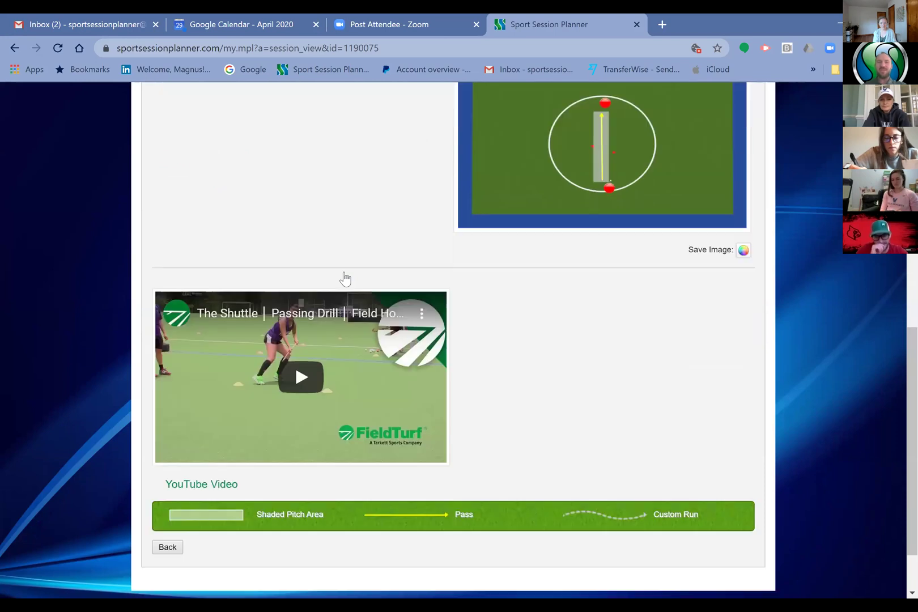
View the PDF layout options for the session, then dismiss them without choosing a layout.
scroll(345, 277, up, 3)
scroll(422, 263, up, 2)
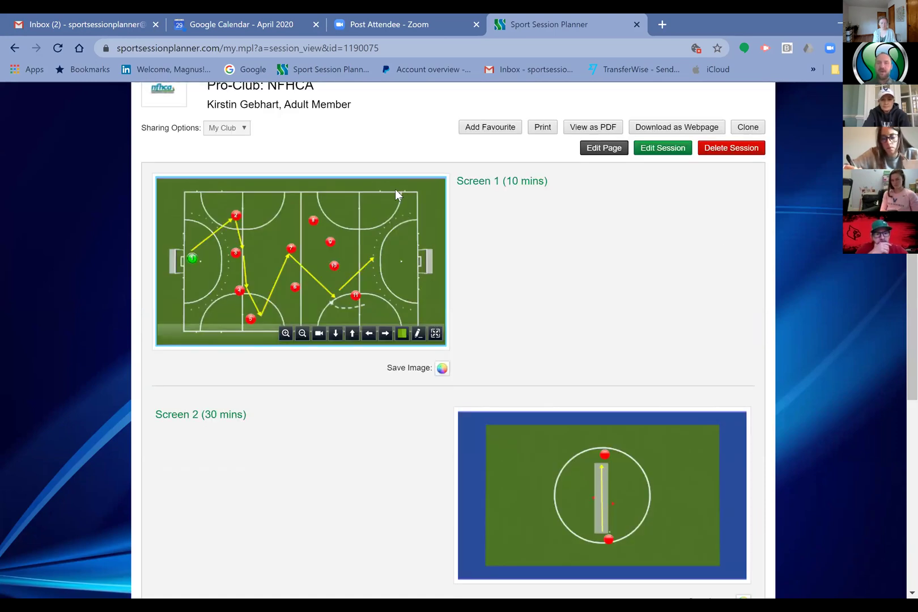
scroll(396, 194, up, 2)
scroll(591, 179, up, 2)
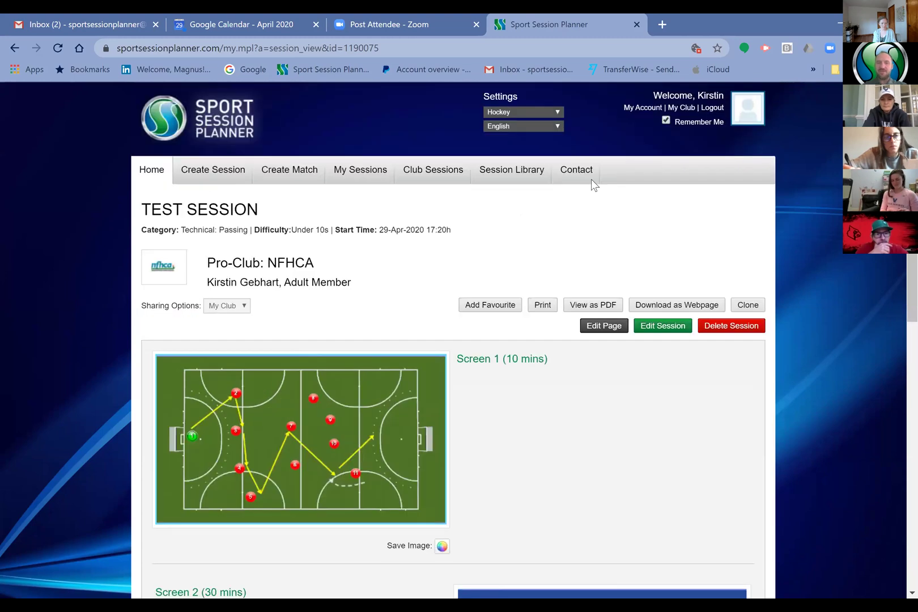
click(582, 306)
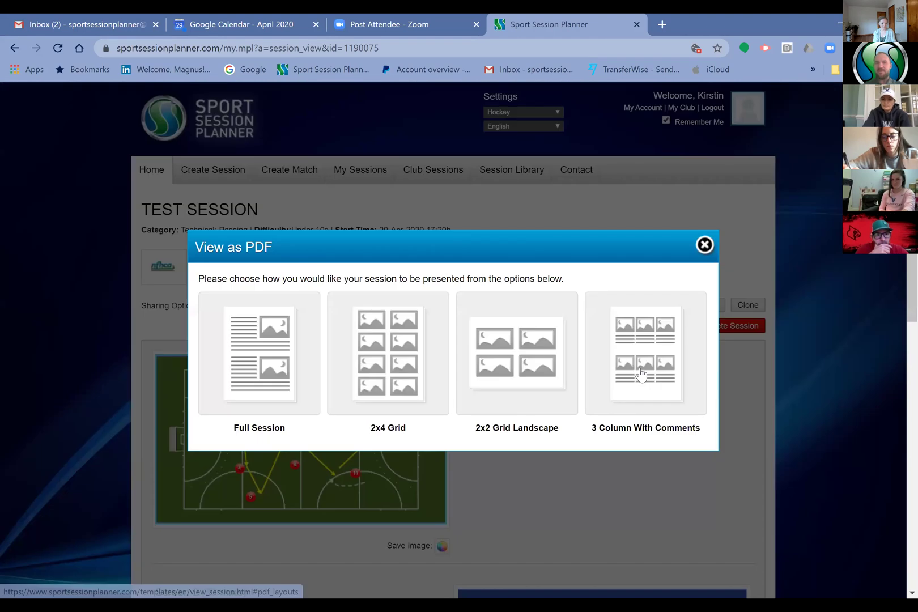
click(701, 249)
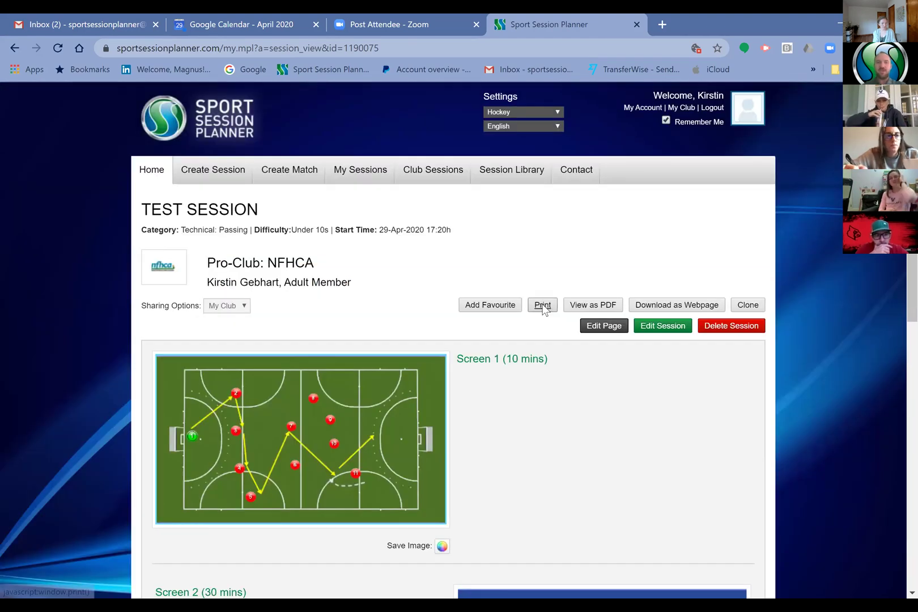
Change the session's sharing option to Public, then set it back to My Club.
click(242, 307)
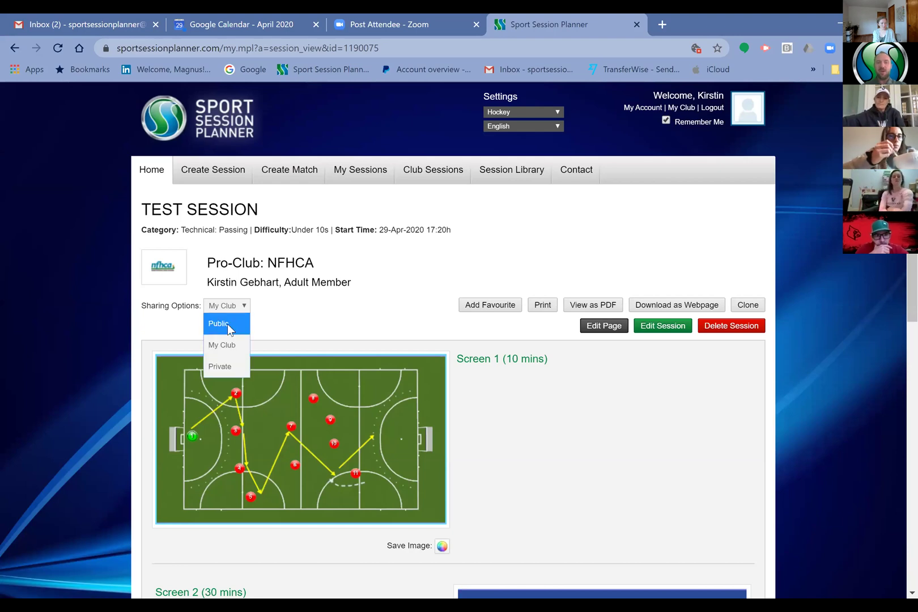
click(227, 324)
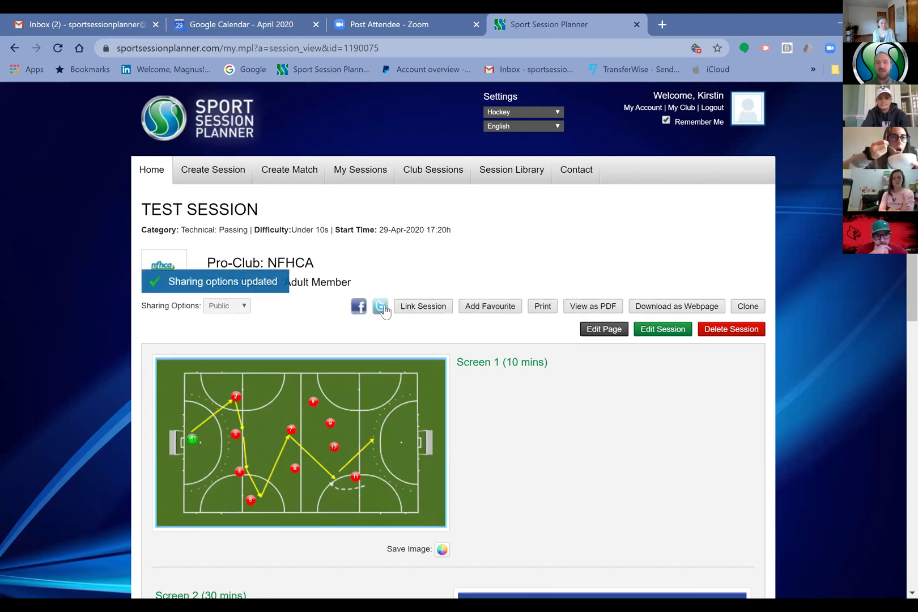
click(235, 310)
click(311, 311)
click(243, 307)
click(228, 332)
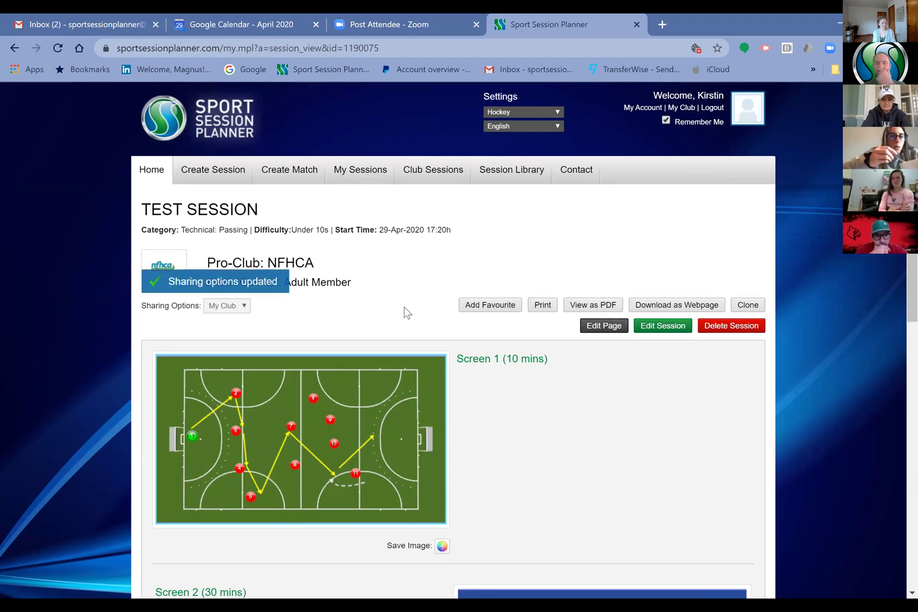
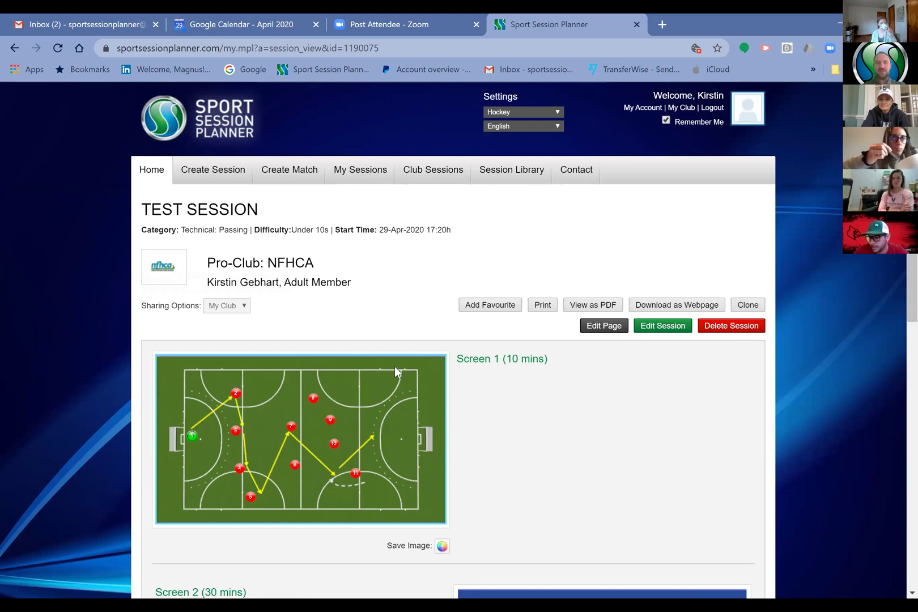
Play the YouTube video embedded beneath the session's drills briefly, then pause it.
mouse_move(401, 436)
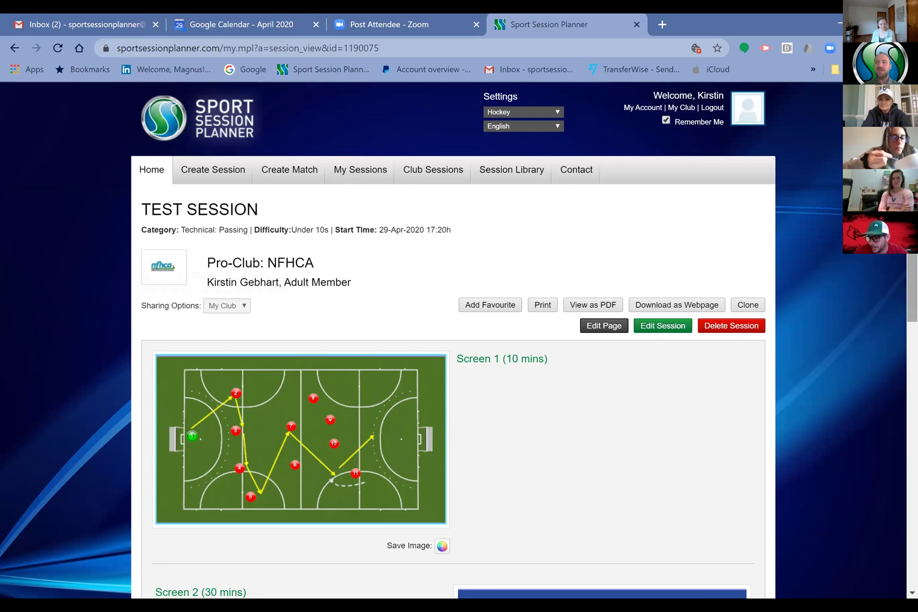
scroll(897, 405, down, 5)
scroll(876, 454, down, 4)
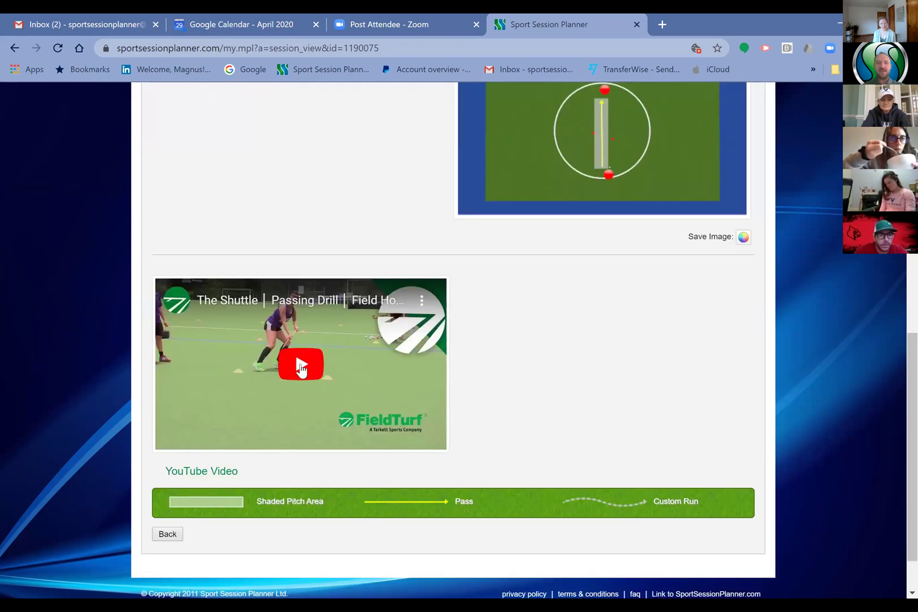
click(299, 363)
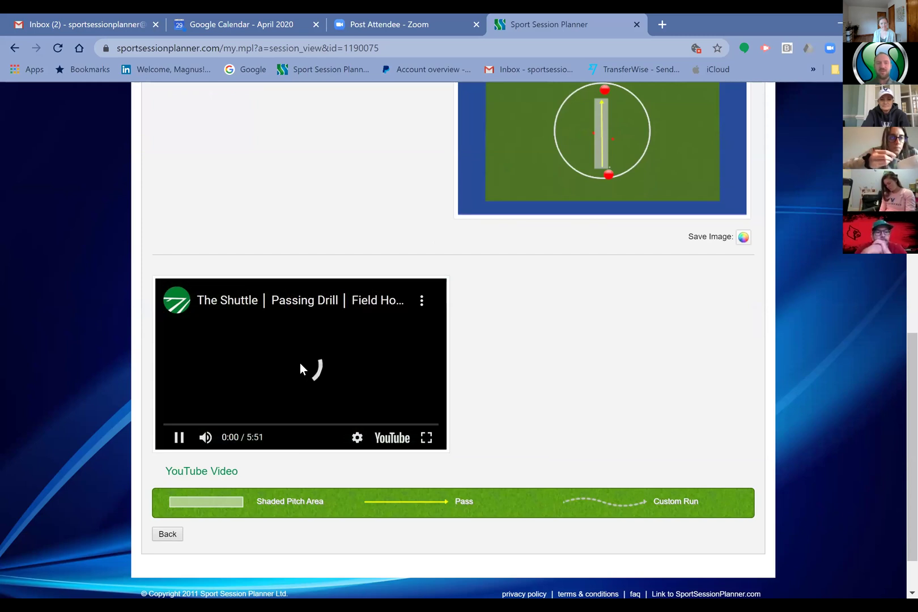
click(179, 437)
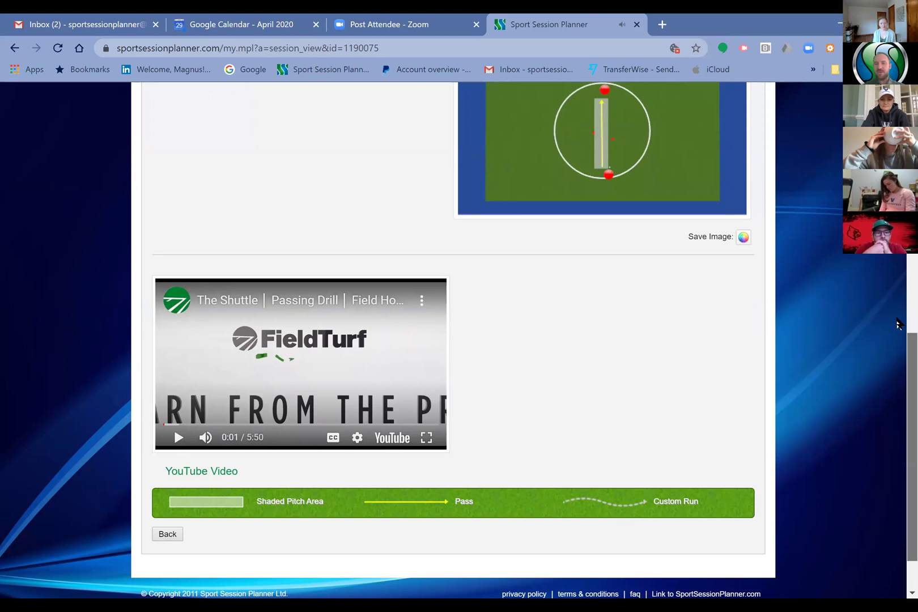
Open the session page for editing and enter "WRITE IN HERE" as the Screen 1 description.
scroll(898, 324, up, 4)
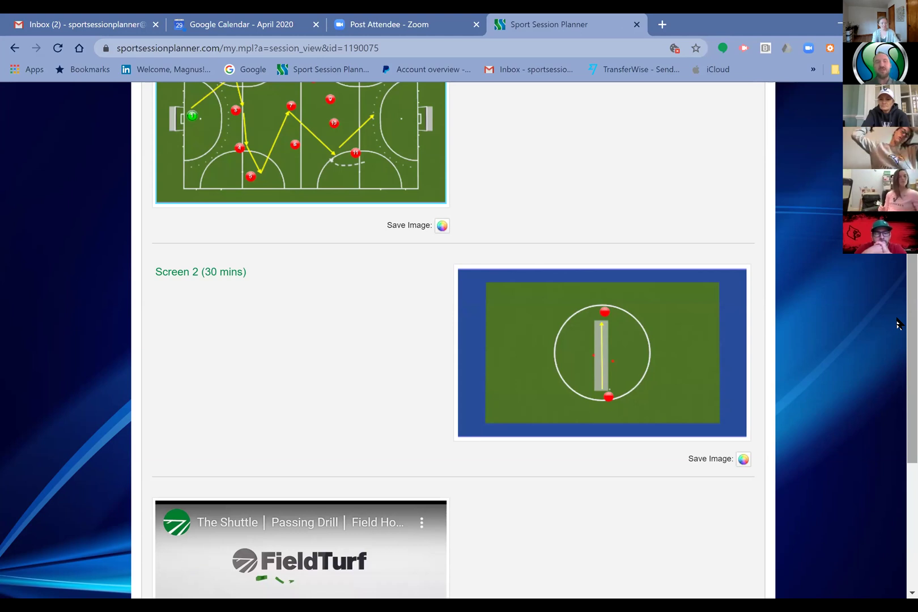
scroll(898, 325, down, 5)
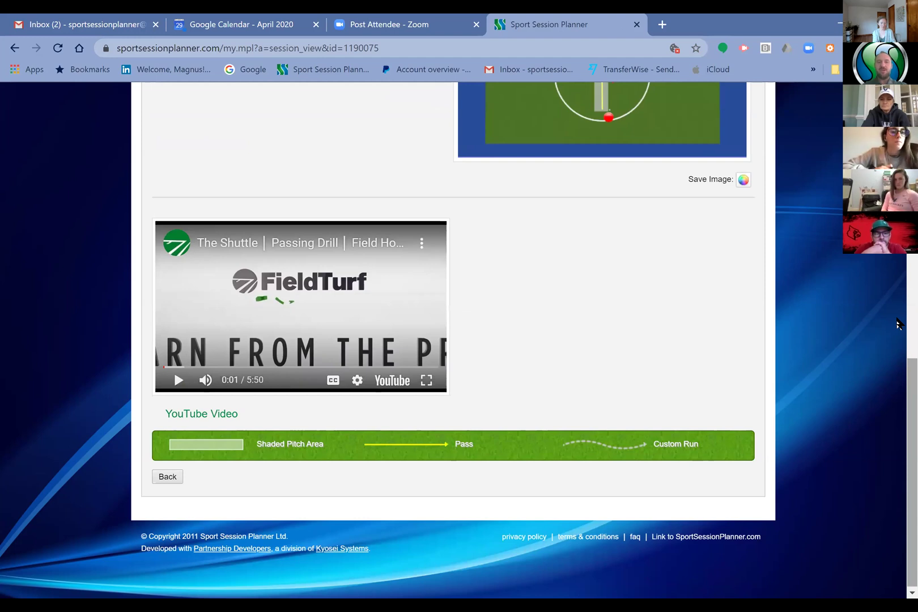
scroll(897, 324, up, 4)
scroll(897, 325, up, 3)
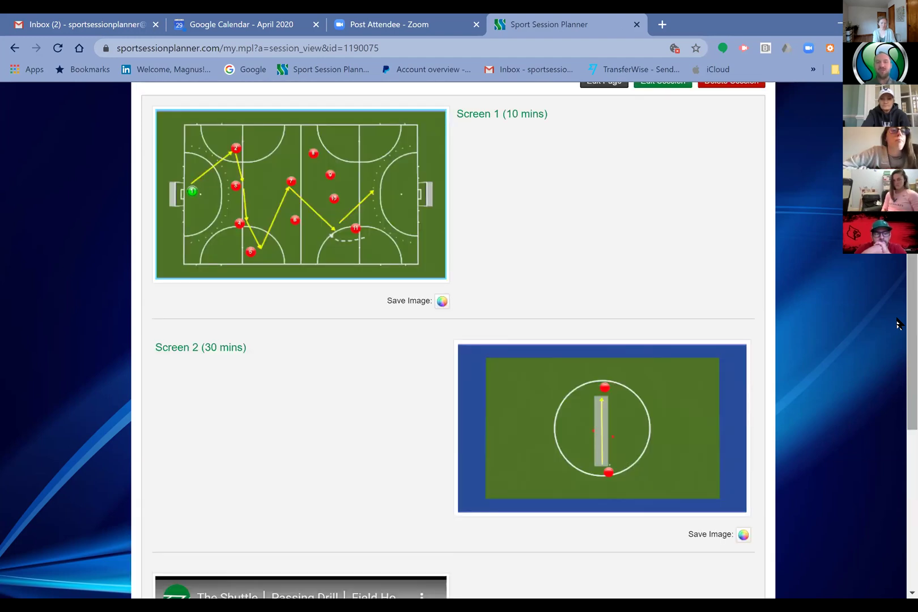
scroll(897, 325, up, 5)
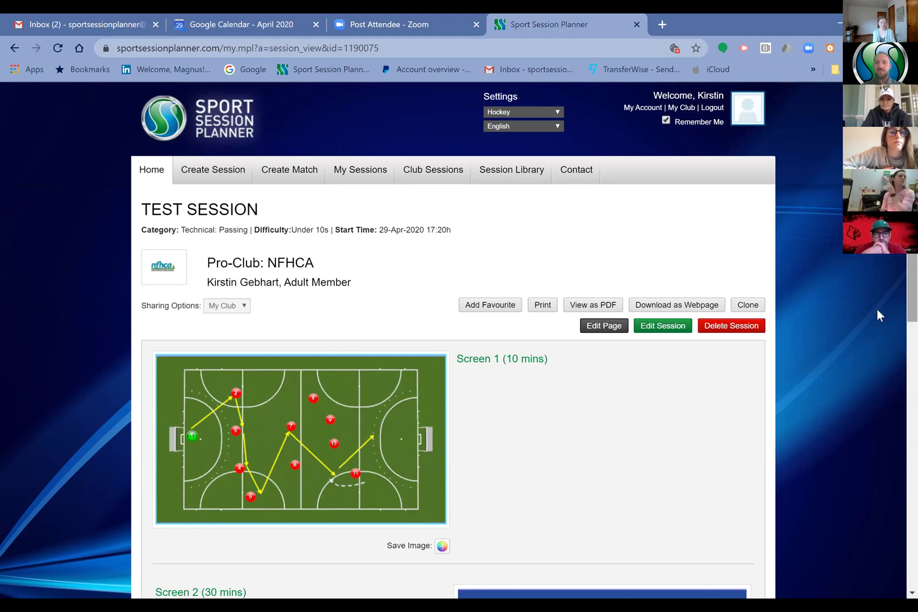
click(596, 331)
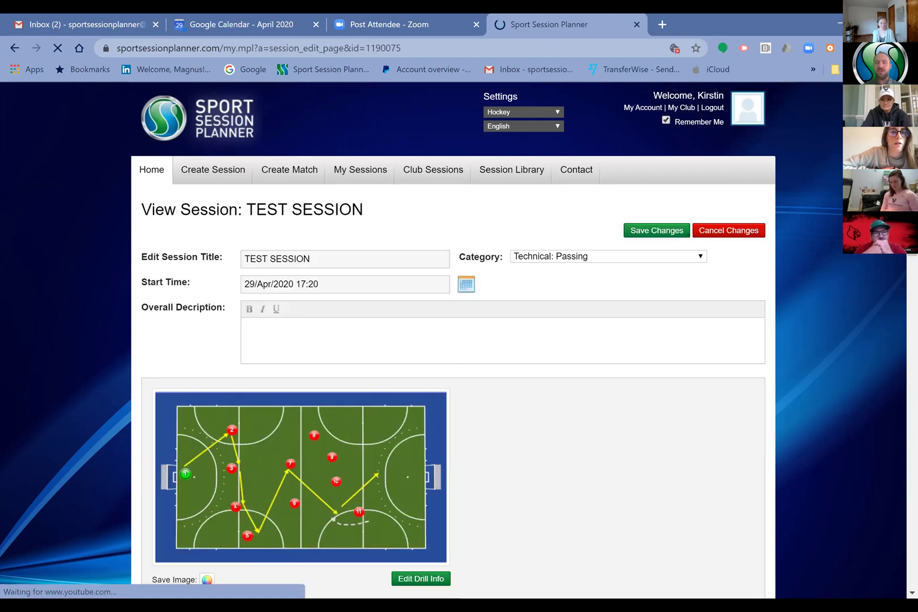
scroll(897, 290, down, 7)
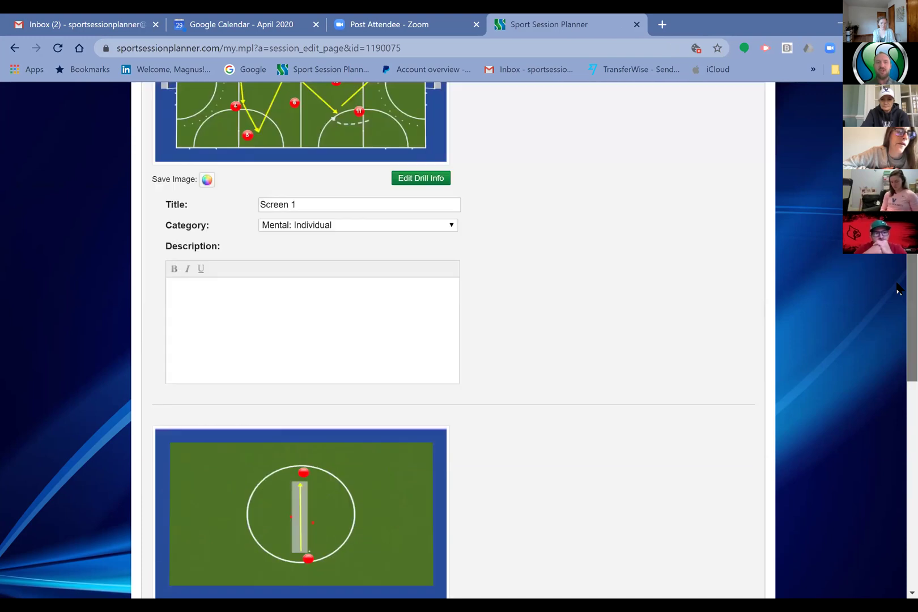
scroll(430, 326, up, 1)
click(401, 330)
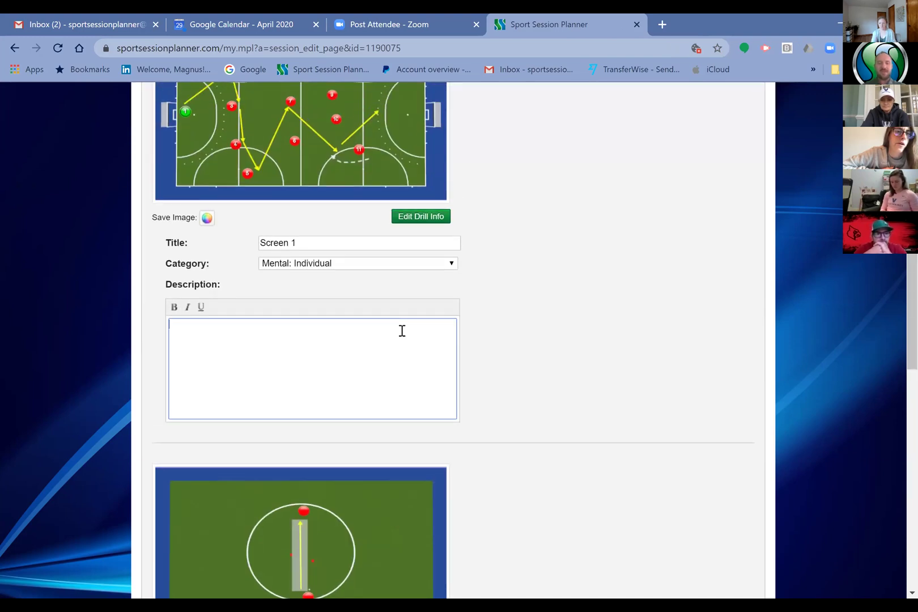
text(W)
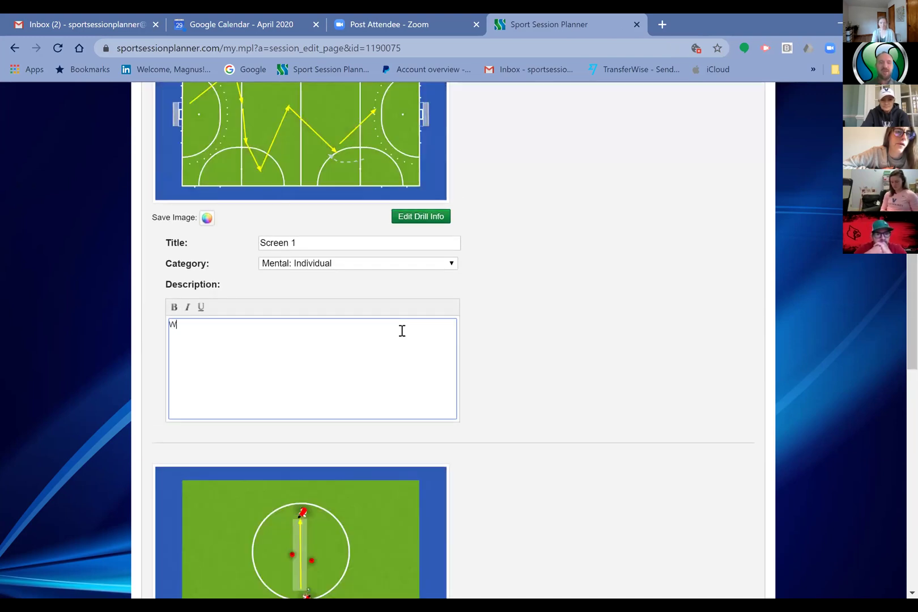
text(RITE IN HERE)
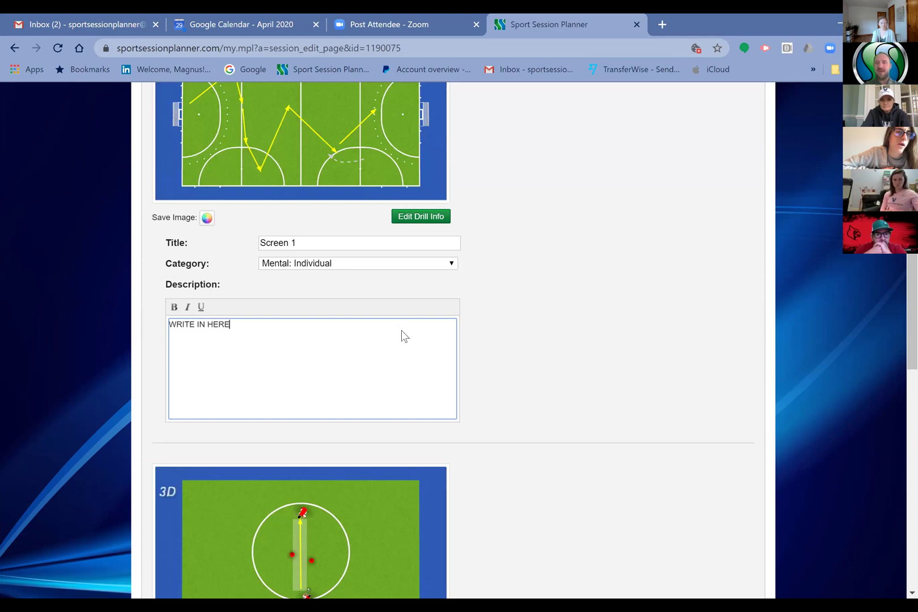
Set the time spent on the Screen 2 drill to 40 minutes and close its drill info.
scroll(898, 429, down, 5)
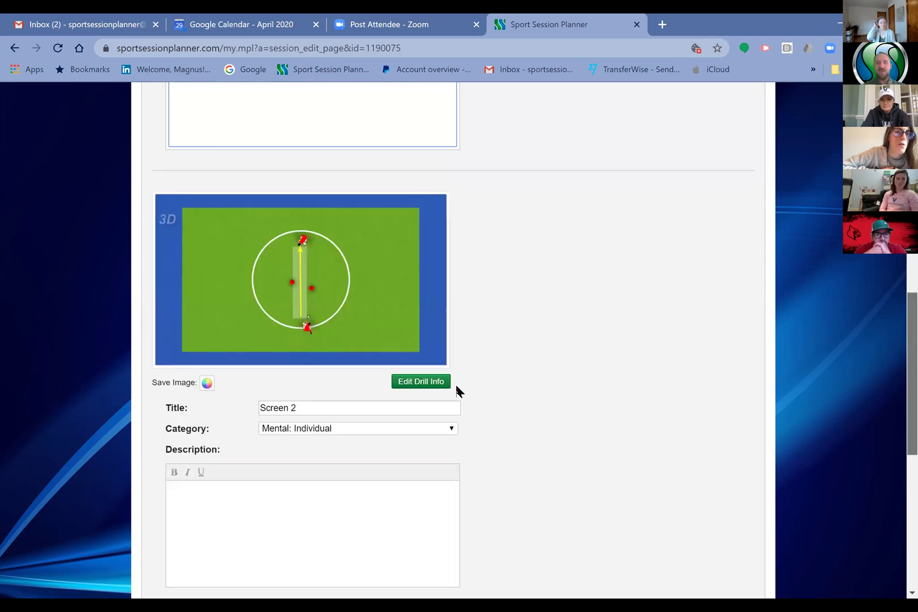
click(421, 382)
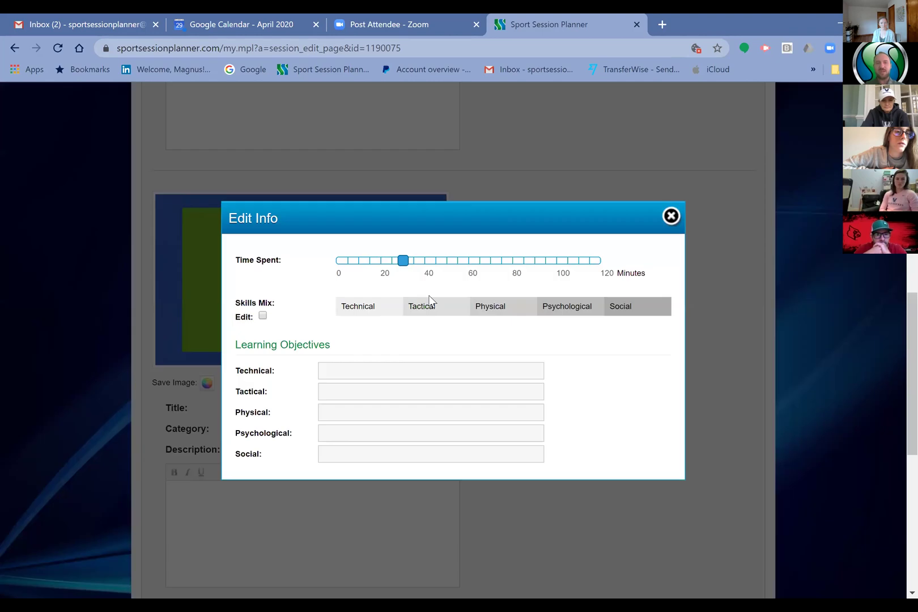
drag(410, 264, 426, 262)
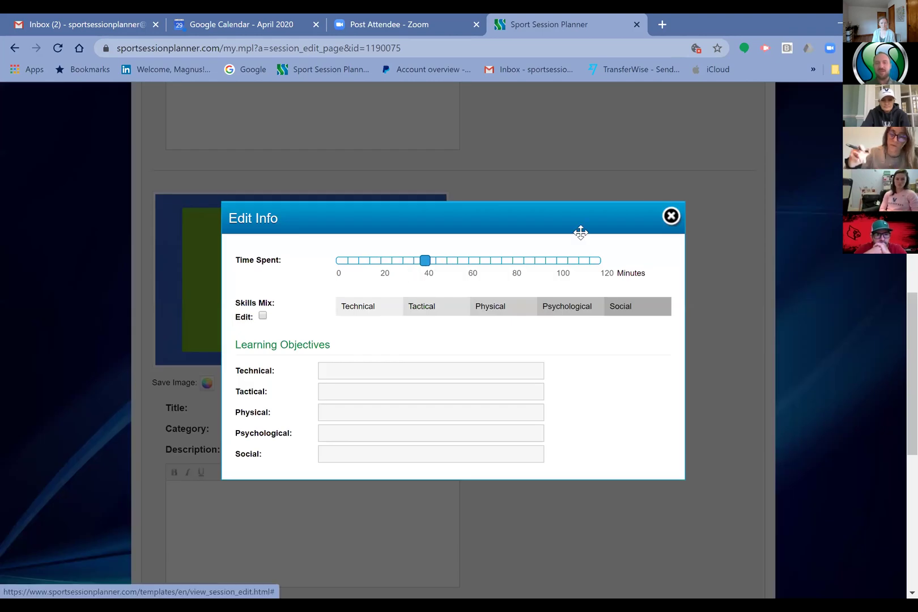
click(898, 402)
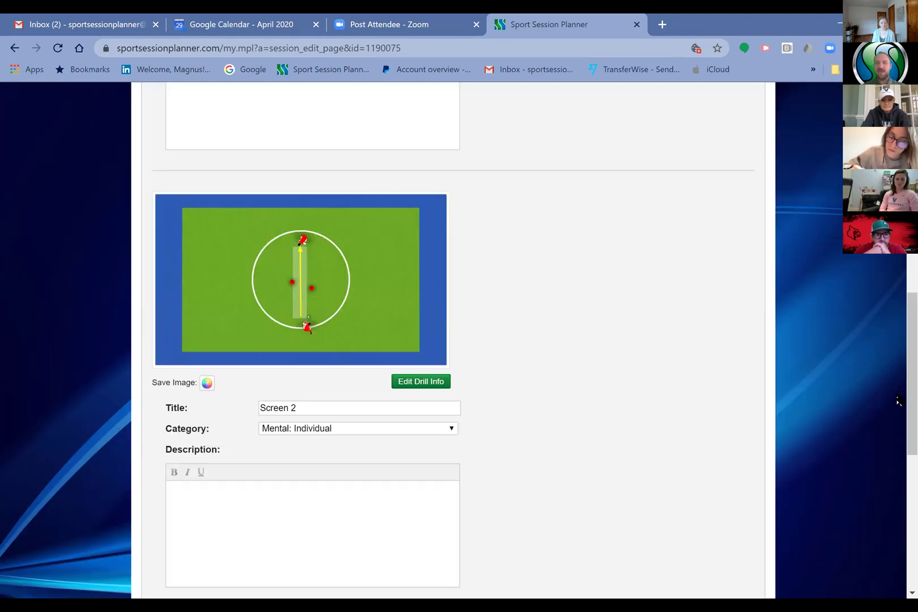
scroll(204, 499, down, 5)
scroll(194, 498, down, 2)
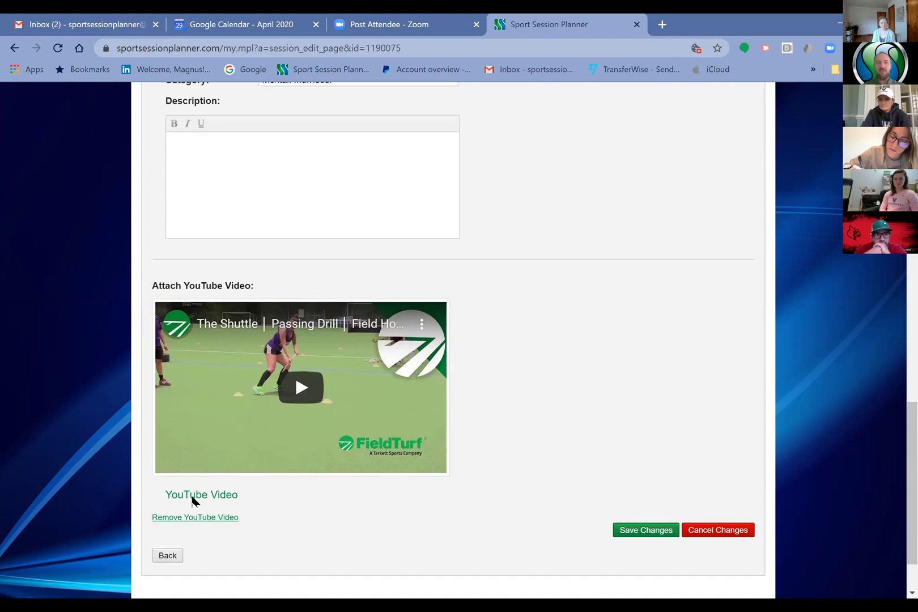
click(195, 517)
click(272, 432)
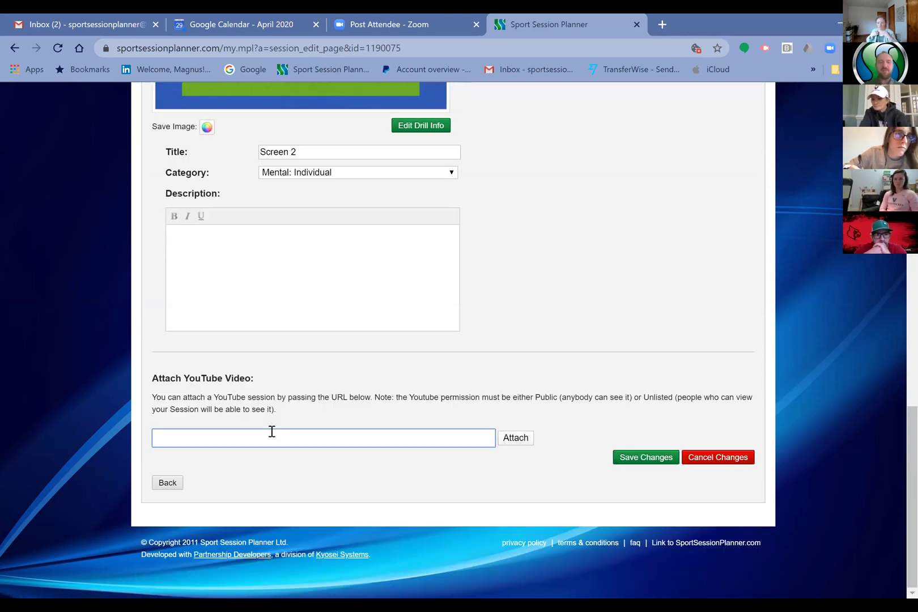
text(https://www.youtube.com/watch?v=l0f6Jv5KlAI)
key(Return)
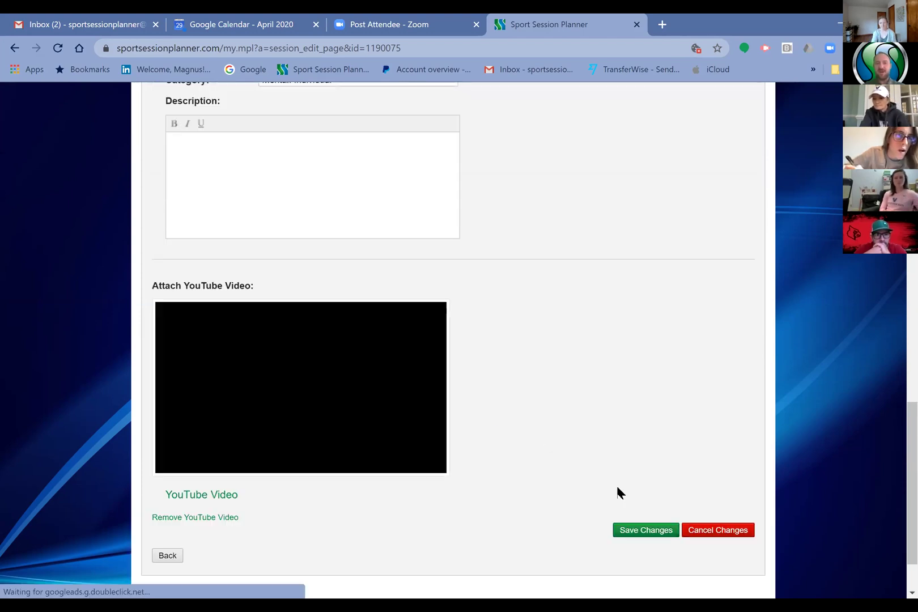
click(645, 532)
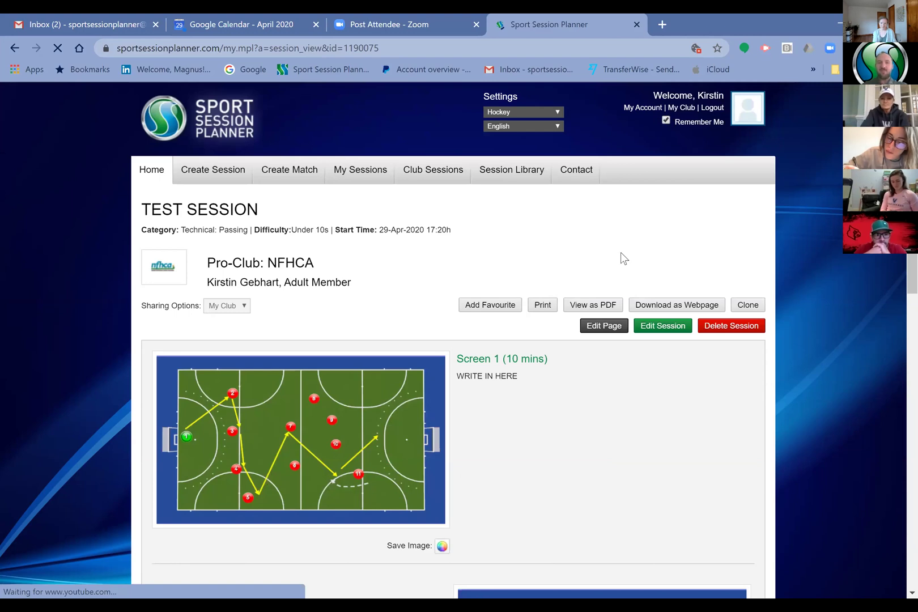
scroll(620, 253, down, 3)
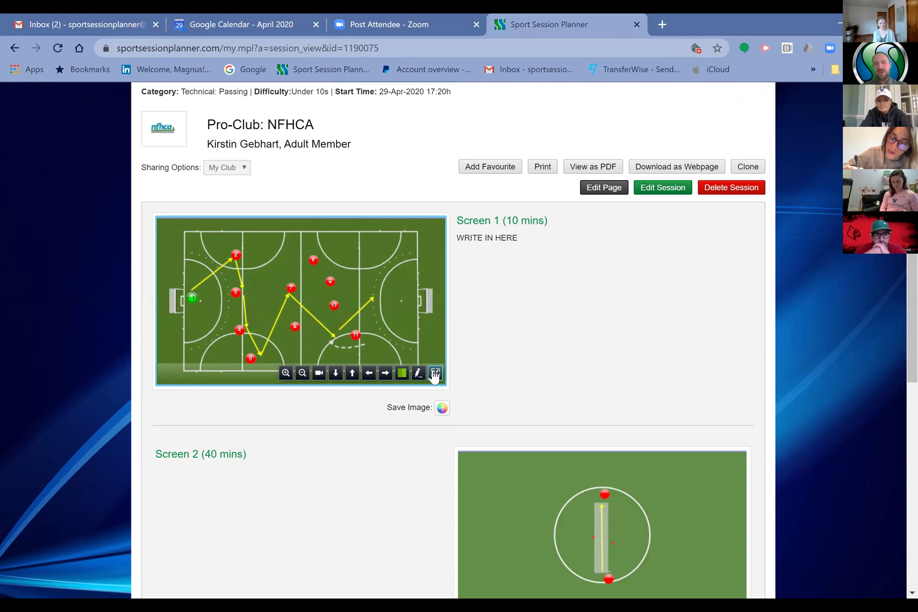
Show the Screen 1 diagram full screen and move player 8 high up the wing and player 9 slightly toward the same sideline.
click(435, 375)
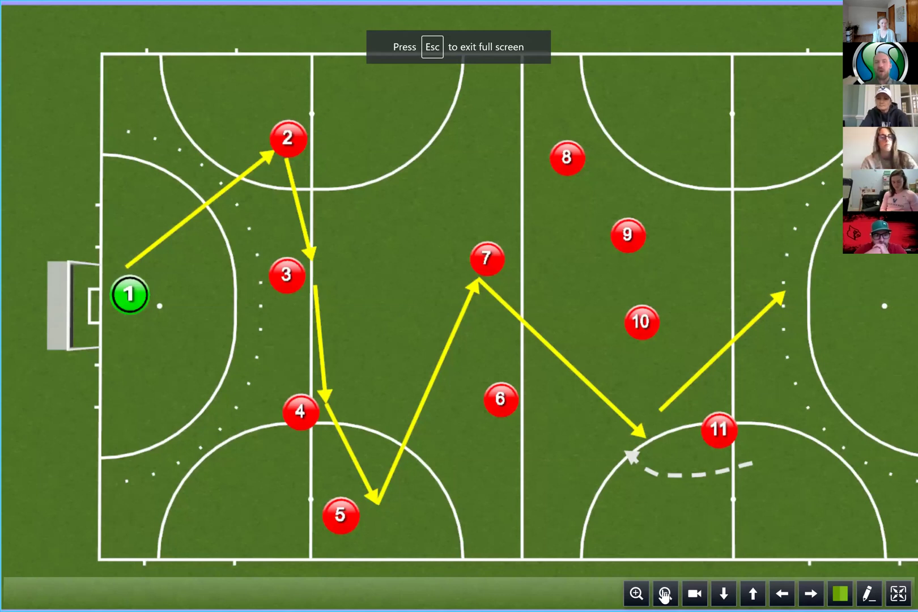
click(664, 594)
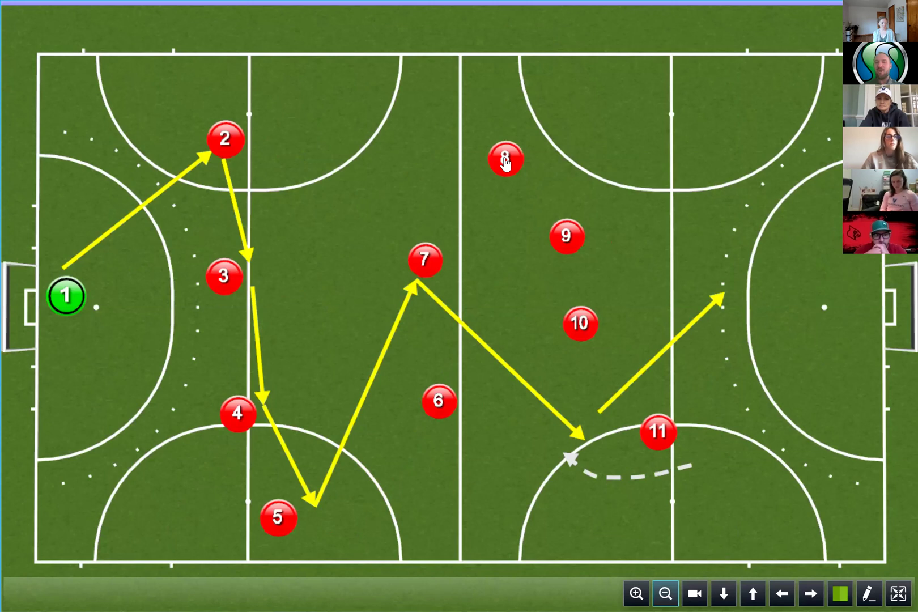
click(505, 161)
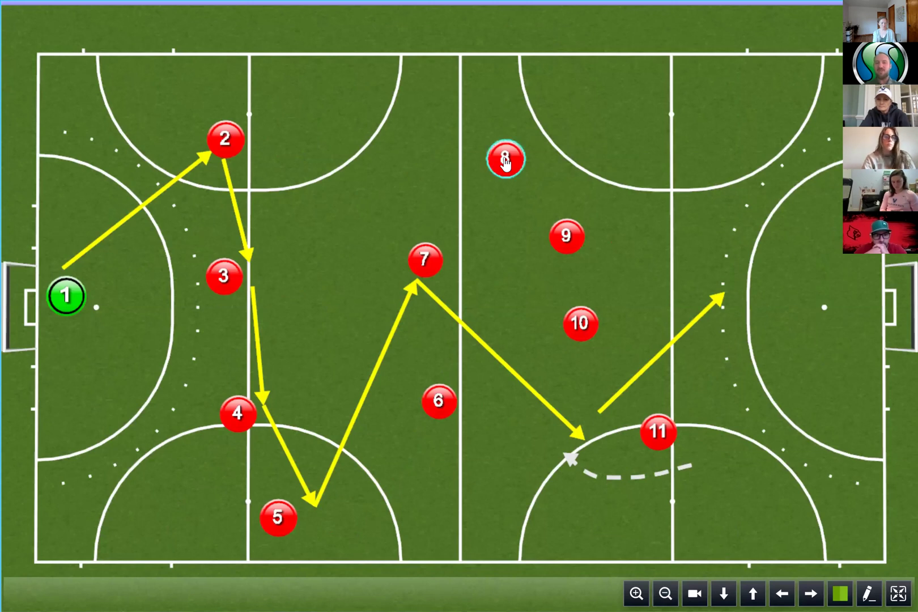
drag(506, 159, 675, 85)
drag(568, 236, 594, 201)
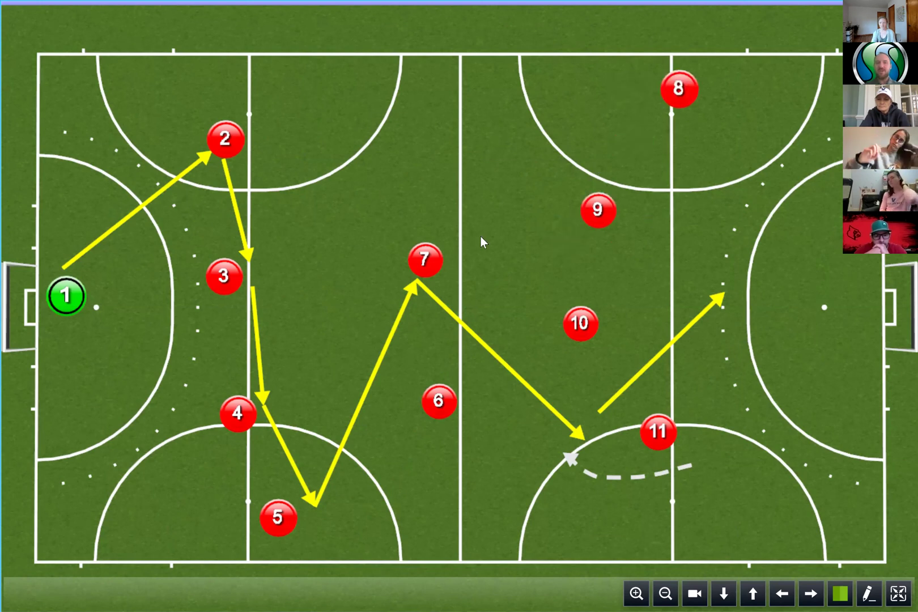
Move player 2 up the wing, player 7 just over the halfway line, and player 9 to the front of the far shooting circle.
click(222, 139)
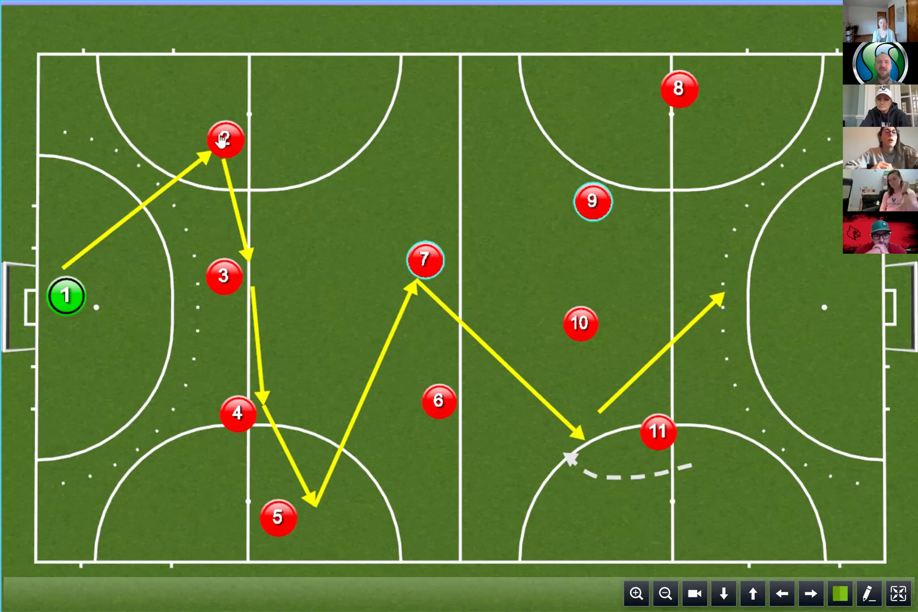
click(155, 195)
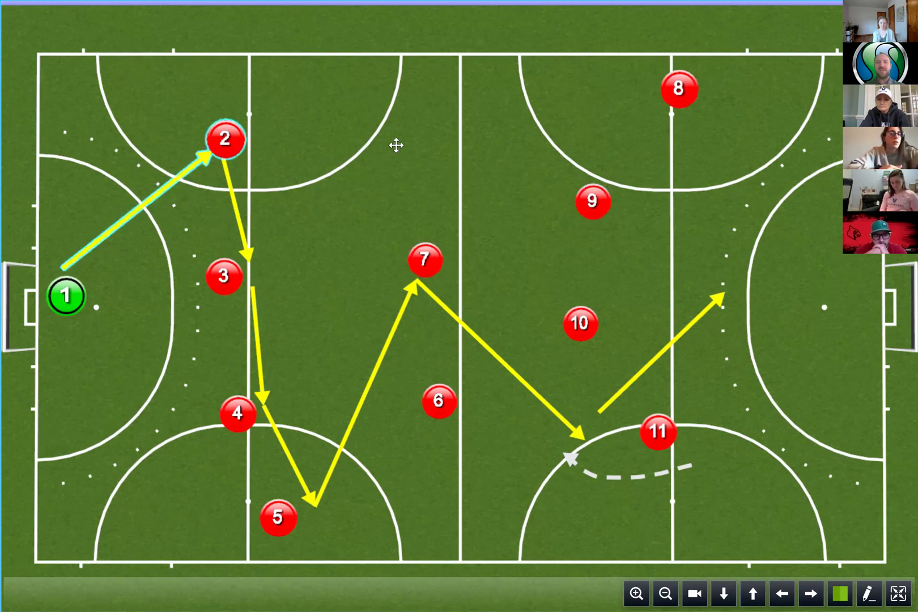
click(481, 104)
drag(421, 265, 538, 183)
drag(598, 213, 804, 297)
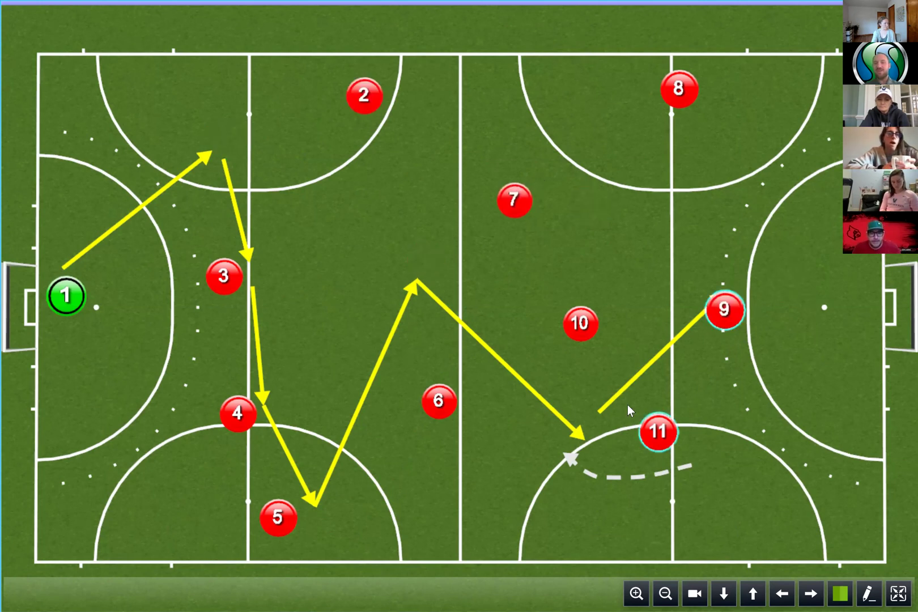
Turn the drawing pen on and off over the full-screen pitch and exit full screen.
click(865, 596)
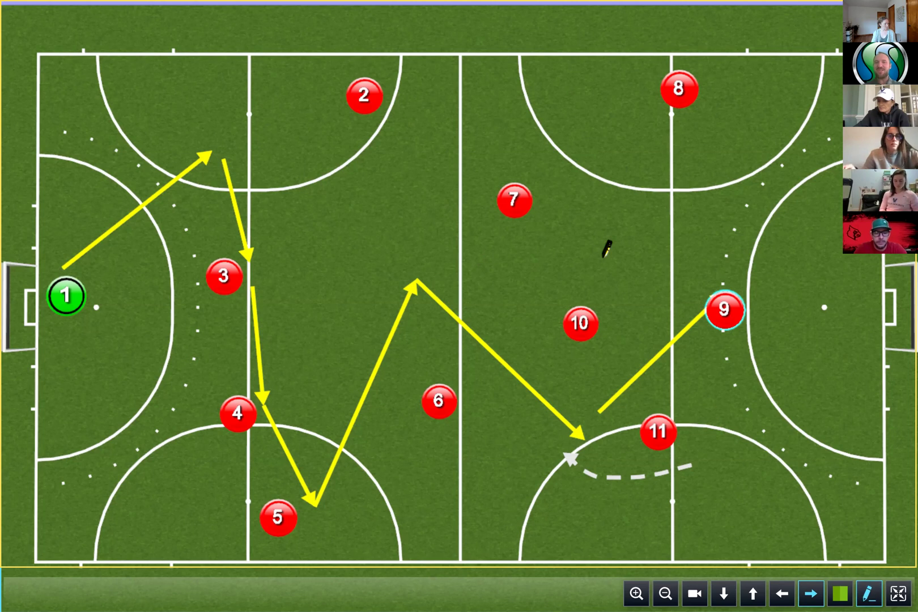
click(869, 596)
click(869, 596)
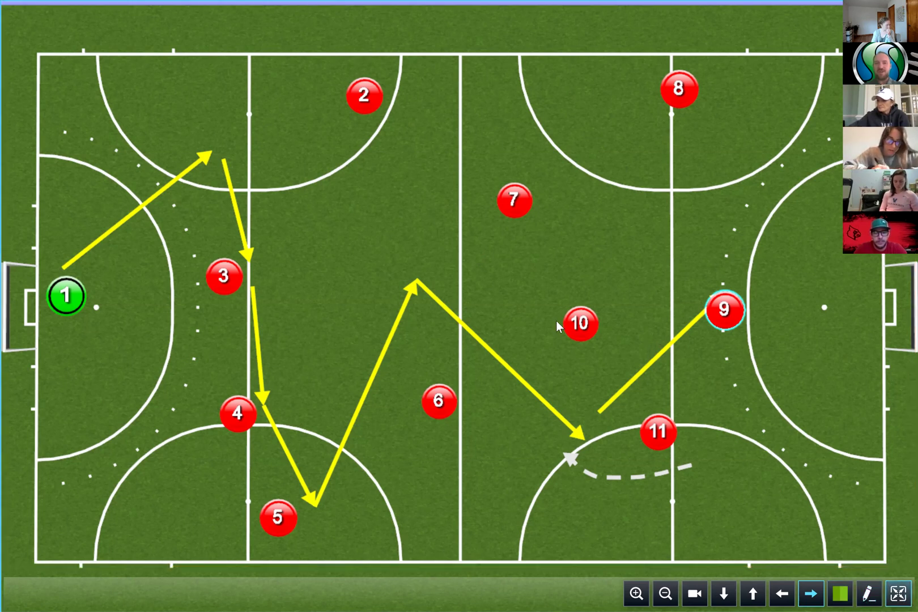
key(Escape)
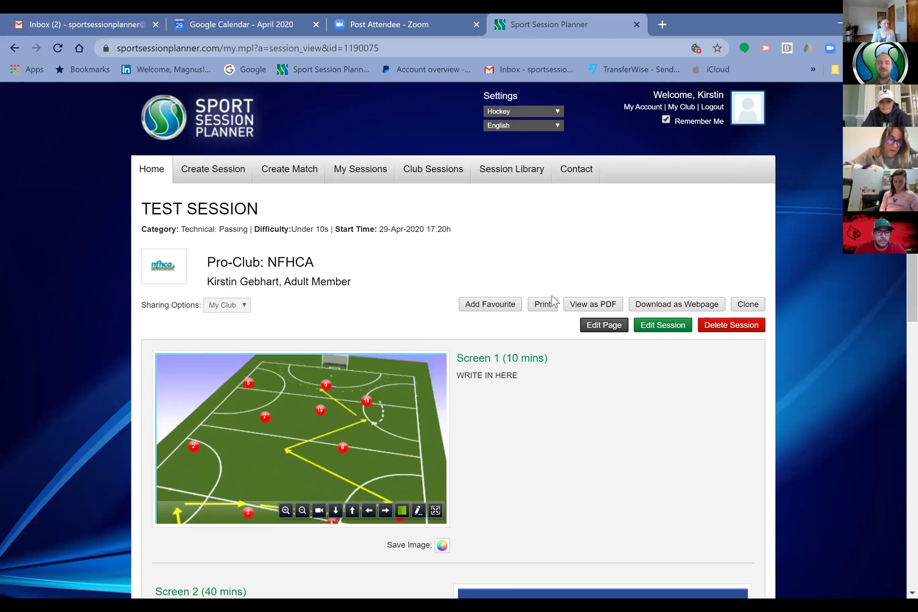
Reposition players 6, 7, 8 and 10 in the embedded 3D view of Screen 1 and rotate the pitch to the opposite end.
click(350, 447)
drag(348, 445, 426, 424)
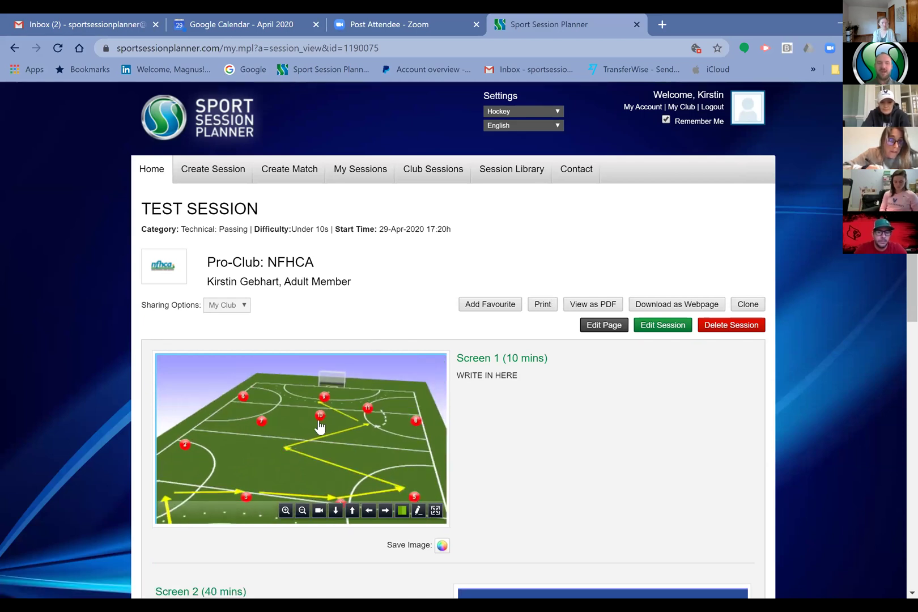
mouse_move(320, 416)
mouse_down()
mouse_move(260, 445)
mouse_move(243, 423)
mouse_move(254, 392)
mouse_move(281, 391)
mouse_up()
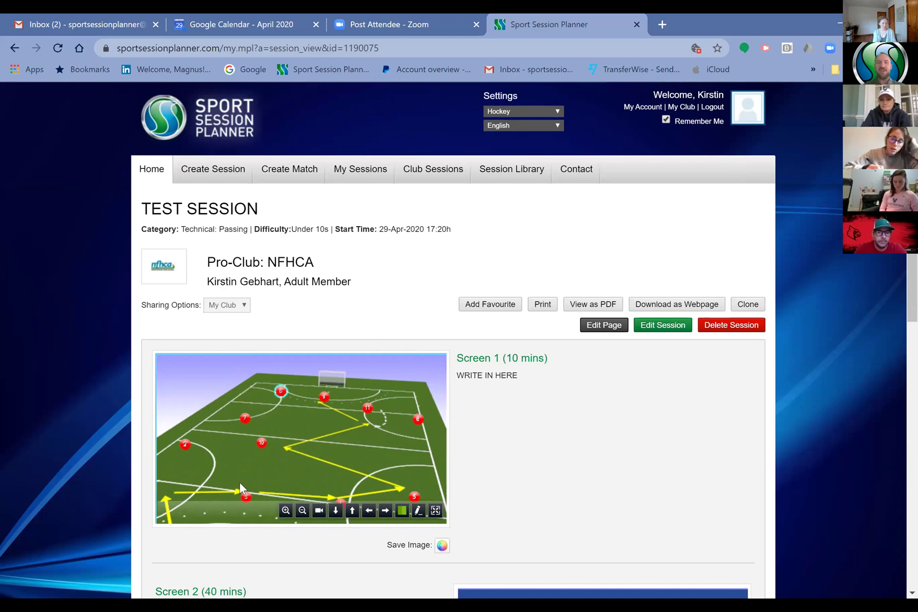
drag(180, 437, 670, 407)
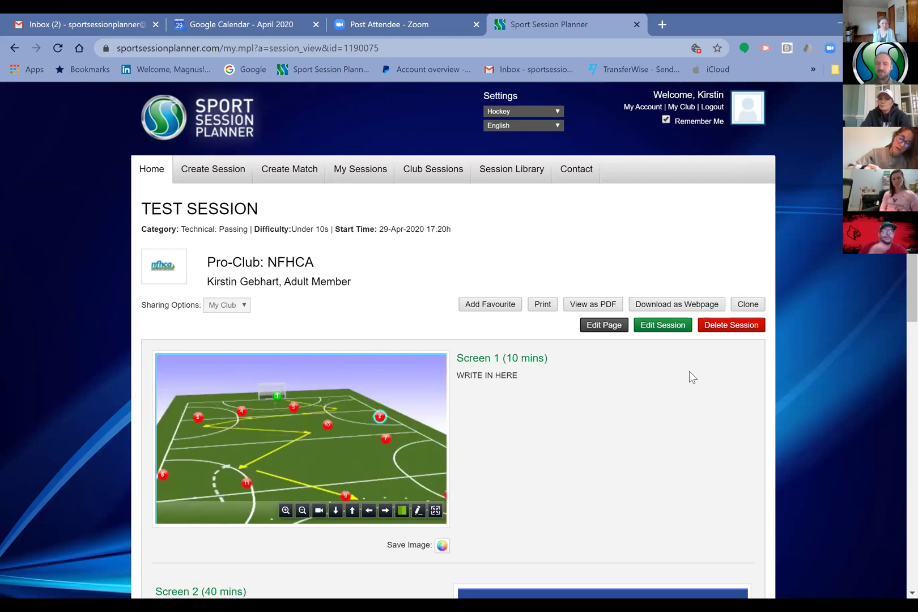
Open TEST SESSION from the list of own sessions and delete it, confirming the deletion.
click(356, 179)
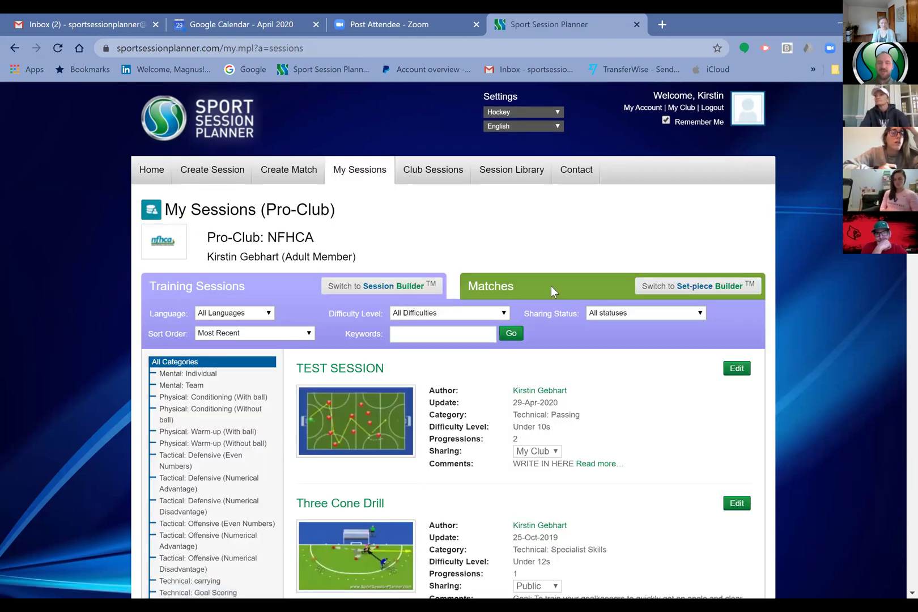
scroll(459, 209, down, 1)
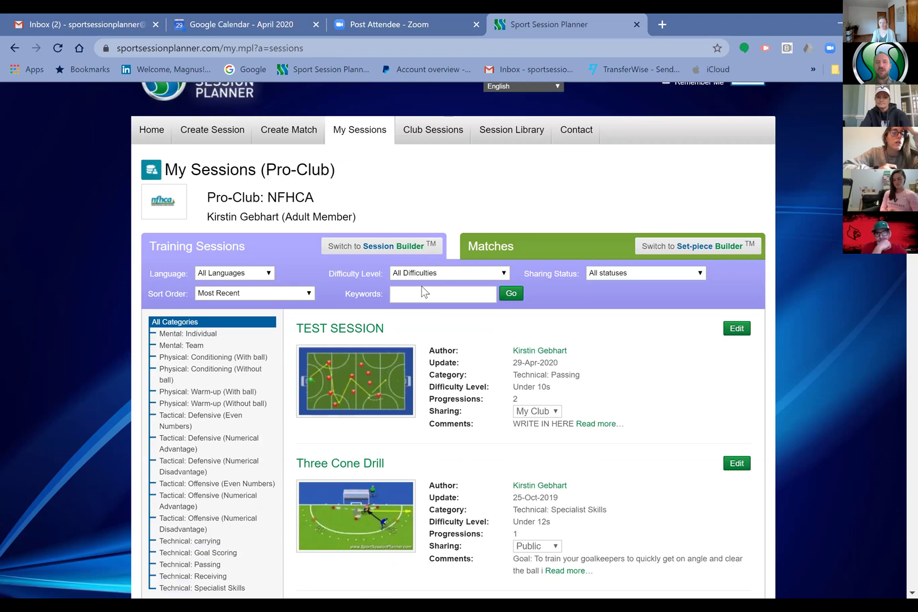
click(736, 327)
click(730, 325)
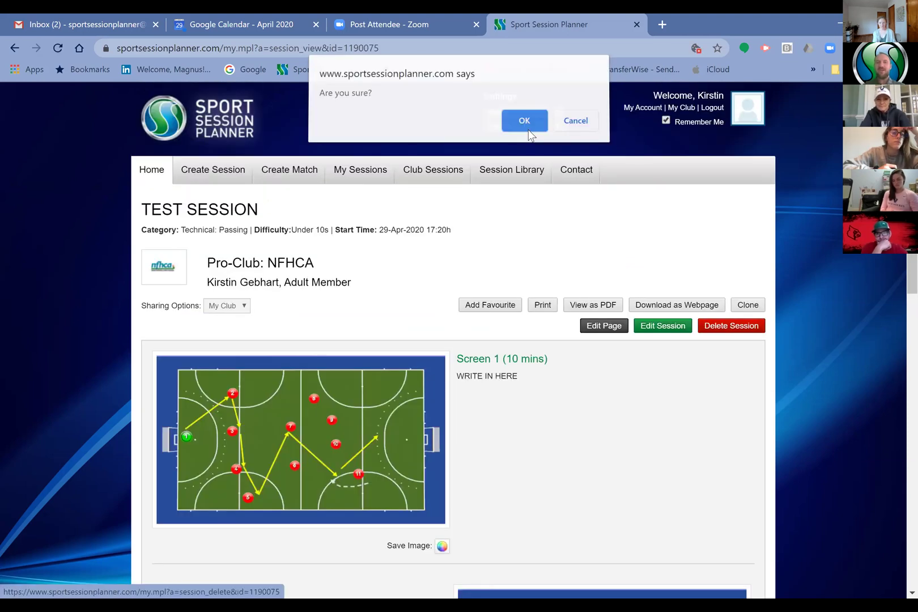
click(525, 121)
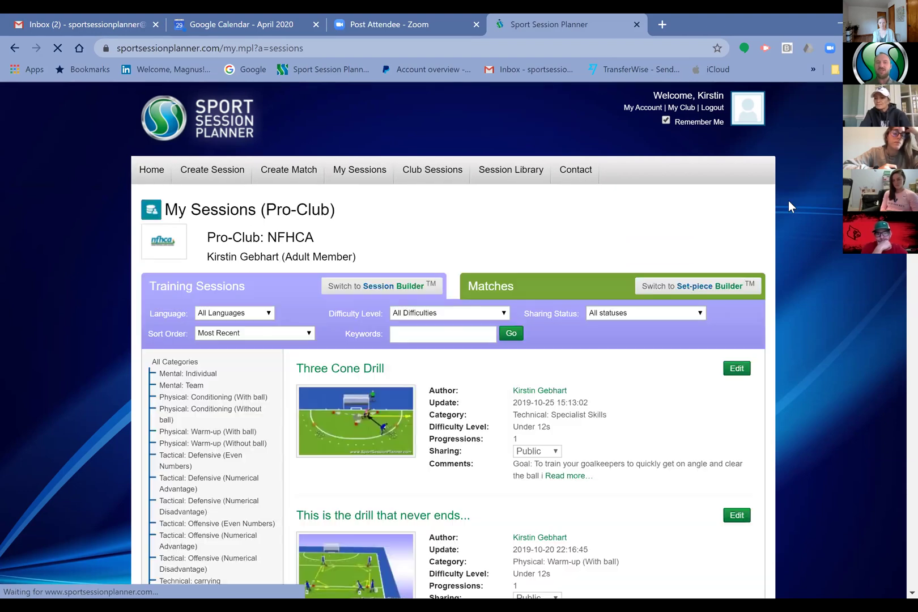
Open the Three Cone Drill session and read through its goal, skill emphasis and drill instructions beside the diagram.
scroll(384, 347, down, 5)
scroll(383, 347, up, 5)
click(373, 370)
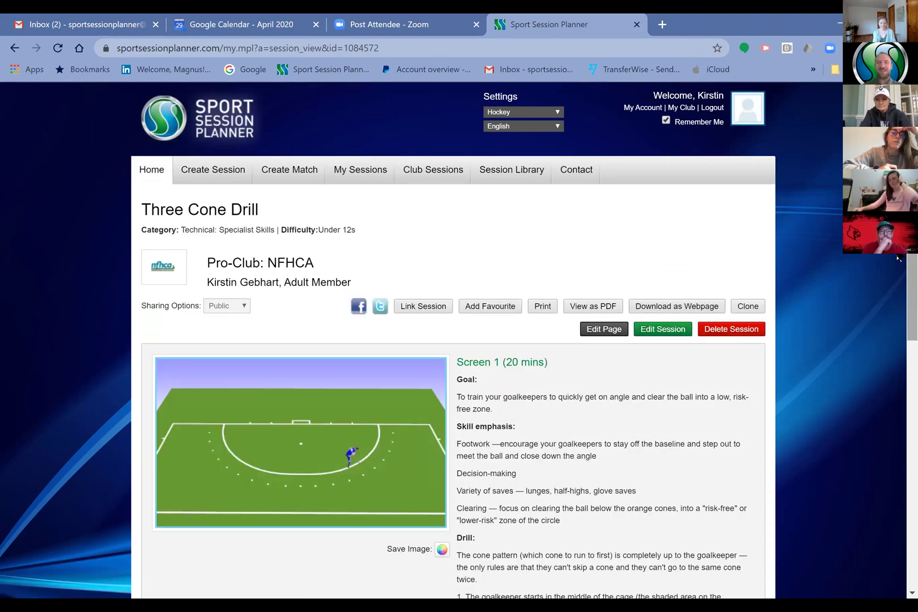
scroll(898, 259, down, 3)
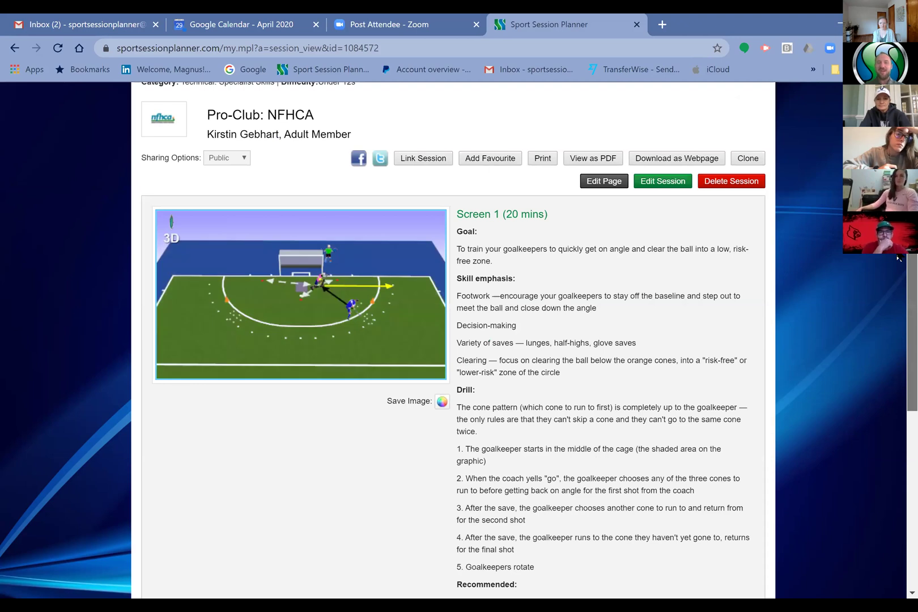
scroll(897, 342, down, 2)
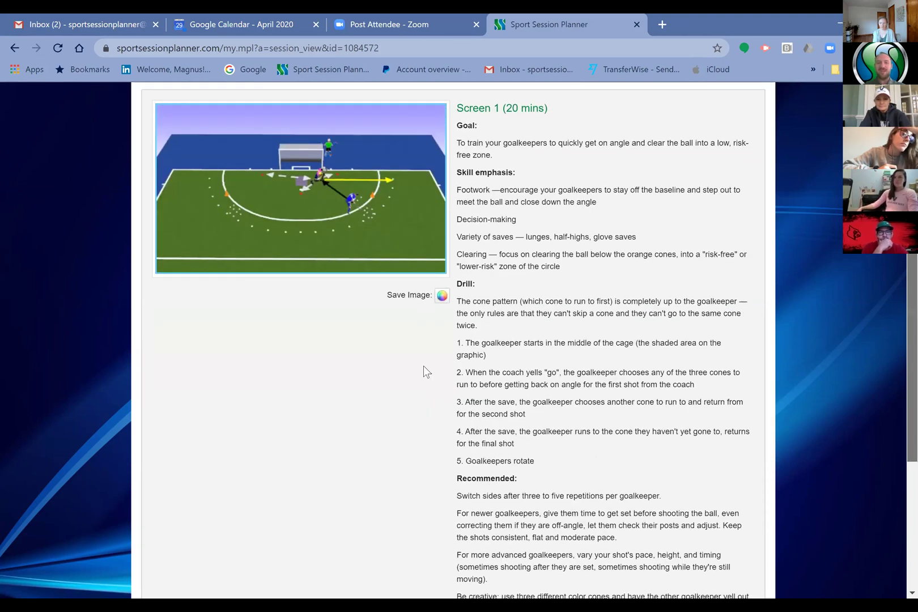
scroll(404, 406, up, 3)
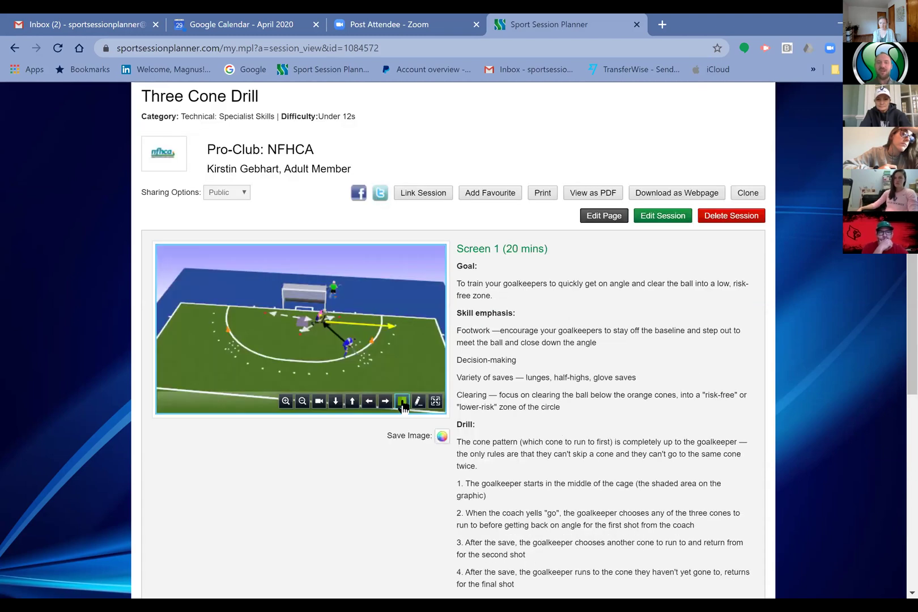
Cycle the Three Cone Drill pitch through its surface styles, including all green, all blue and wooden court, back to green with a blue surround.
click(403, 403)
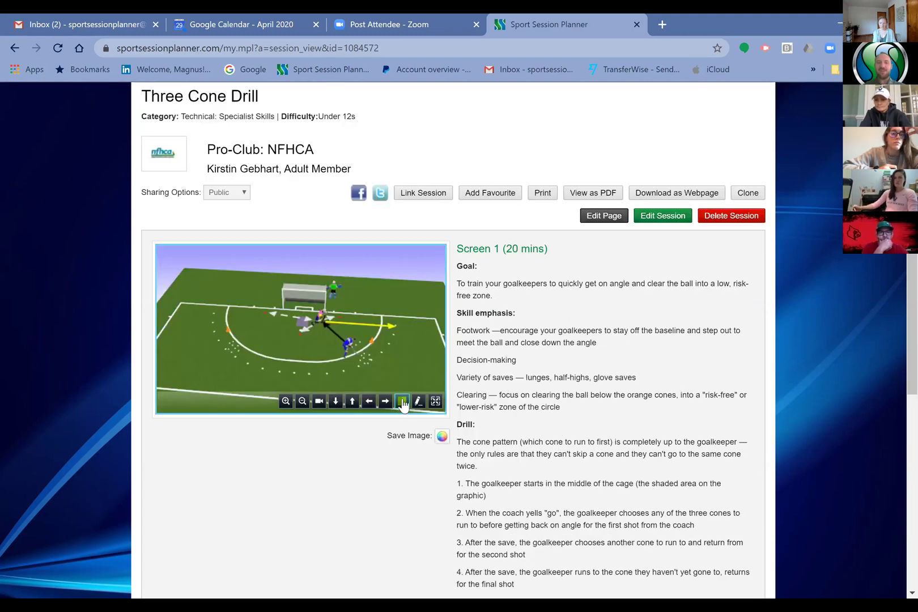
click(402, 402)
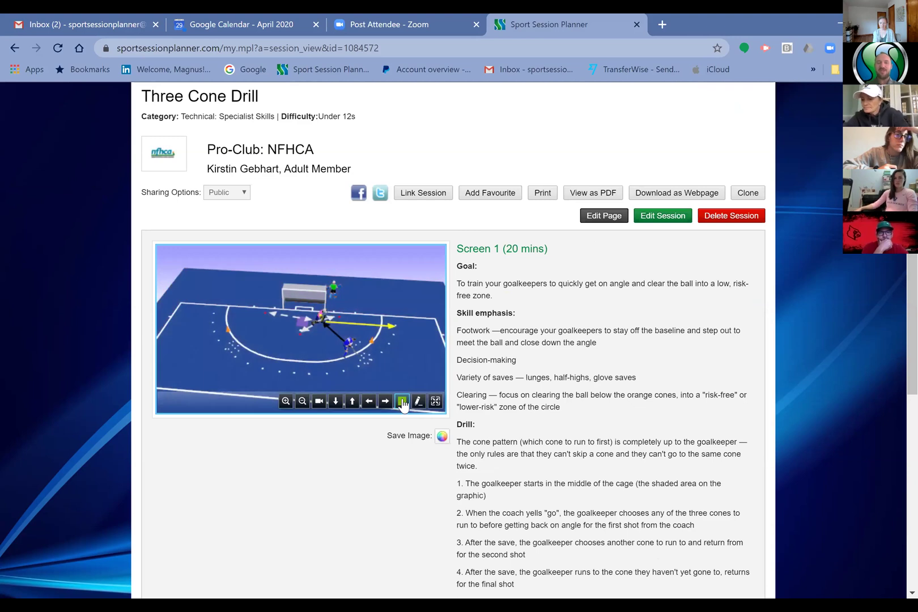
click(402, 403)
click(402, 403)
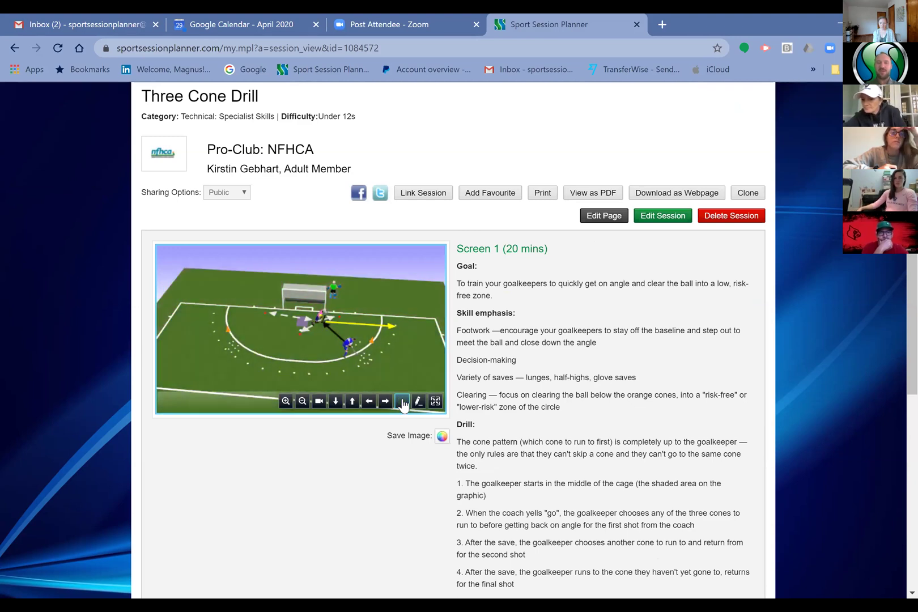
click(402, 403)
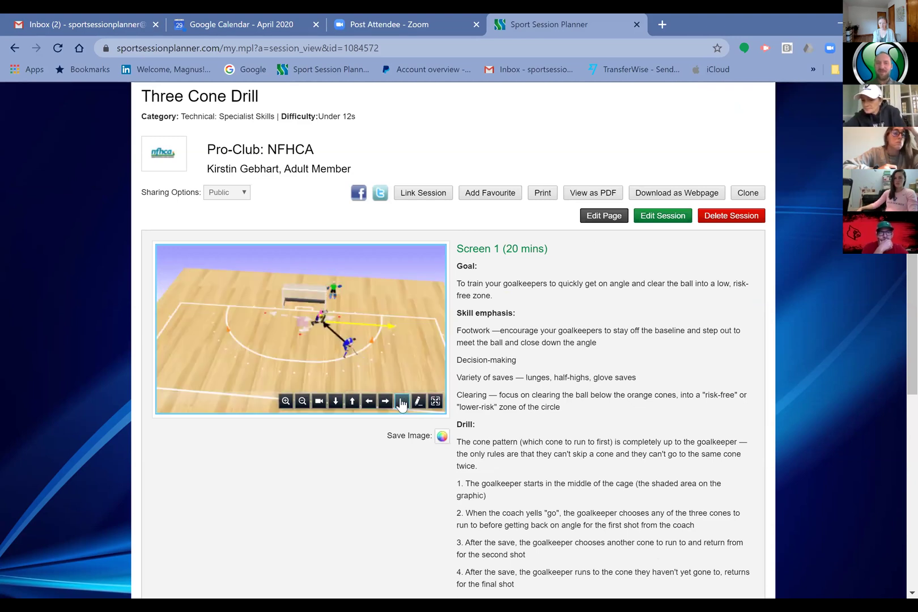
click(401, 403)
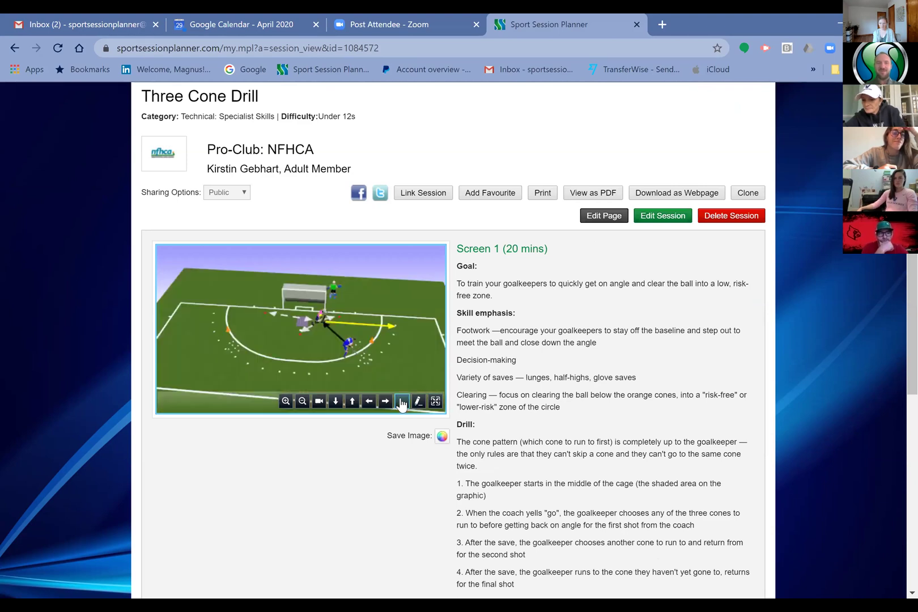
click(402, 403)
click(402, 403)
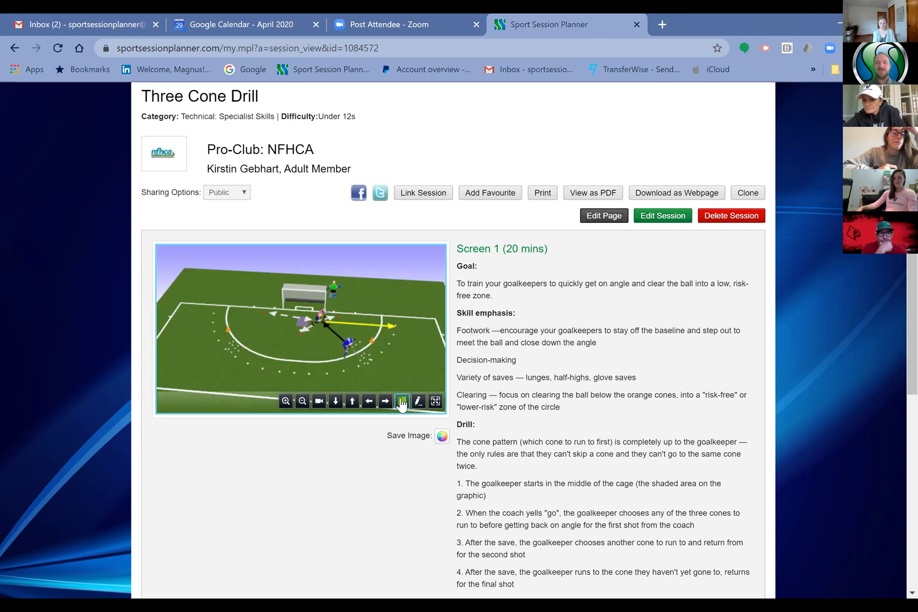
click(402, 403)
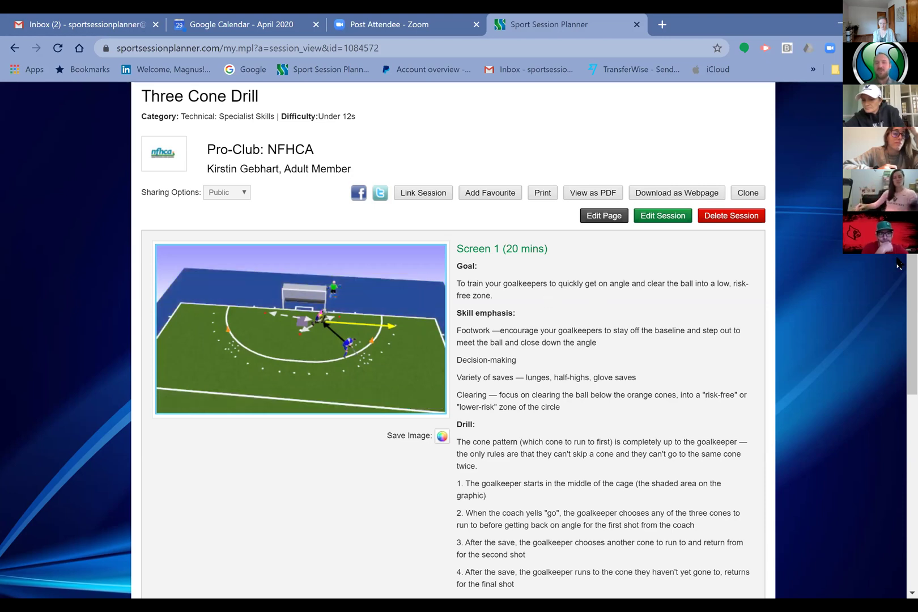
Return to the list of own sessions and look through the saved training sessions.
scroll(399, 140, up, 2)
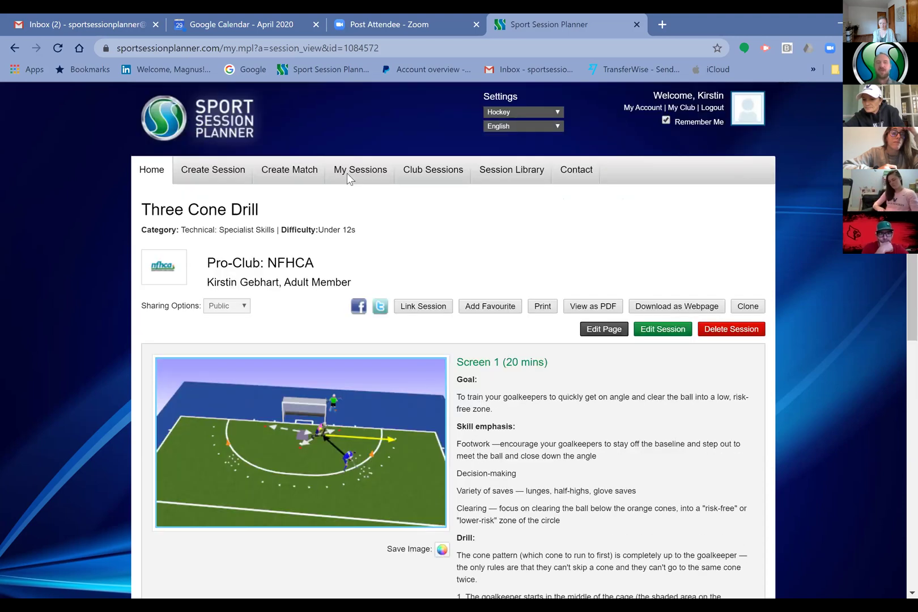
click(349, 172)
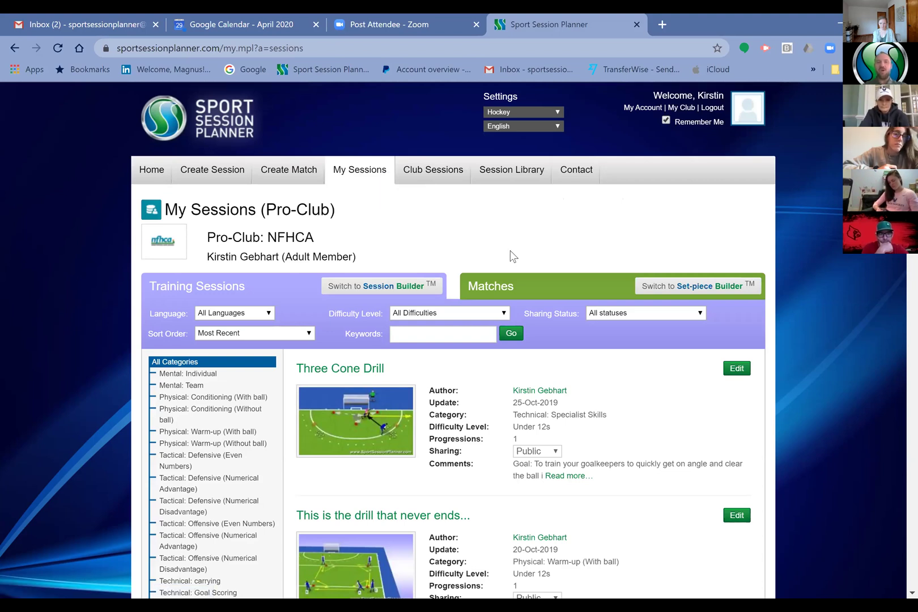
scroll(359, 242, down, 10)
scroll(418, 244, up, 10)
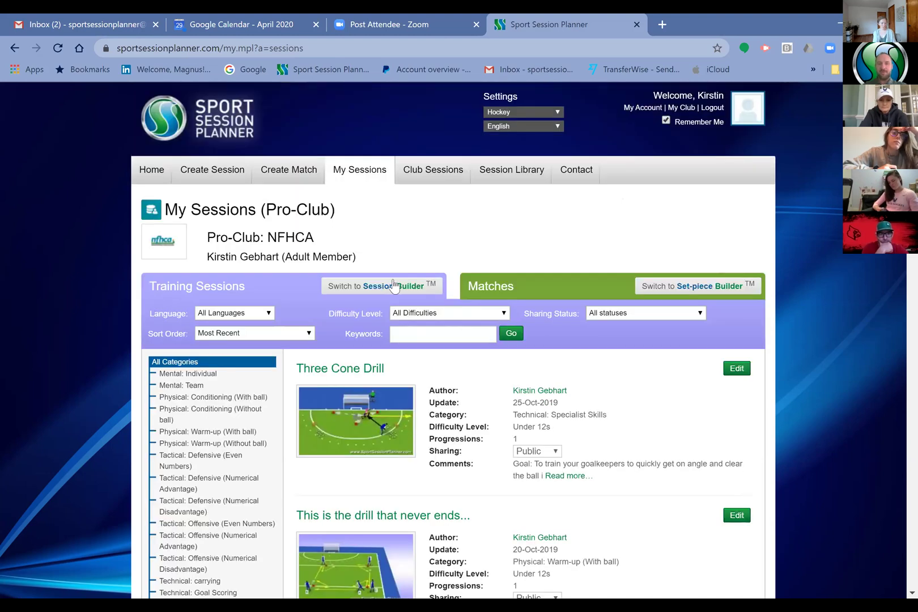
Open the club's shared sessions and browse the list of training drills.
click(418, 177)
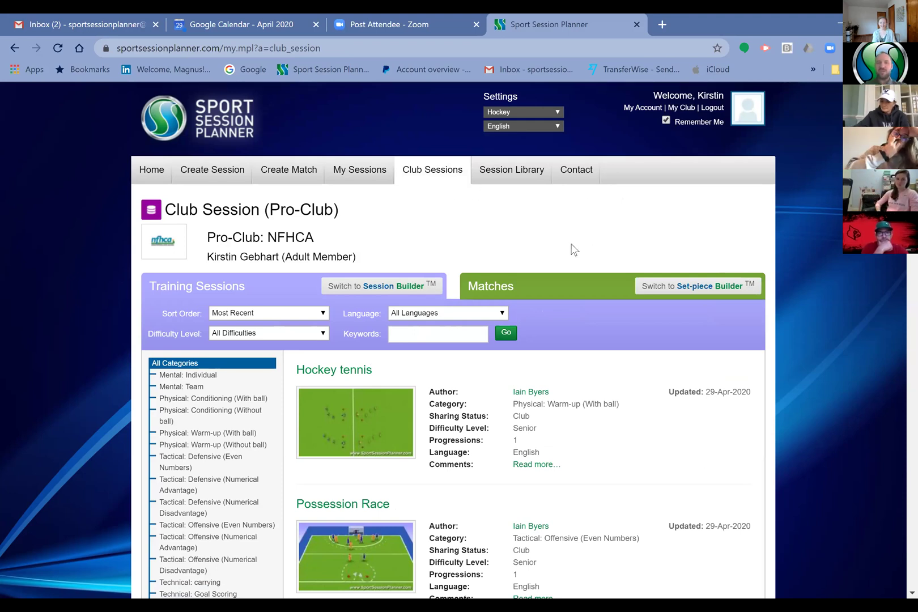
scroll(574, 249, down, 12)
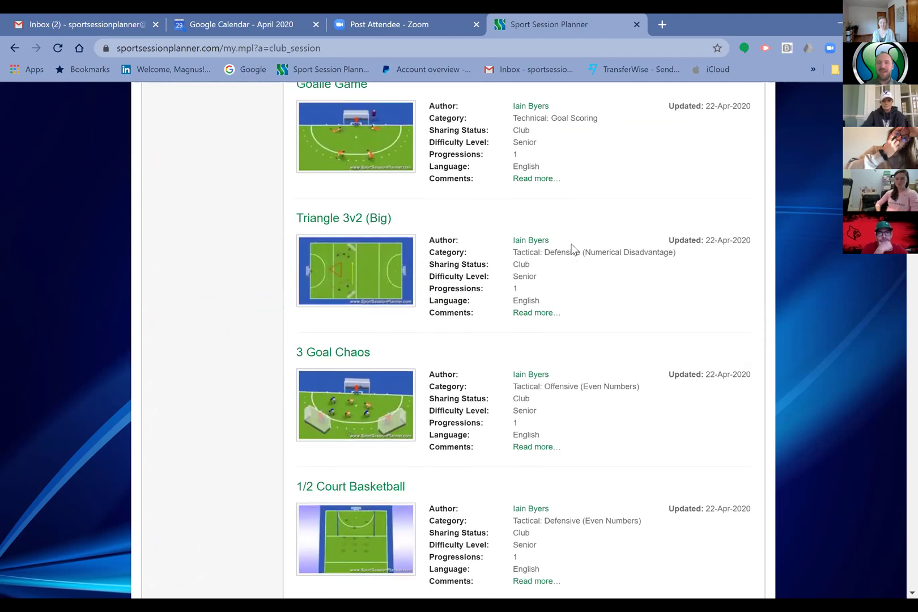
scroll(574, 249, down, 7)
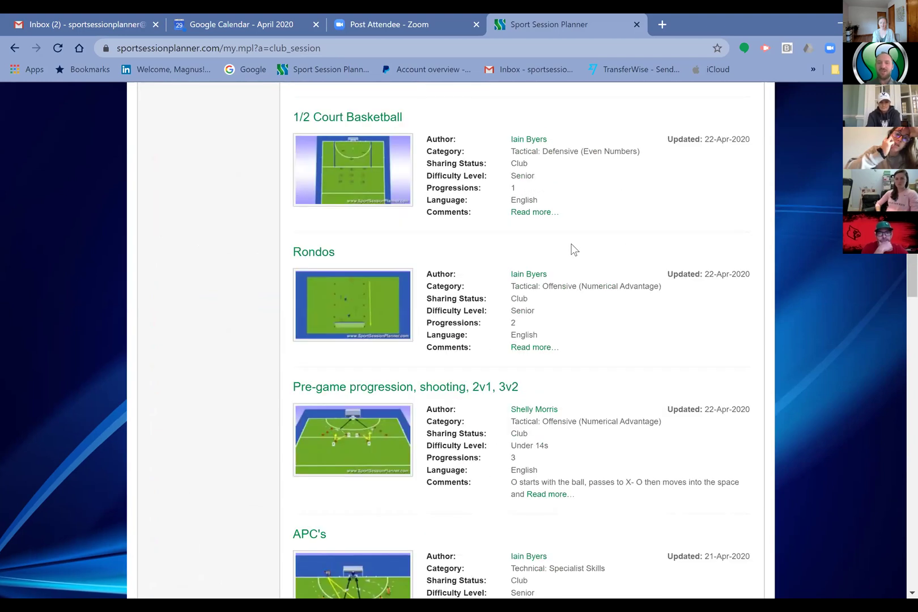
scroll(574, 249, down, 5)
scroll(574, 250, up, 9)
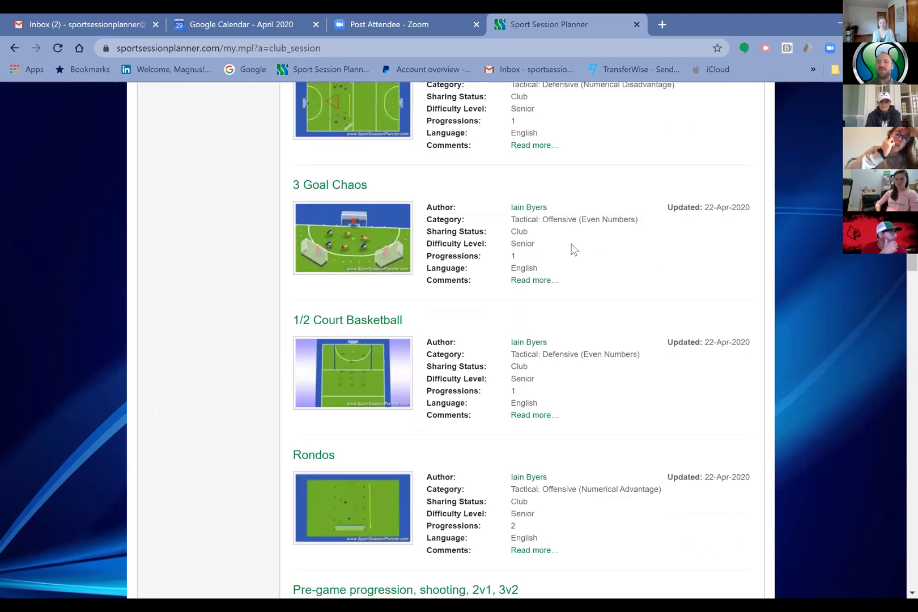
Open the Possession Race session from the club's shared sessions and look over its description, diagram and output options.
scroll(573, 250, up, 15)
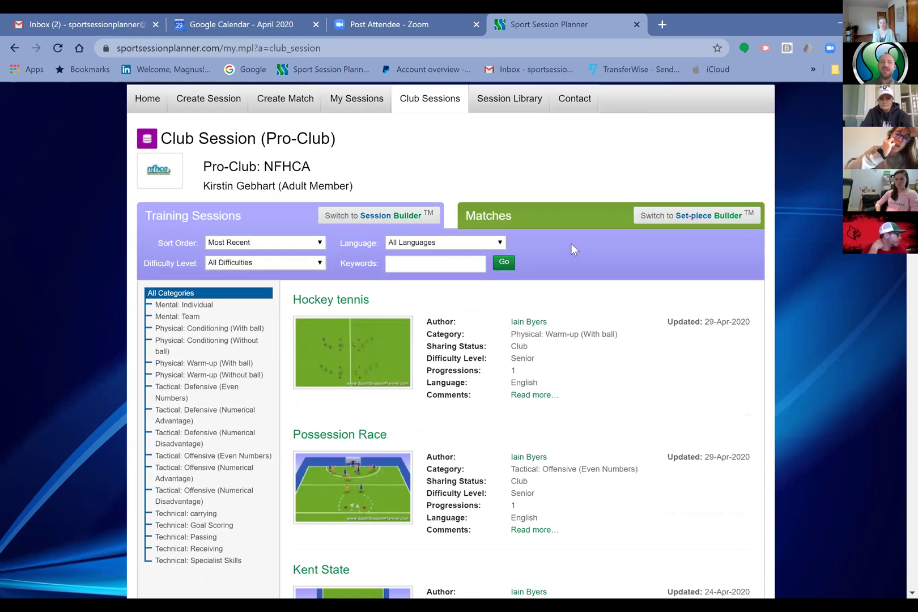
click(329, 439)
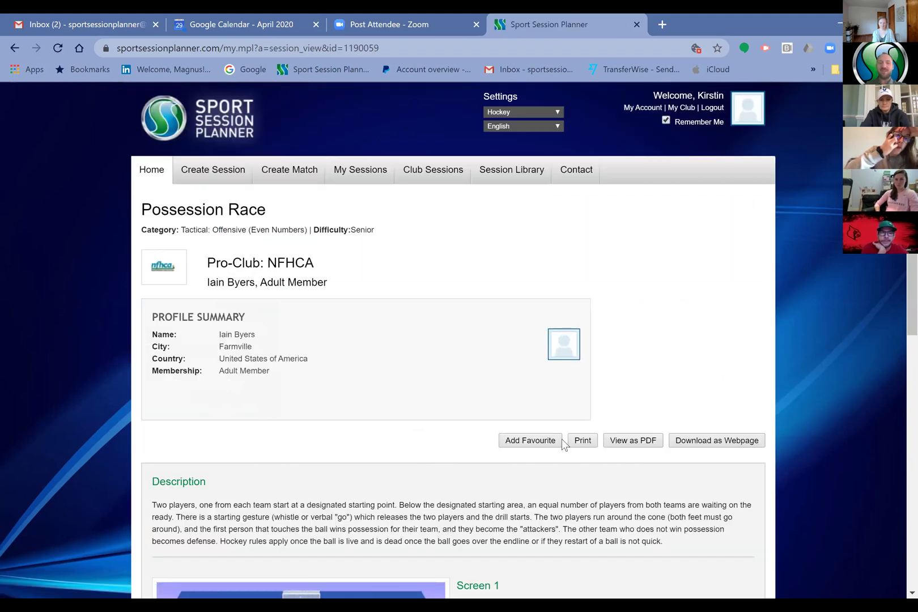
scroll(562, 439, down, 4)
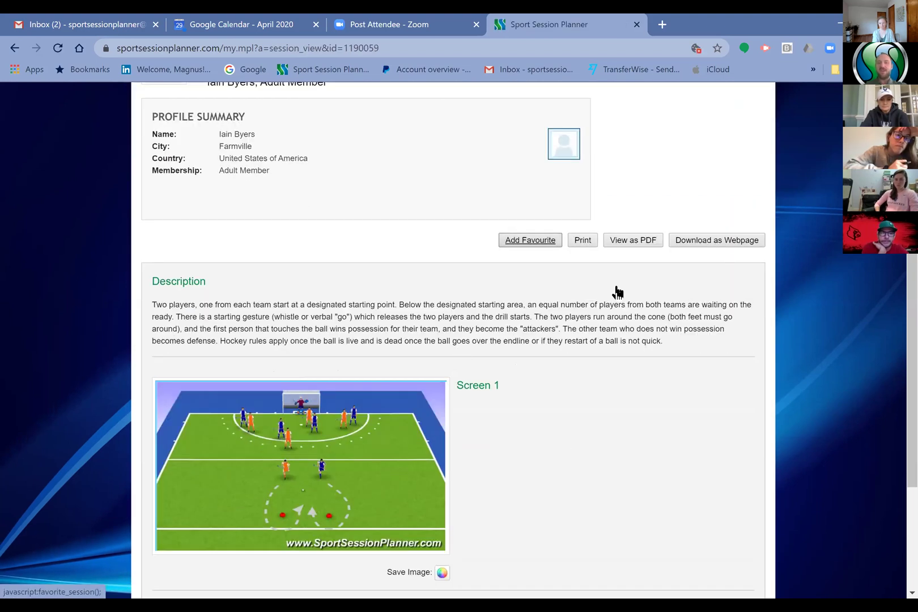
scroll(615, 291, up, 4)
scroll(360, 190, up, 2)
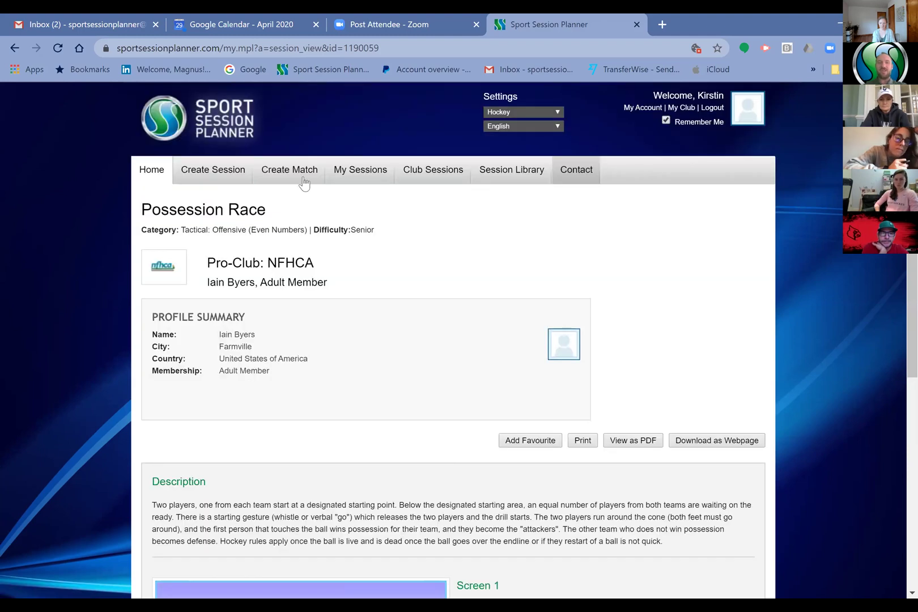
Open the club profile, set Session Cloning Within Club to Yes and save the profile.
click(359, 170)
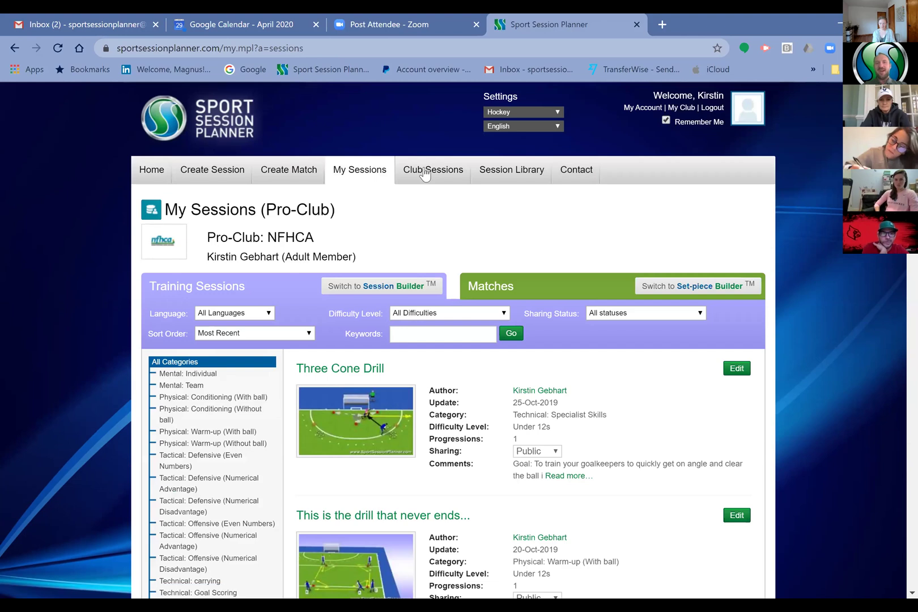
click(512, 170)
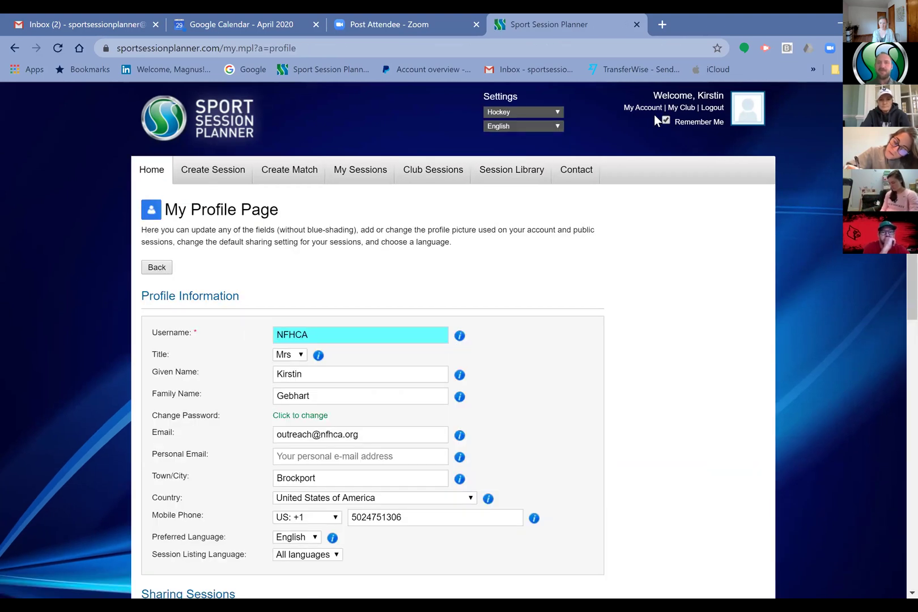
click(459, 172)
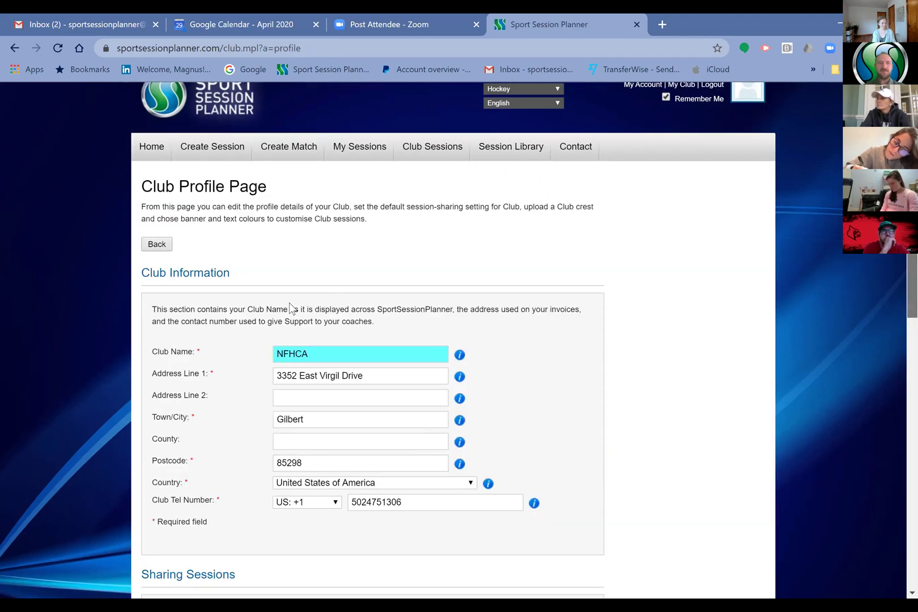
scroll(290, 303, down, 5)
click(289, 305)
click(288, 315)
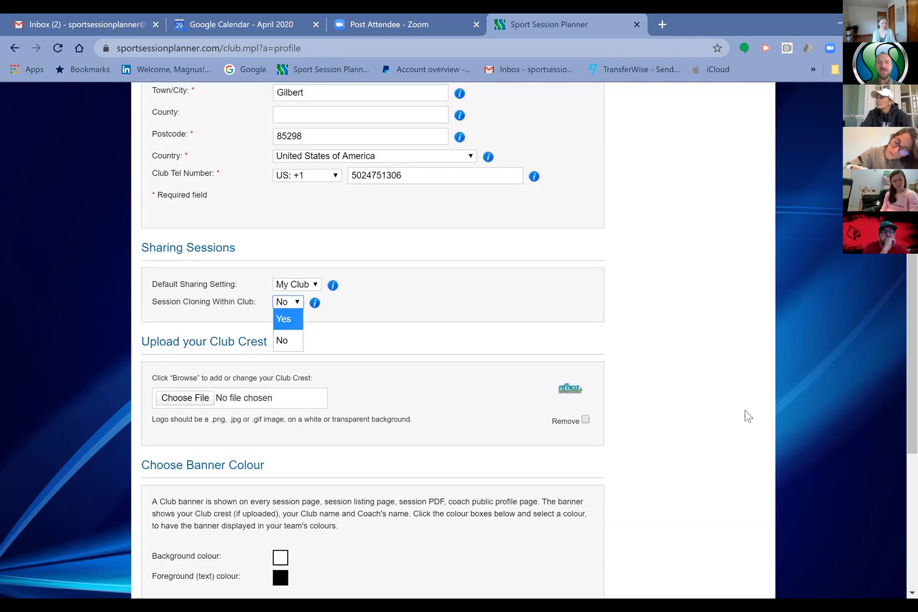
scroll(193, 462, down, 6)
click(202, 452)
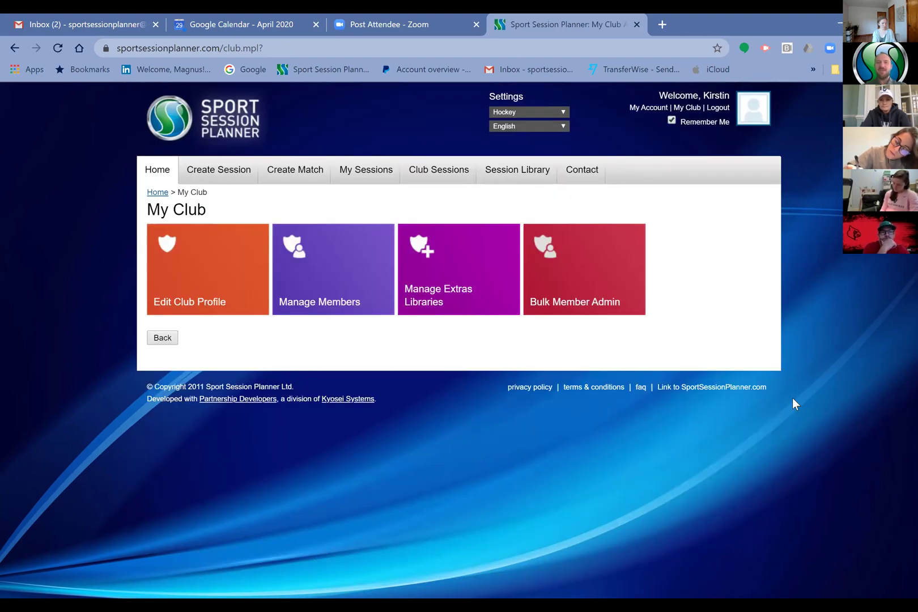
Open the session library briefly, then go back to the club's shared sessions and look over the list.
click(462, 179)
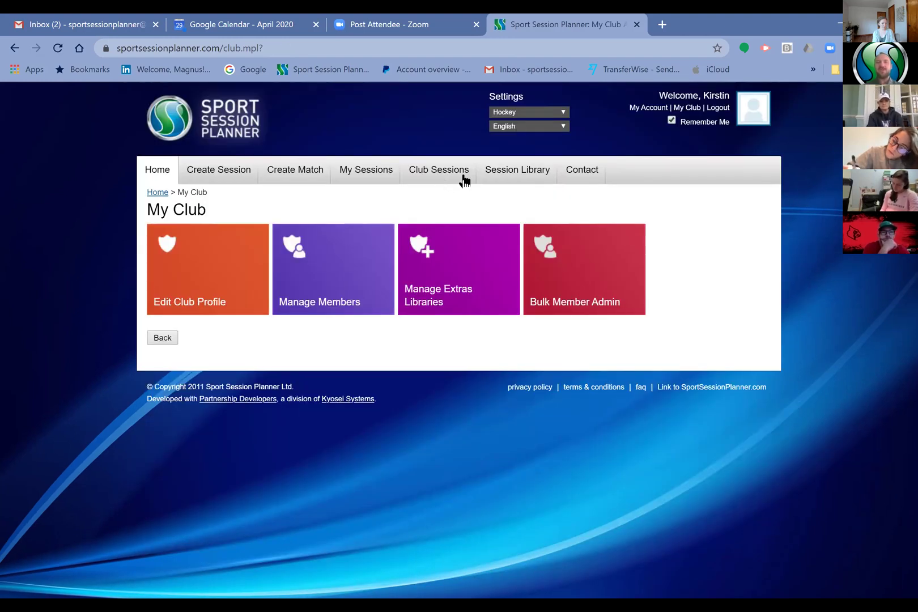
click(506, 177)
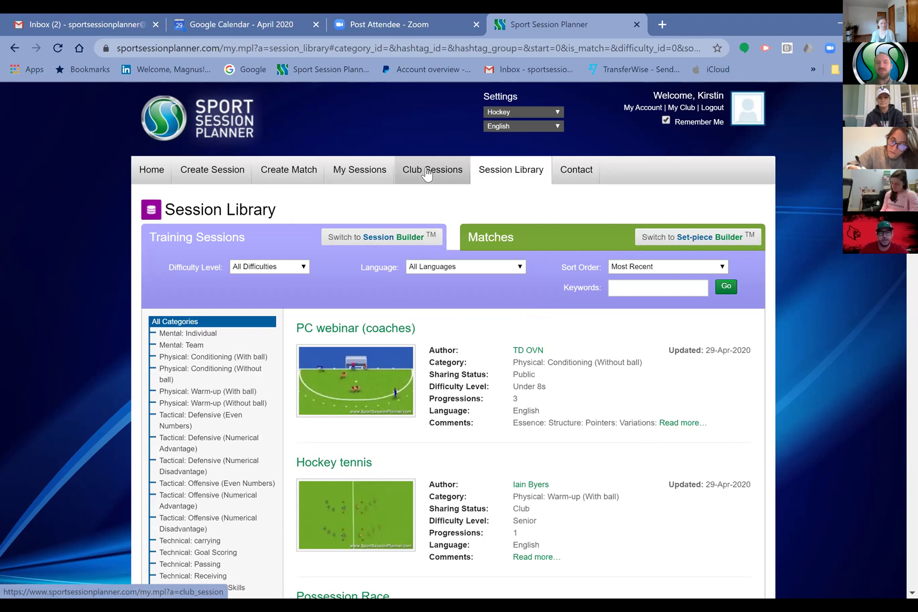
click(428, 175)
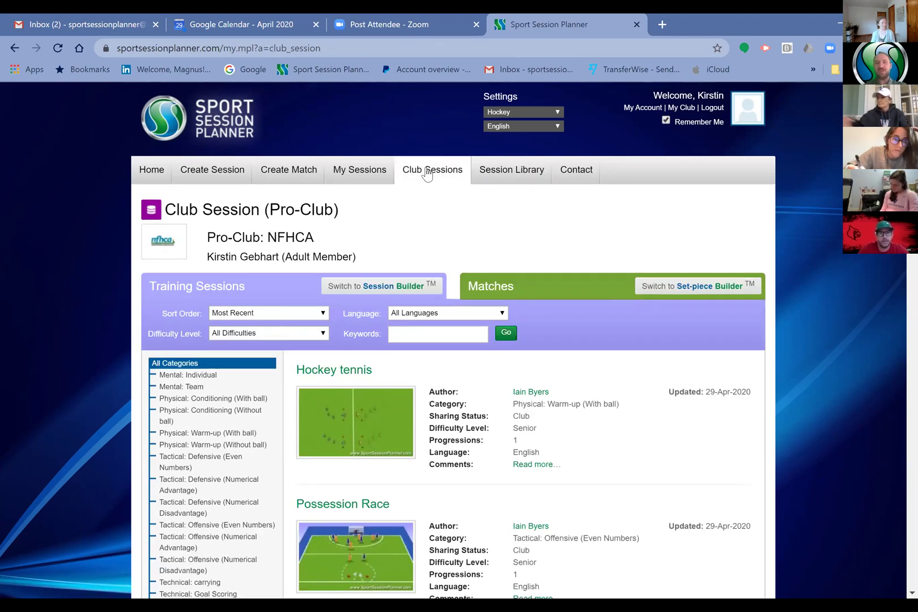
scroll(427, 174, down, 5)
scroll(428, 175, up, 5)
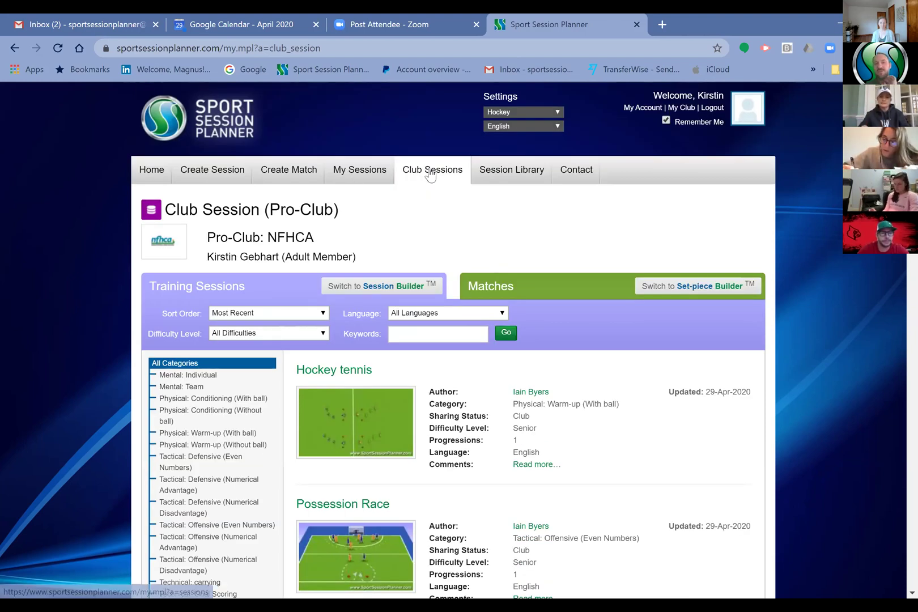
Look at the sharing options available for the Three Cone Drill among the own sessions, leaving the setting as it is.
click(351, 172)
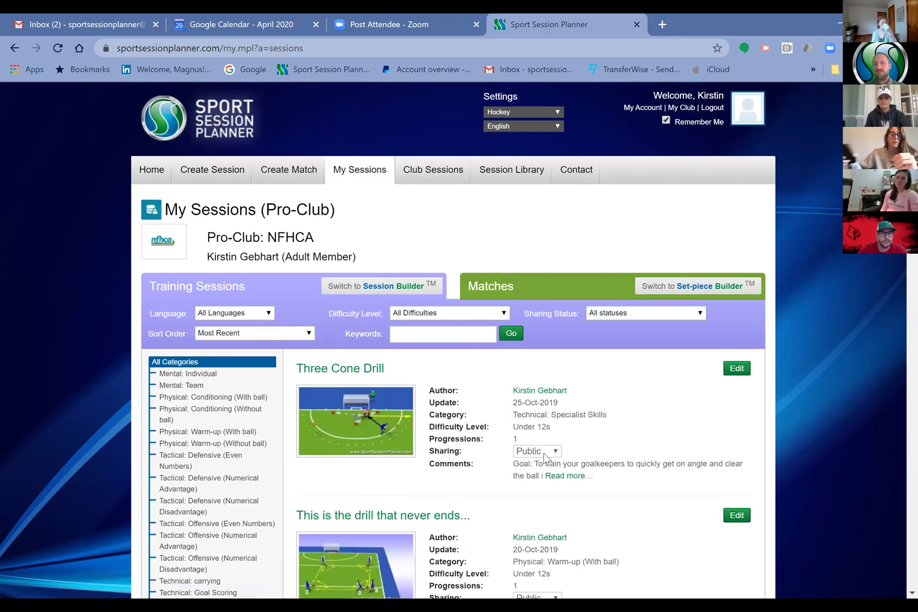
click(544, 453)
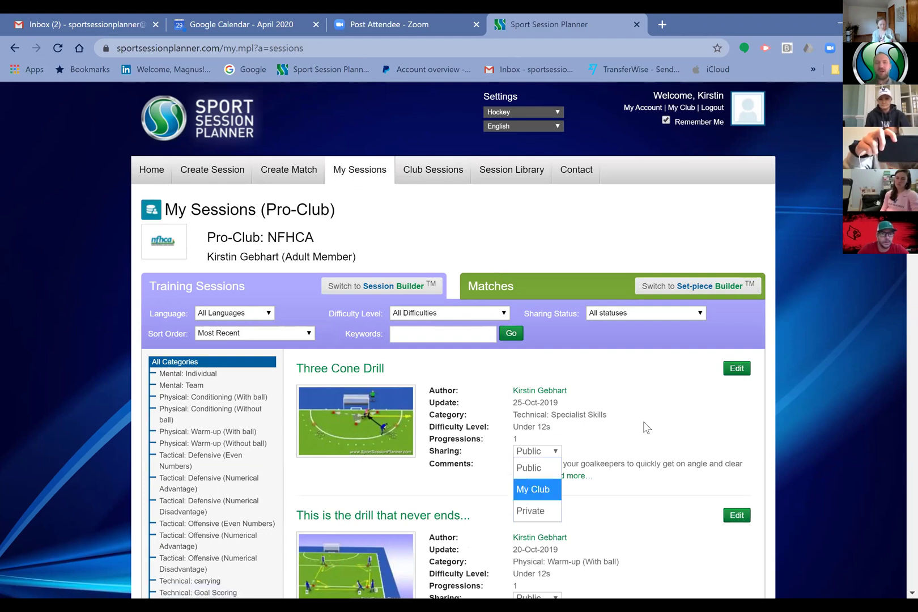
click(448, 176)
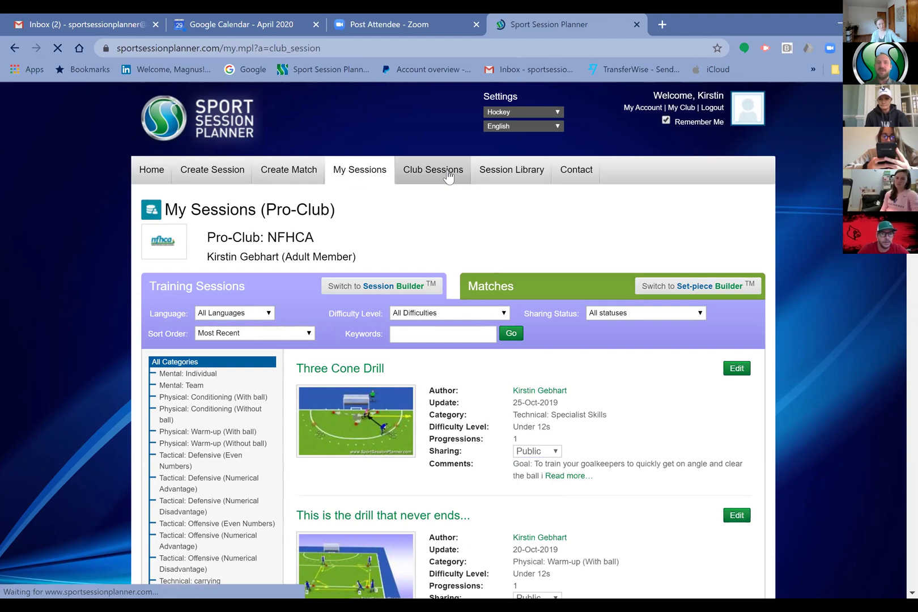
Open the session library and browse the training sessions shared by other coaches and clubs.
click(512, 173)
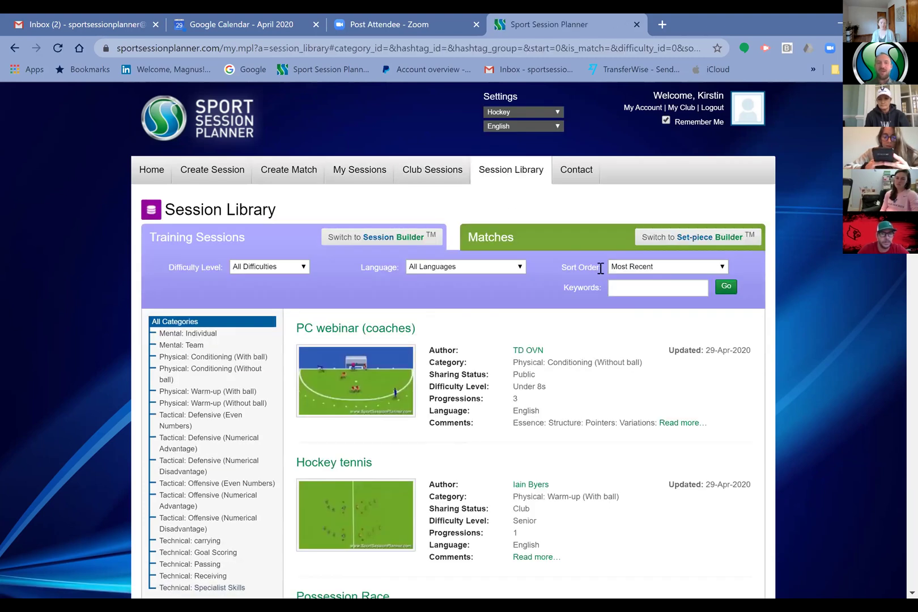
scroll(601, 268, down, 14)
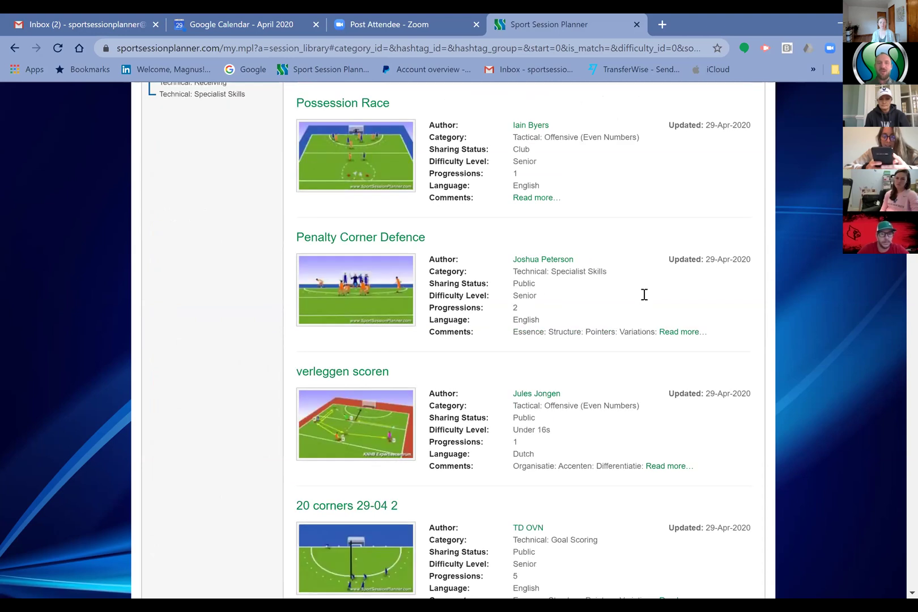
scroll(645, 294, down, 4)
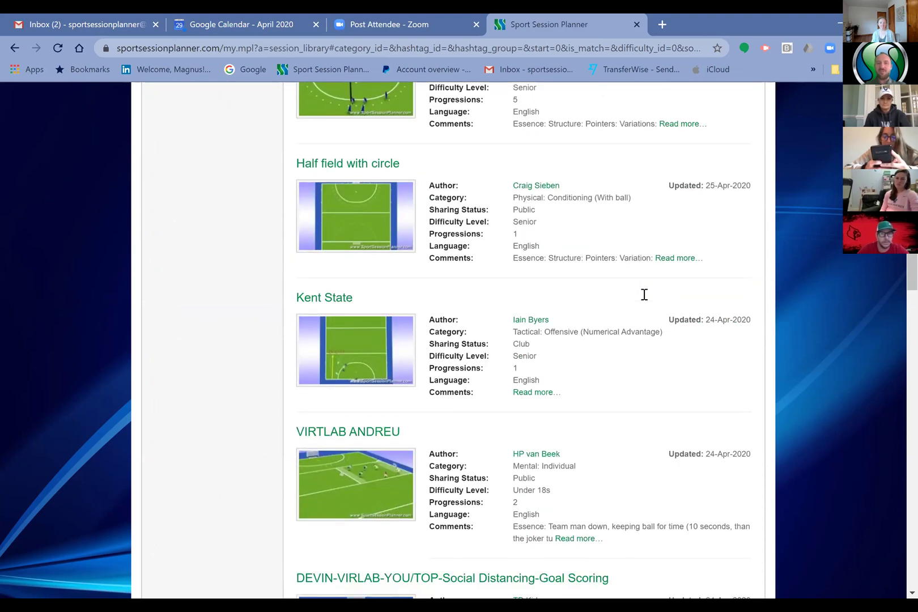
scroll(645, 294, down, 5)
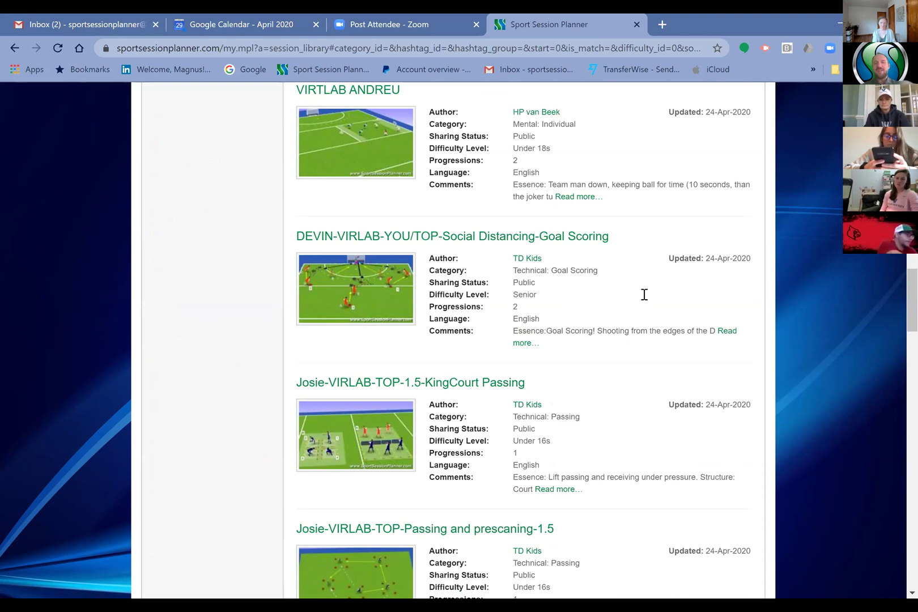
scroll(644, 295, down, 7)
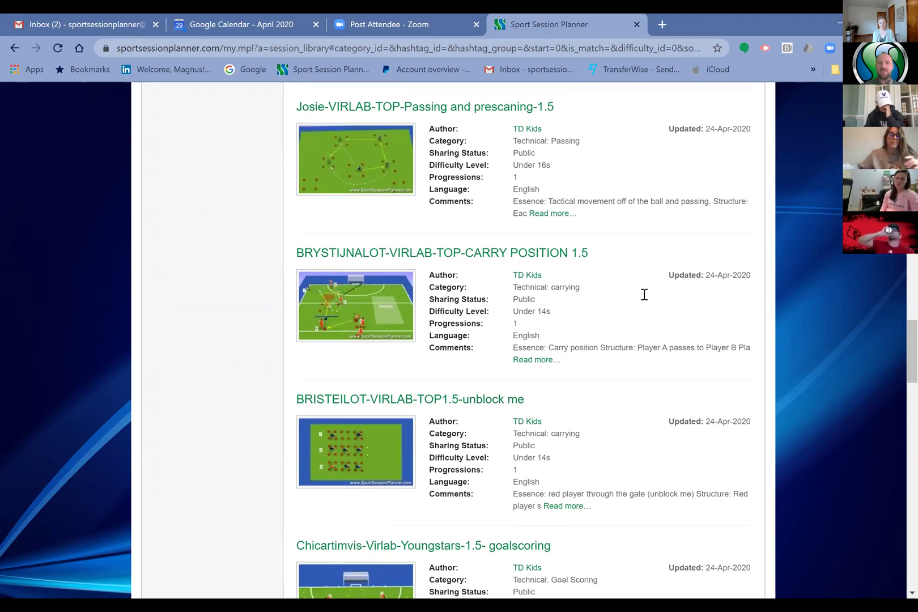
scroll(644, 295, down, 6)
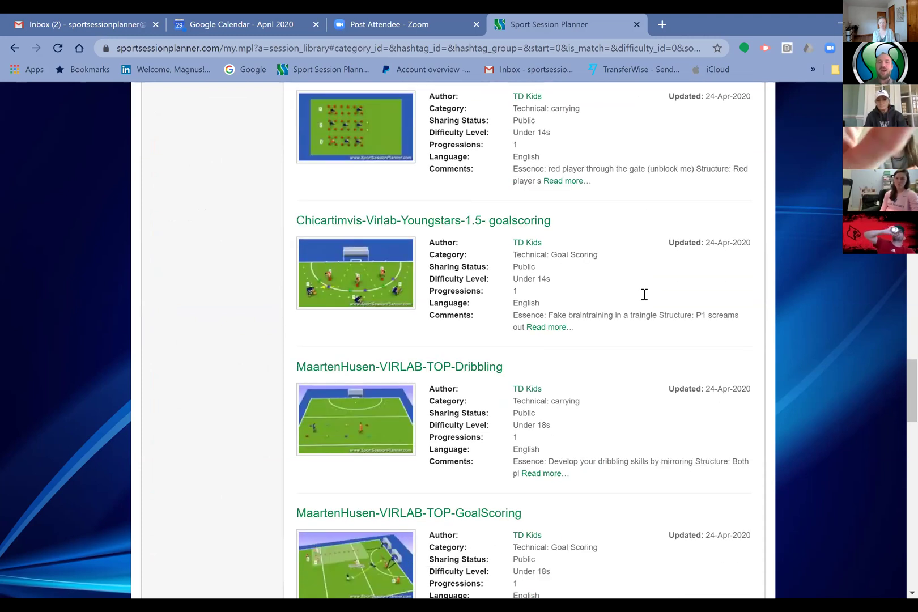
scroll(645, 295, down, 4)
scroll(645, 295, down, 3)
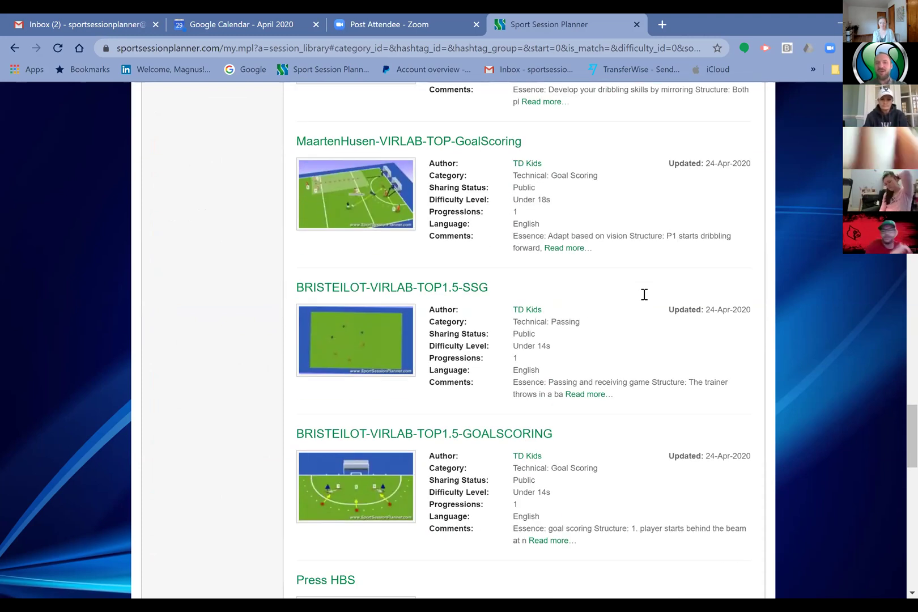
scroll(644, 295, down, 1)
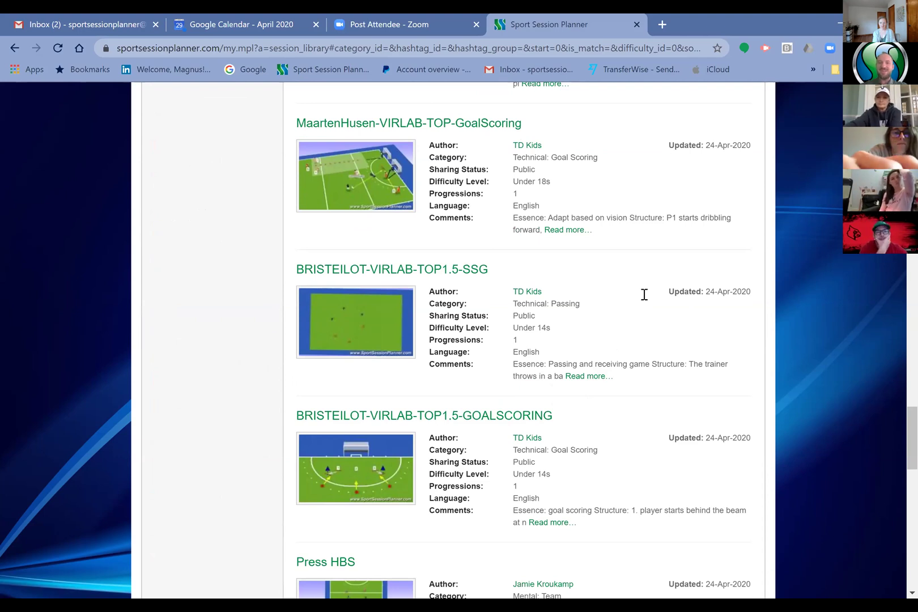
scroll(645, 295, down, 4)
scroll(644, 295, down, 1)
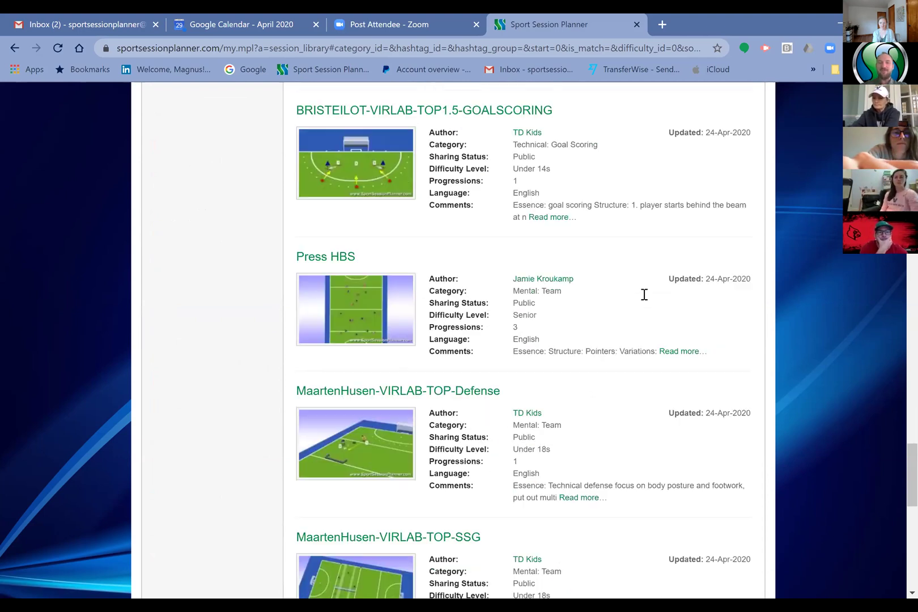
scroll(645, 295, down, 4)
Open the VIRLAB-TOP-Defense session, look over its animation, structure, pointers and sharing options, and return to the session library.
click(397, 172)
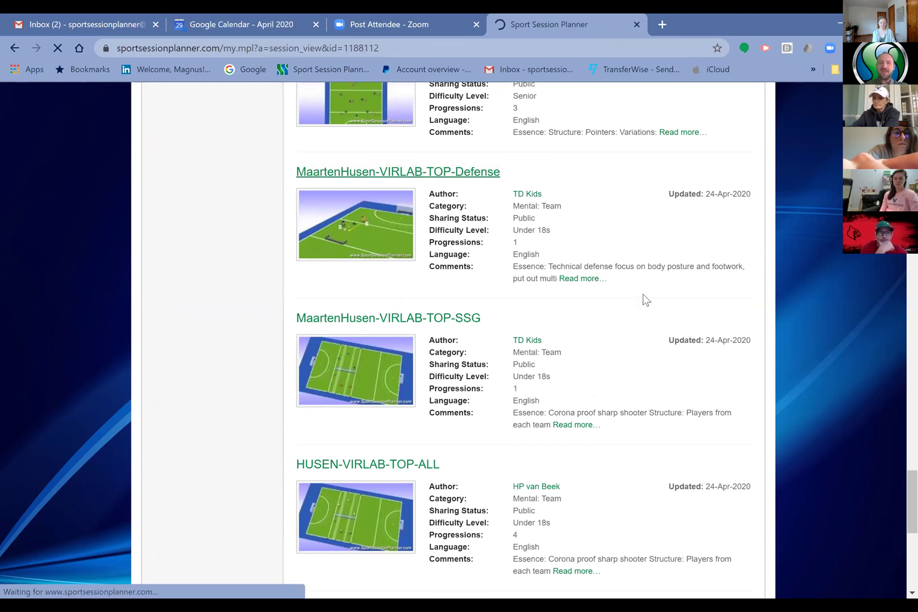
scroll(644, 298, down, 1)
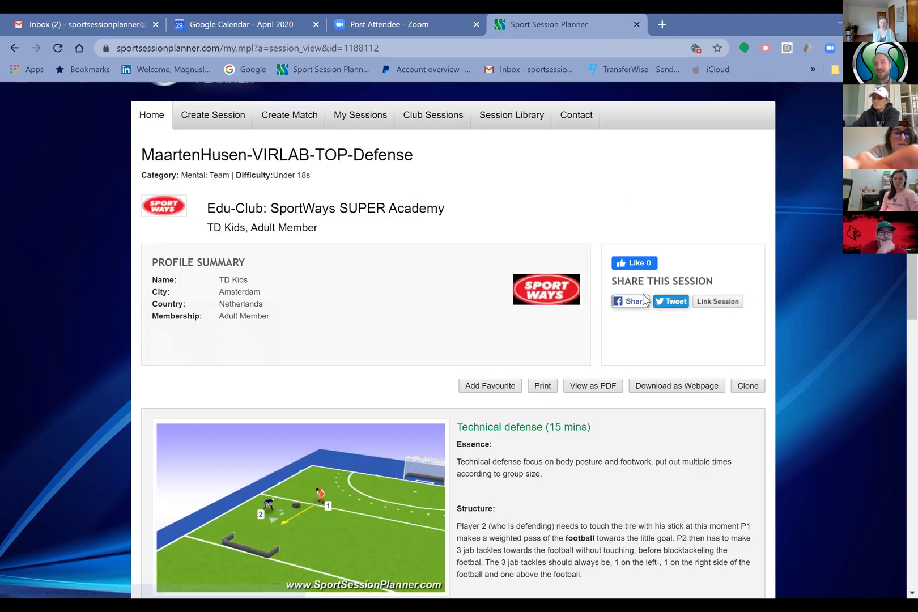
scroll(644, 299, down, 5)
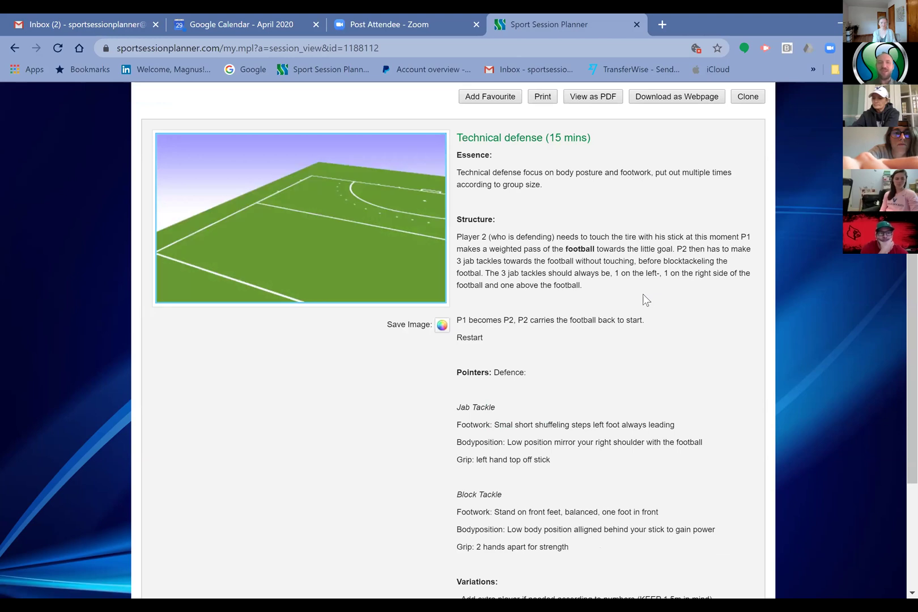
scroll(645, 300, up, 3)
scroll(644, 299, up, 3)
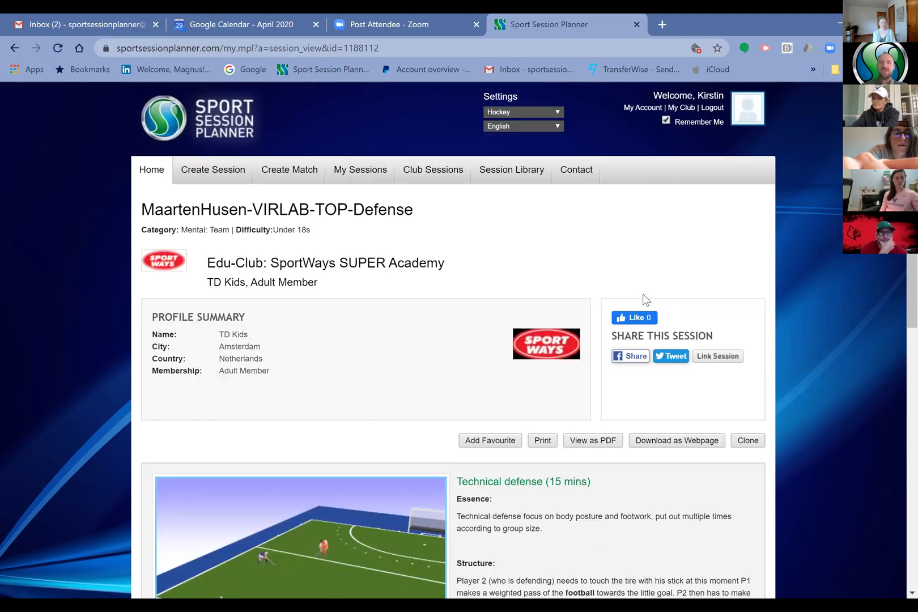
key(alt+Left)
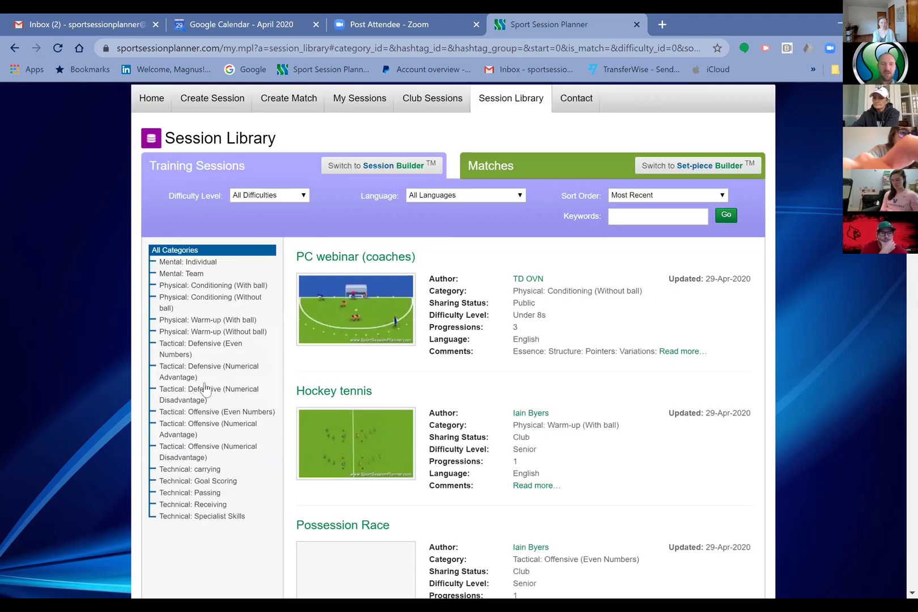
Filter the session library by the Physical: Warm-up (With ball) category and open the GK: Ladders & Saves session.
click(206, 390)
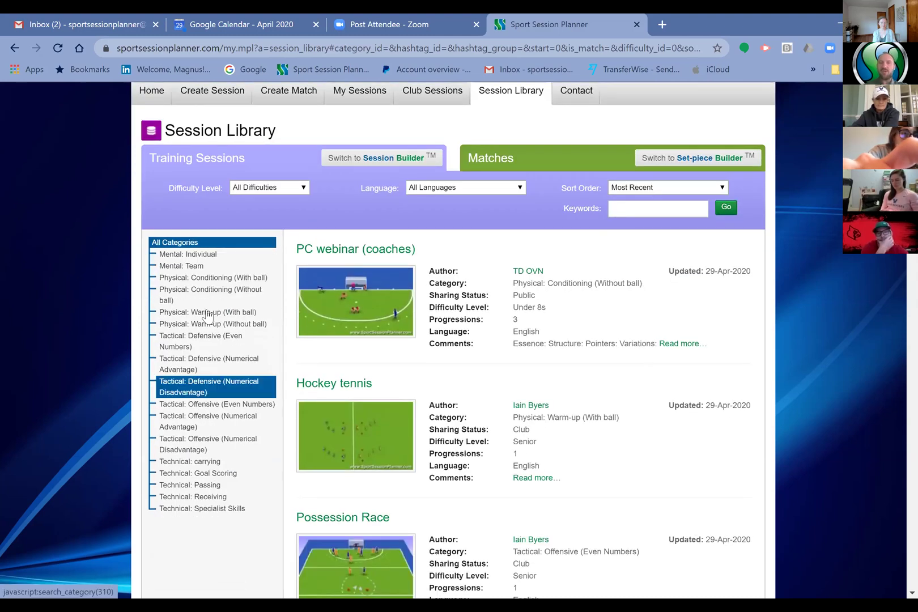
click(208, 313)
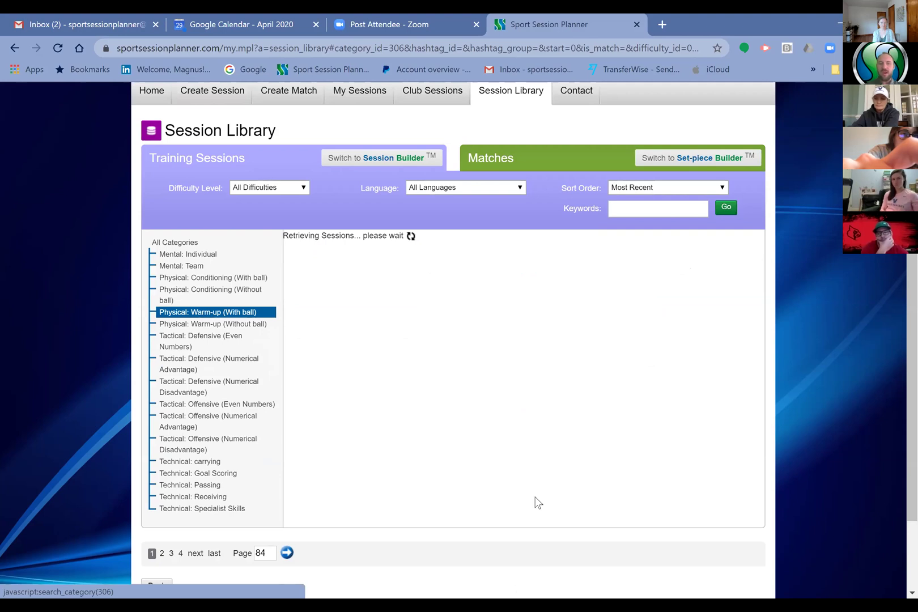
scroll(530, 500, down, 6)
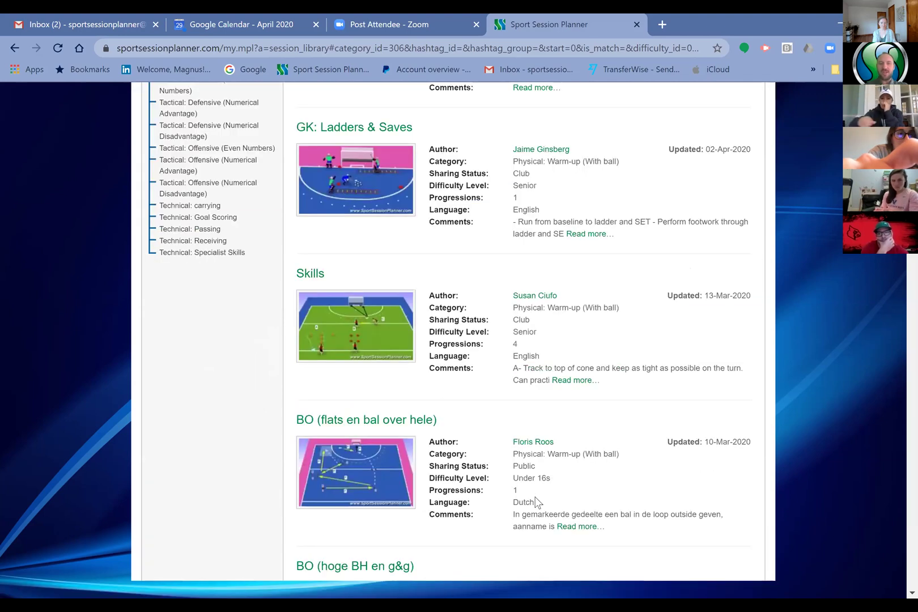
scroll(375, 329, up, 5)
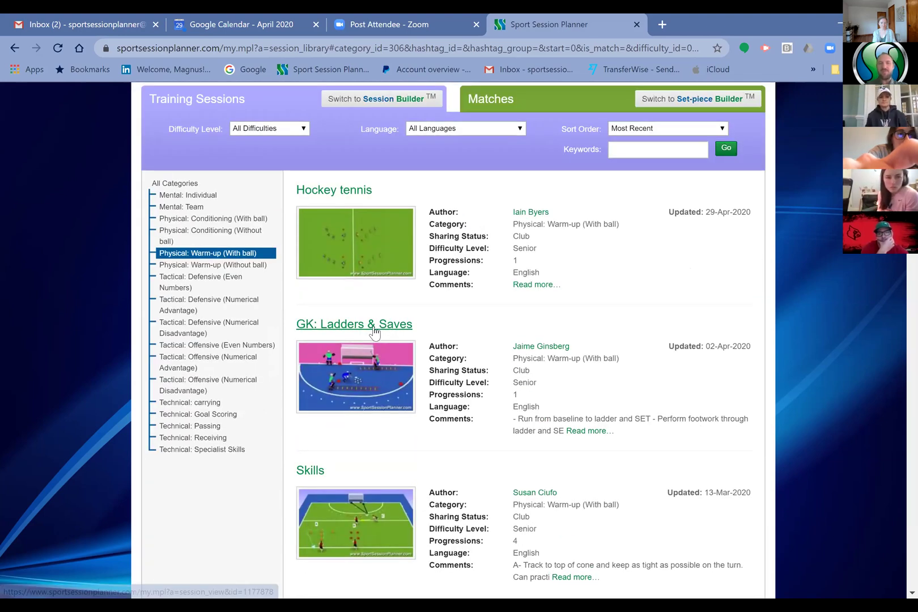
click(373, 332)
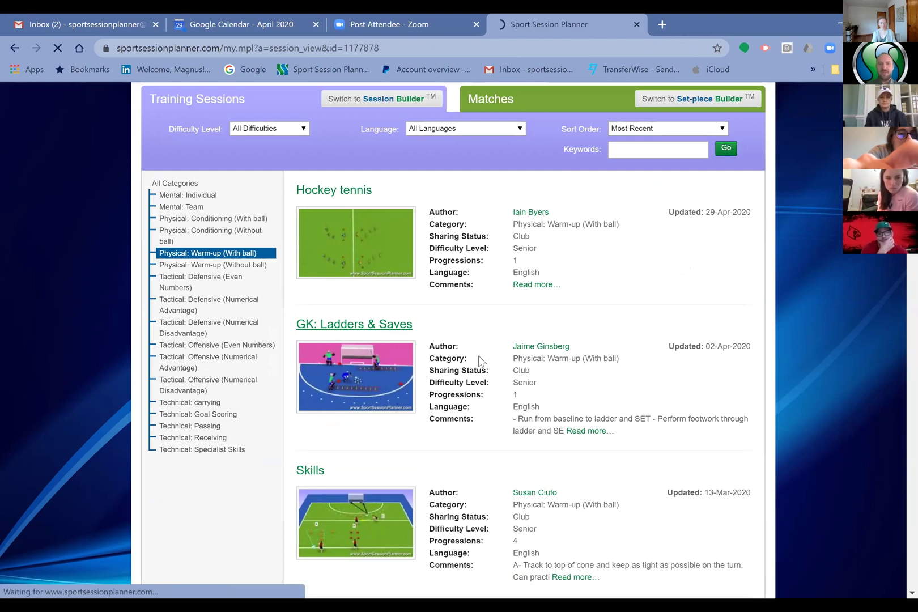
View the GK: Ladders & Saves animation in full screen, rotate its 3D view around the goal, and return to the session page.
scroll(453, 357, down, 4)
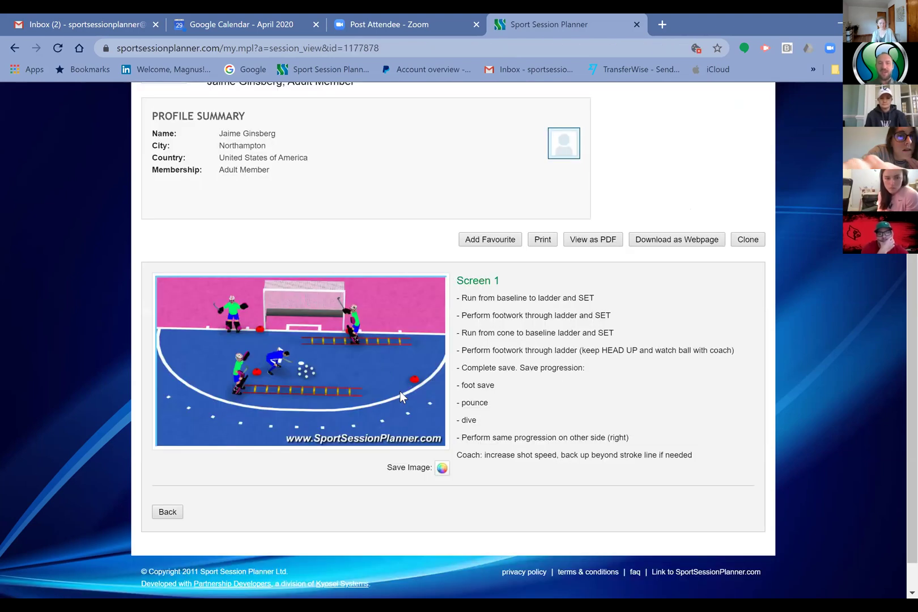
click(442, 397)
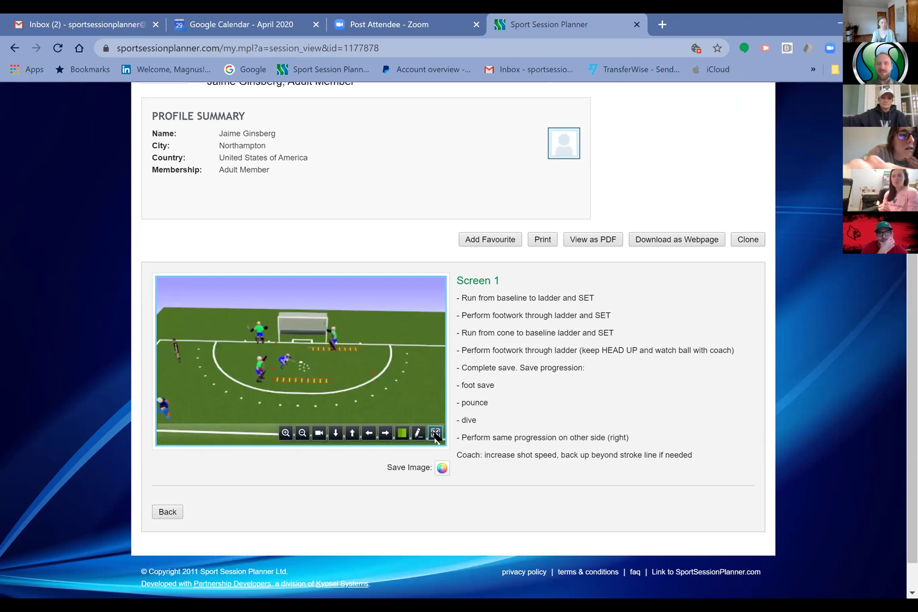
click(435, 434)
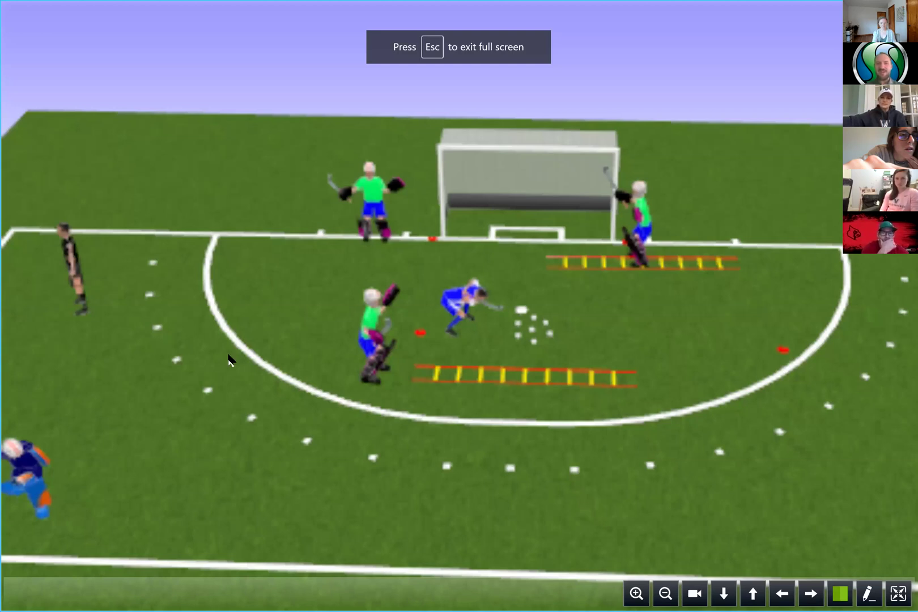
drag(204, 390, 142, 391)
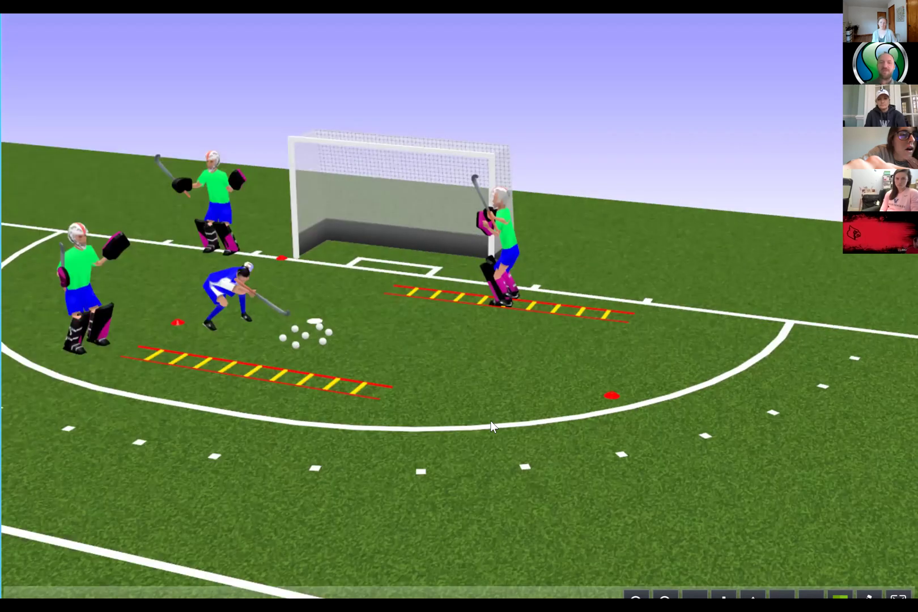
key(Escape)
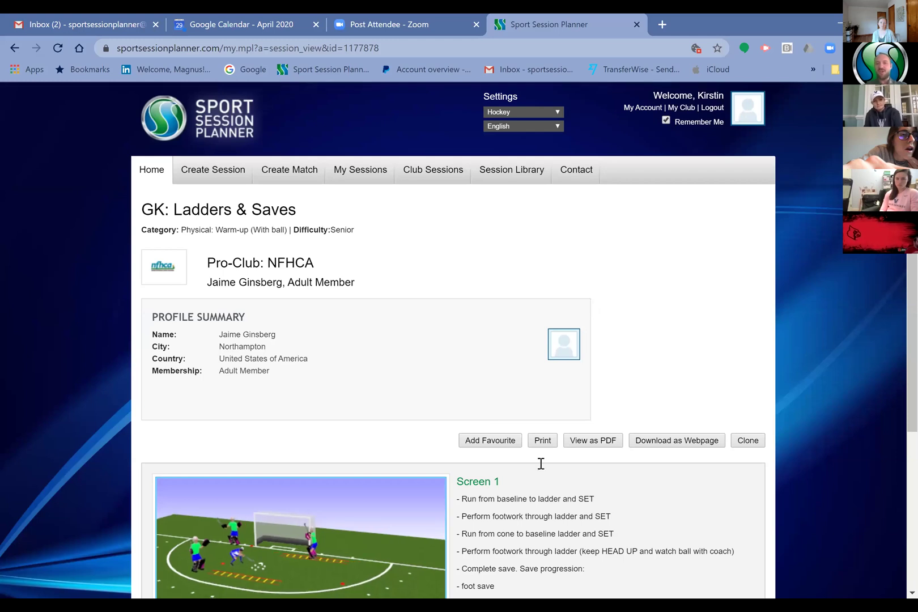
Clone the GK: Ladders & Saves session and save the copy with the title TEST CLONE SESSION.
scroll(541, 464, down, 2)
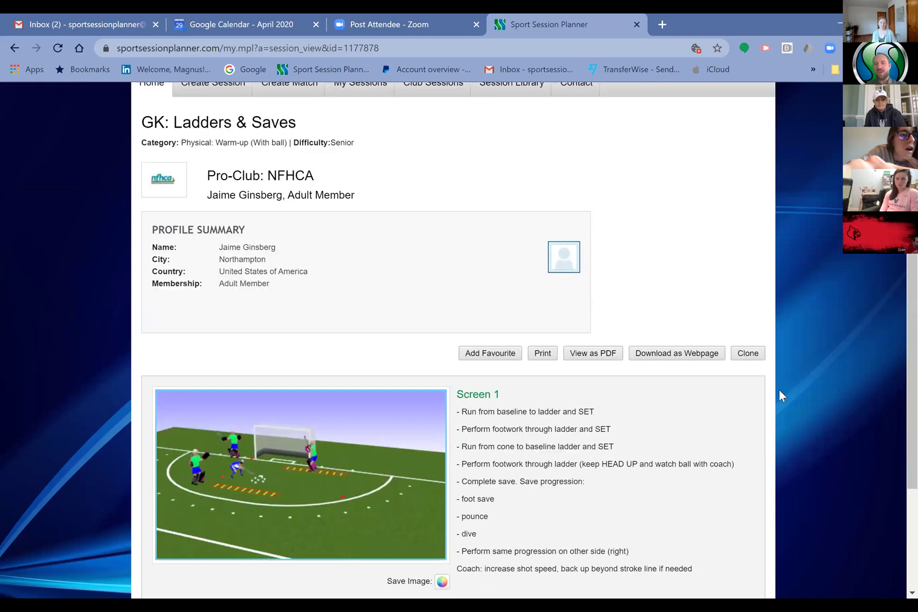
click(749, 356)
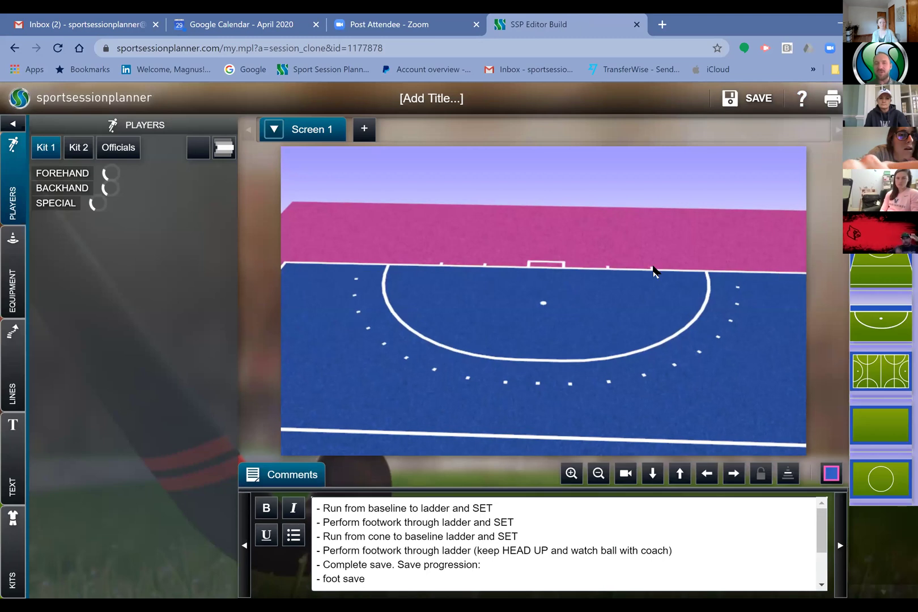
click(754, 105)
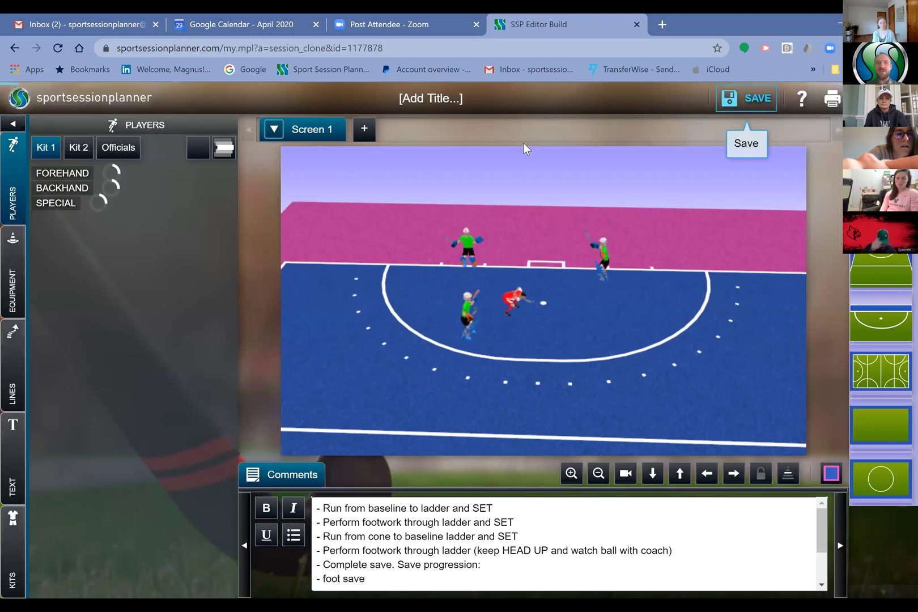
text(TEST)
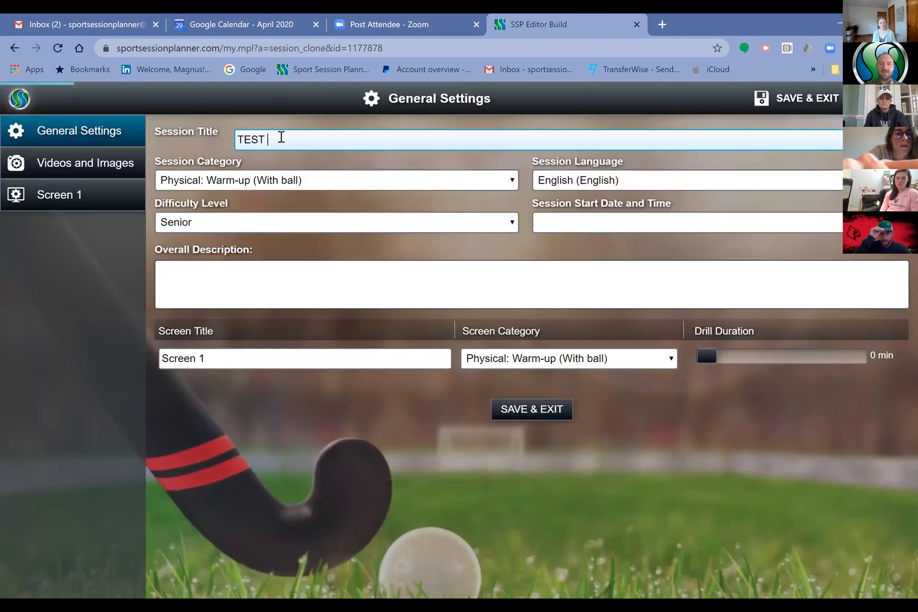
text( CLONE)
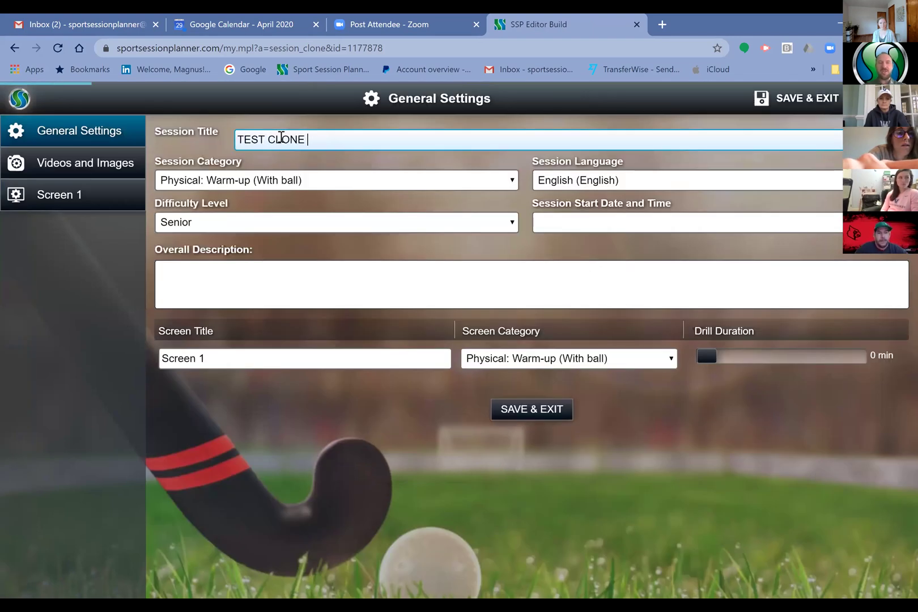
text( SESSION)
click(523, 409)
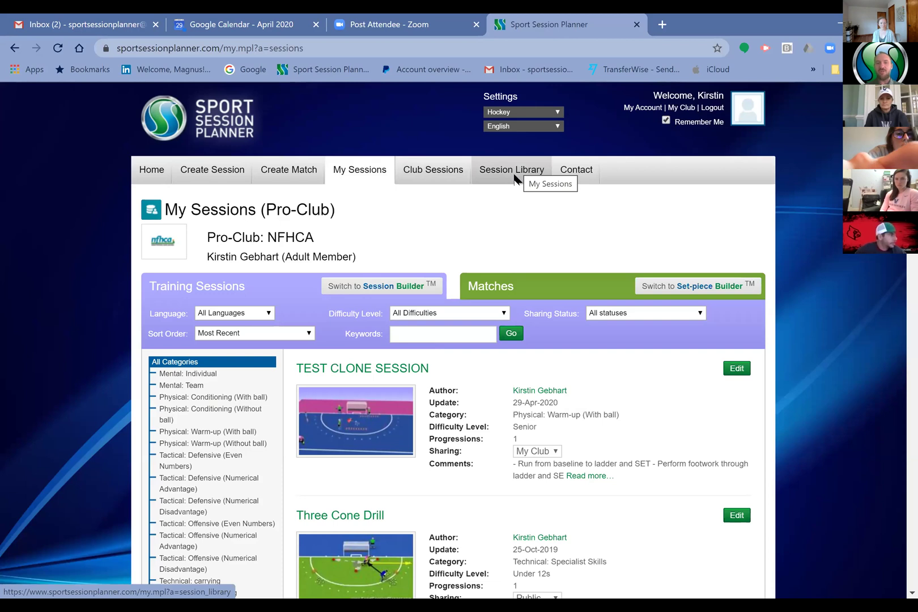
Look over the saved TEST CLONE SESSION page, and browse the session library listing with all categories.
click(361, 372)
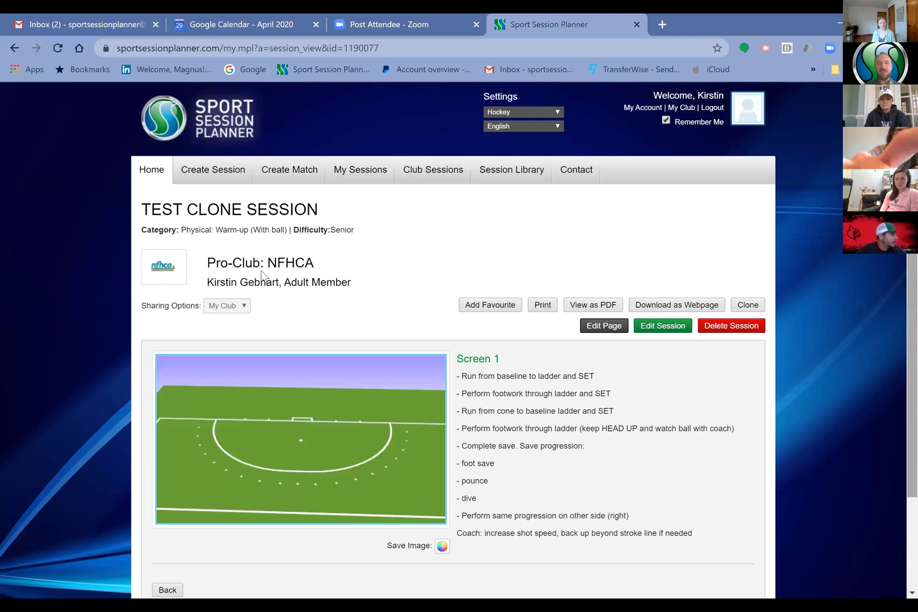
scroll(262, 276, down, 1)
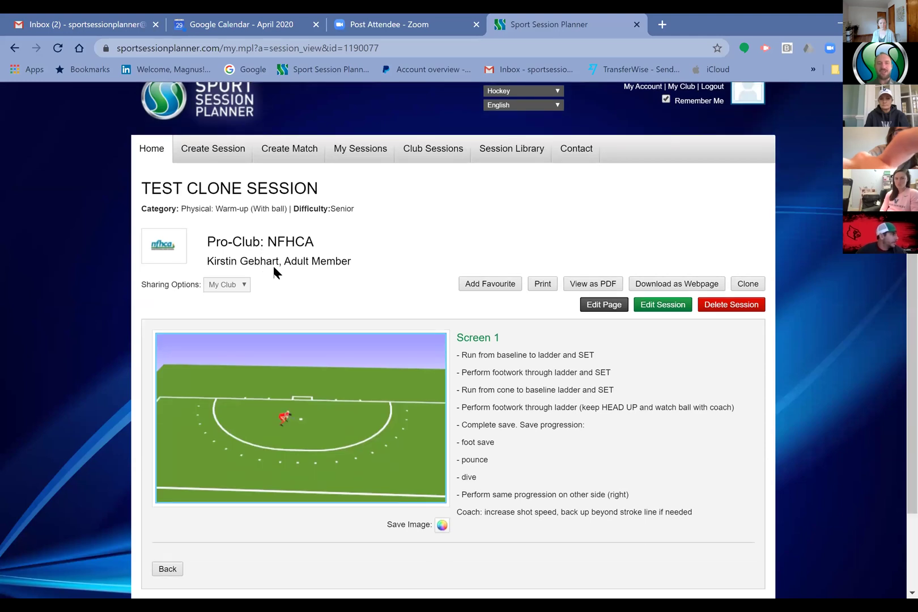
click(511, 153)
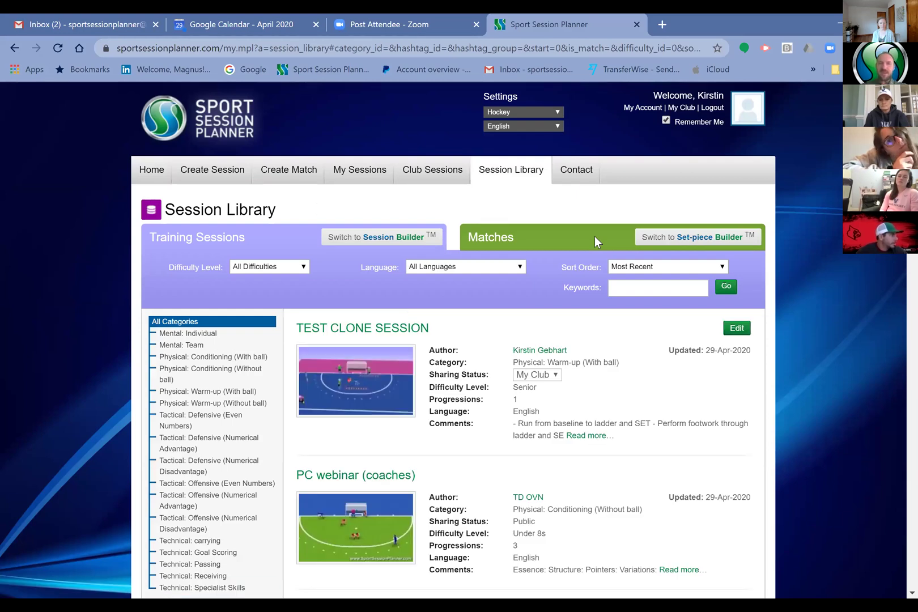
scroll(594, 236, down, 2)
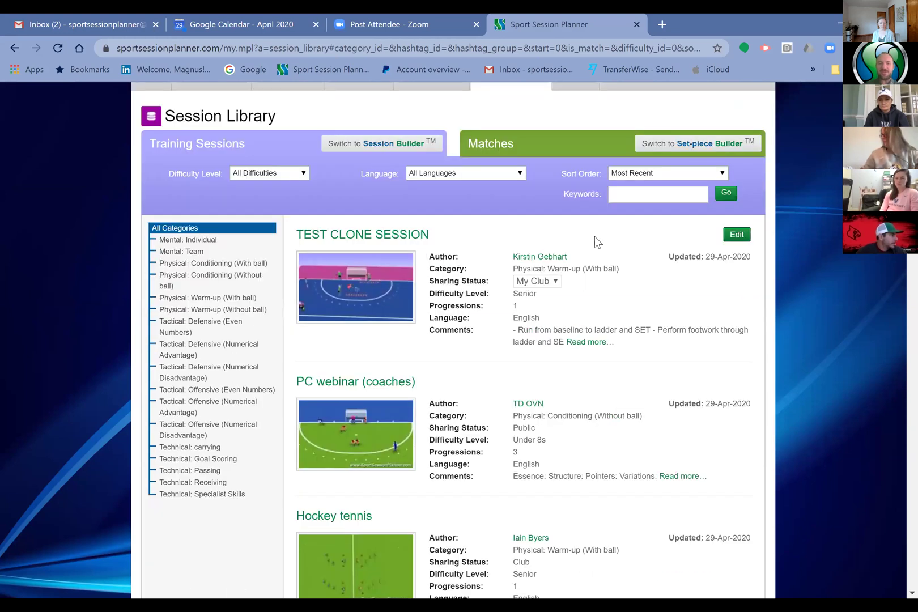
scroll(595, 235, down, 2)
scroll(595, 236, down, 3)
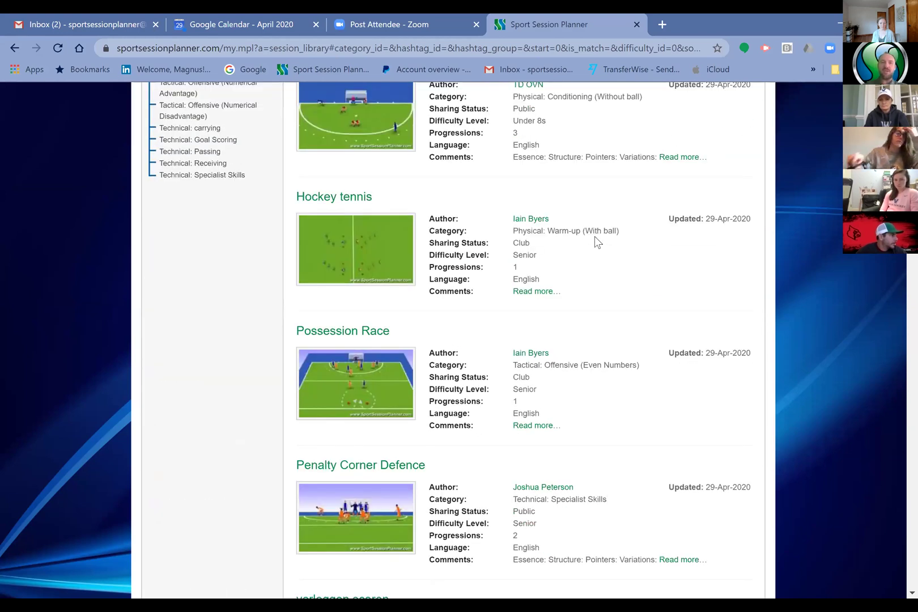
scroll(595, 236, up, 5)
scroll(595, 235, up, 2)
Open the Hockey tennis session from the club sessions and look over its description.
click(432, 149)
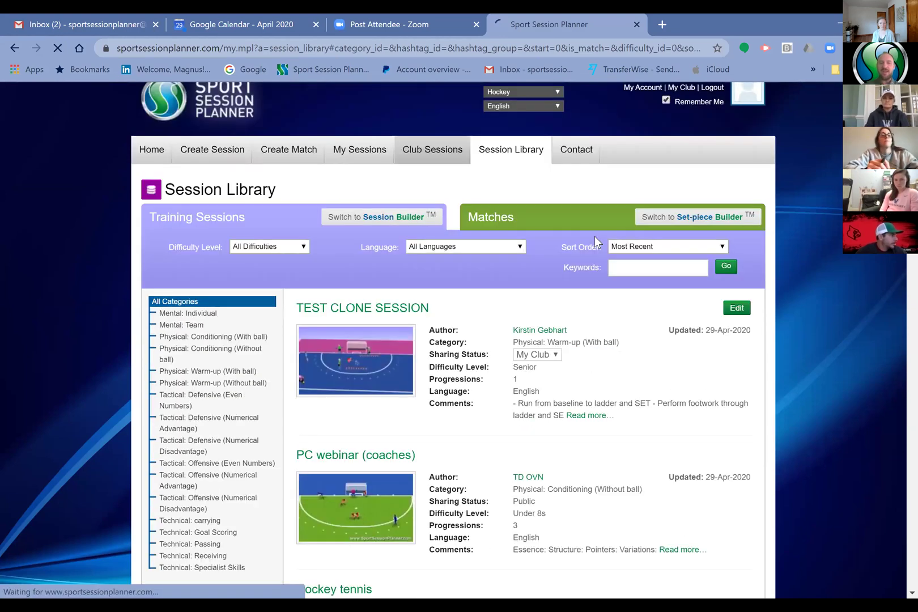
scroll(595, 236, down, 2)
scroll(594, 236, down, 1)
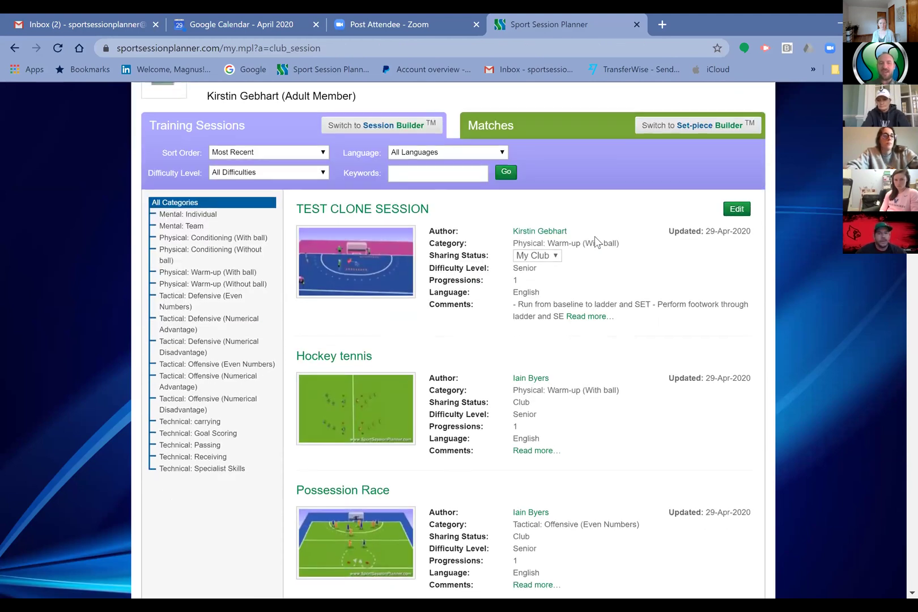
click(334, 356)
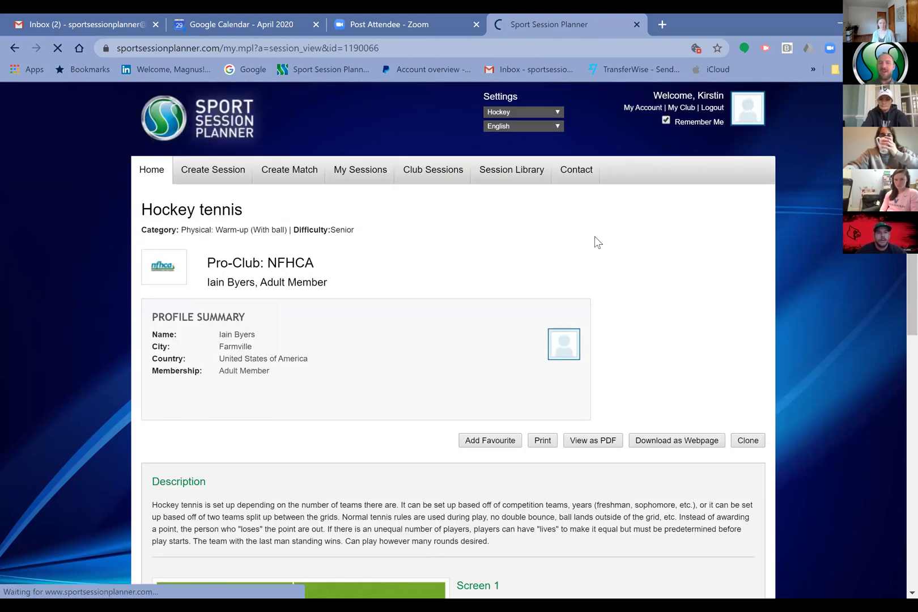
scroll(594, 235, down, 2)
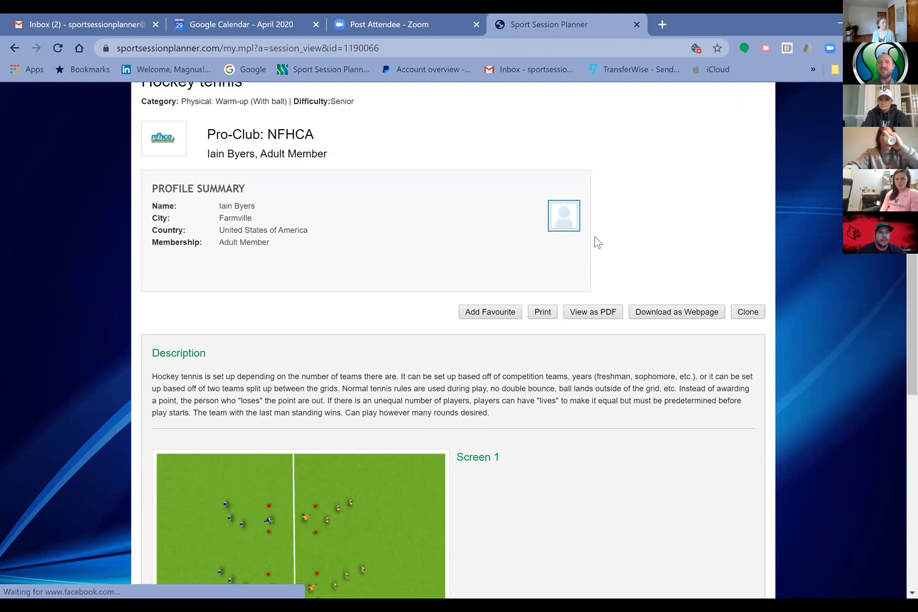
Clone the Hockey tennis session and save the copy with the title TEST CLONE.
click(748, 312)
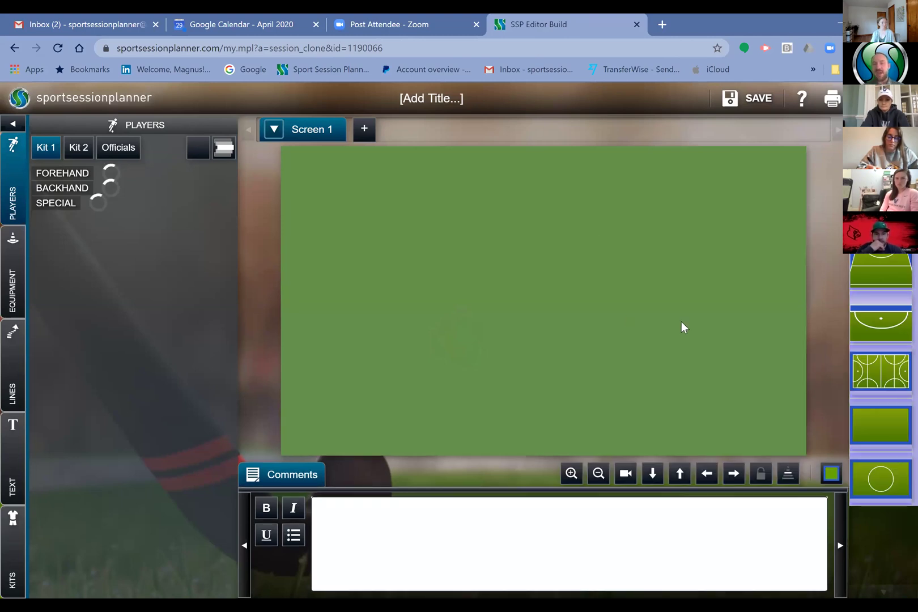
click(754, 103)
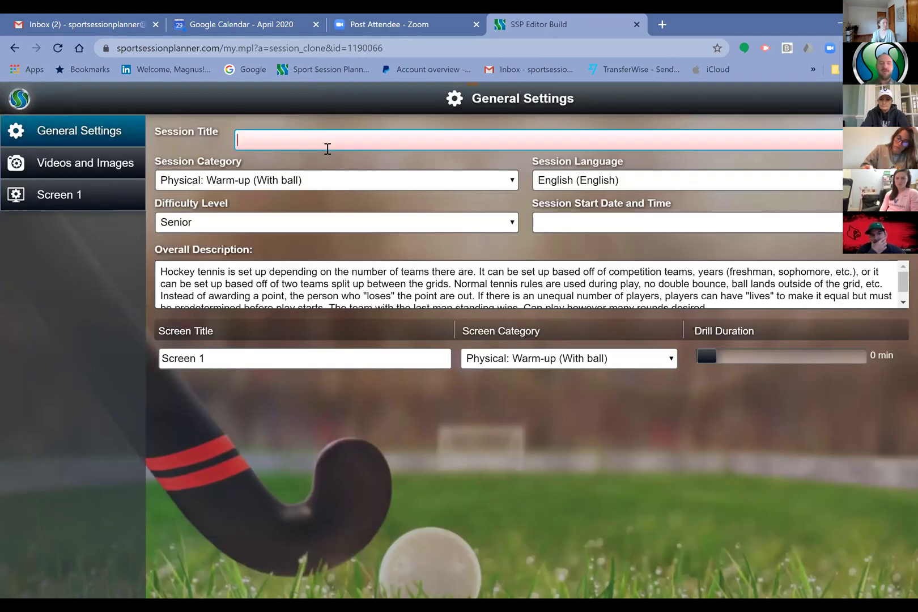
text(TEST CLONE)
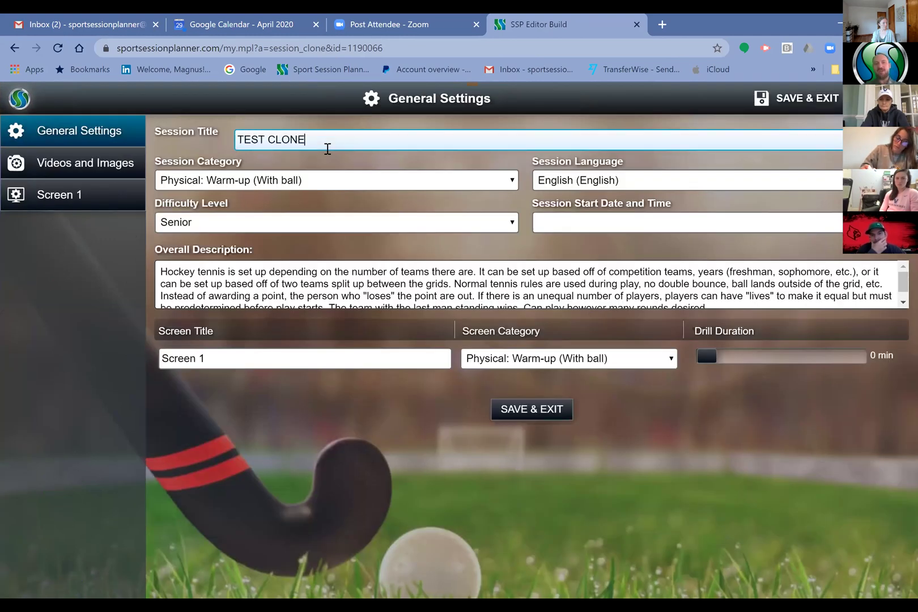
click(517, 406)
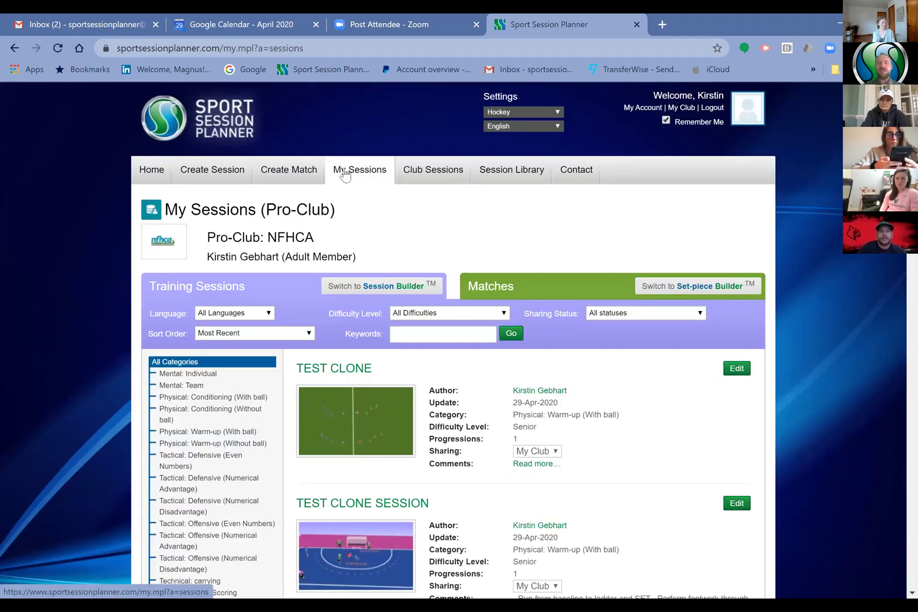
Open the session library, enlarge the page, filter by the Technical: Passing category and browse the sessions.
click(505, 170)
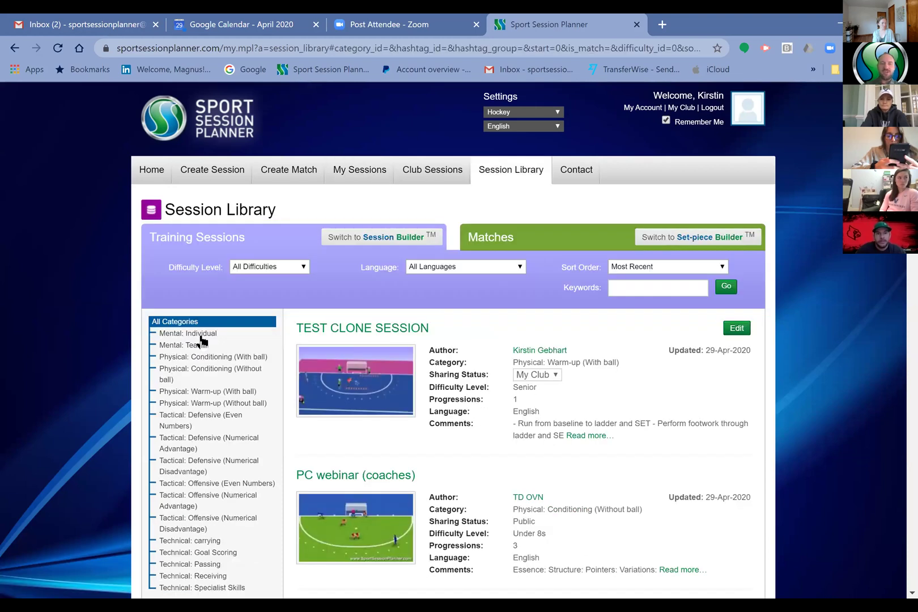
click(199, 336)
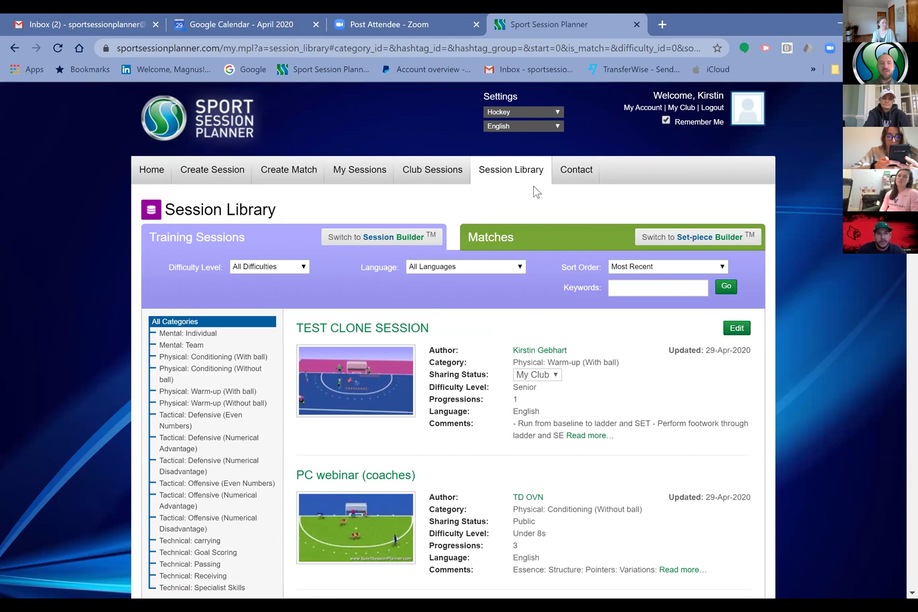
key(ctrl+plus)
scroll(719, 43, down, 3)
scroll(719, 43, up, 1)
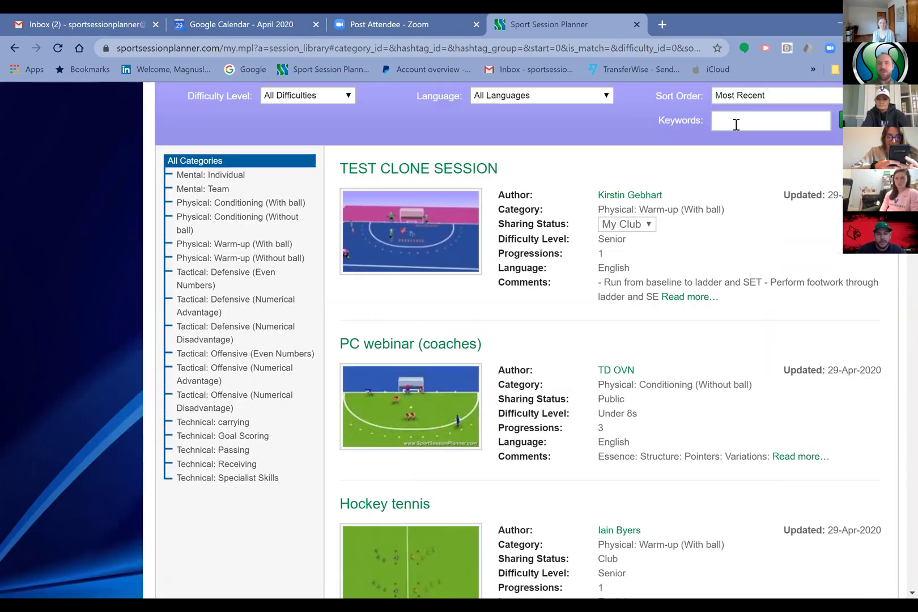
click(260, 179)
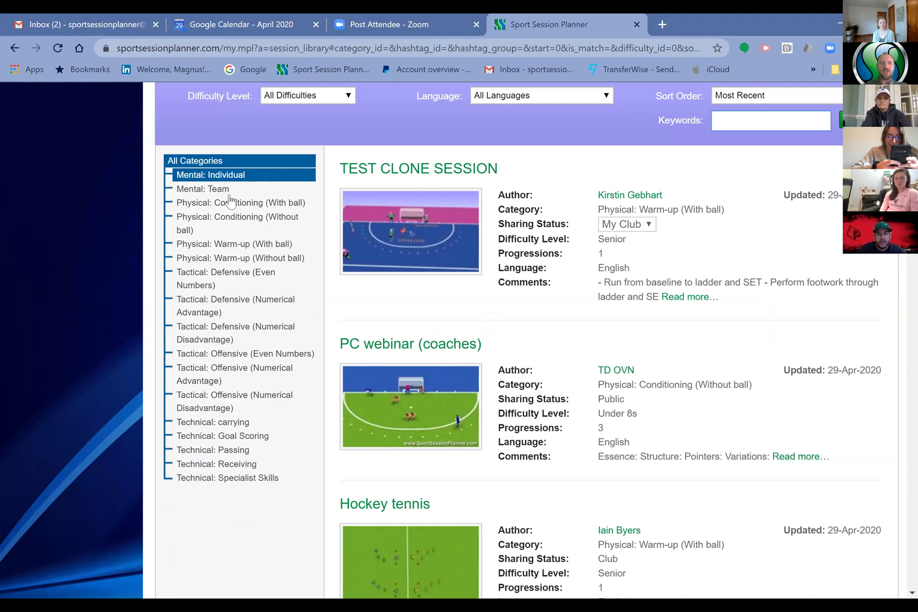
click(228, 191)
click(227, 435)
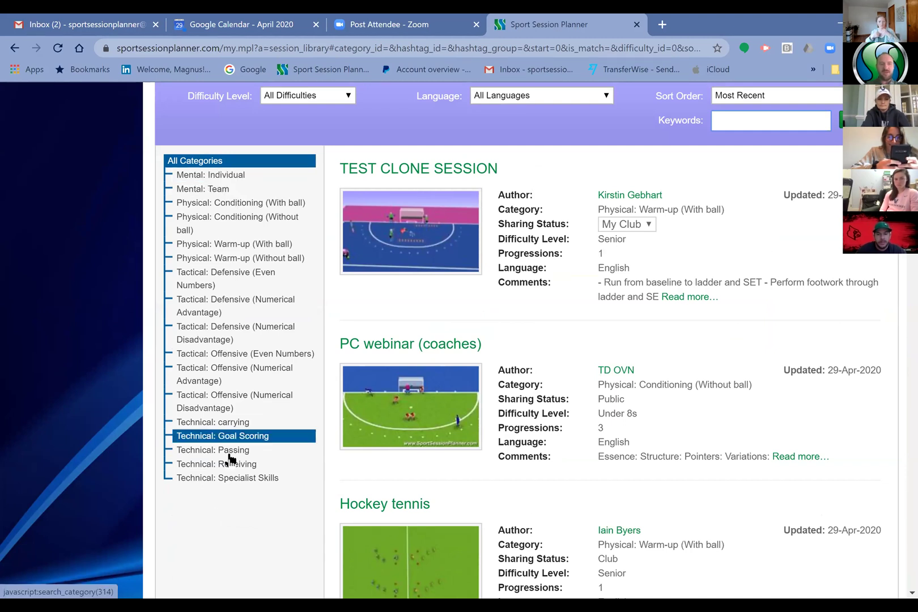
click(230, 452)
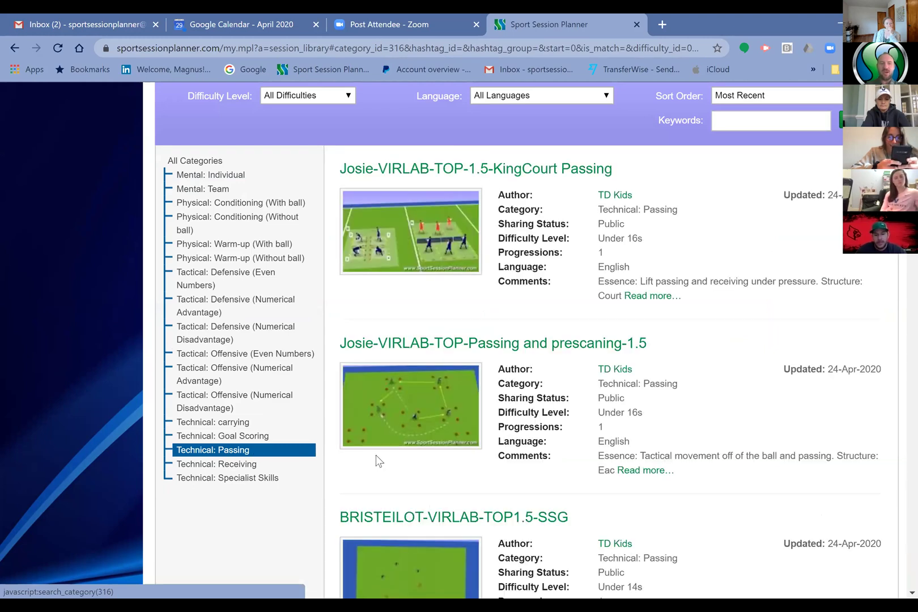
scroll(287, 404, down, 1)
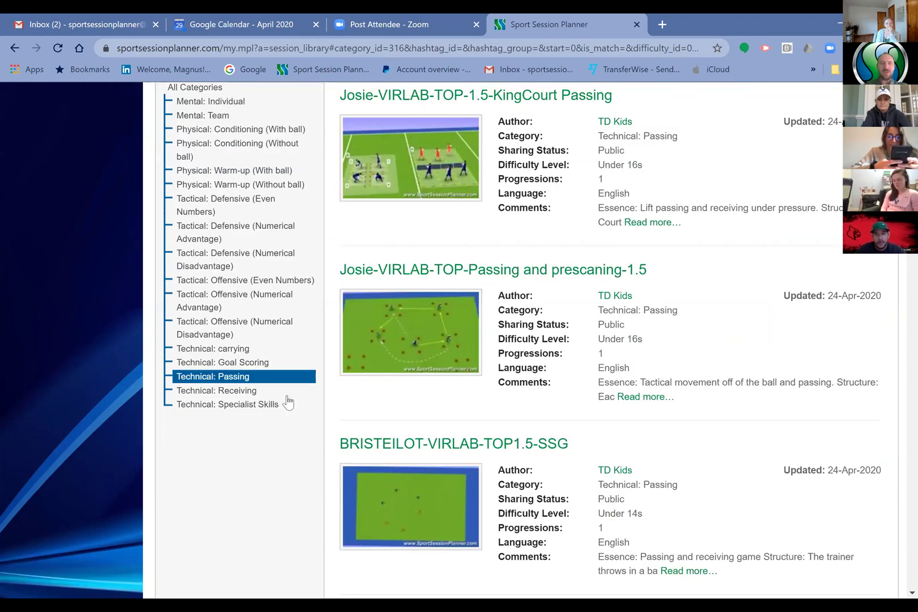
Filter the session library by Technical: carrying, open the VIRLAB-TOP-Dribbling session and look over its animation, structure and pointers.
click(235, 350)
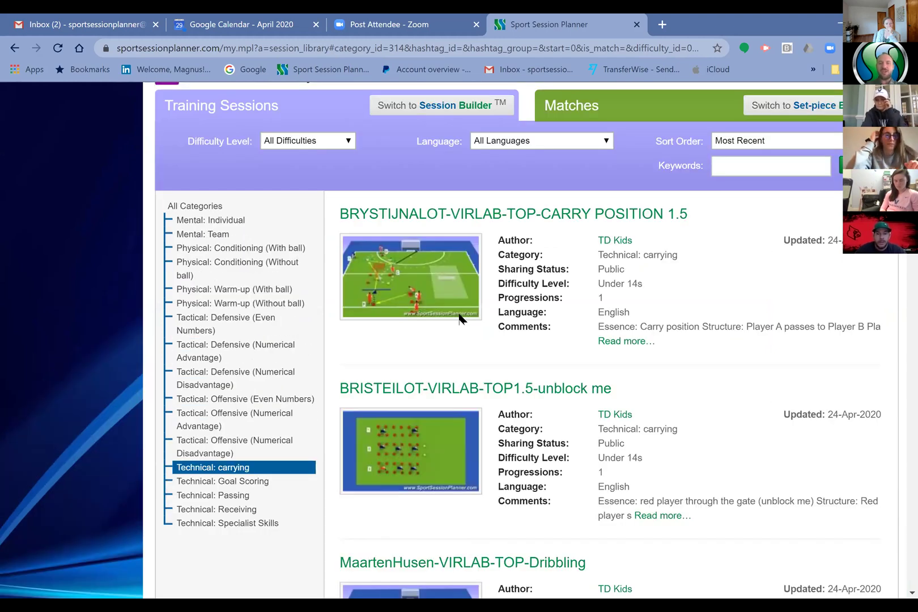
scroll(491, 277, down, 5)
click(491, 262)
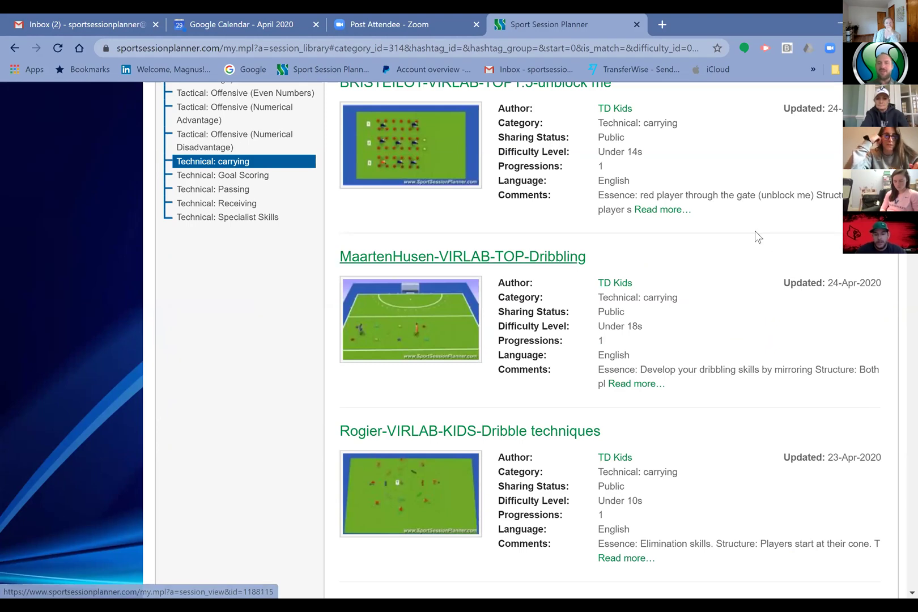
scroll(454, 340, down, 1)
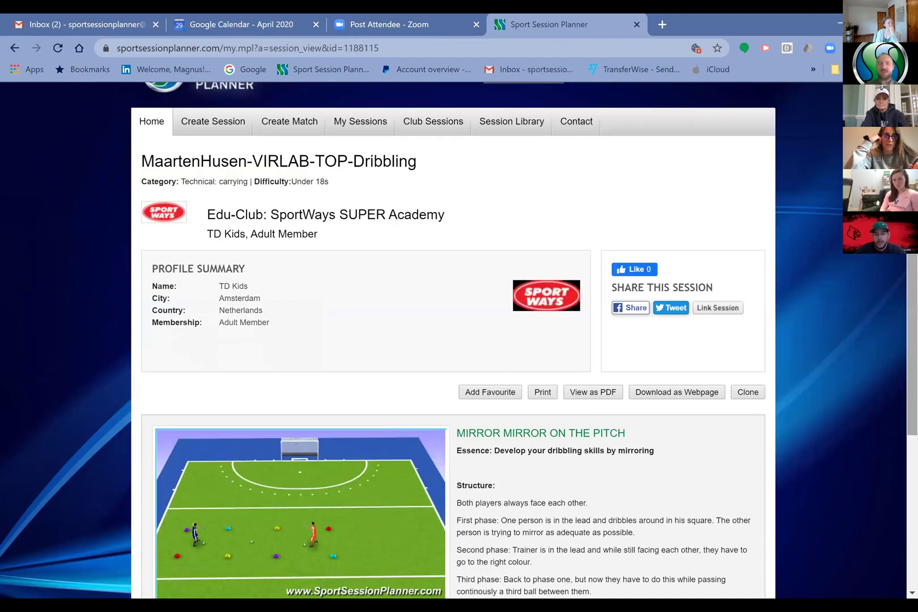
scroll(437, 389, down, 3)
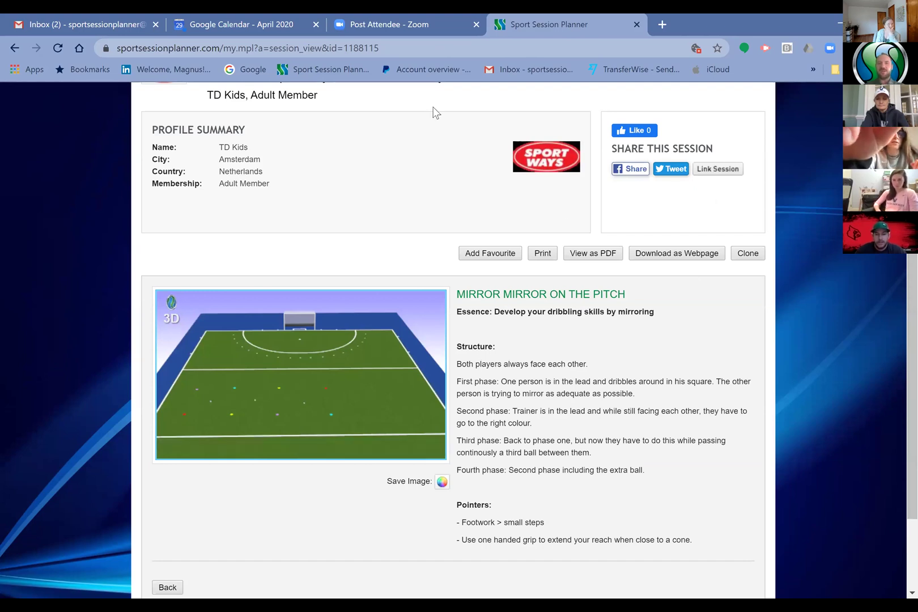
Open TEST CLONE from the user's own sessions and look over its description and pitch diagram.
scroll(335, 173, up, 3)
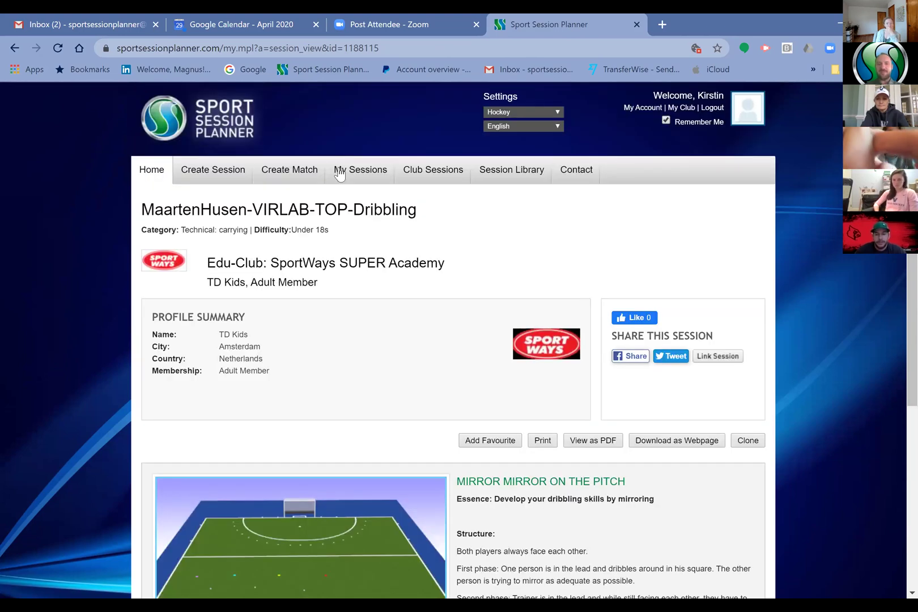
click(339, 173)
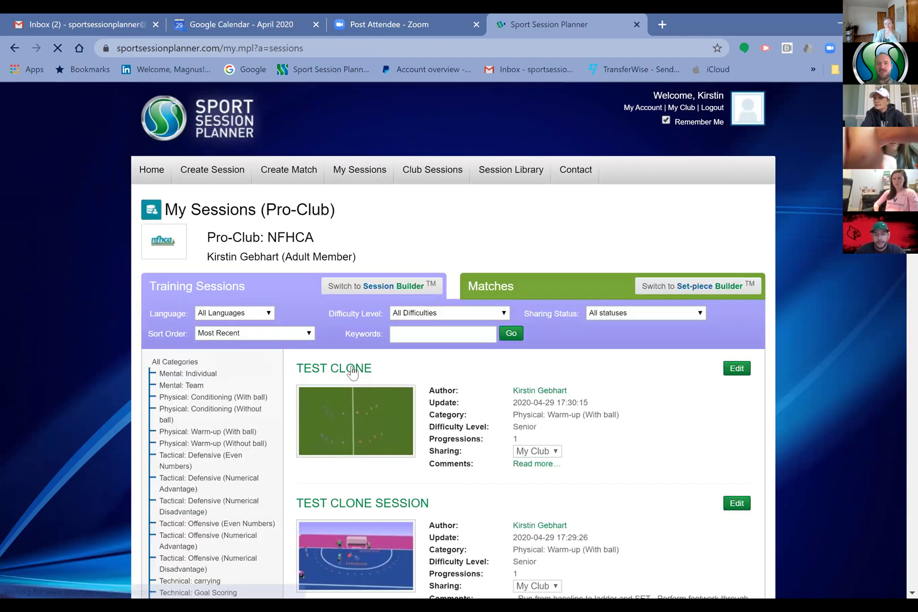
click(352, 370)
scroll(719, 350, down, 1)
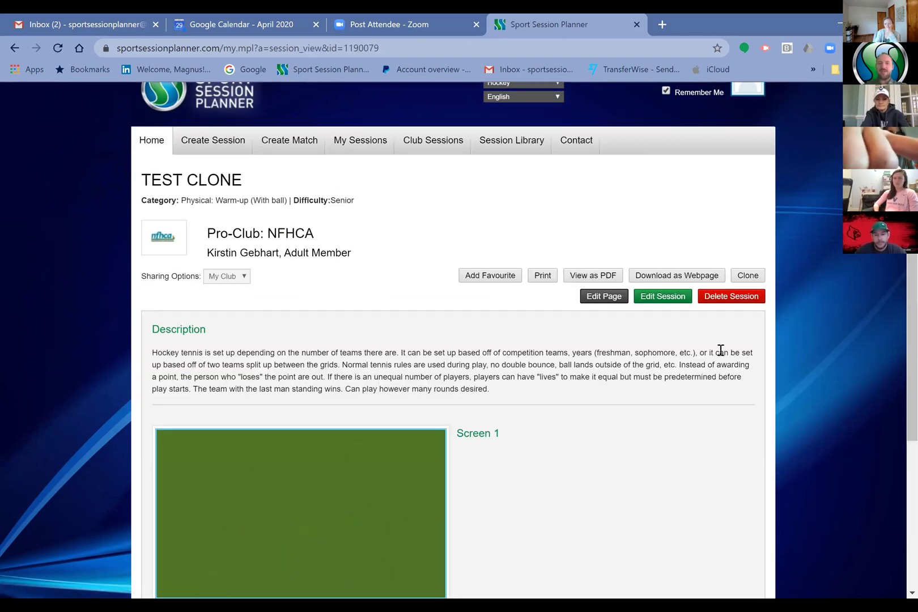
scroll(703, 368, down, 3)
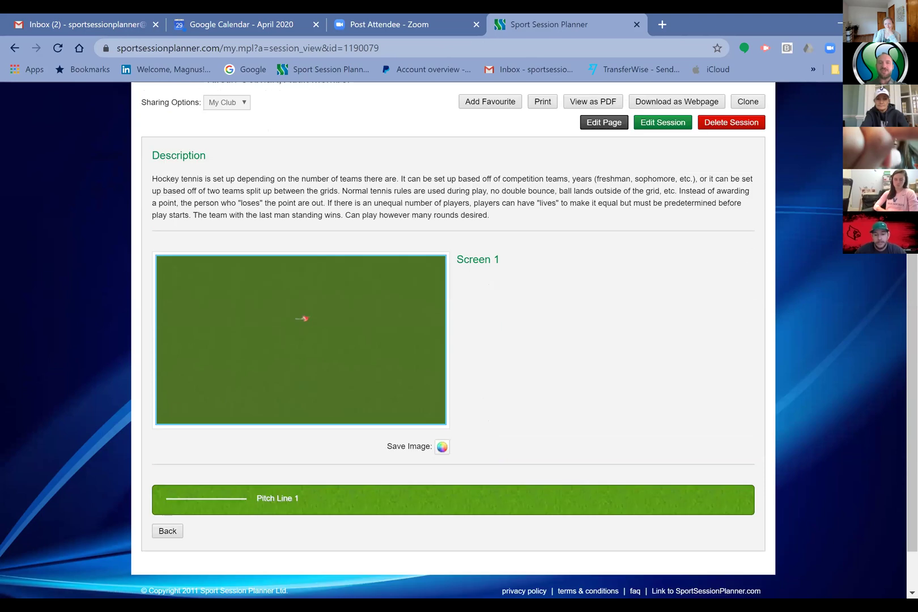
scroll(408, 165, up, 1)
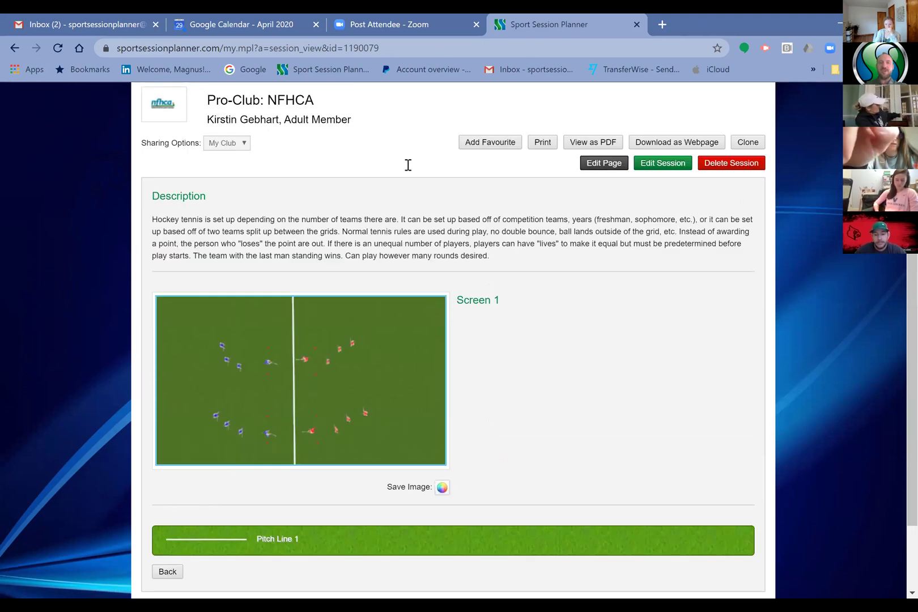
scroll(444, 166, up, 2)
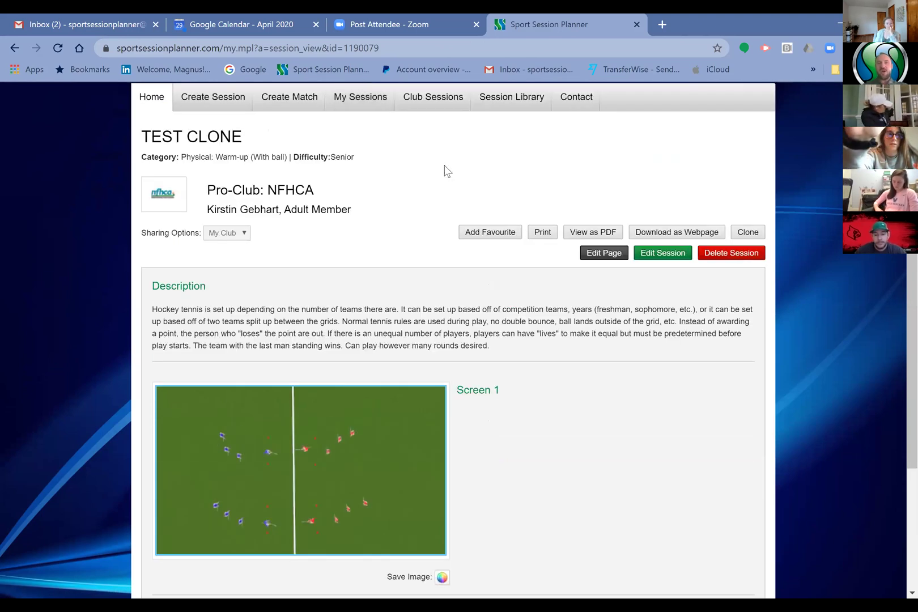
scroll(210, 145, up, 1)
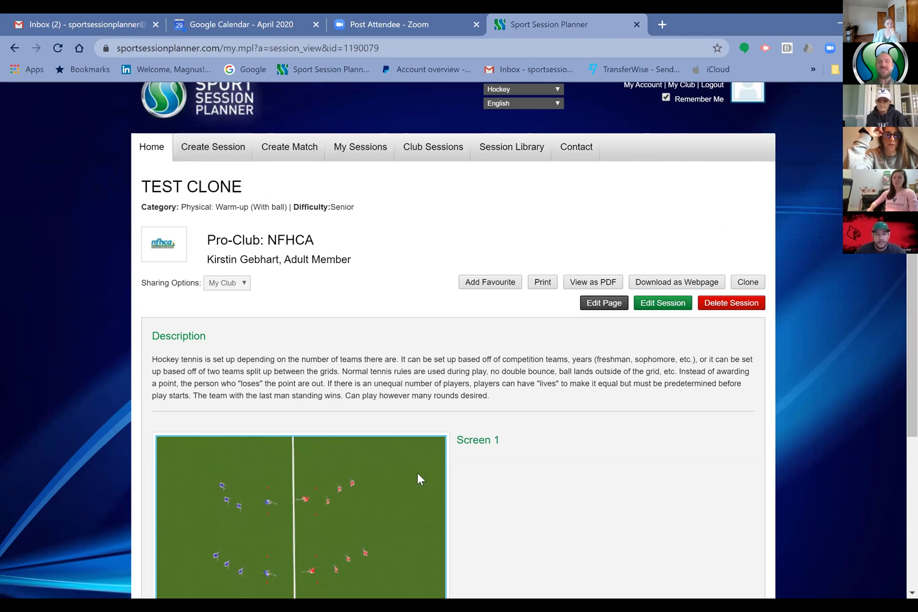
mouse_move(418, 473)
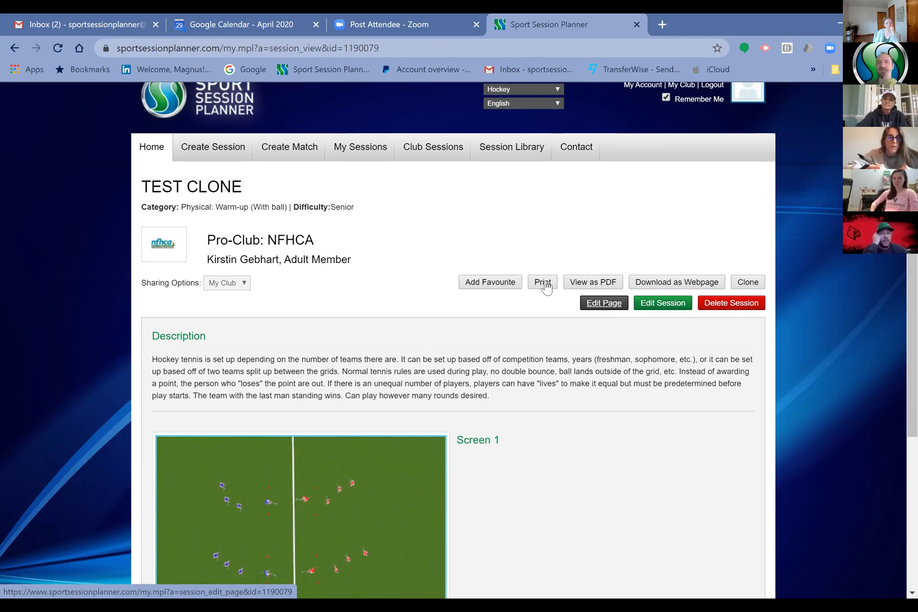
Set the sharing of TEST CLONE to Public and select its Link Session URL for non-members.
click(243, 283)
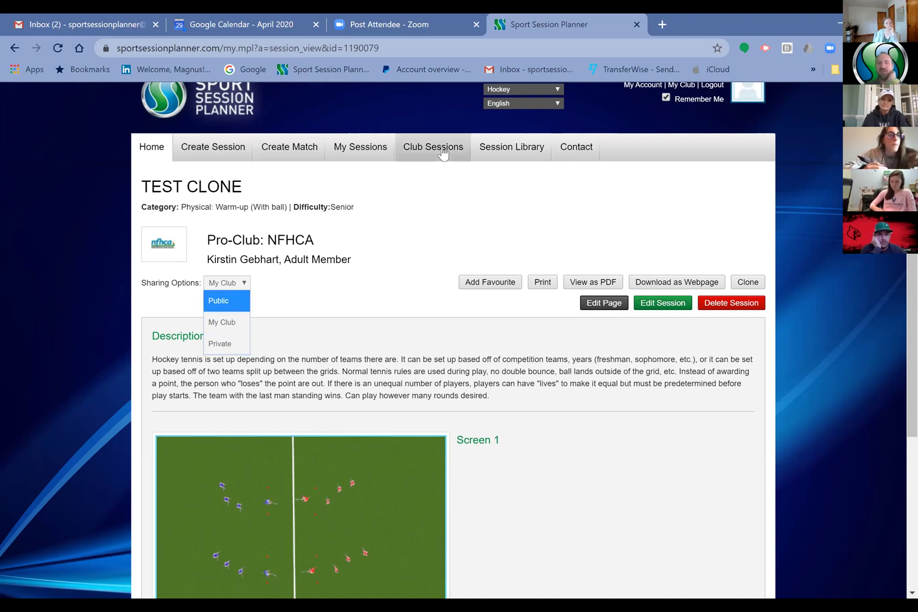
click(220, 301)
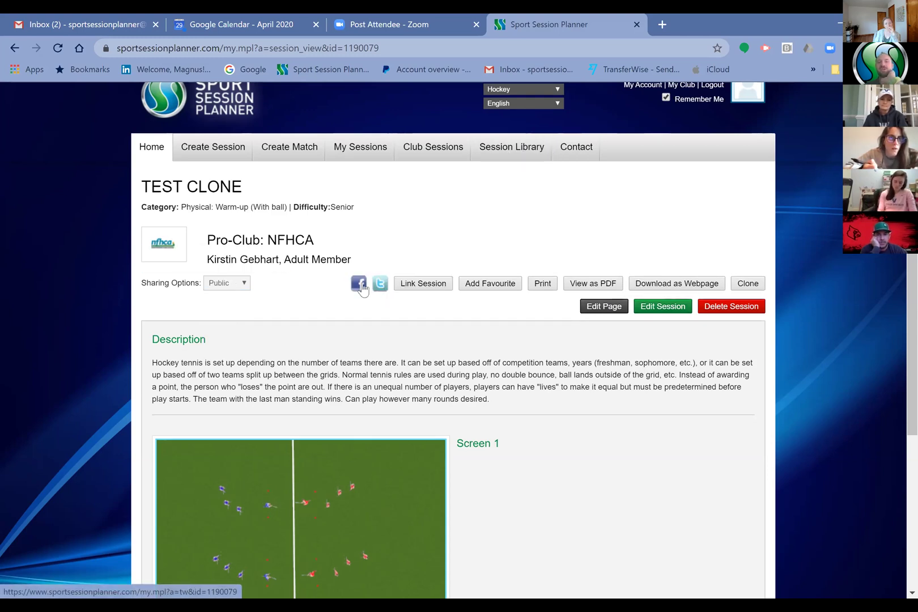
click(420, 288)
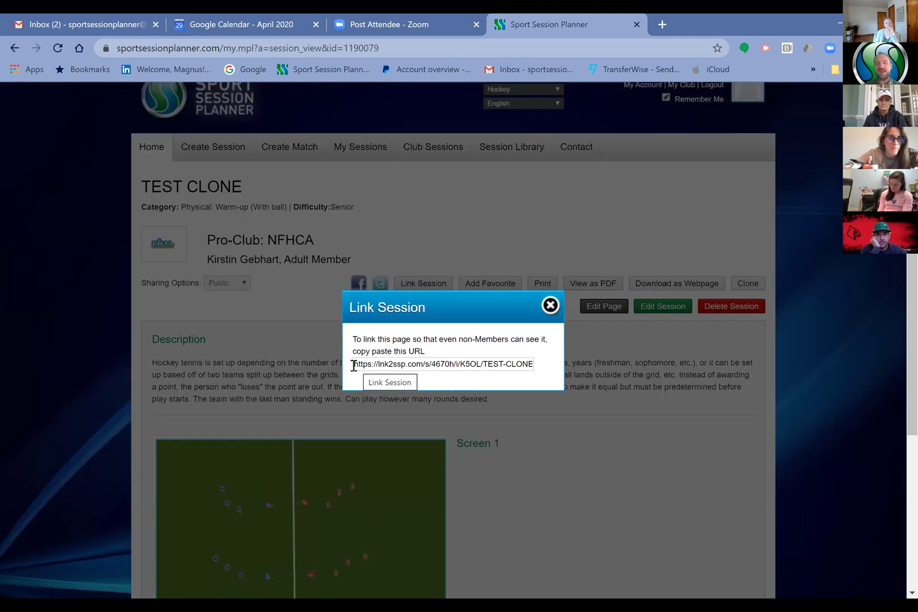
click(465, 363)
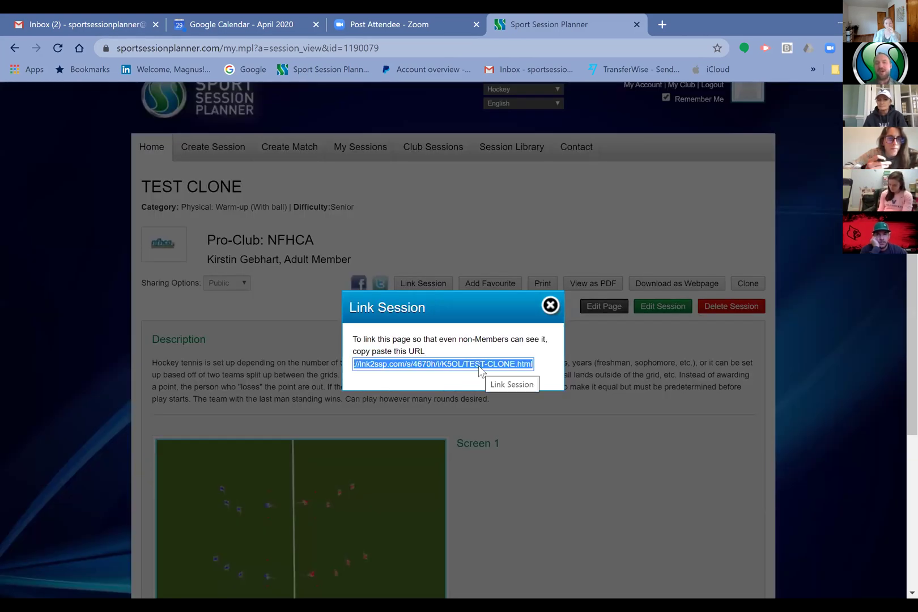
click(550, 305)
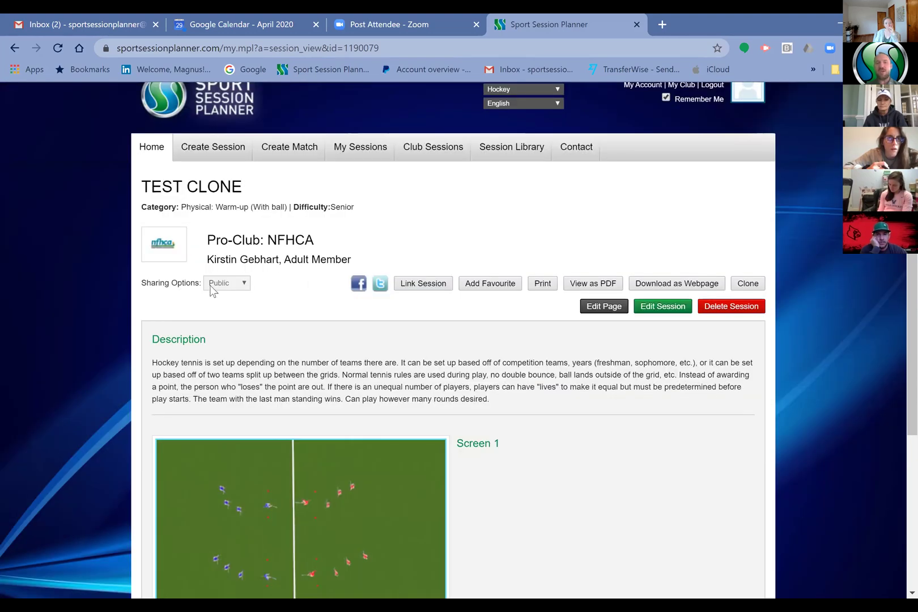
click(245, 282)
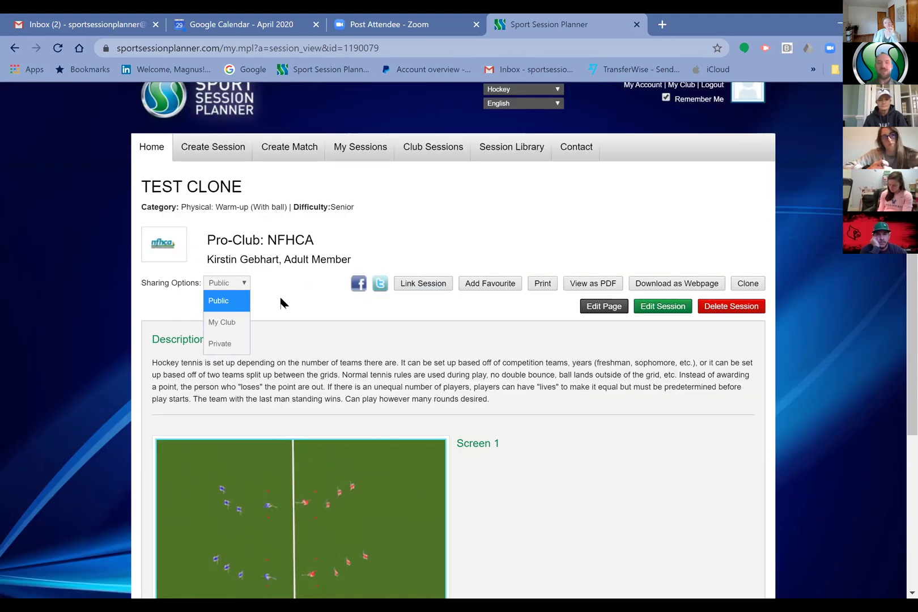
click(400, 528)
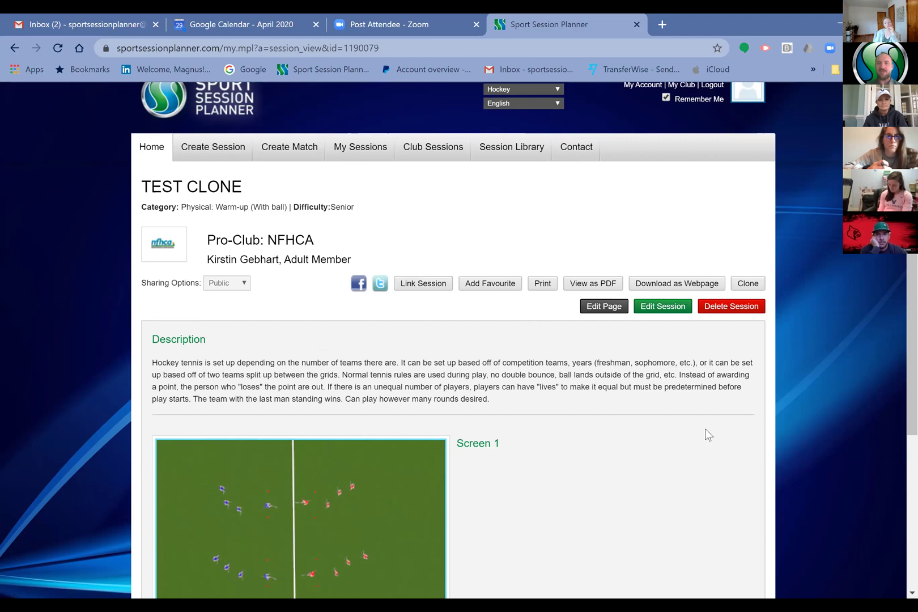
View the TEST CLONE diagram in full screen from a low 3D angle and return to the session page.
scroll(420, 369, down, 4)
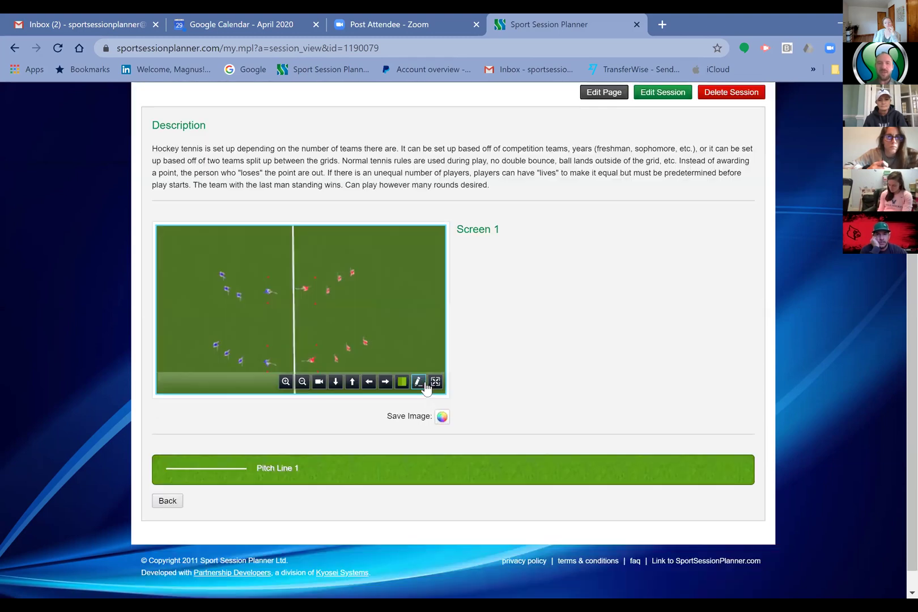
click(438, 383)
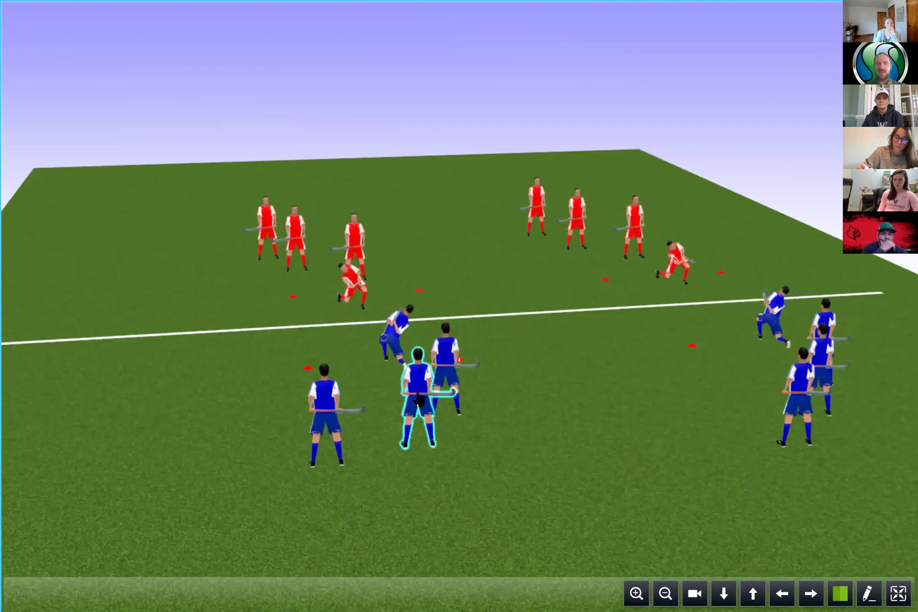
key(Escape)
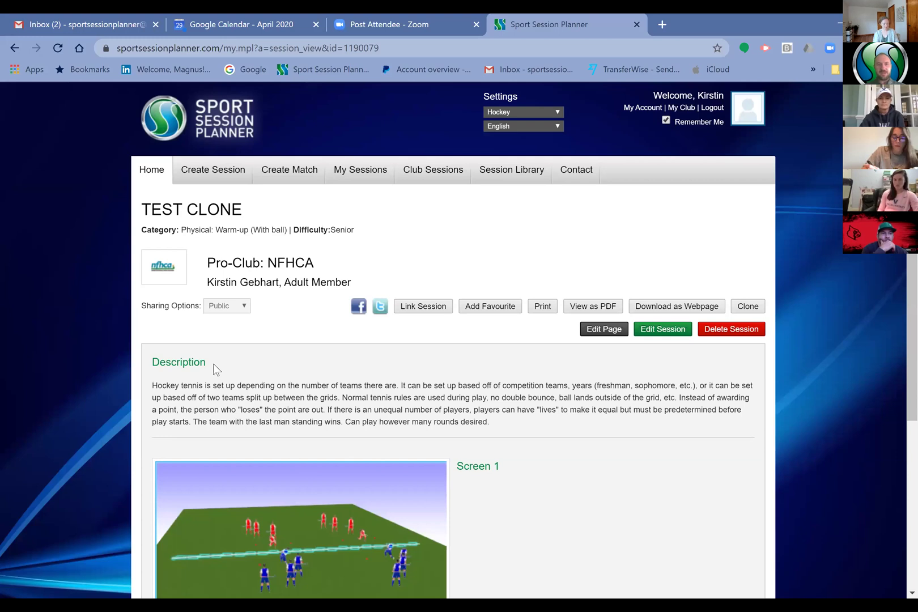
Set the sharing of TEST CLONE to My Club and open the session library.
click(227, 305)
click(221, 344)
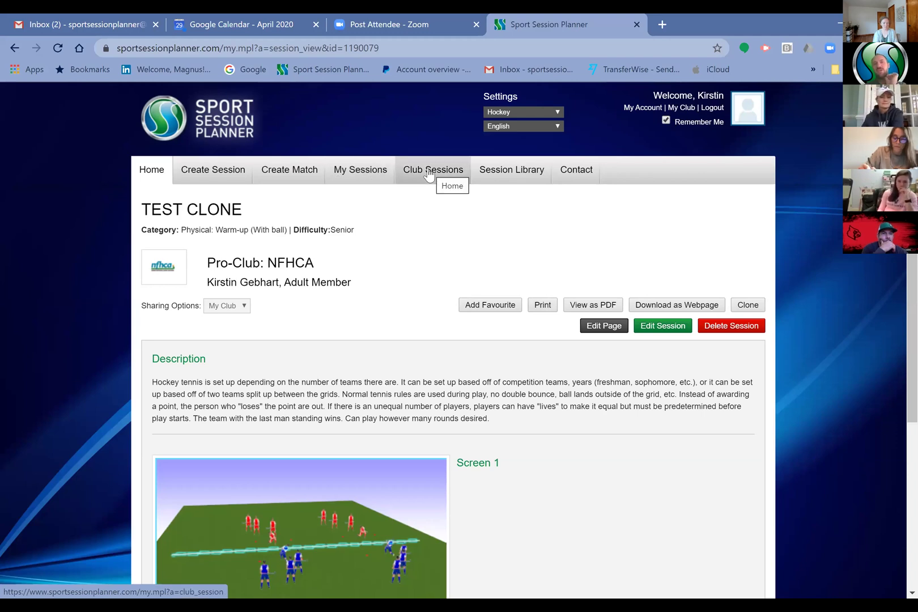
click(513, 174)
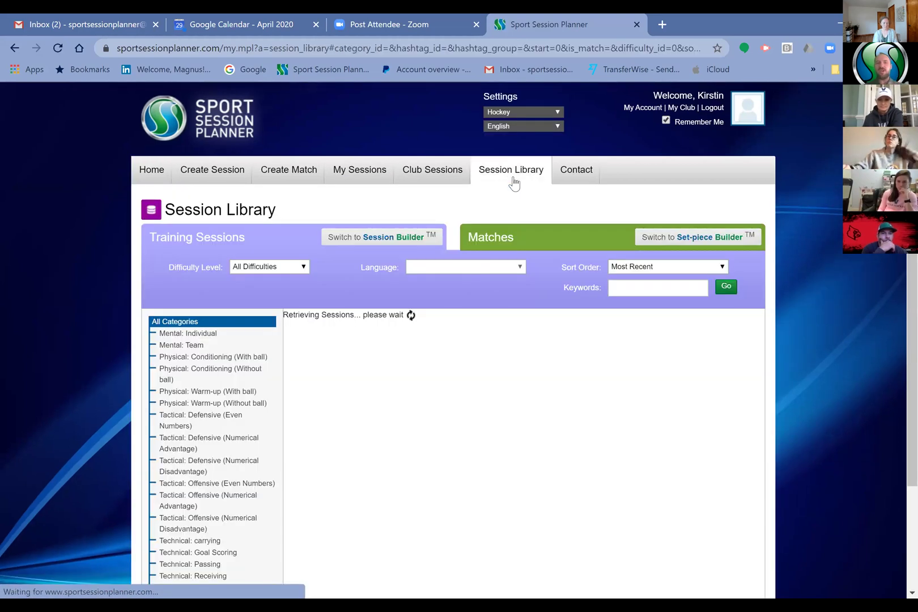
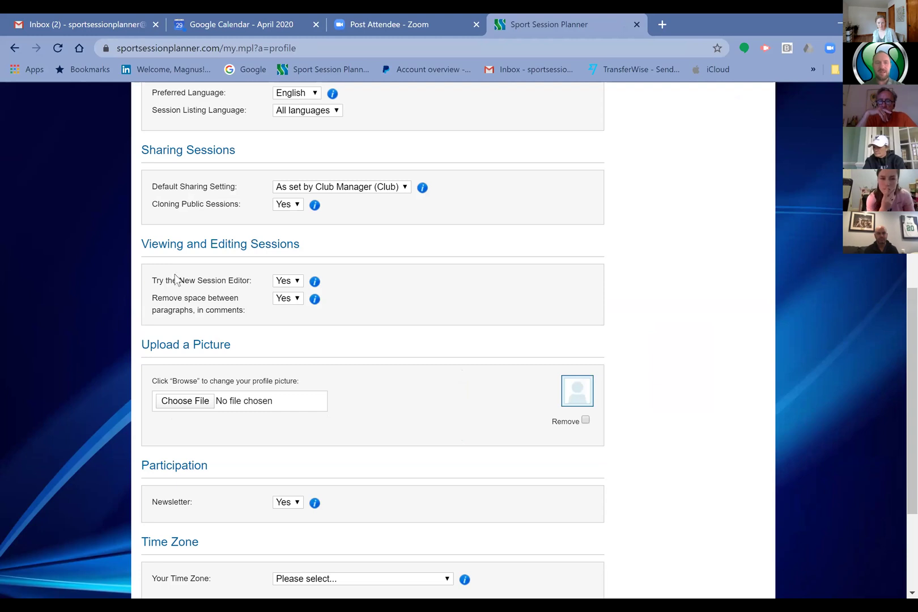
Set Try the New Session Editor to No, submit the profile and check the site's Flash permission.
click(289, 283)
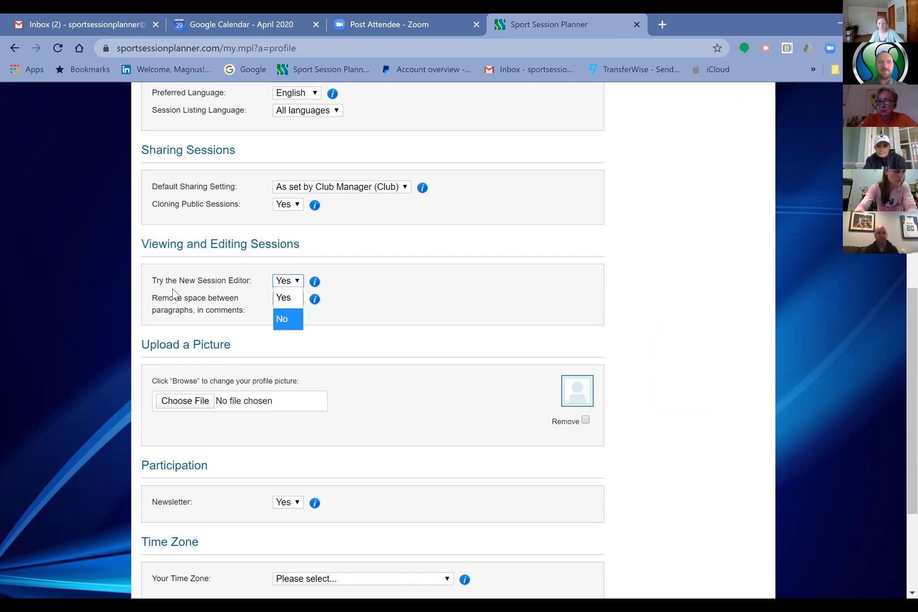
click(282, 320)
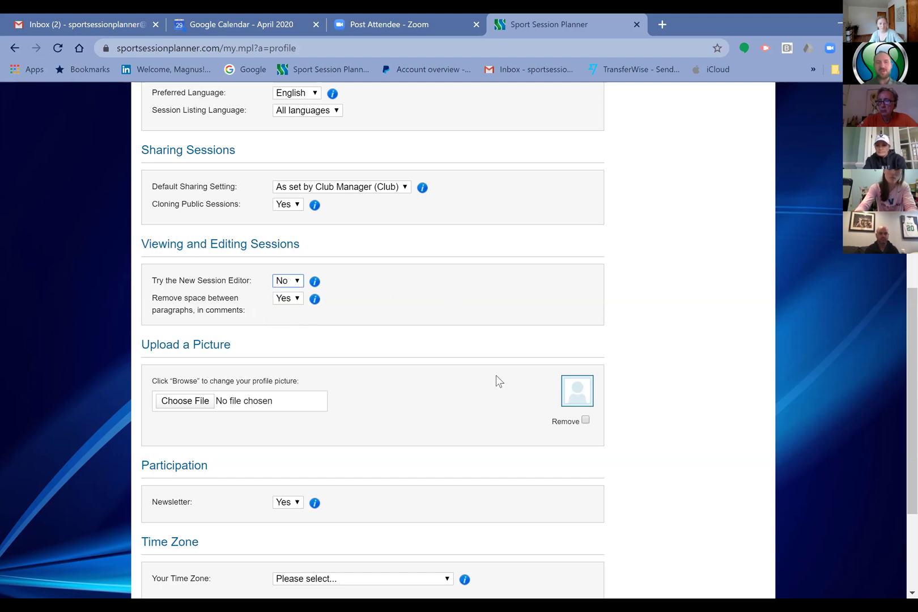
scroll(676, 476, down, 3)
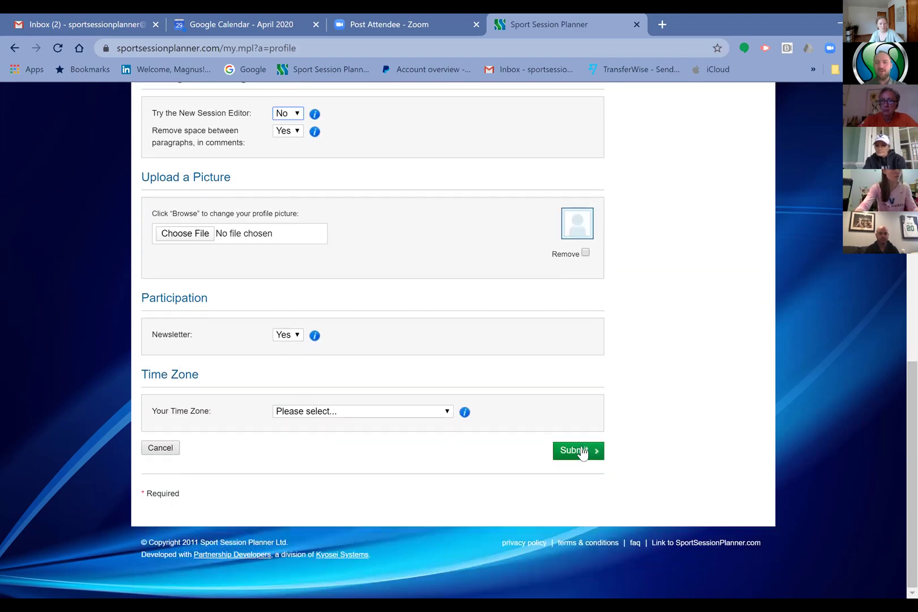
click(584, 453)
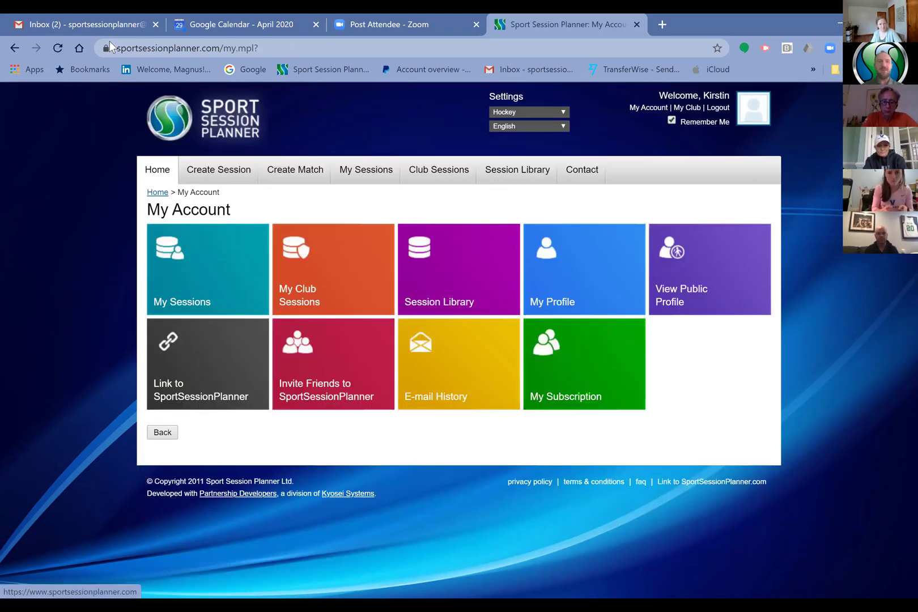
click(106, 49)
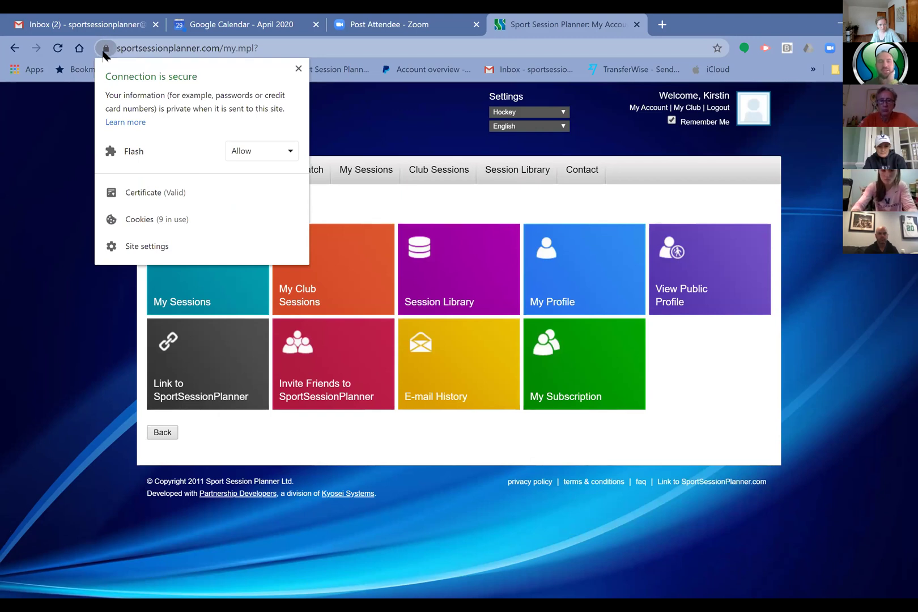
click(299, 69)
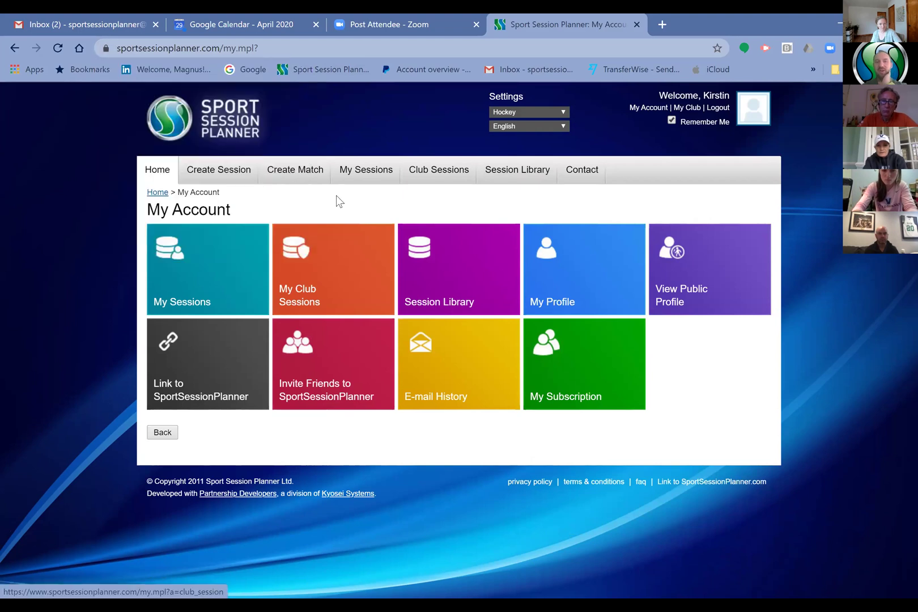
Create a new training session and convert its drill to an animation.
click(216, 170)
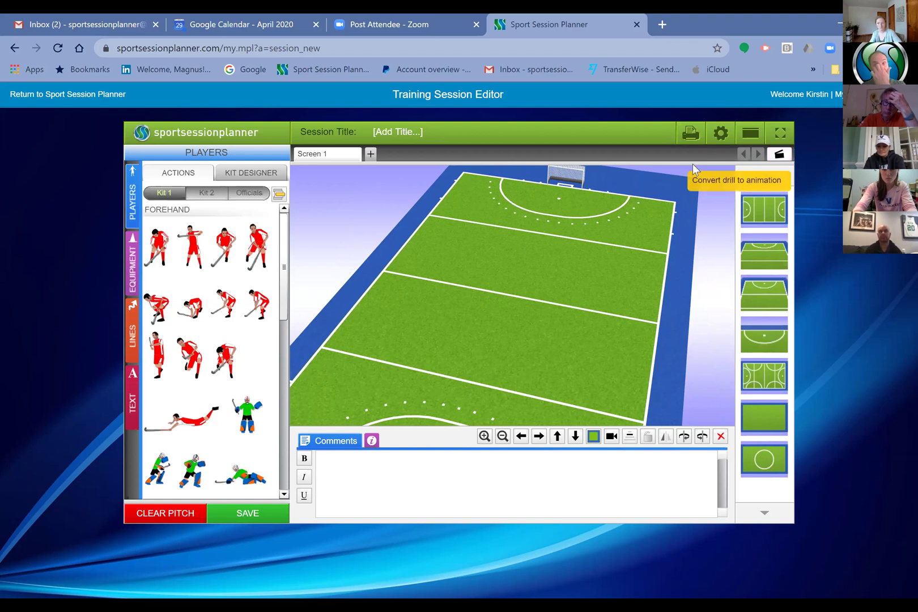
click(780, 155)
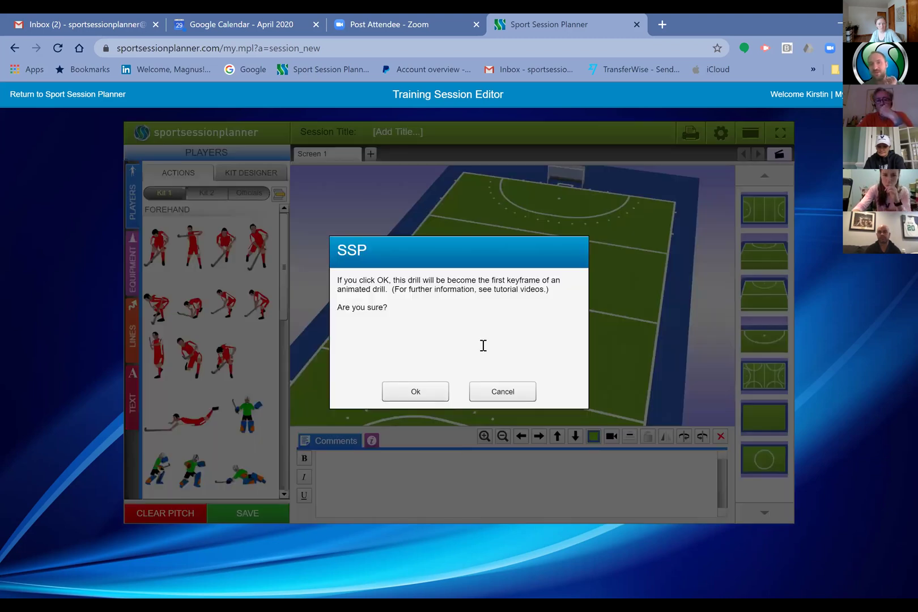
click(416, 392)
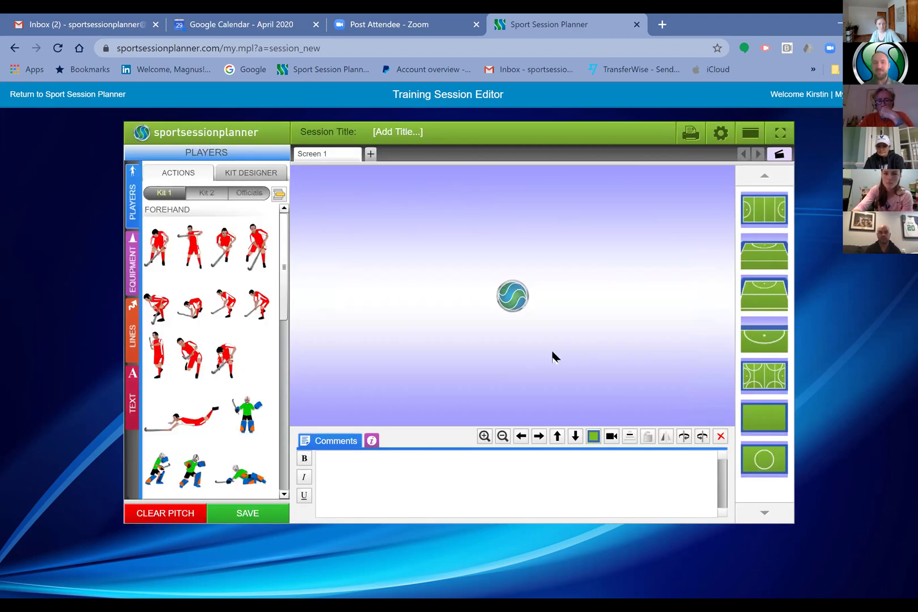
Place two Kit 1 forehand players facing each other across the pitch and switch to the plain pitch without line markings.
drag(534, 321, 449, 196)
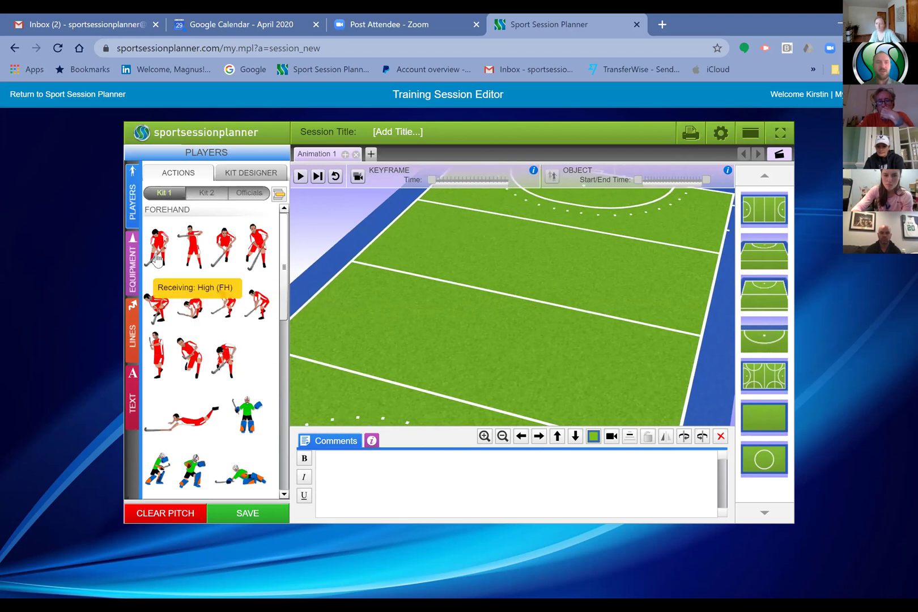
drag(157, 259, 412, 283)
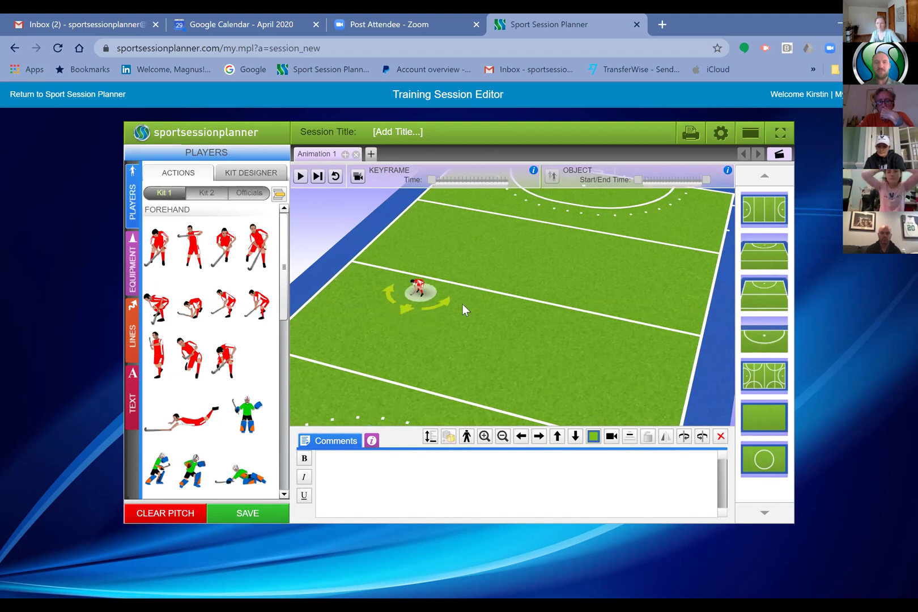
drag(463, 305, 461, 304)
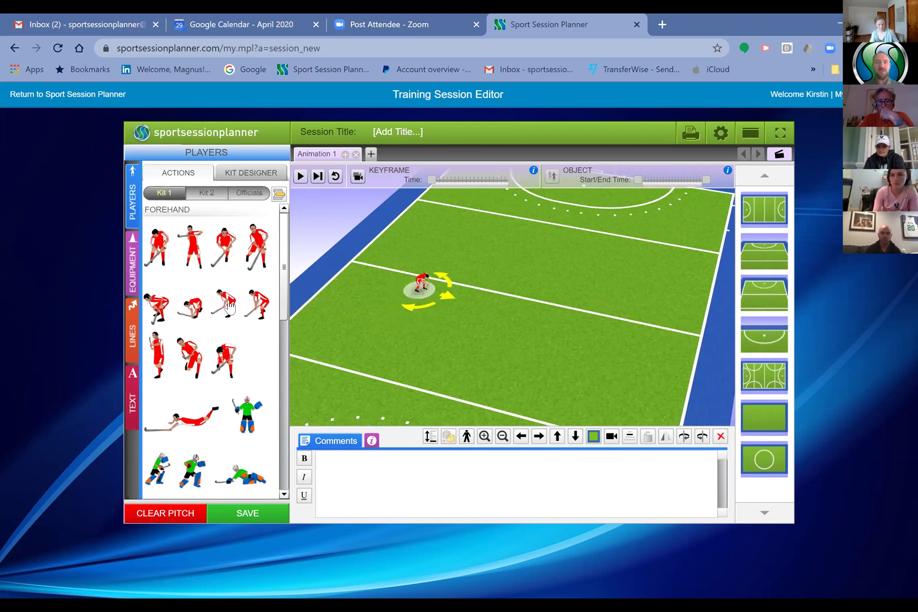
drag(230, 306, 425, 338)
drag(617, 334, 524, 321)
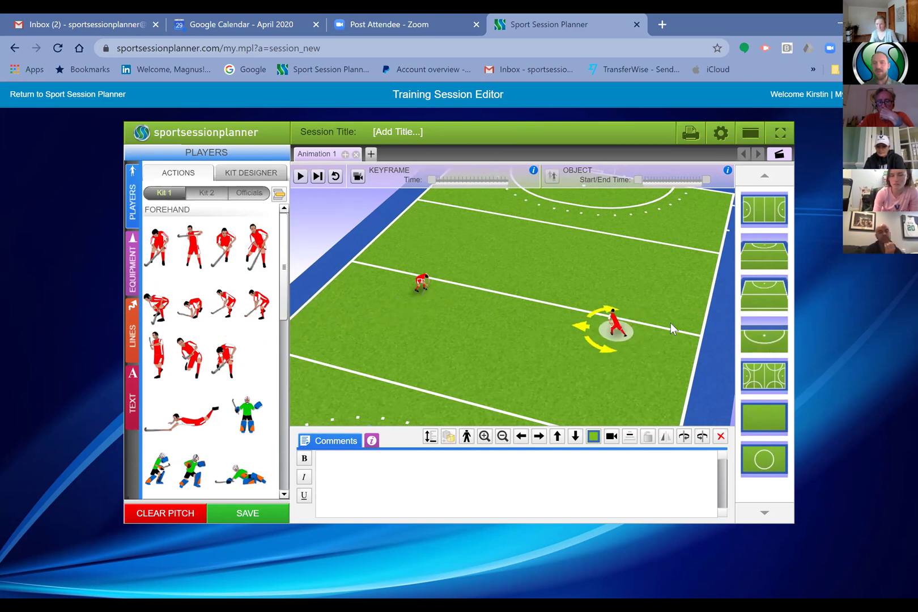
click(752, 418)
drag(406, 220, 424, 176)
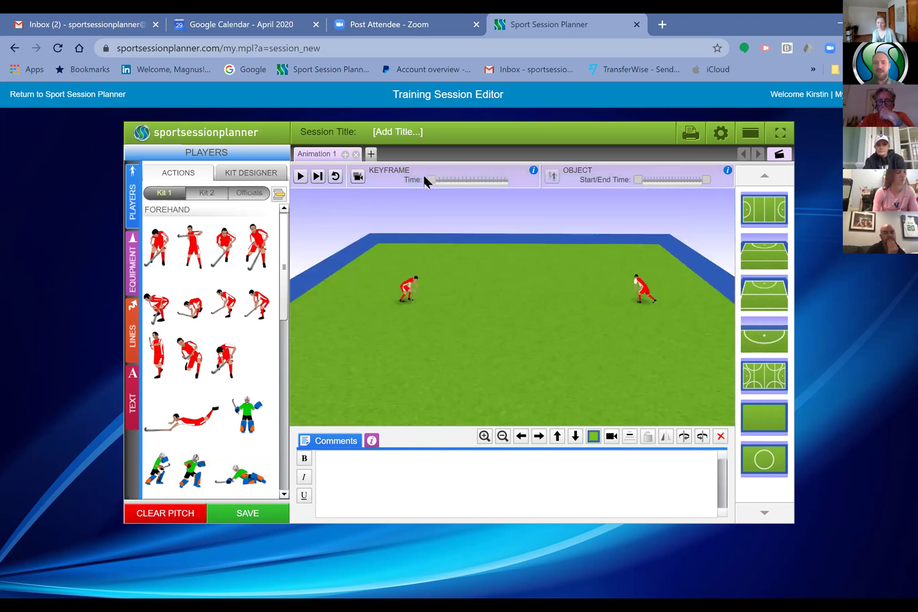
Enlarge the scale of the players and objects on the pitch.
click(485, 436)
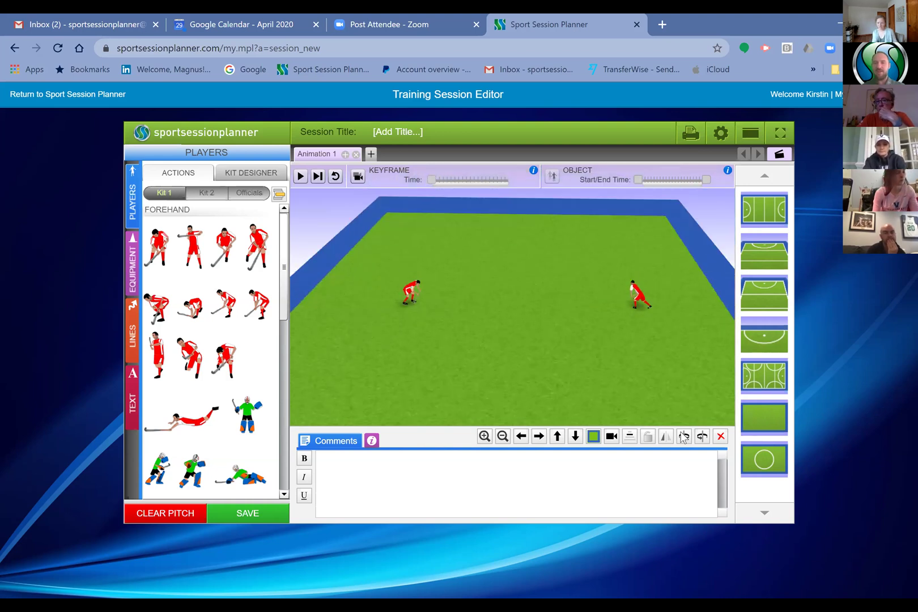
click(631, 437)
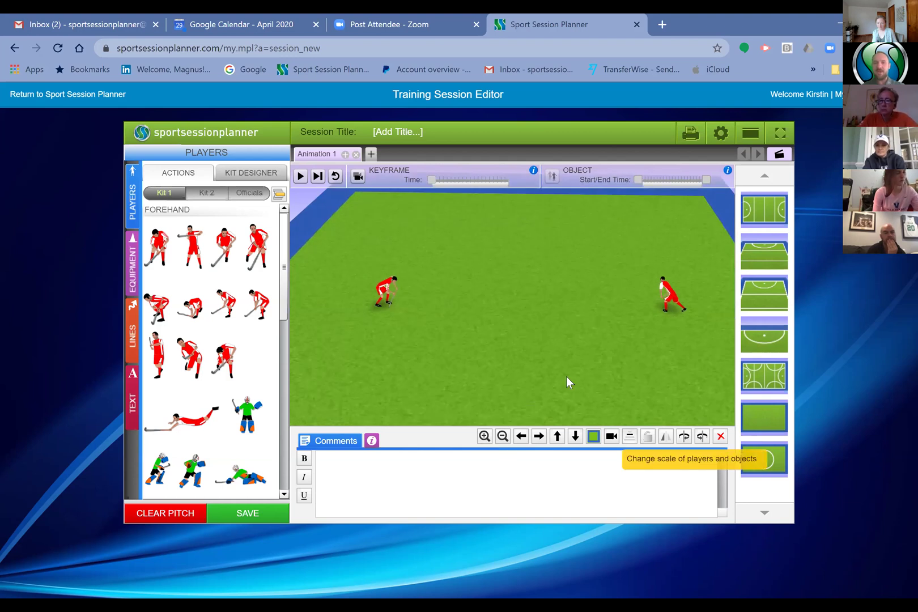
drag(564, 380, 681, 361)
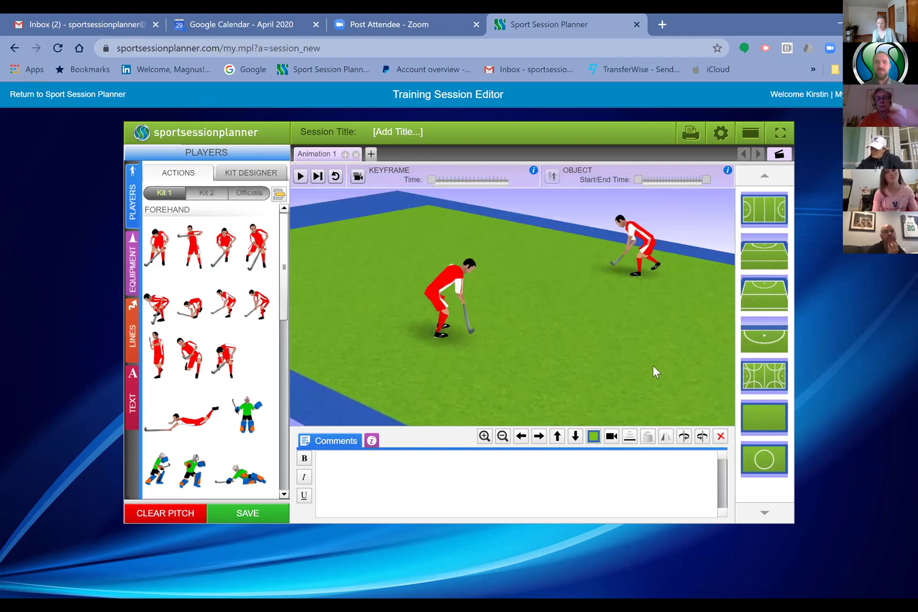
Add a white hockey ball at the stick of the player farther from the camera.
click(134, 271)
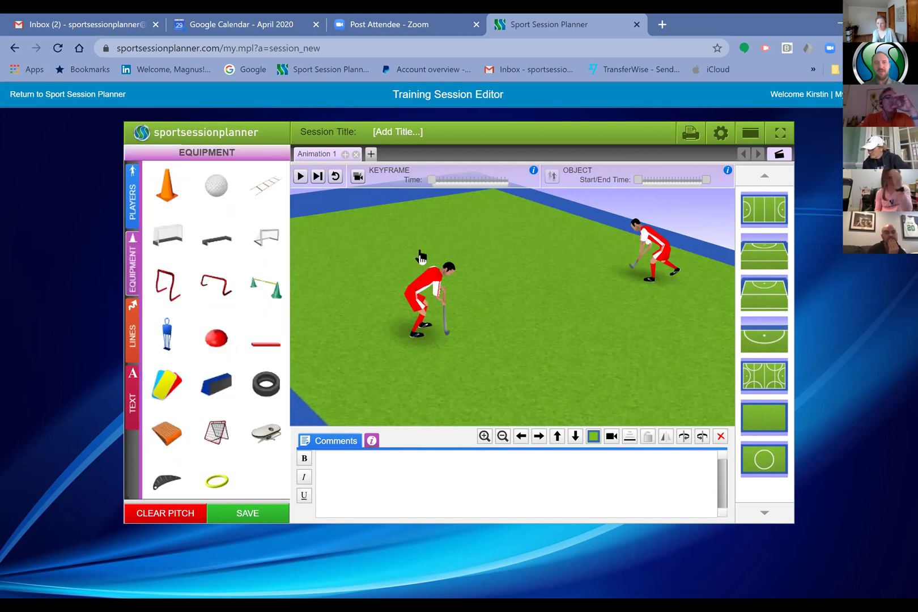
click(627, 280)
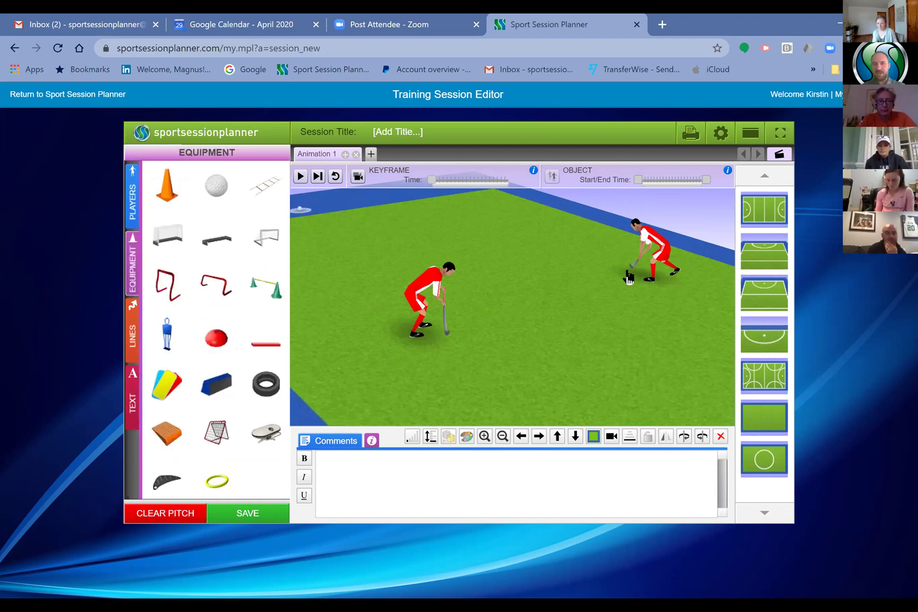
key(Down)
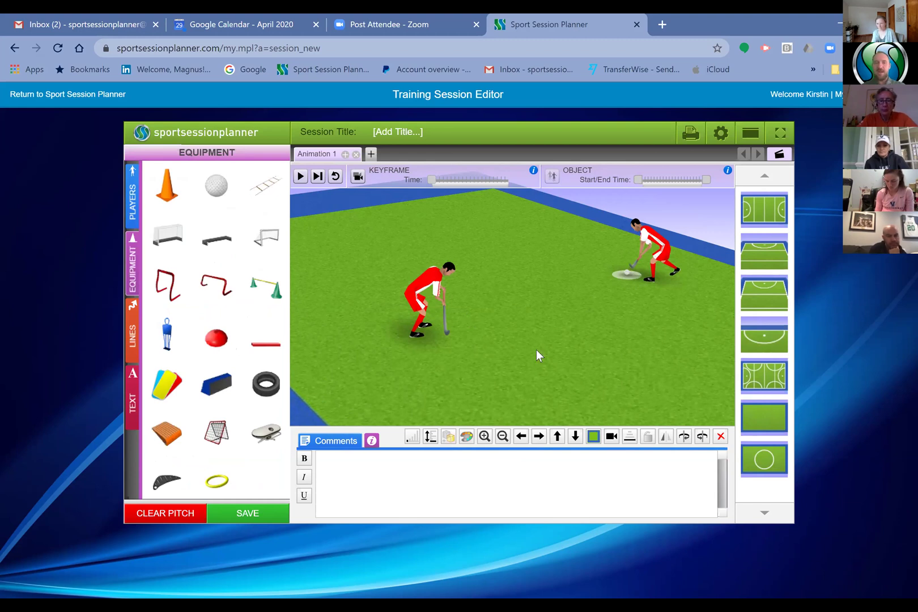
Add a second keyframe with the ball moved to the nearer player's stick and delay the ball's start time.
click(345, 155)
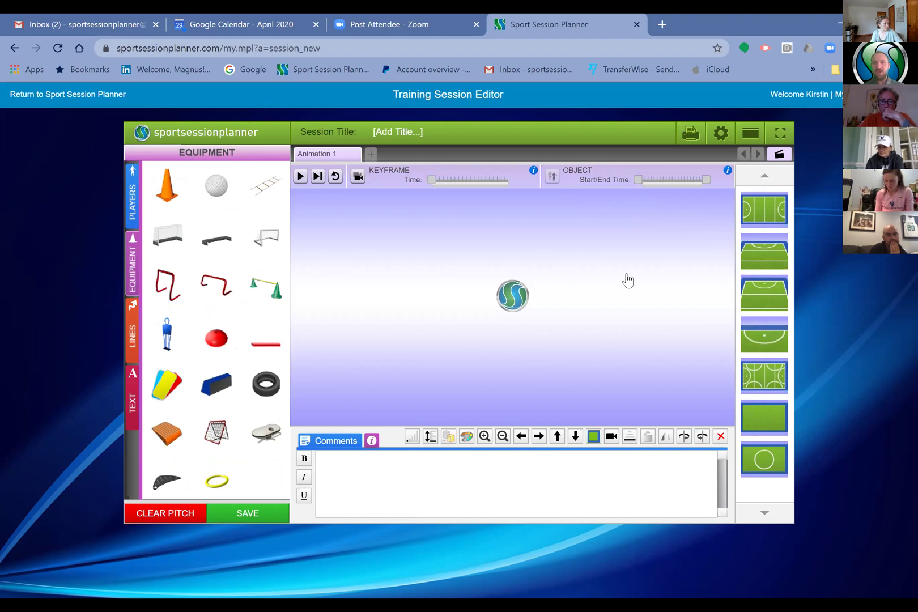
drag(541, 297, 450, 332)
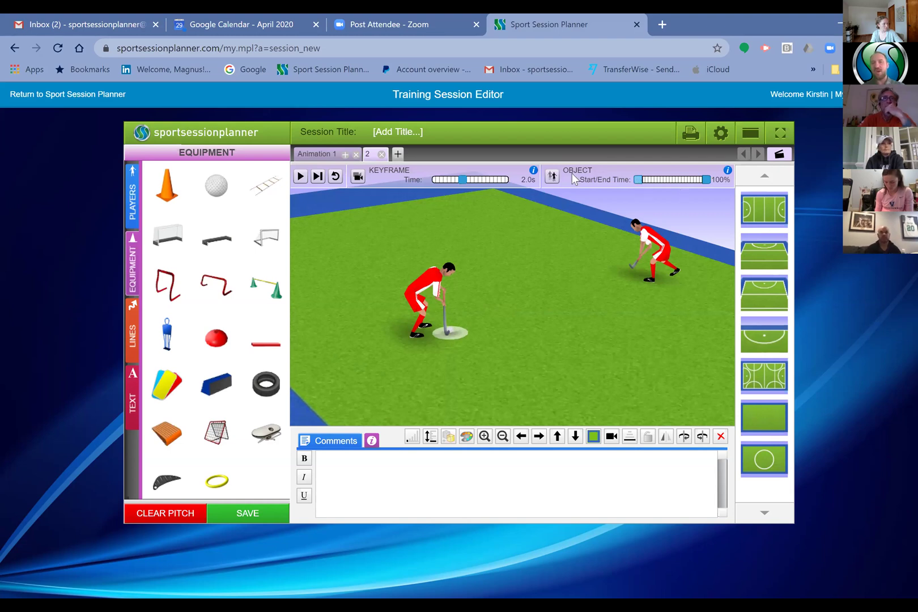
click(673, 180)
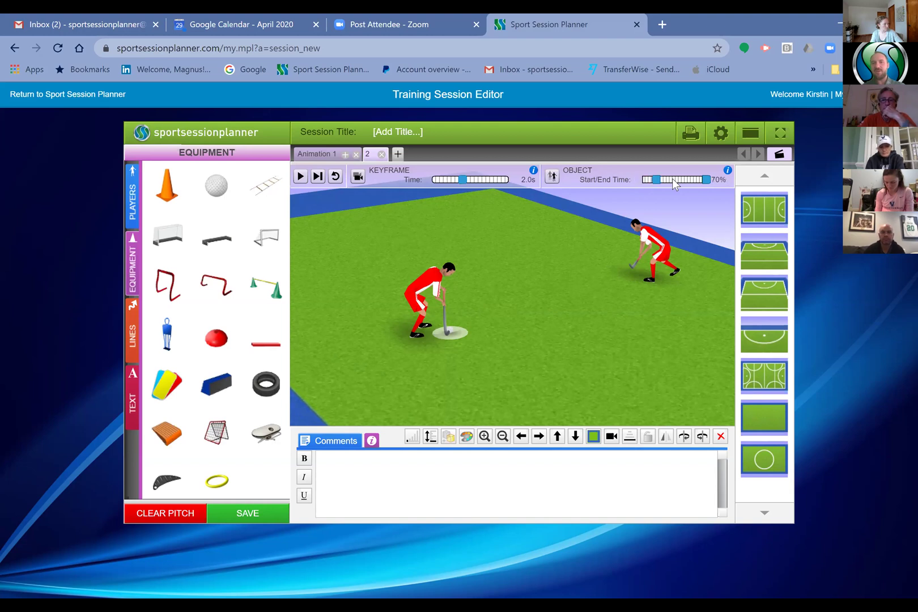
Play back the passing animation and view both players from another camera angle.
click(301, 177)
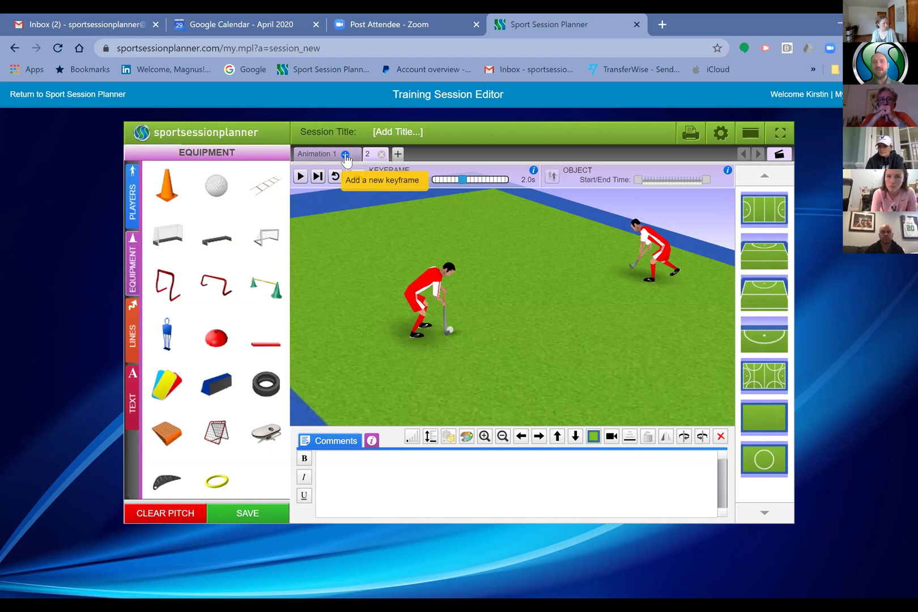
click(345, 155)
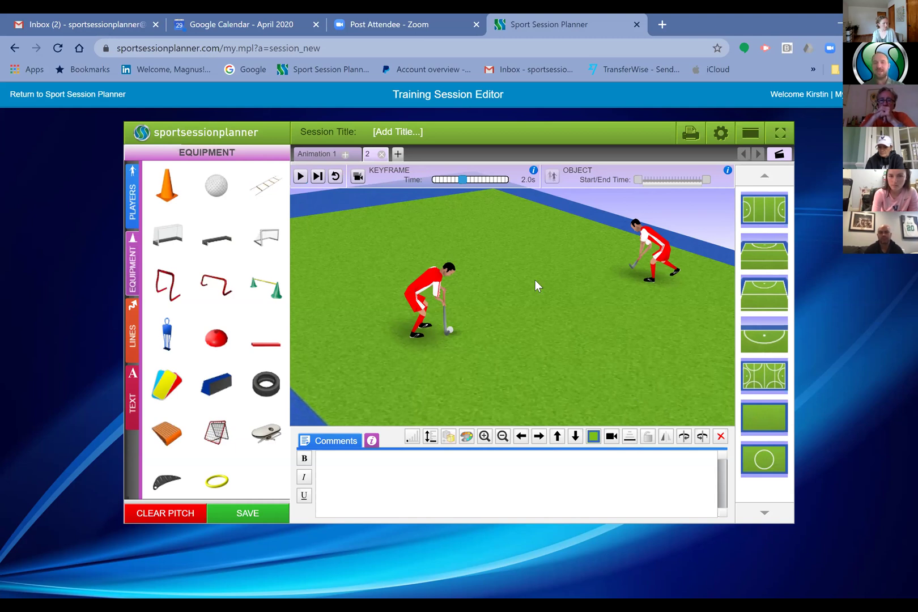
click(301, 176)
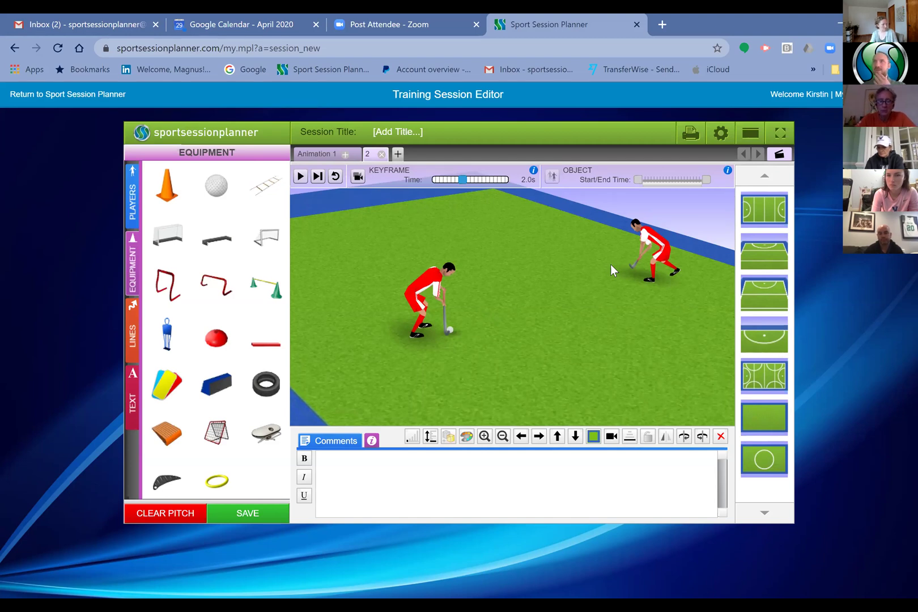
drag(512, 348, 597, 360)
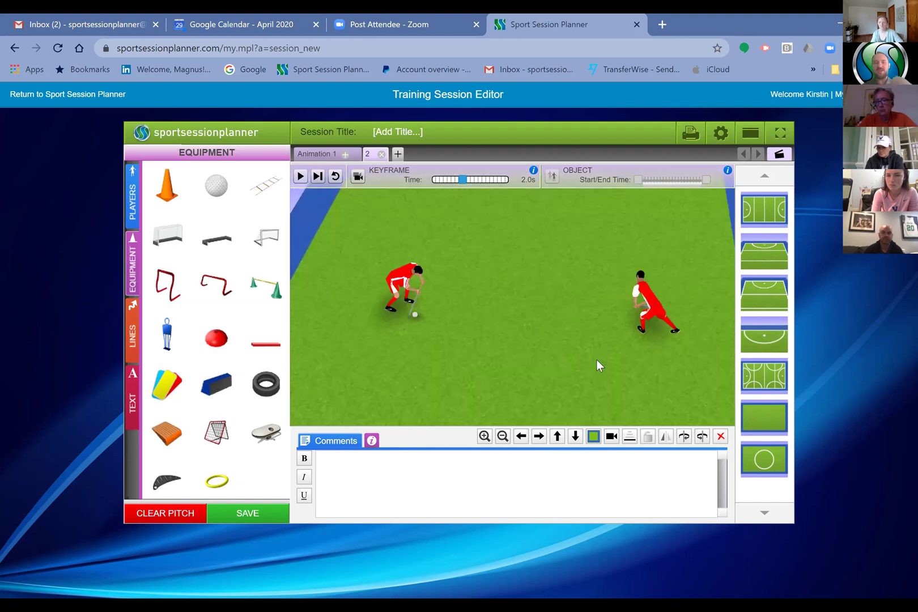
scroll(596, 360, up, 1)
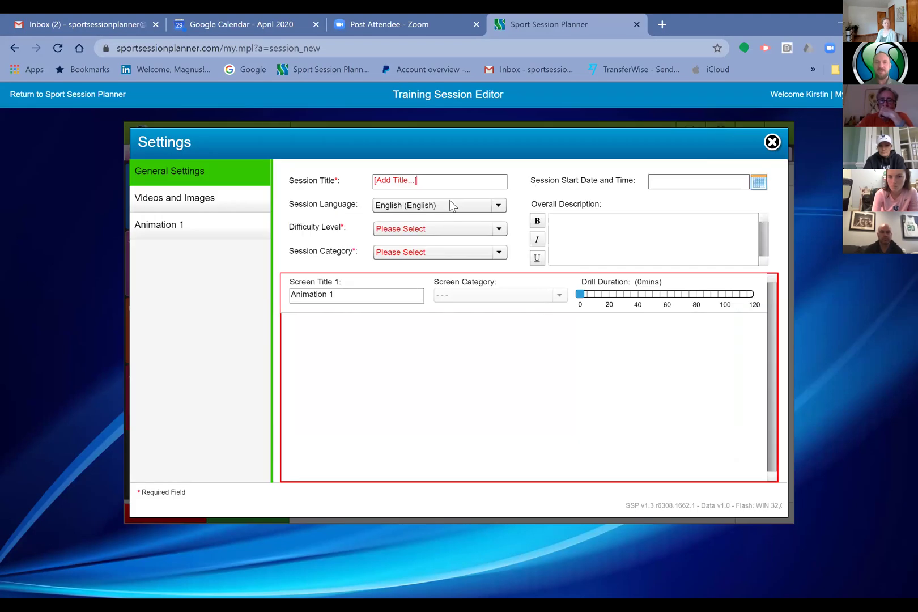
Examine the available Session Category options in the session's general settings, from the mental through the technical categories.
click(417, 255)
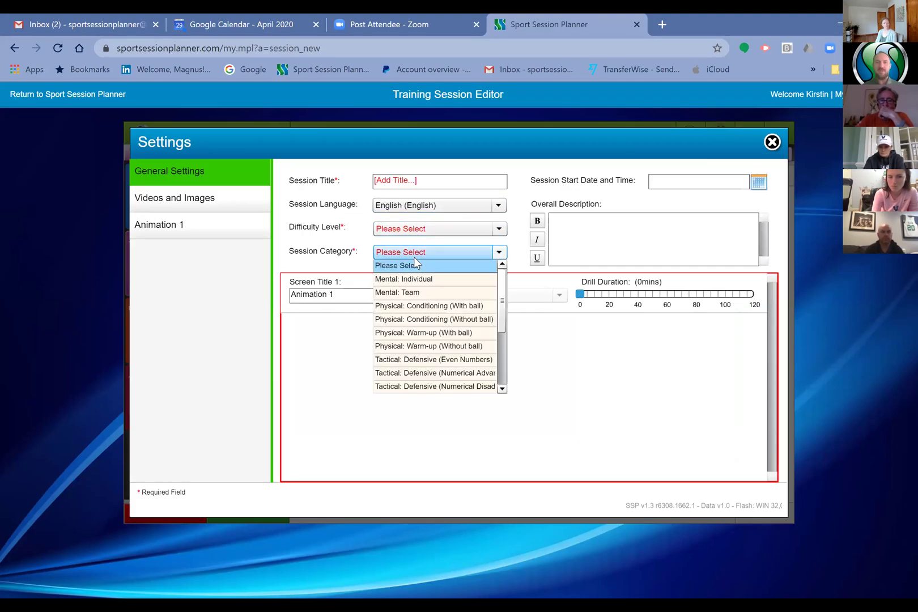
key(Down)
key(Down)
key(Down)
key(Down)
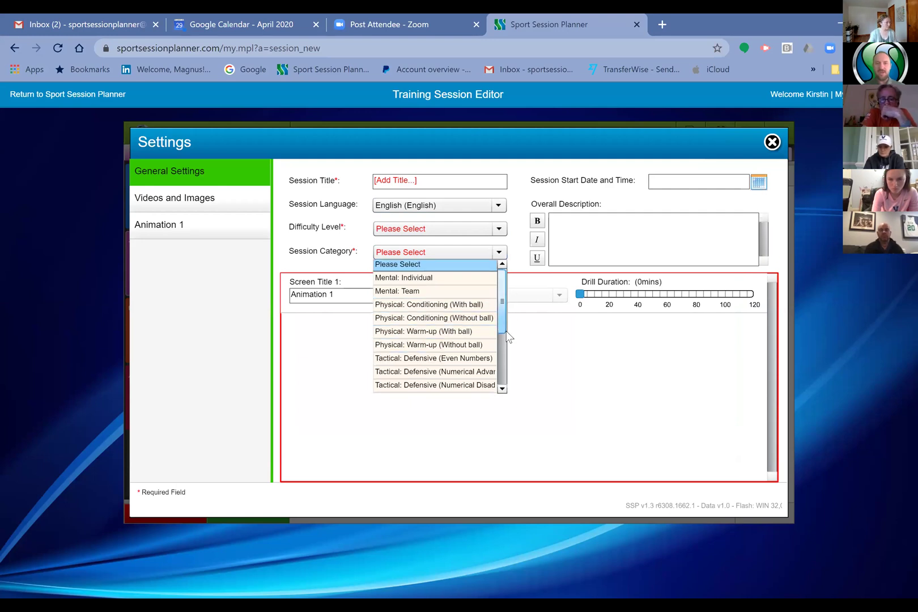
drag(506, 300, 508, 337)
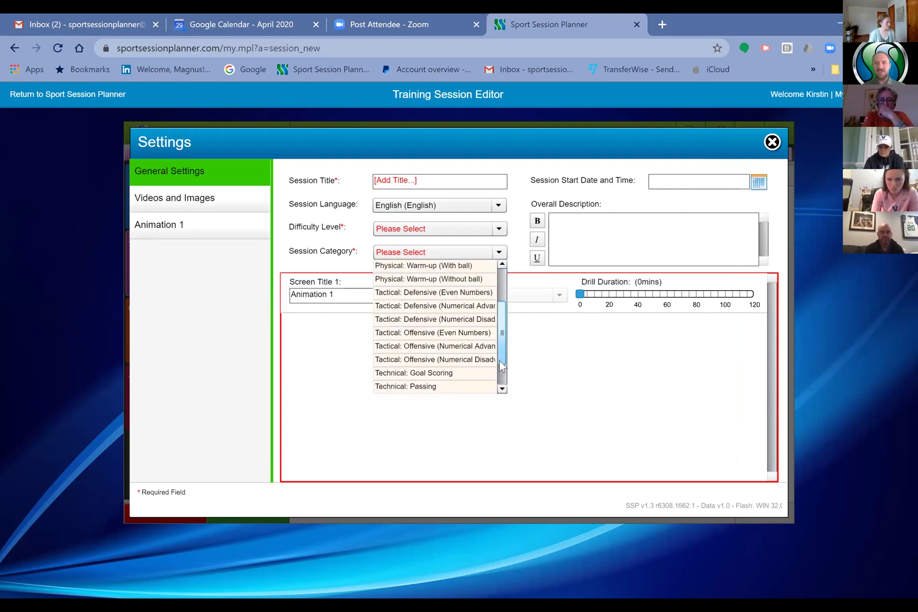
scroll(500, 361, down, 1)
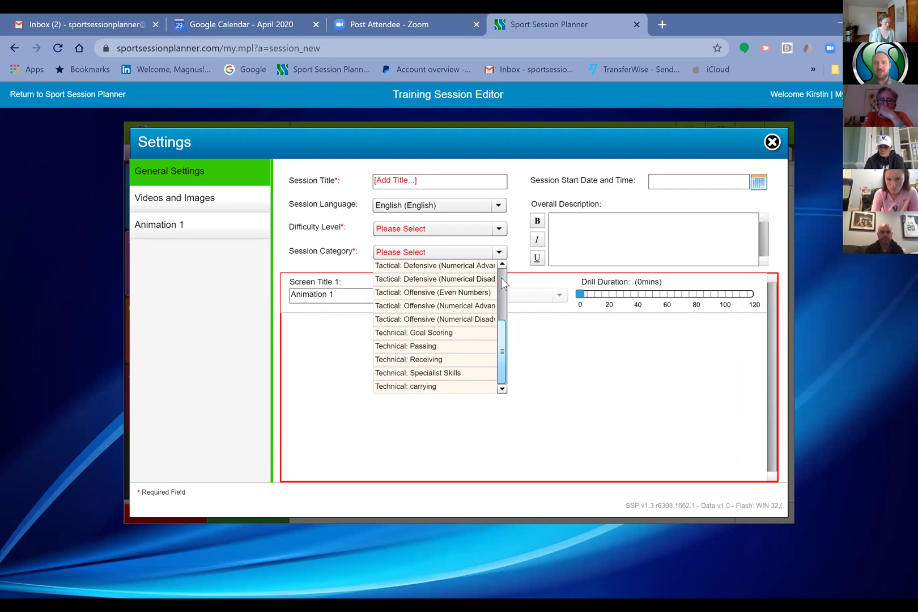
scroll(502, 283, up, 4)
scroll(503, 353, down, 3)
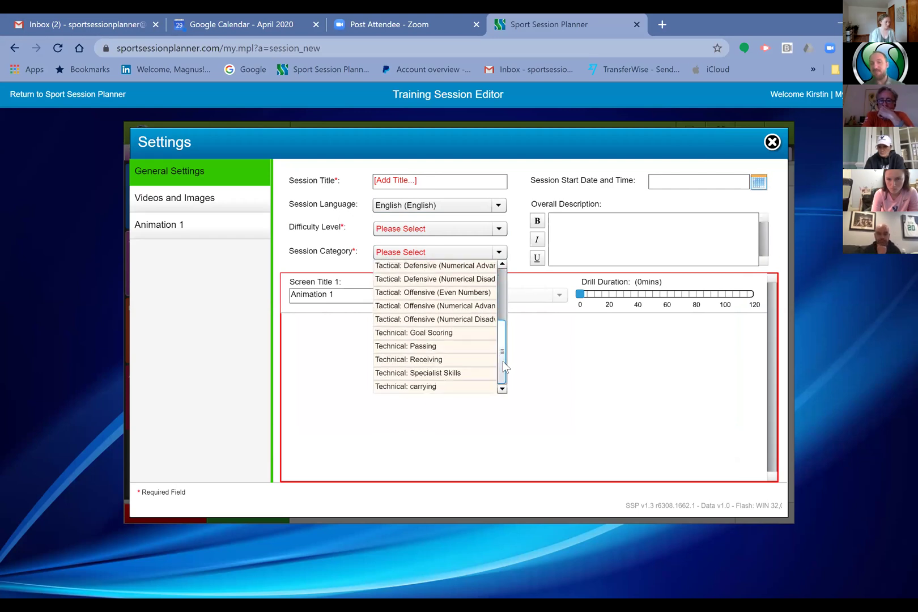